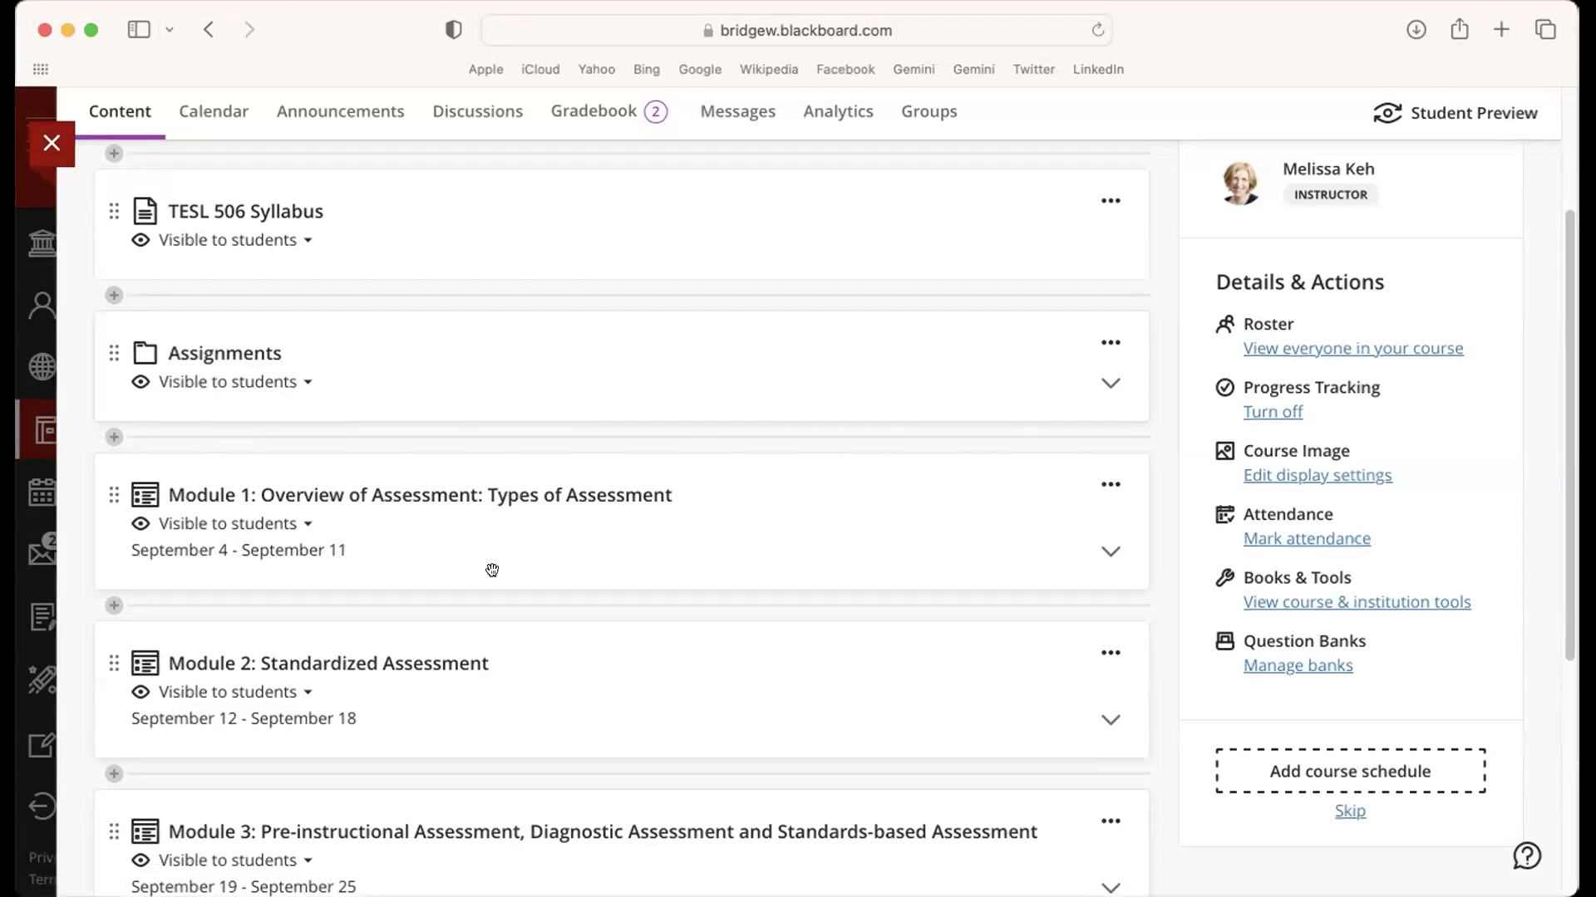
- Expand the Assignments folder and create a new assignment in it, above Learning Log 1
click(503, 367)
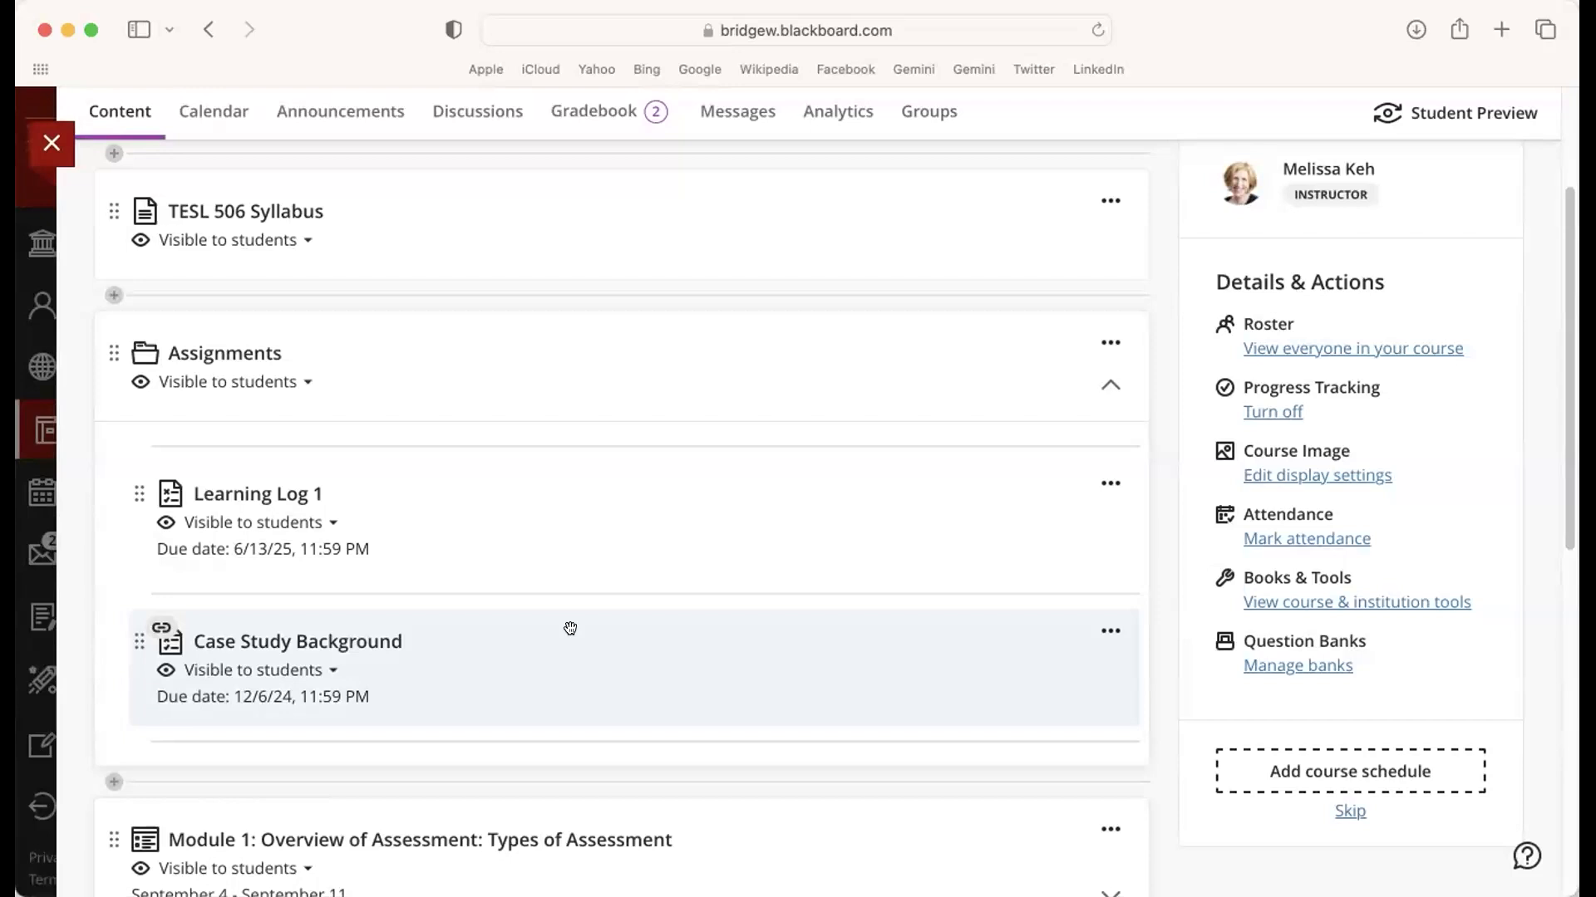
mouse_move(563, 600)
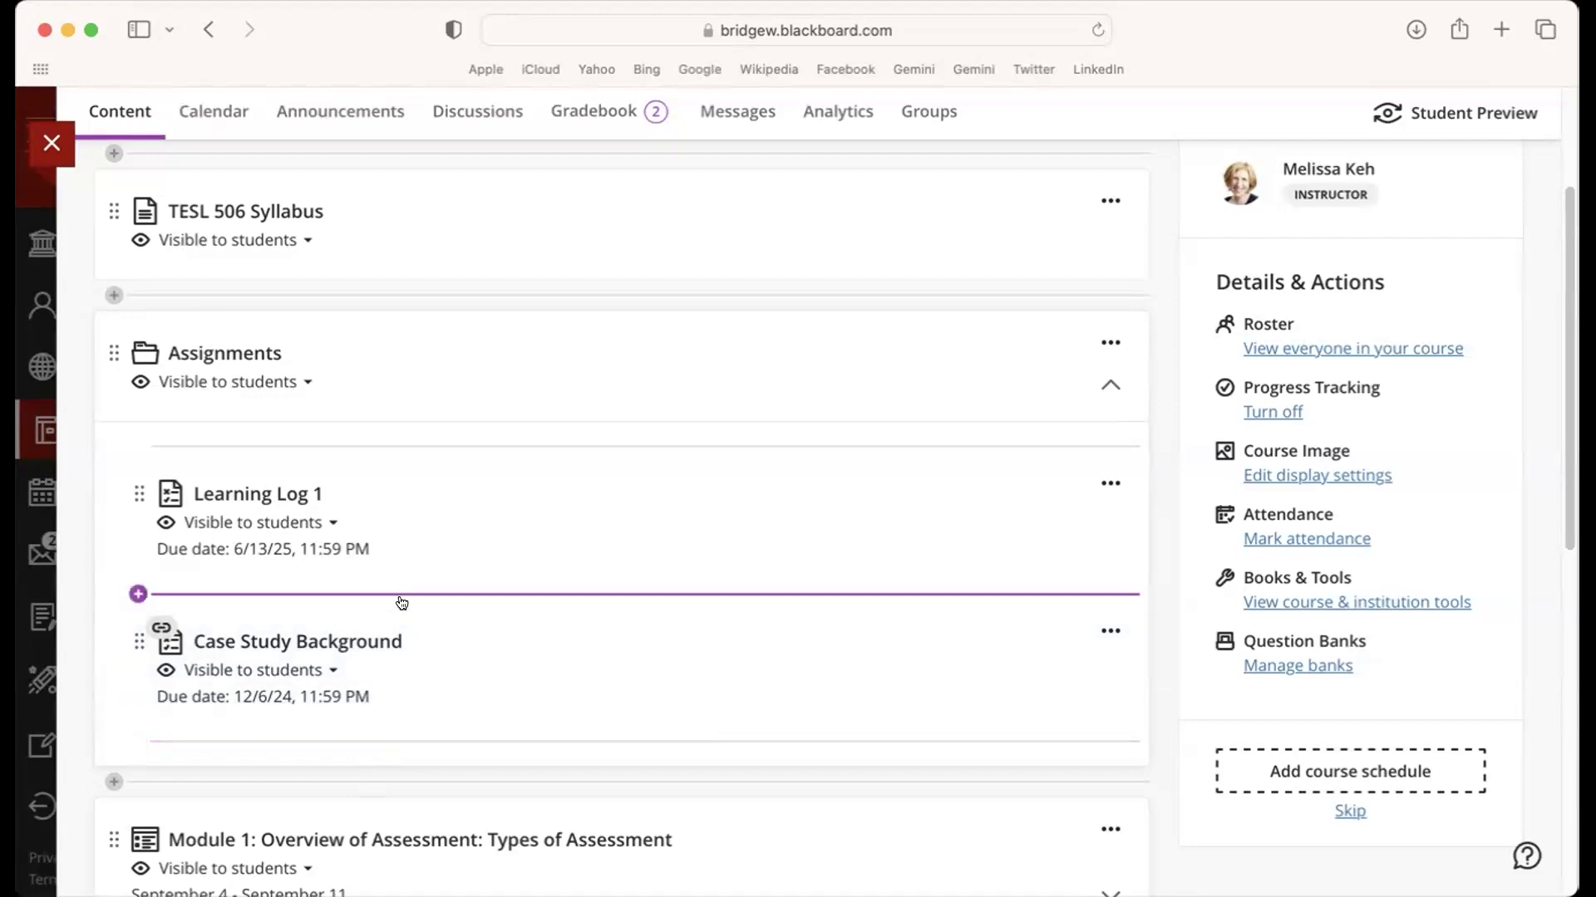
click(381, 447)
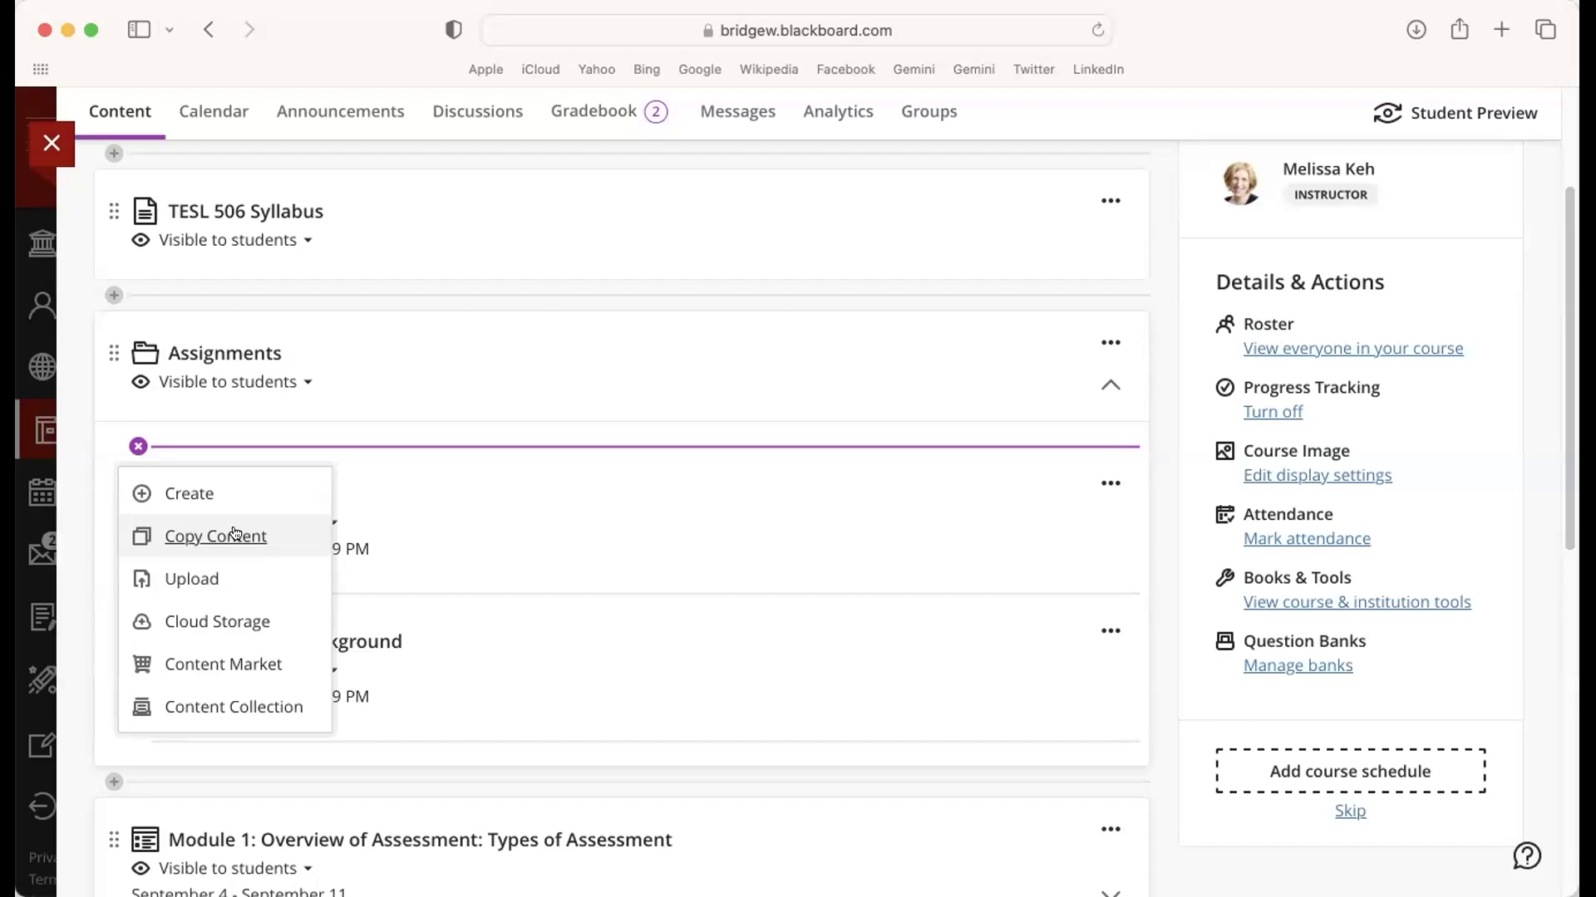
click(190, 495)
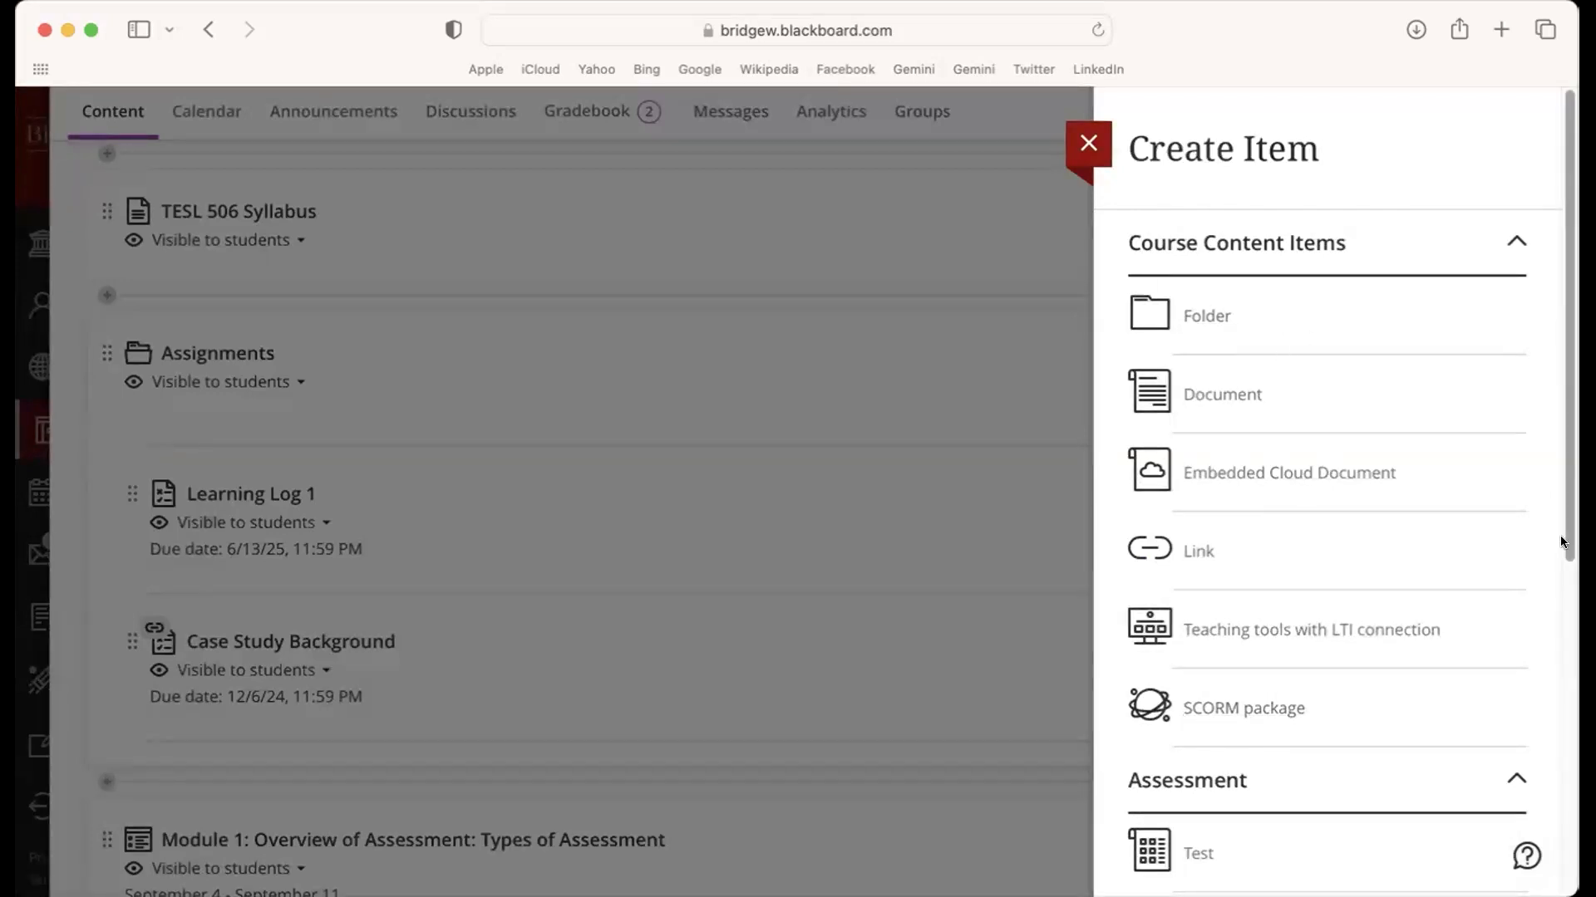
scroll(1559, 535, down, 1)
scroll(1550, 673, down, 5)
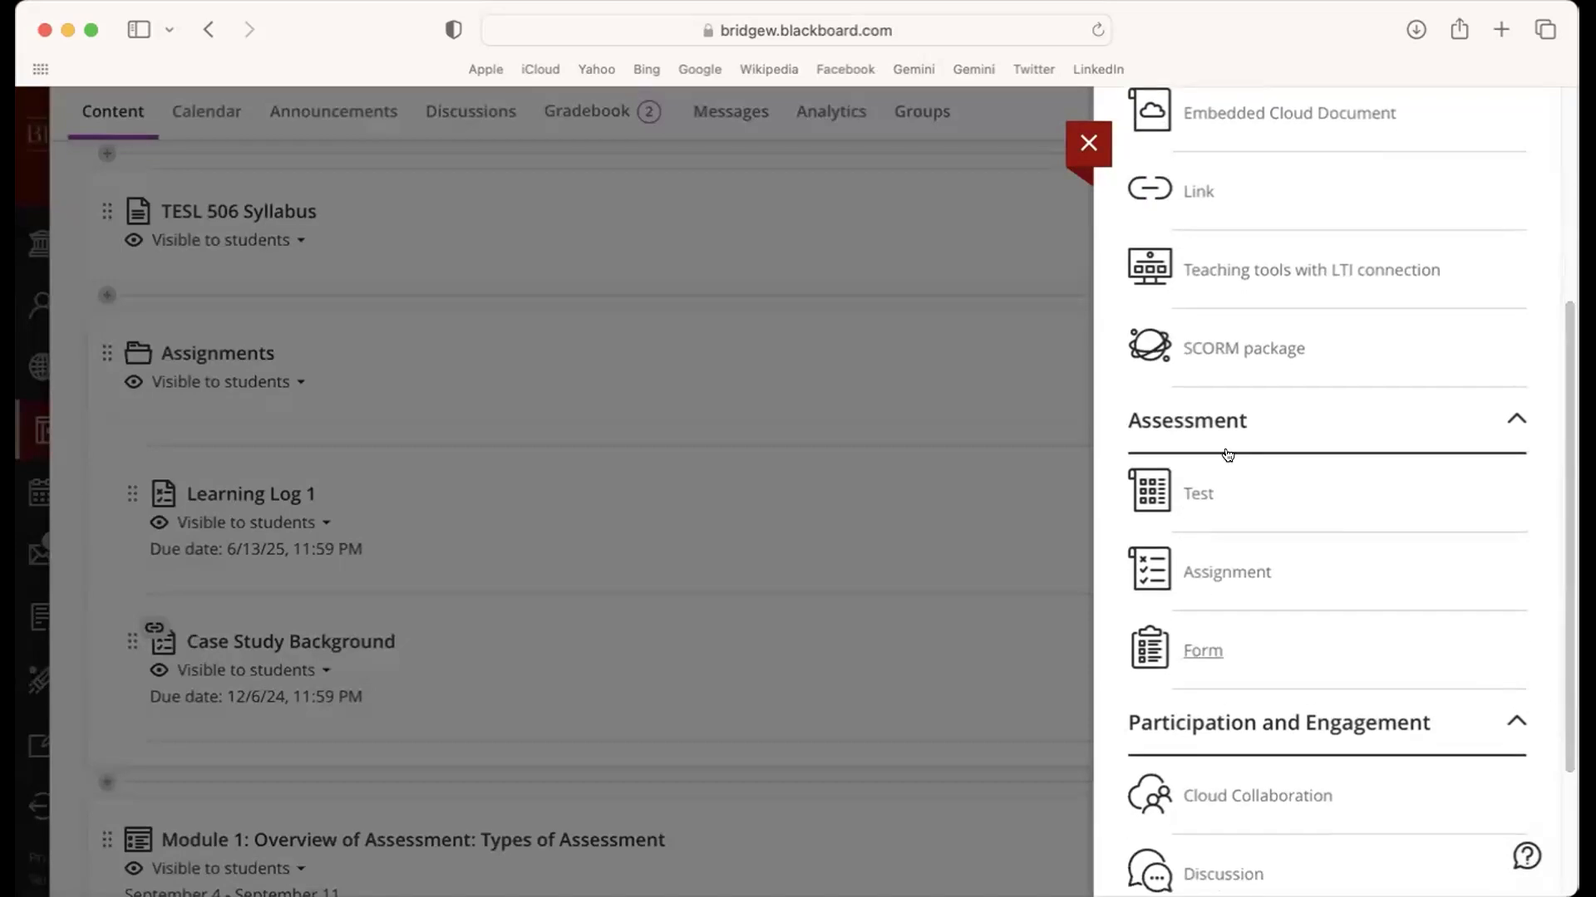
click(1207, 574)
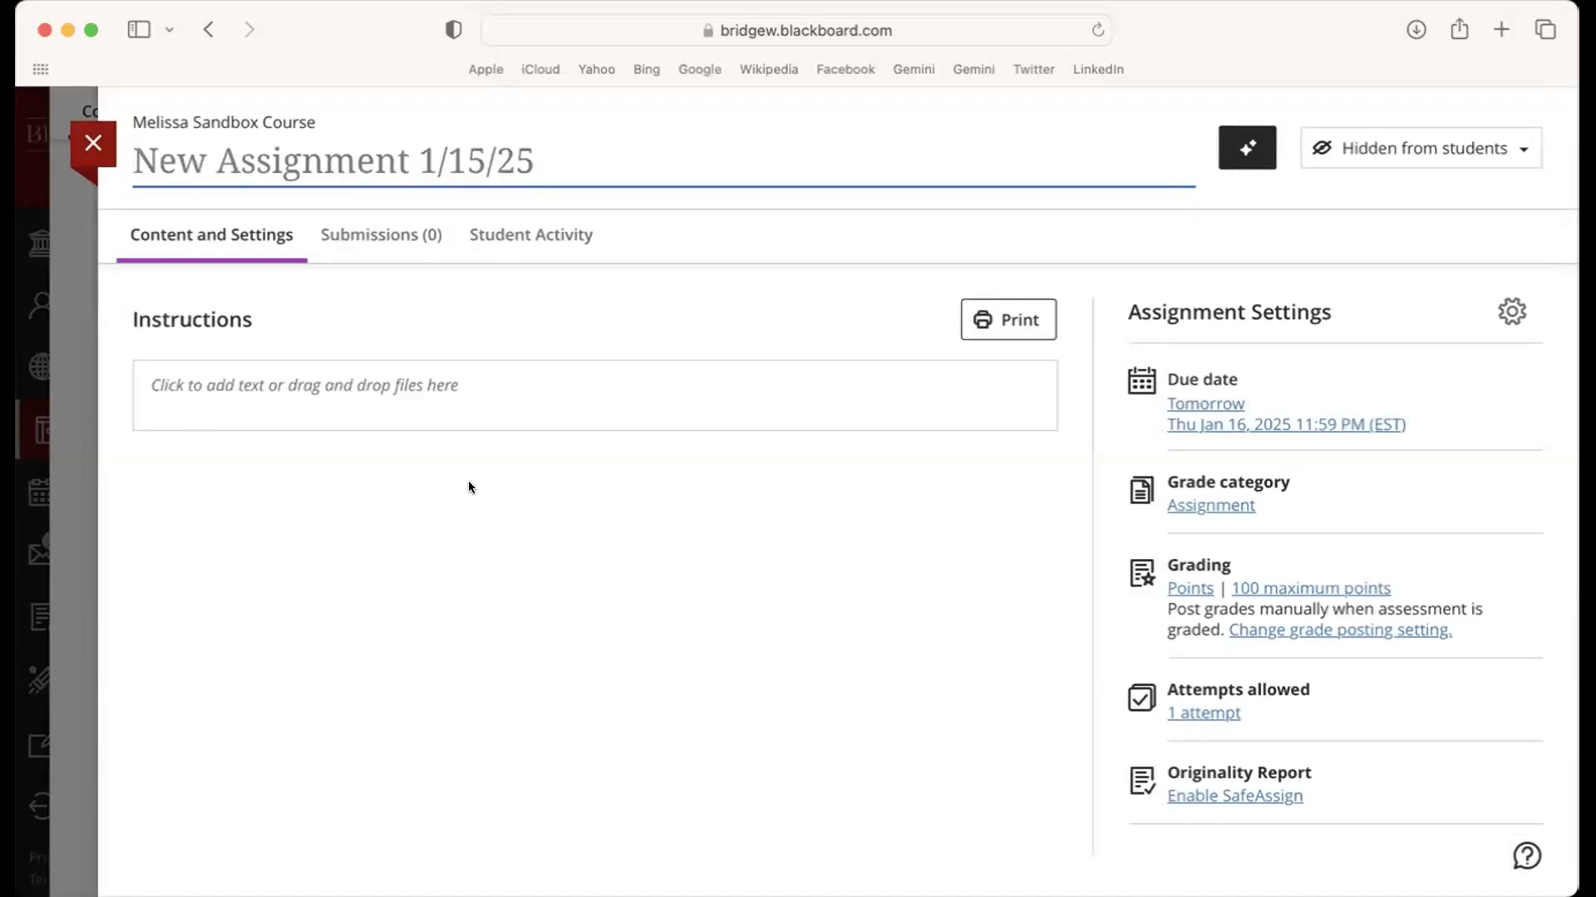
- Add the instructions "Upload your assignment here." to the new assignment and save them
click(190, 388)
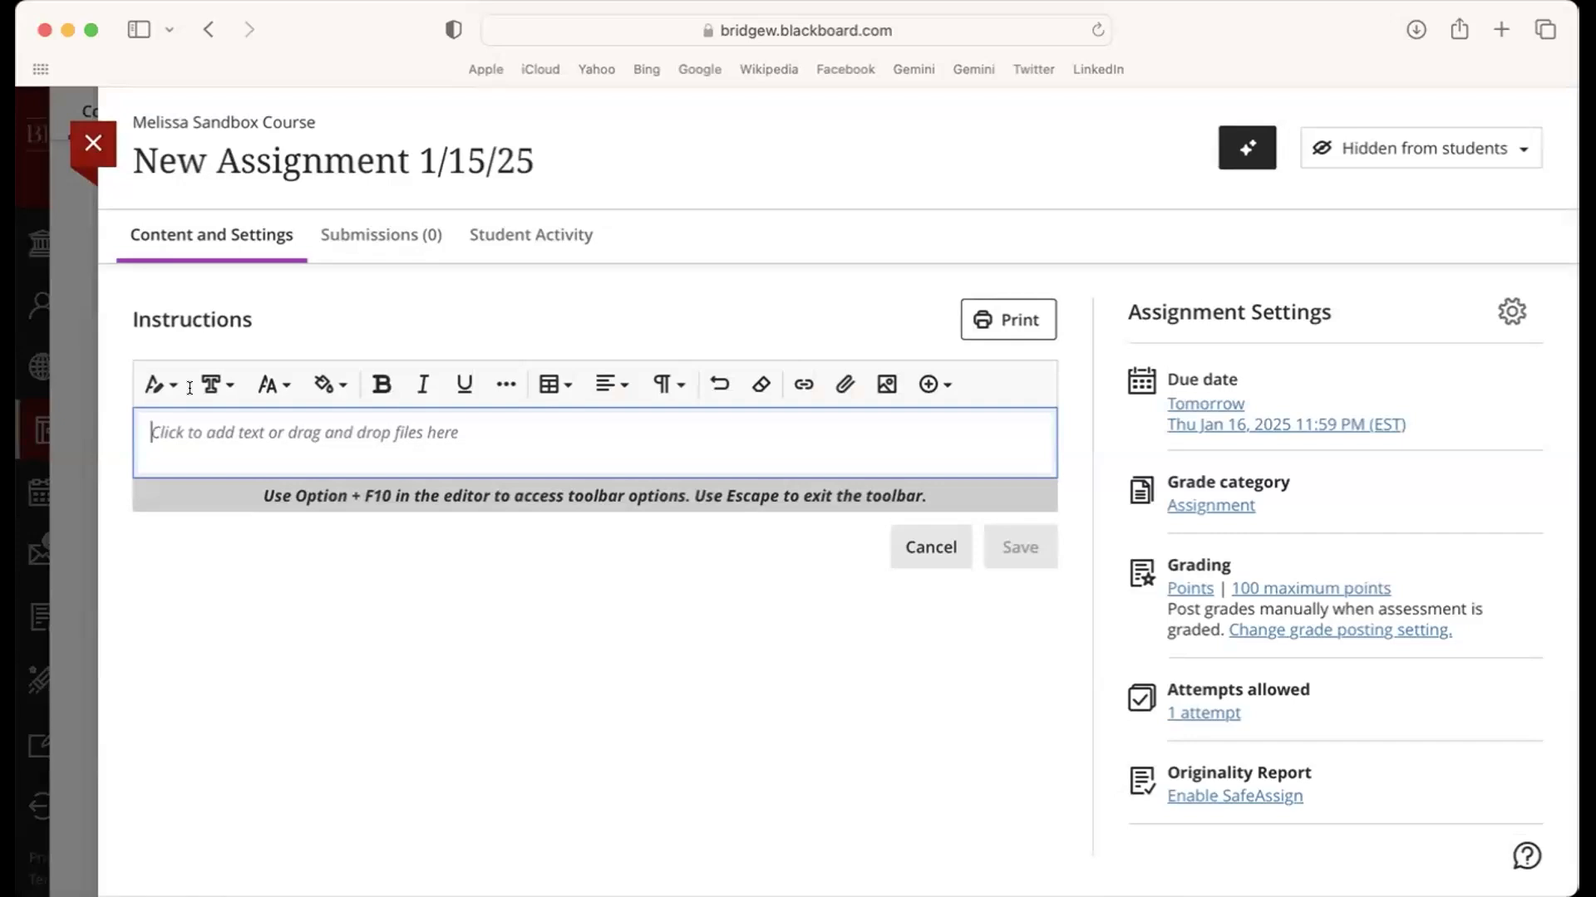
text(Upload your assignment here.)
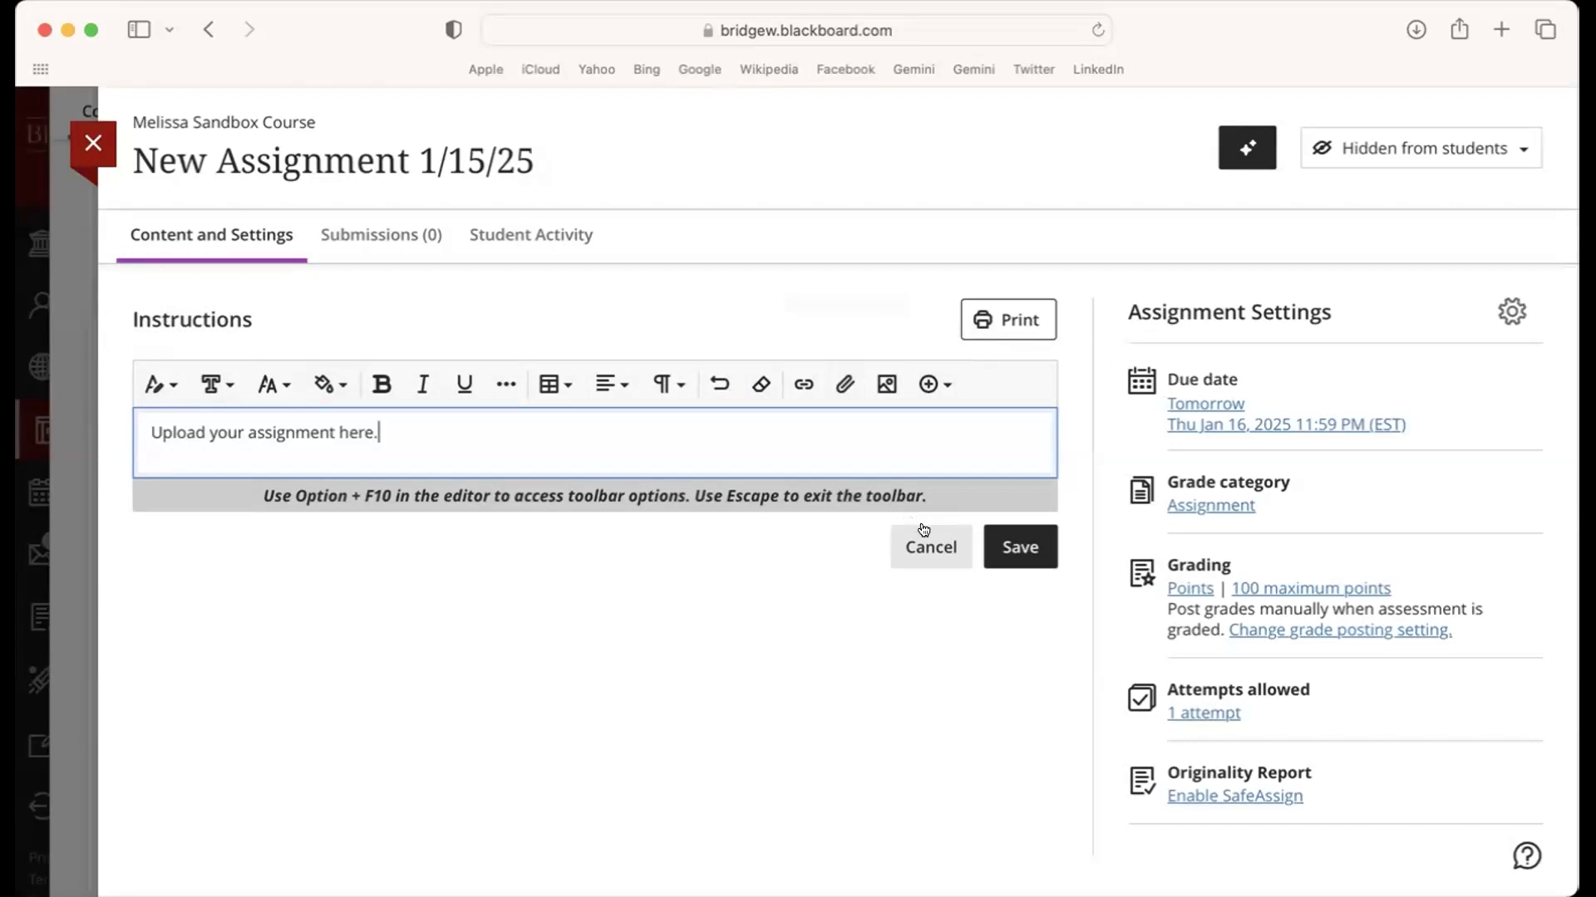
click(1020, 546)
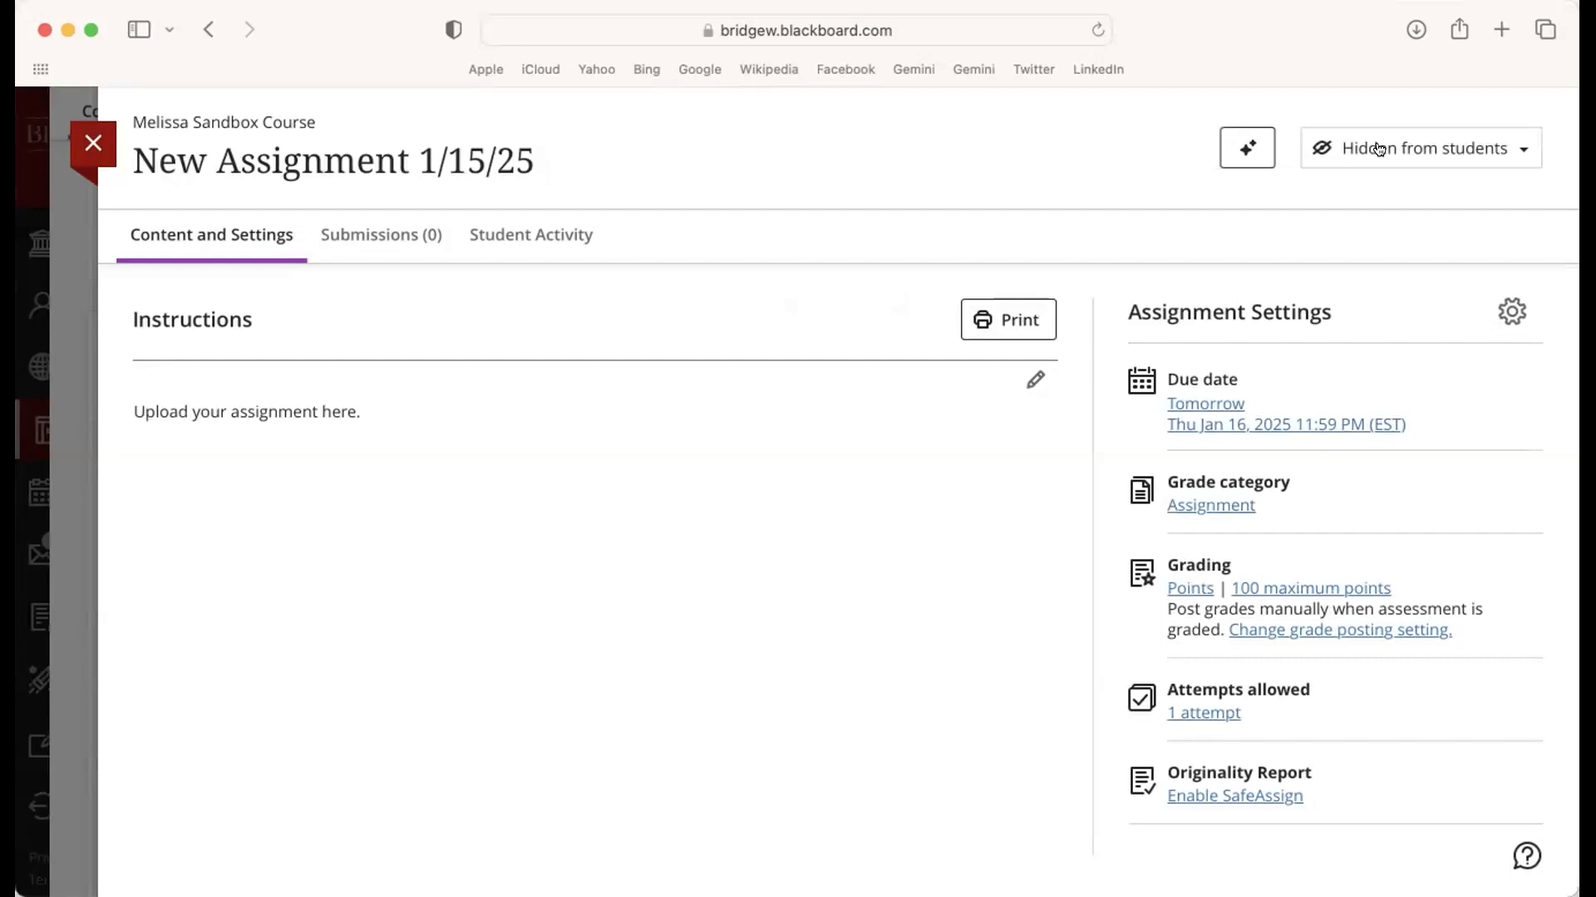
- Rename the assignment "Giraffe Essay" and make it visible to students
click(554, 159)
drag(536, 159, 77, 127)
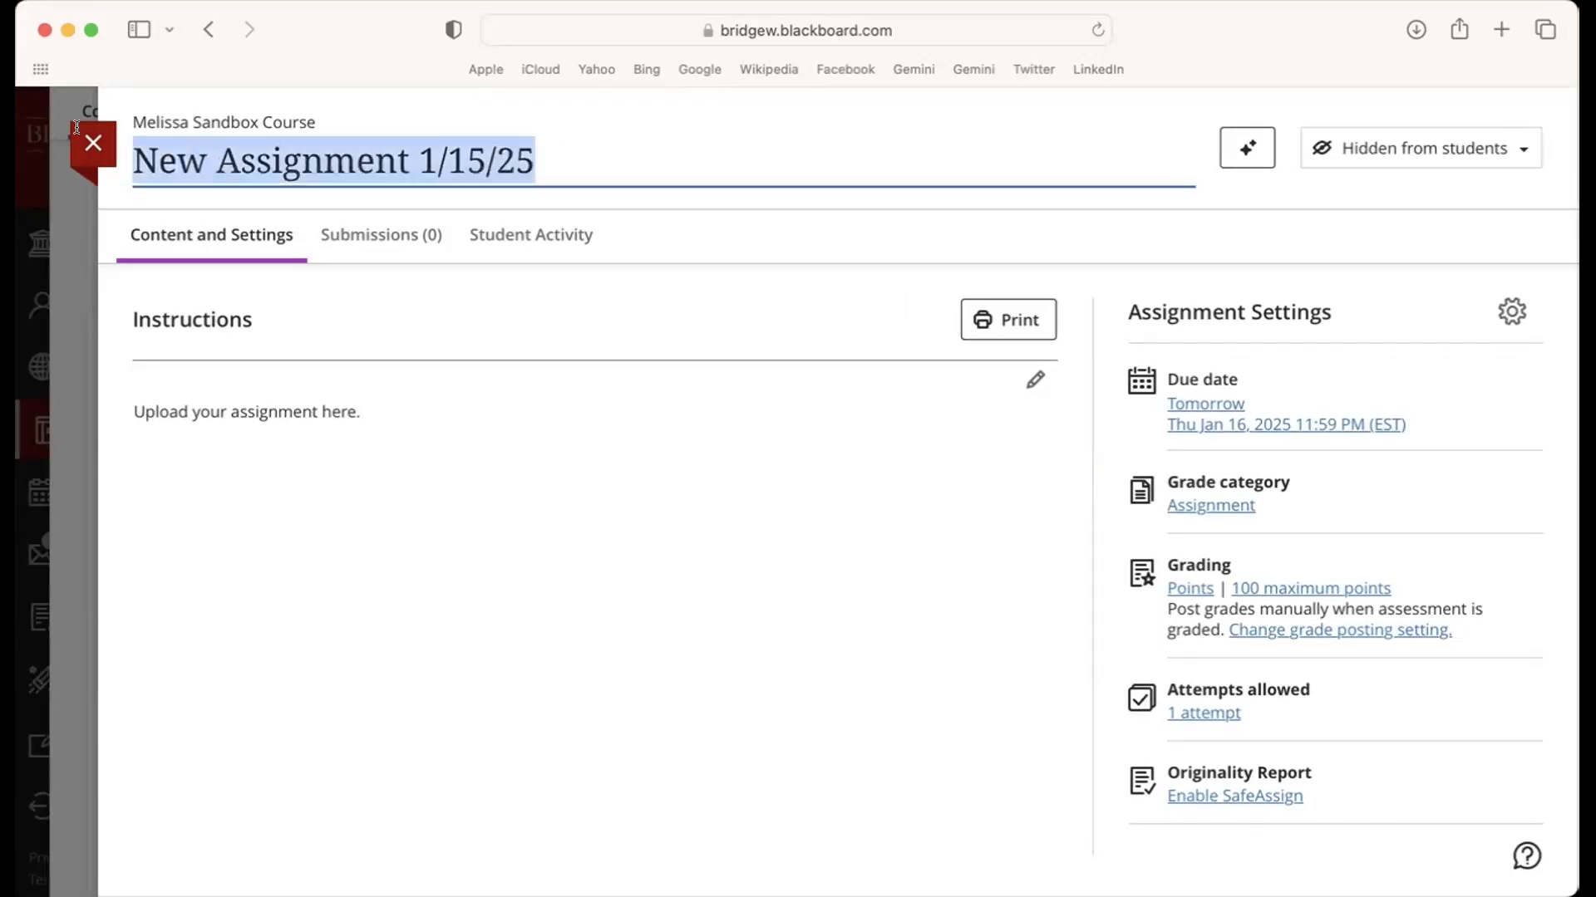
text(G)
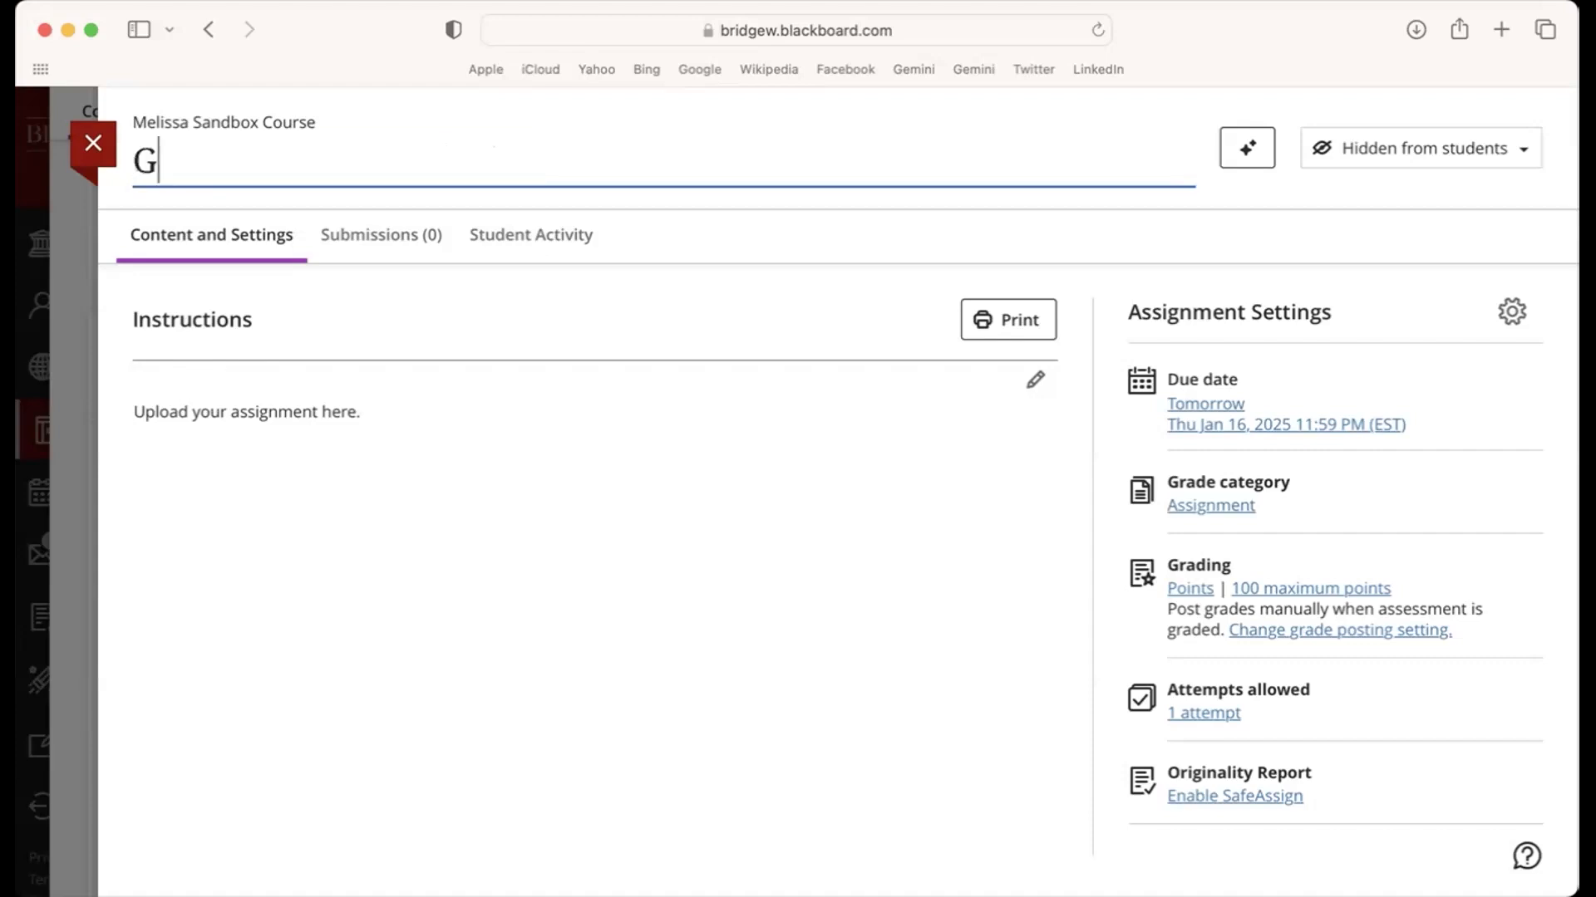
text(iraffe Essay)
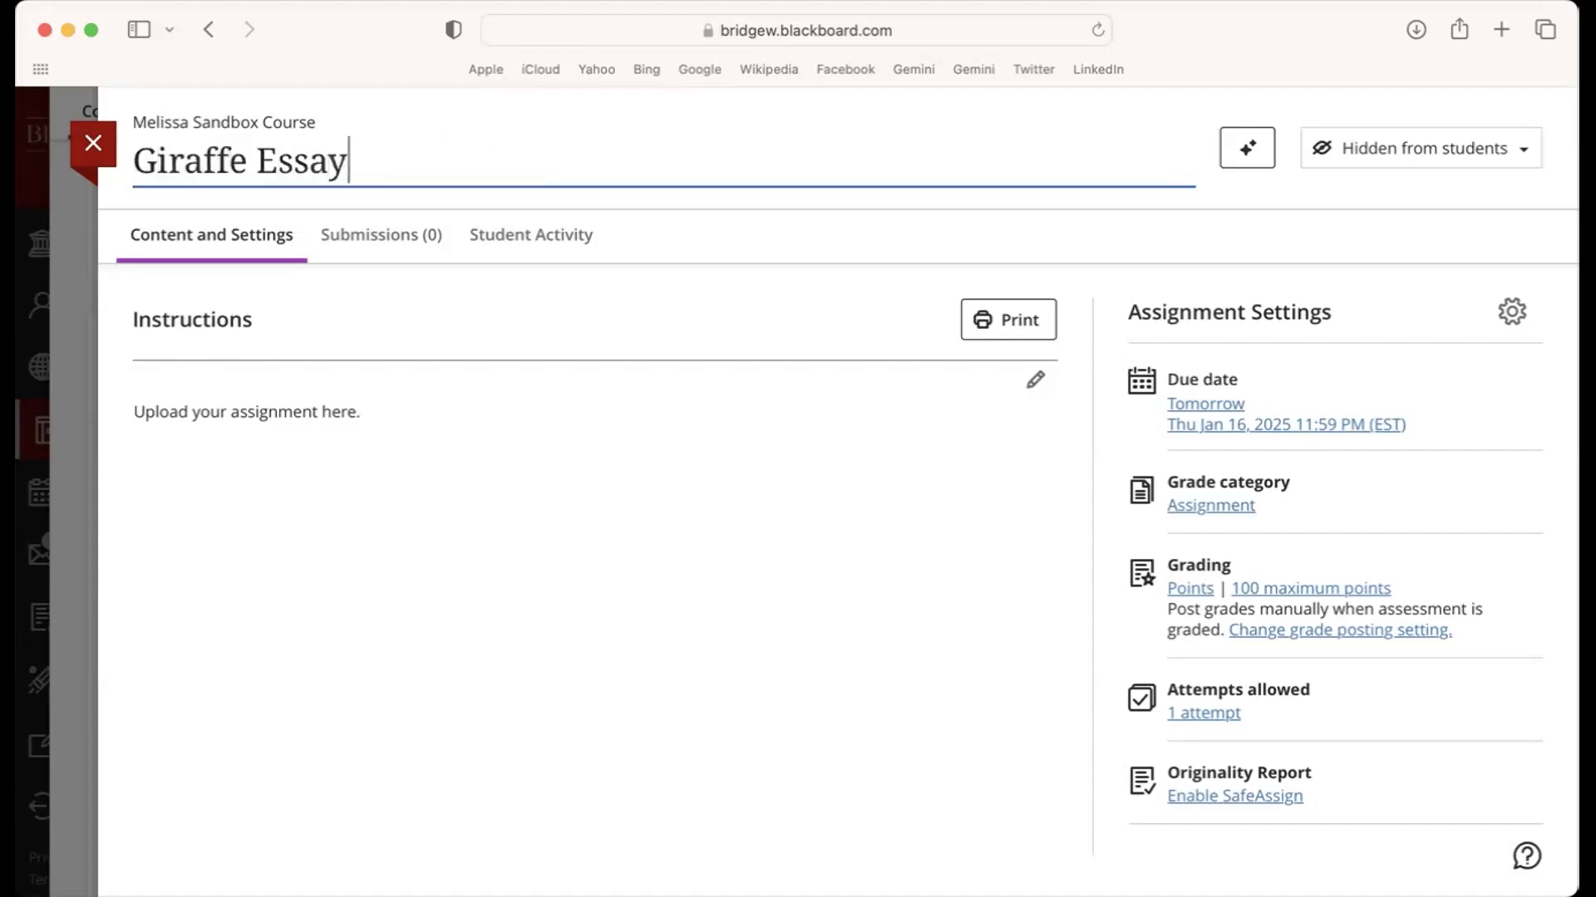
key(Return)
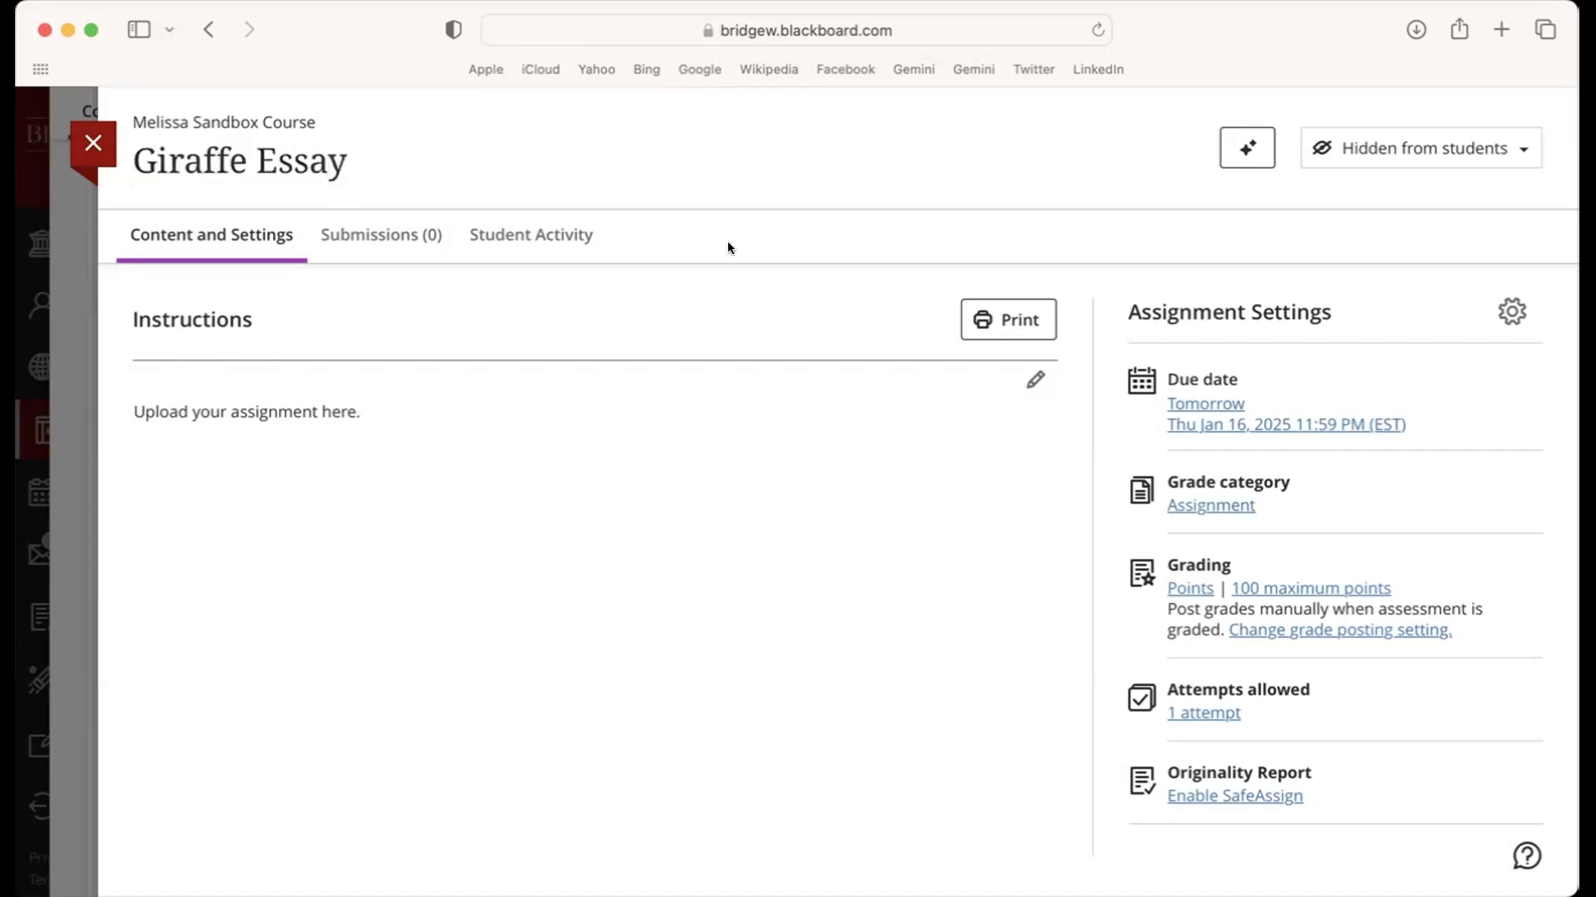
click(1401, 151)
click(1367, 193)
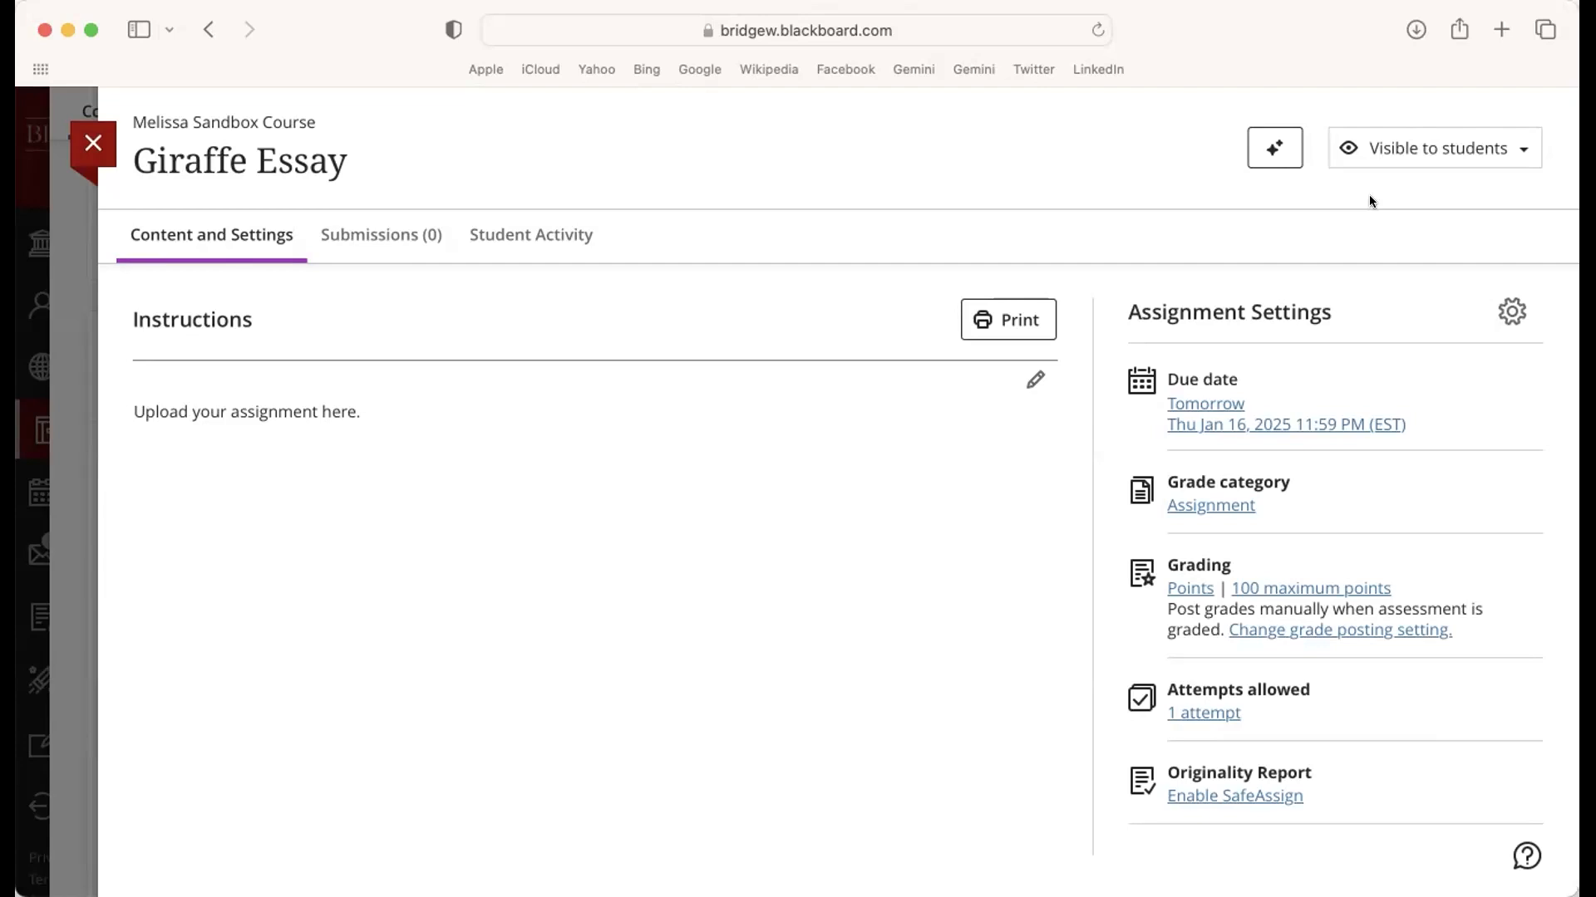
- Set the assignment's due date to January 22, 2025 in its settings
click(1193, 419)
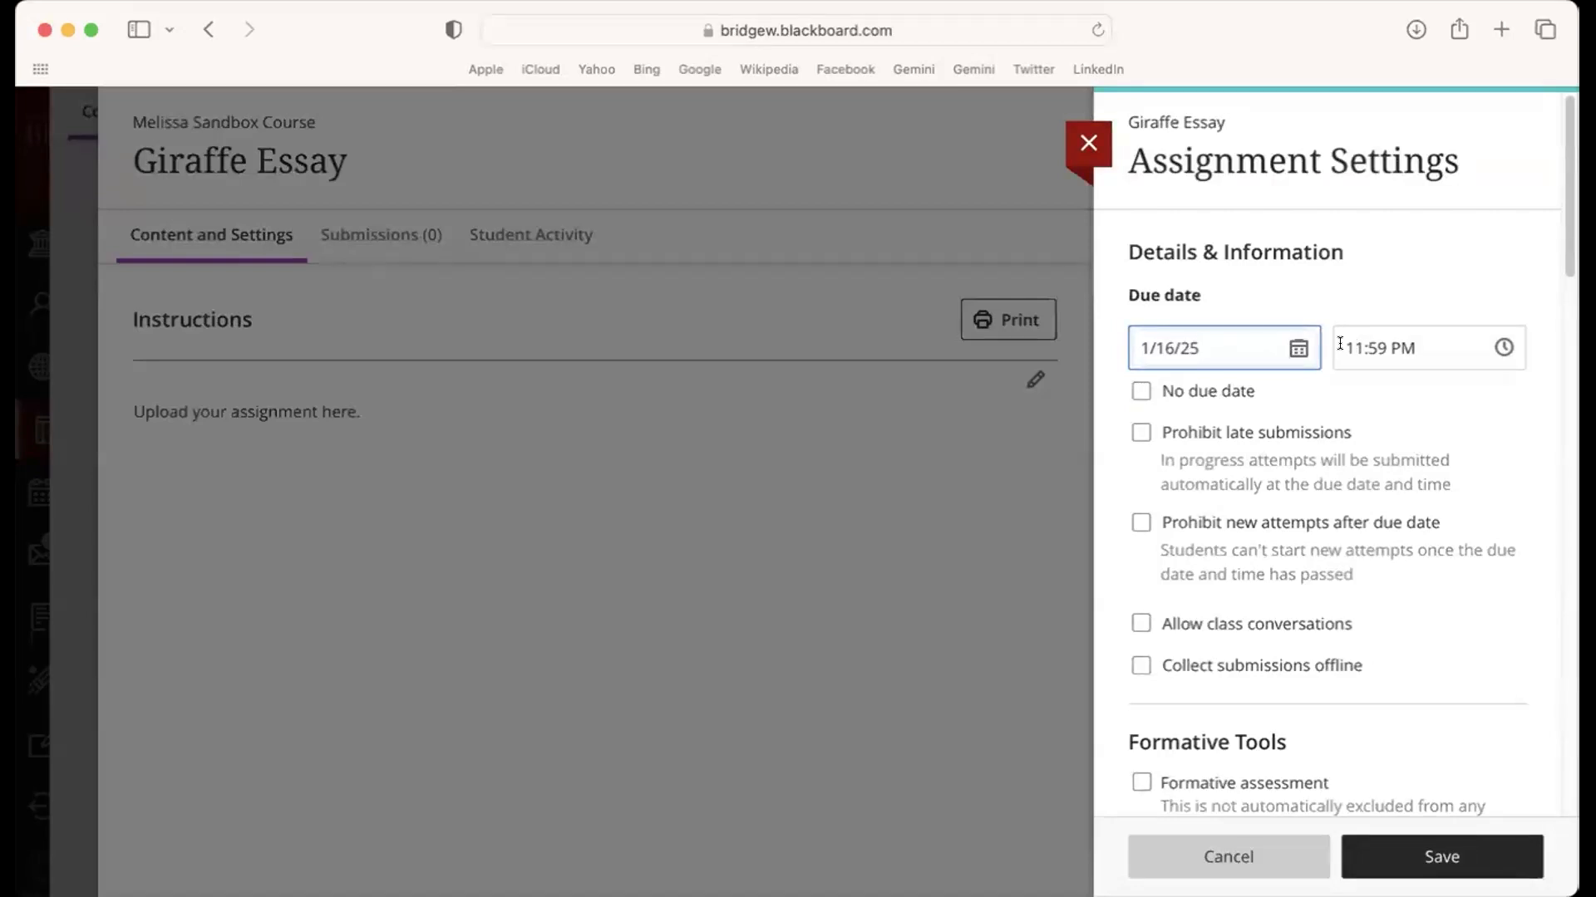
click(1141, 396)
click(1301, 351)
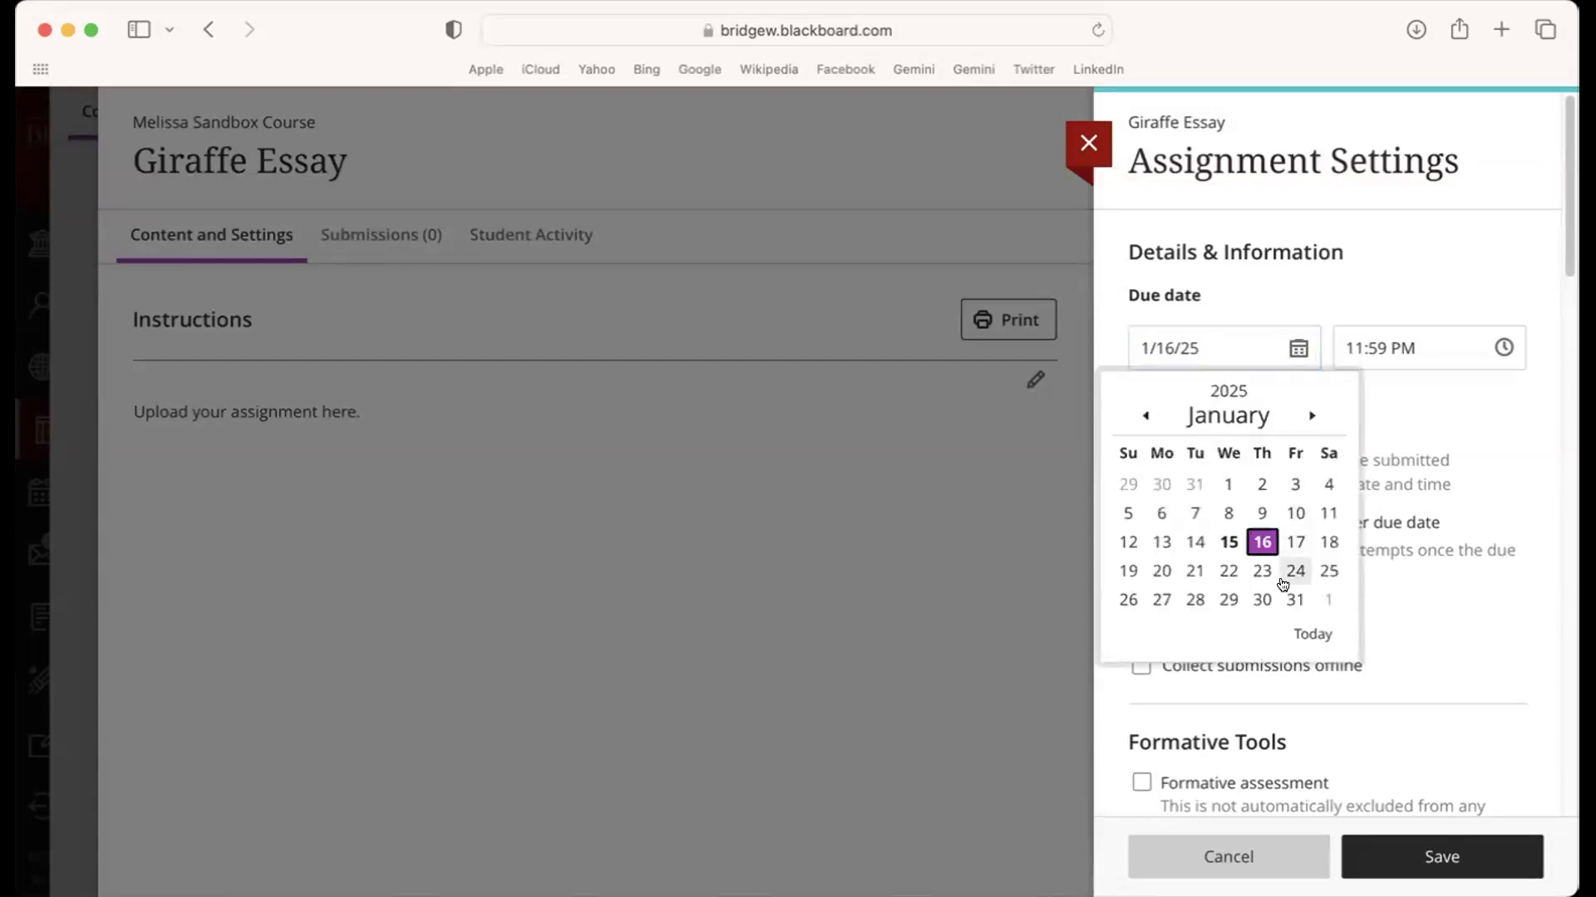
click(1228, 571)
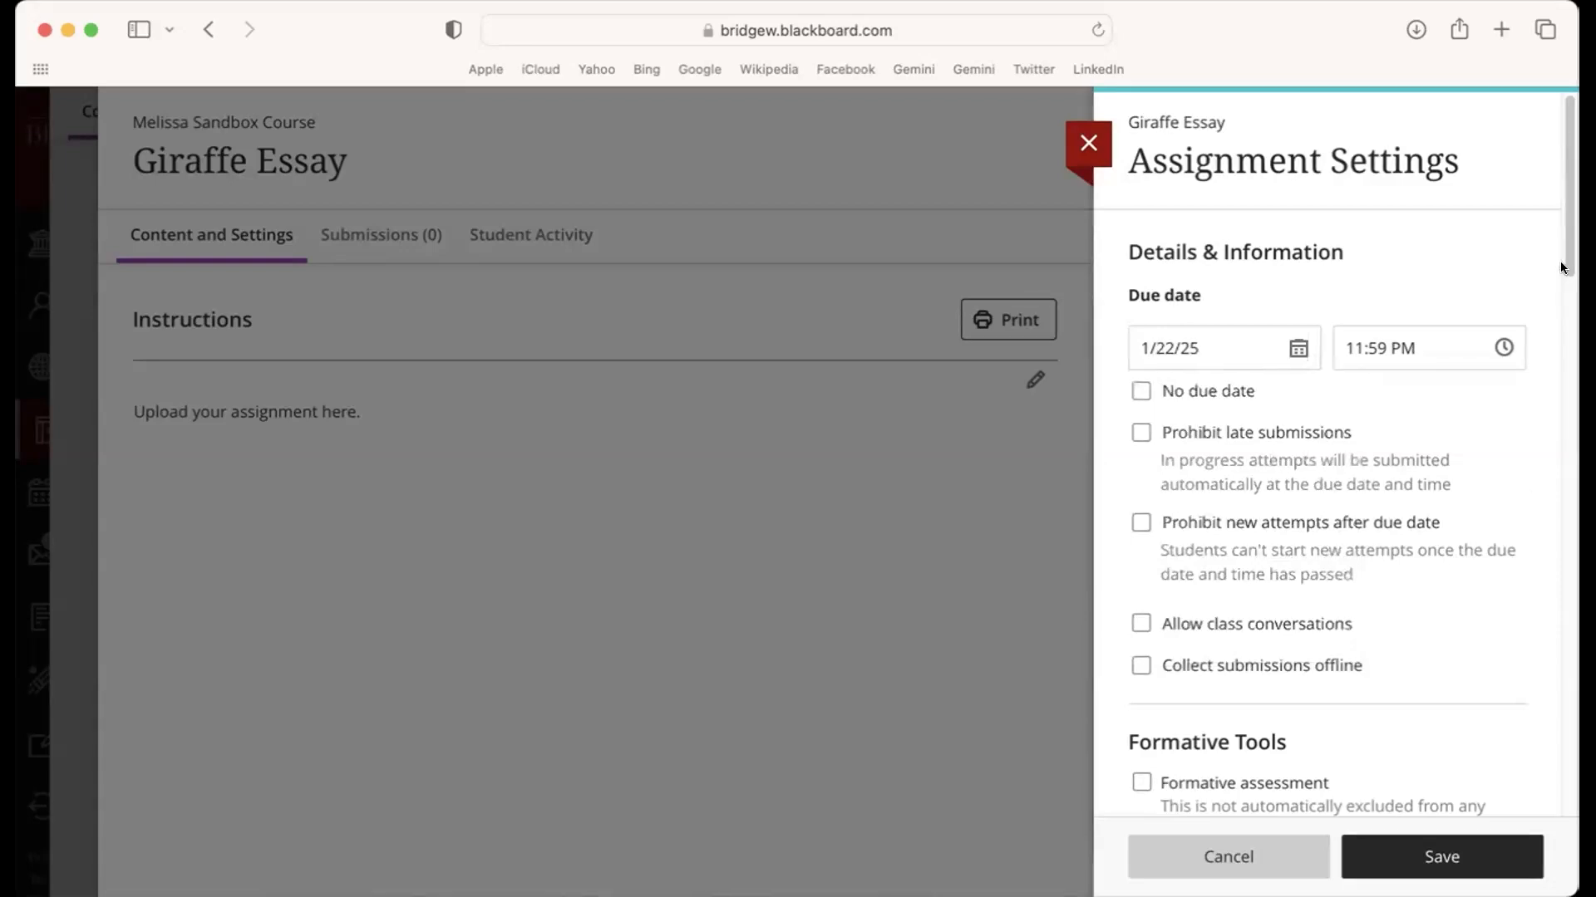
- Review the assignment settings for late submissions, new attempts after the due date, class conversations, offline submissions and formative assessment
drag(1562, 264, 1562, 279)
click(1229, 462)
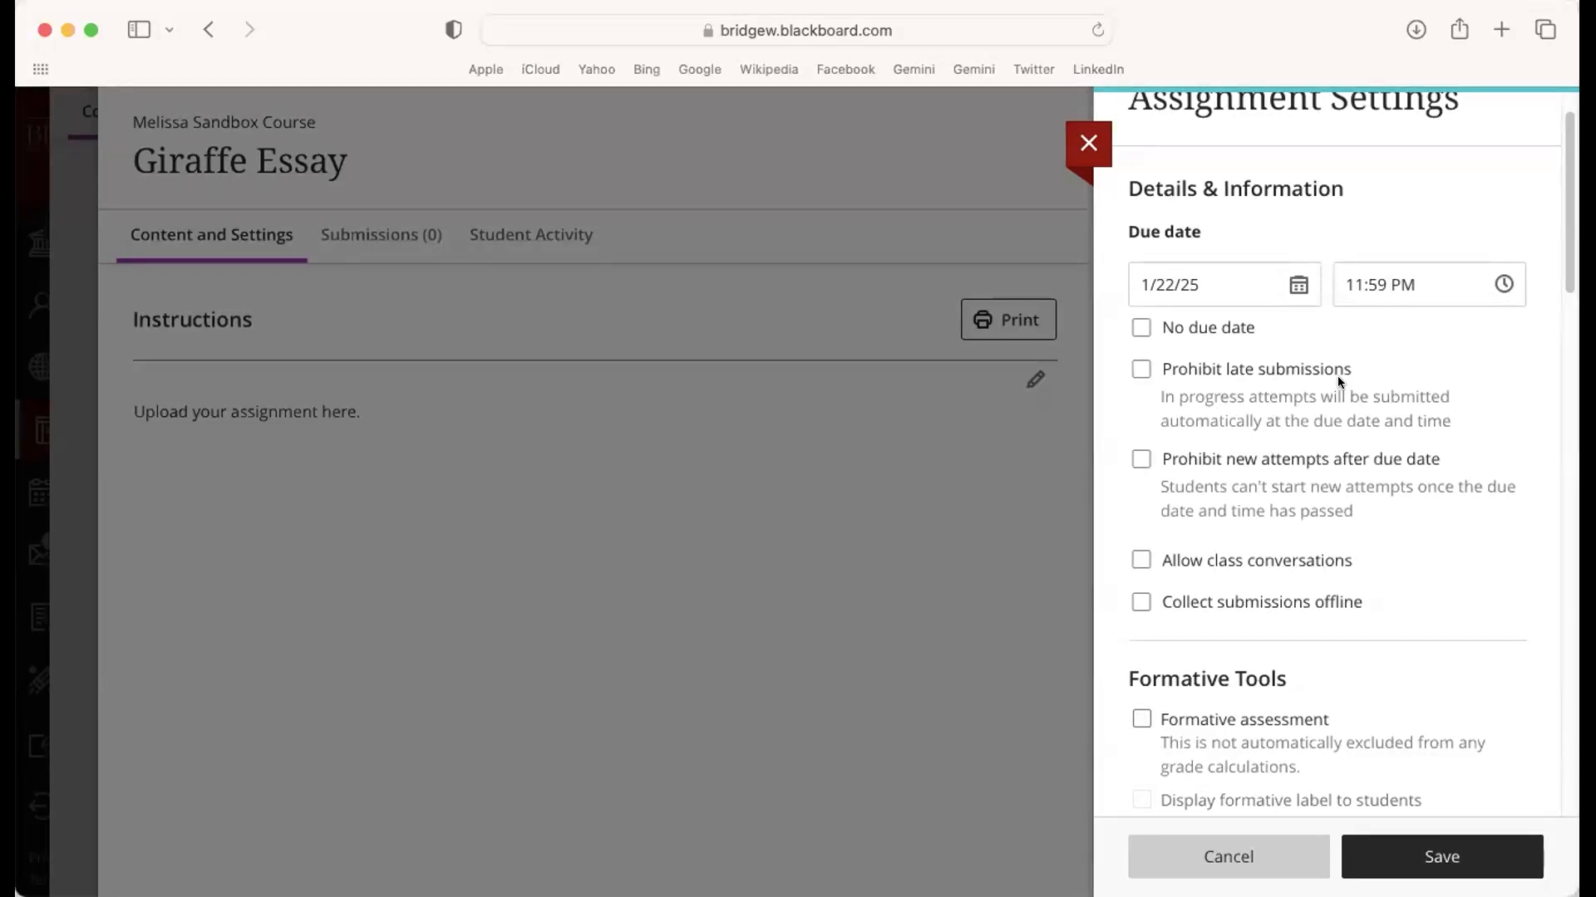
click(1137, 366)
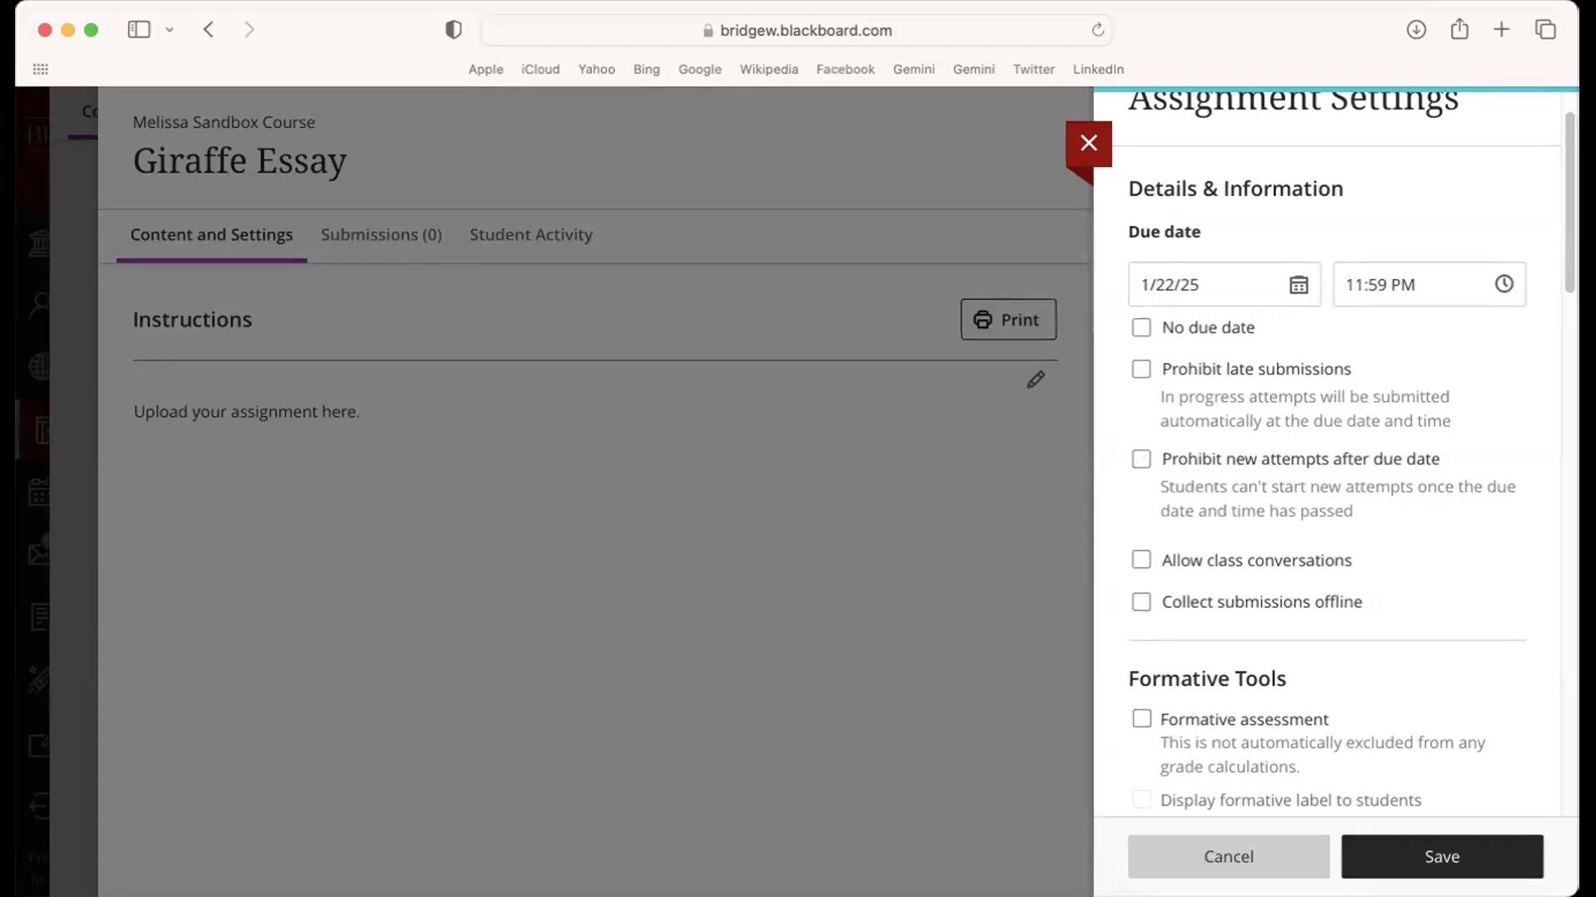
scroll(1570, 274, down, 2)
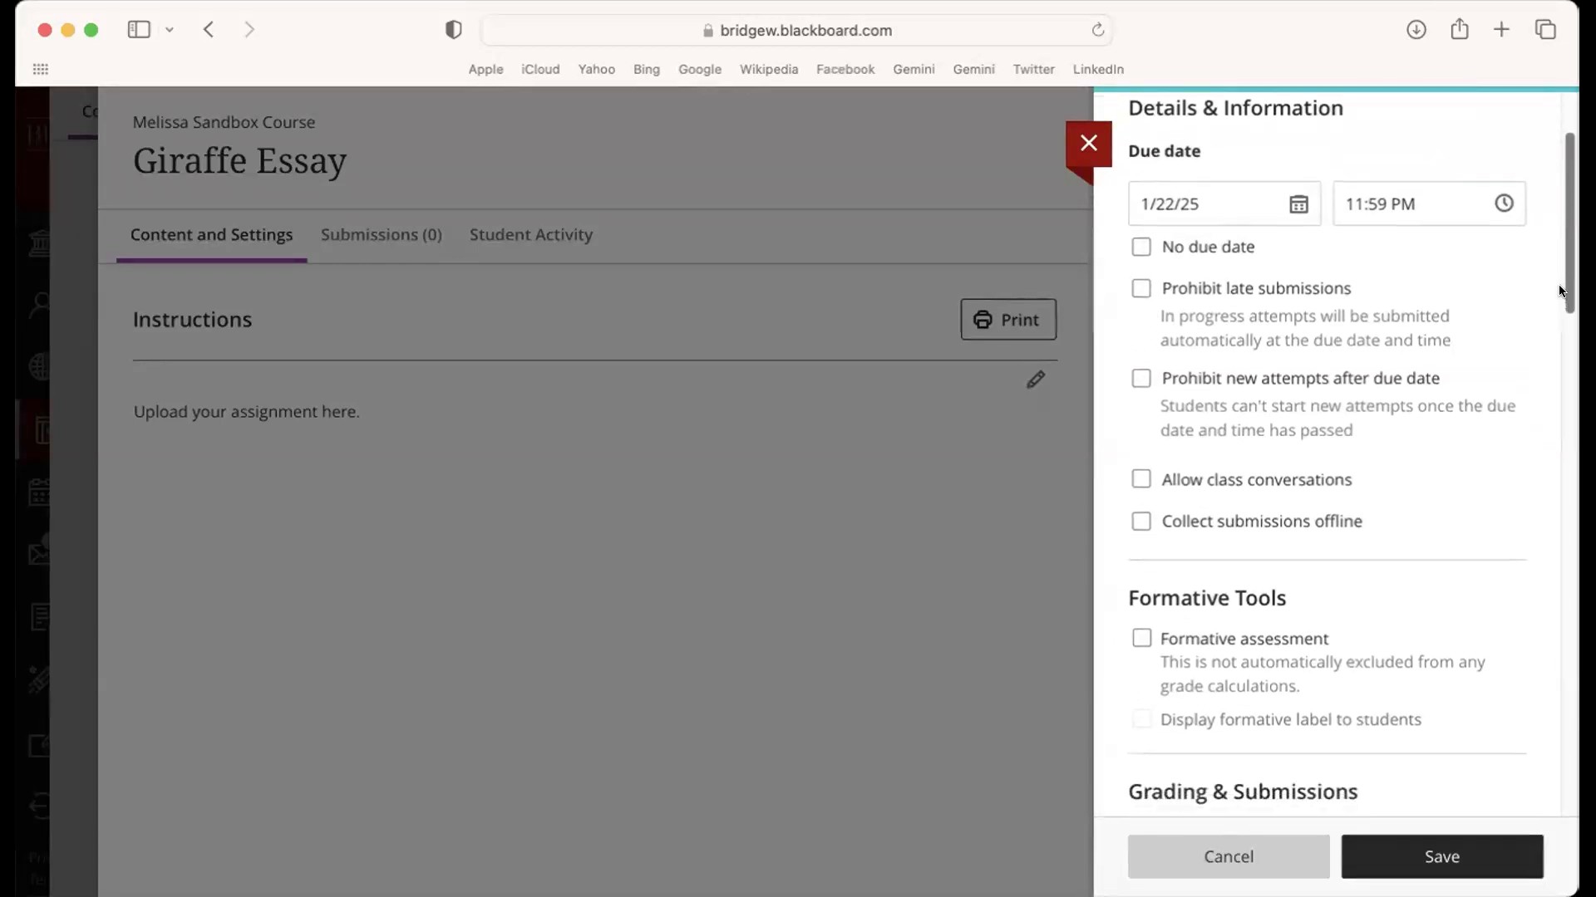
click(1141, 381)
drag(1559, 264, 1553, 289)
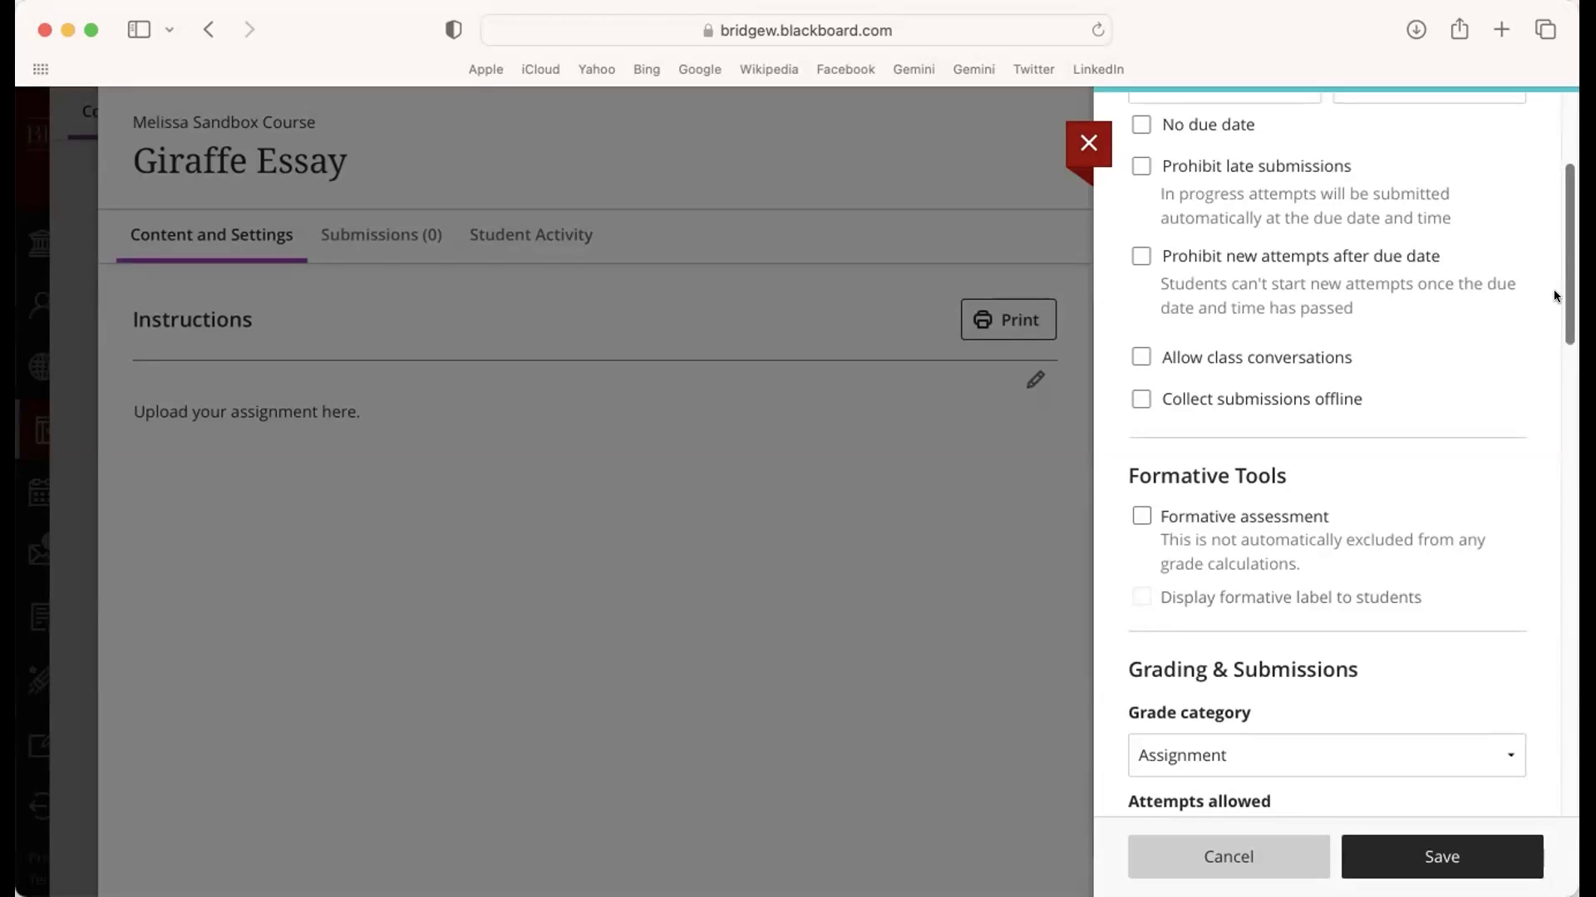
scroll(1546, 249, up, 5)
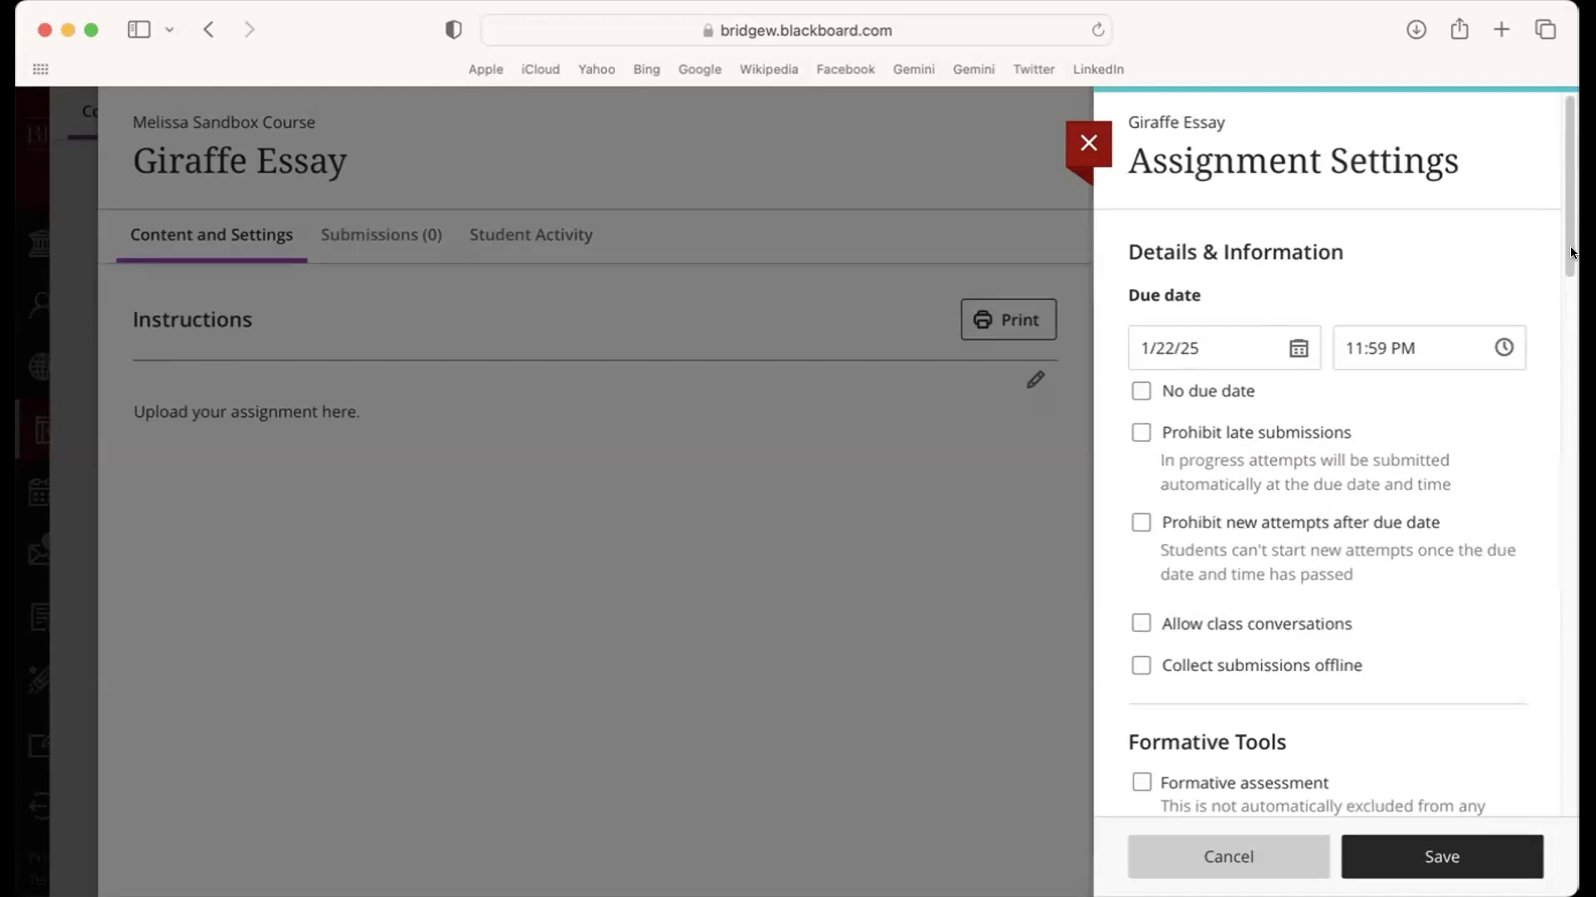
drag(1557, 246, 1557, 270)
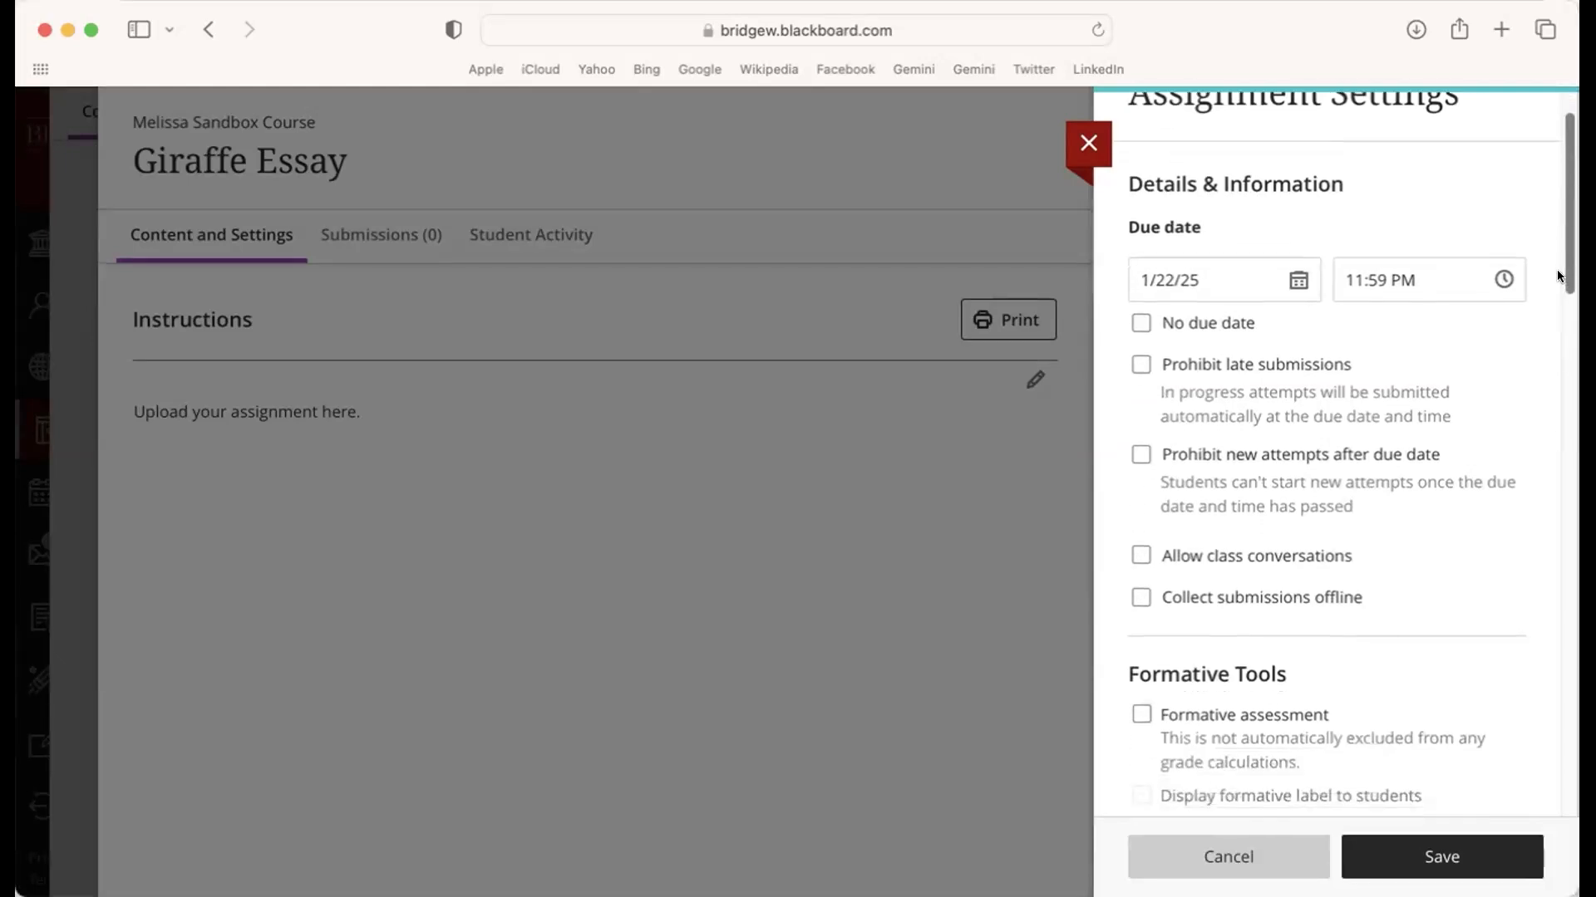
scroll(1533, 340, down, 4)
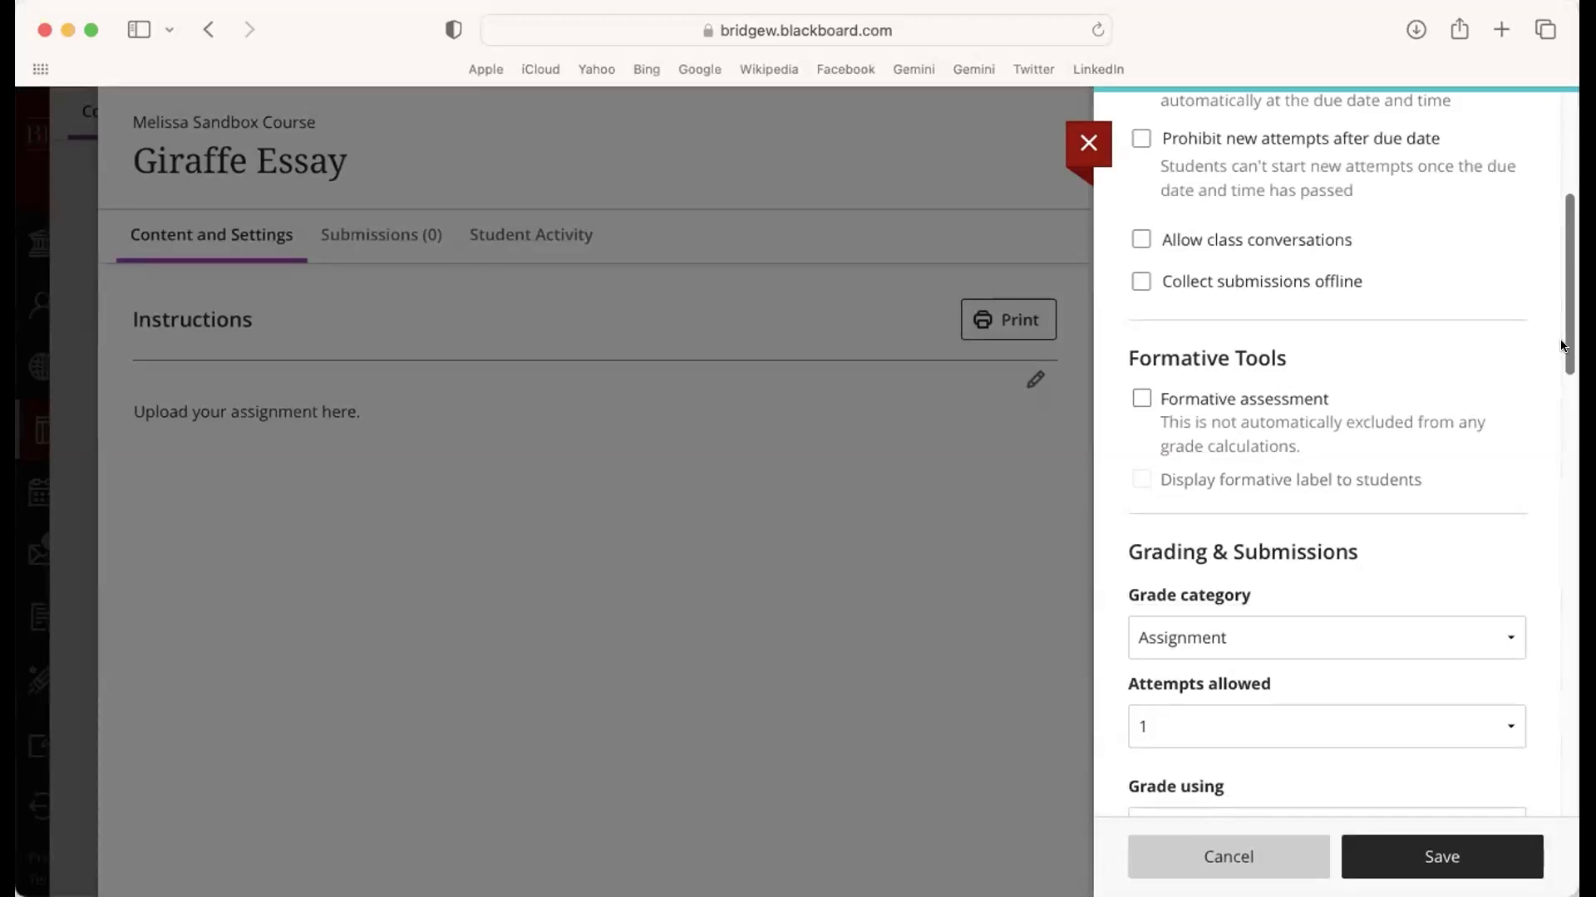
scroll(1560, 346, down, 3)
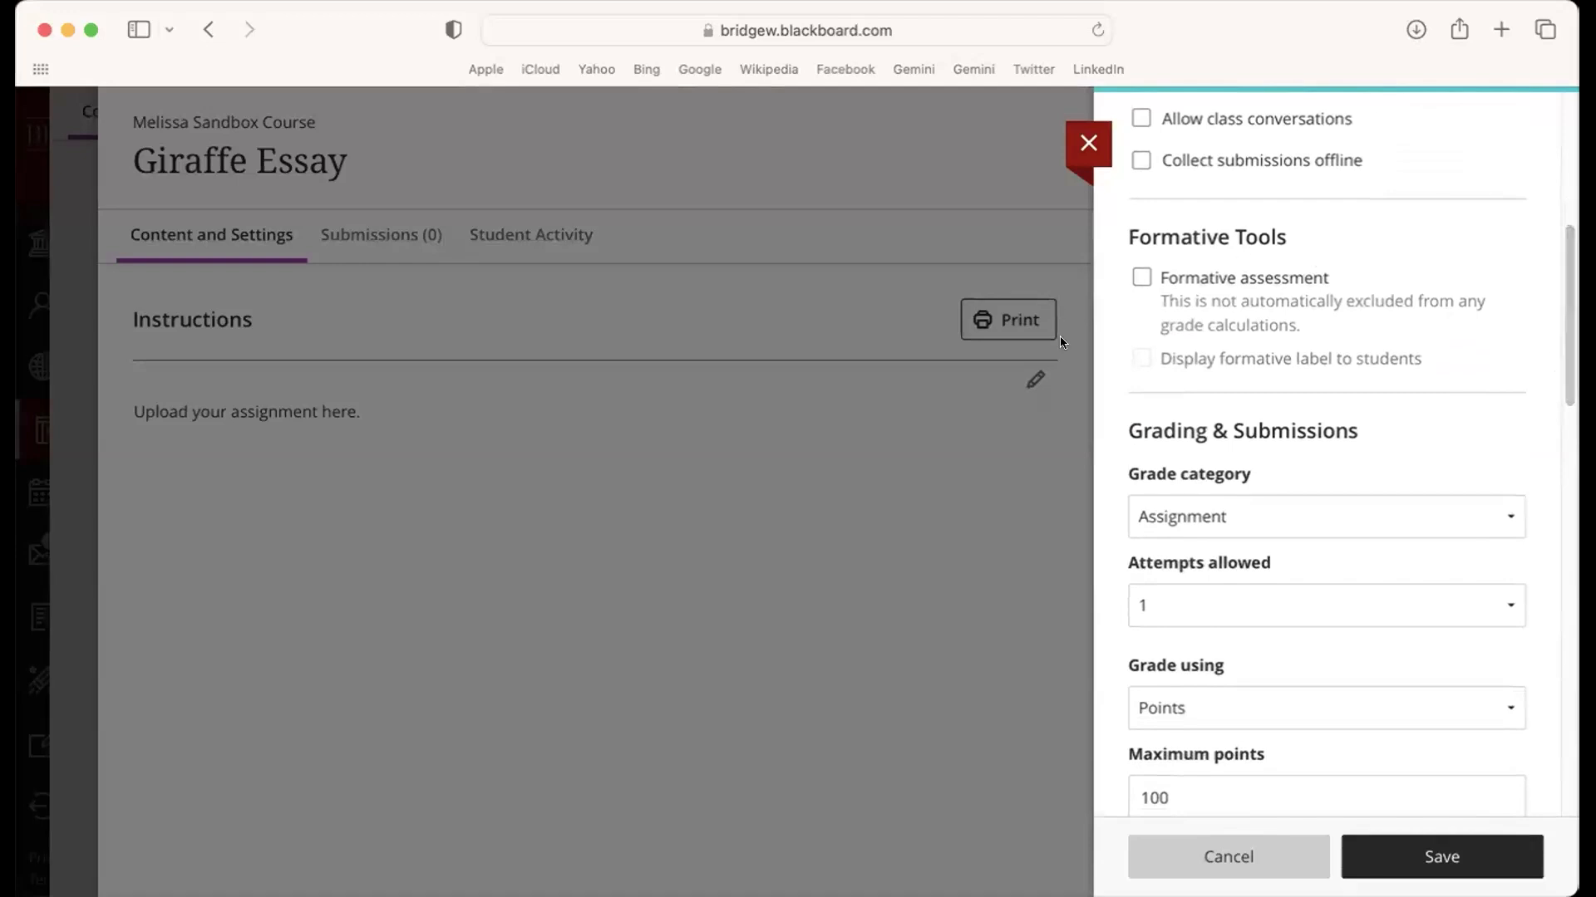
click(1280, 277)
- Check the available grading schemas, keep Points, and set the assignment's maximum points to 10
drag(1560, 350, 1538, 409)
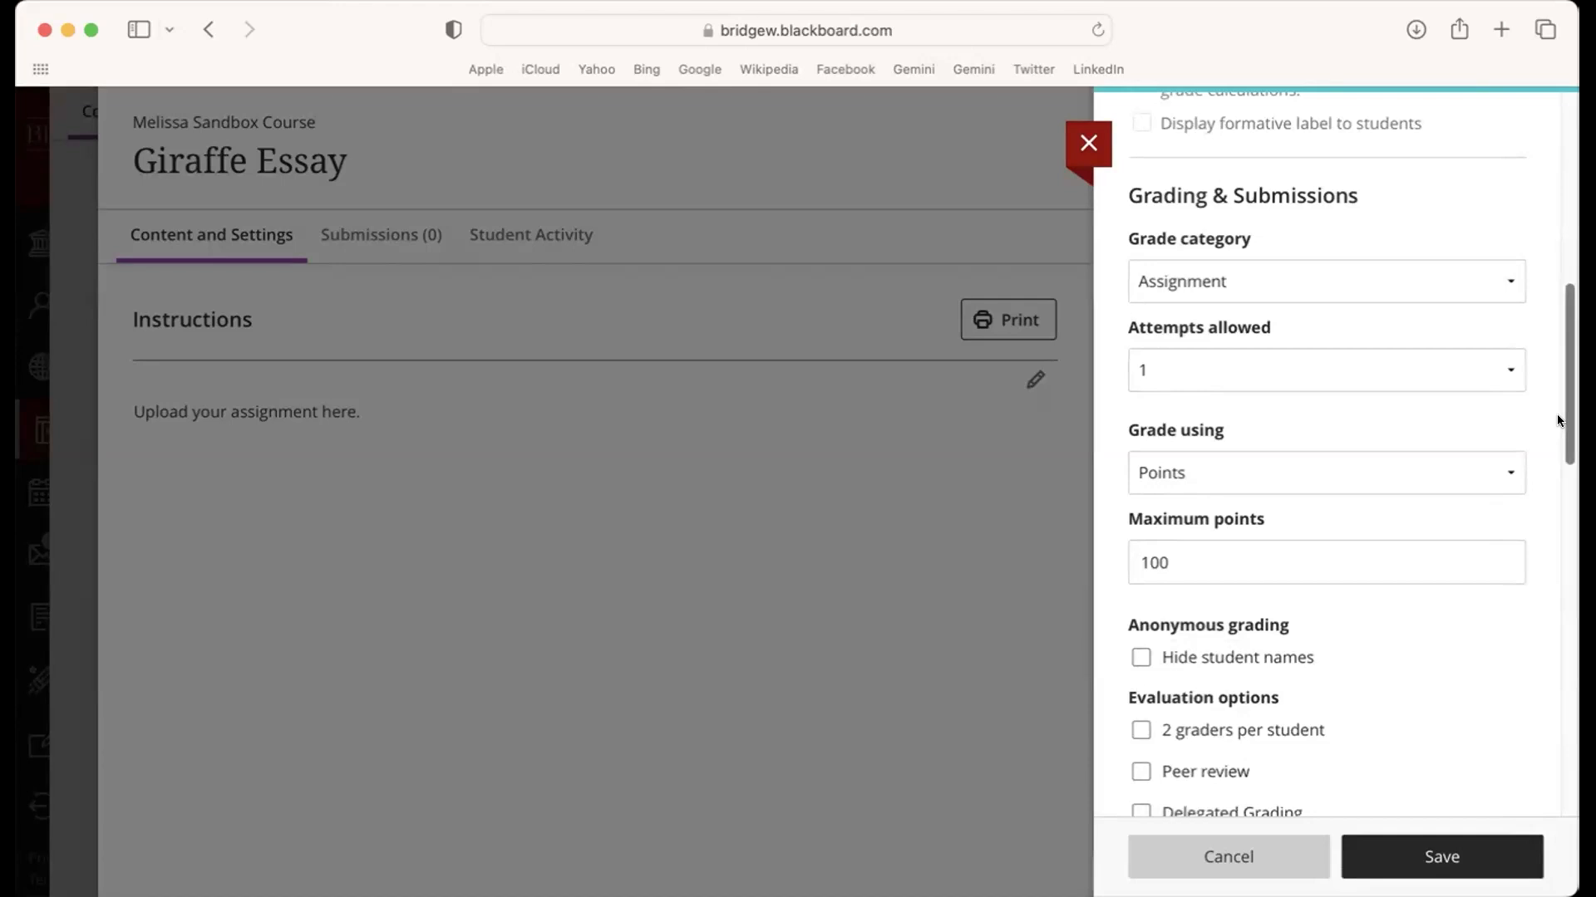
scroll(1557, 421, down, 1)
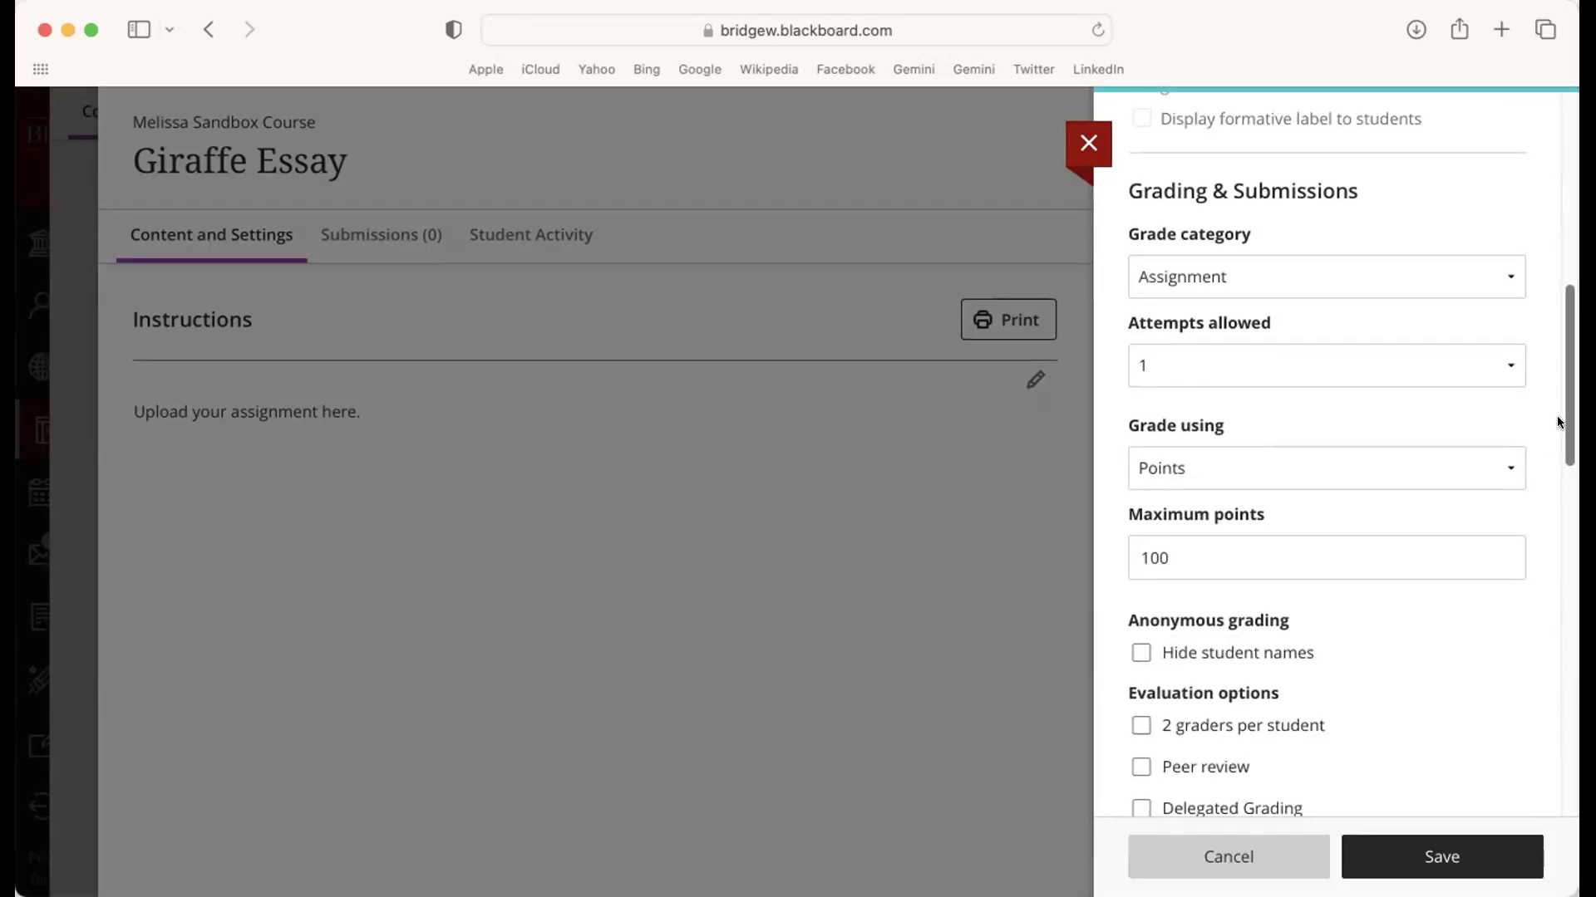
scroll(1555, 420, down, 1)
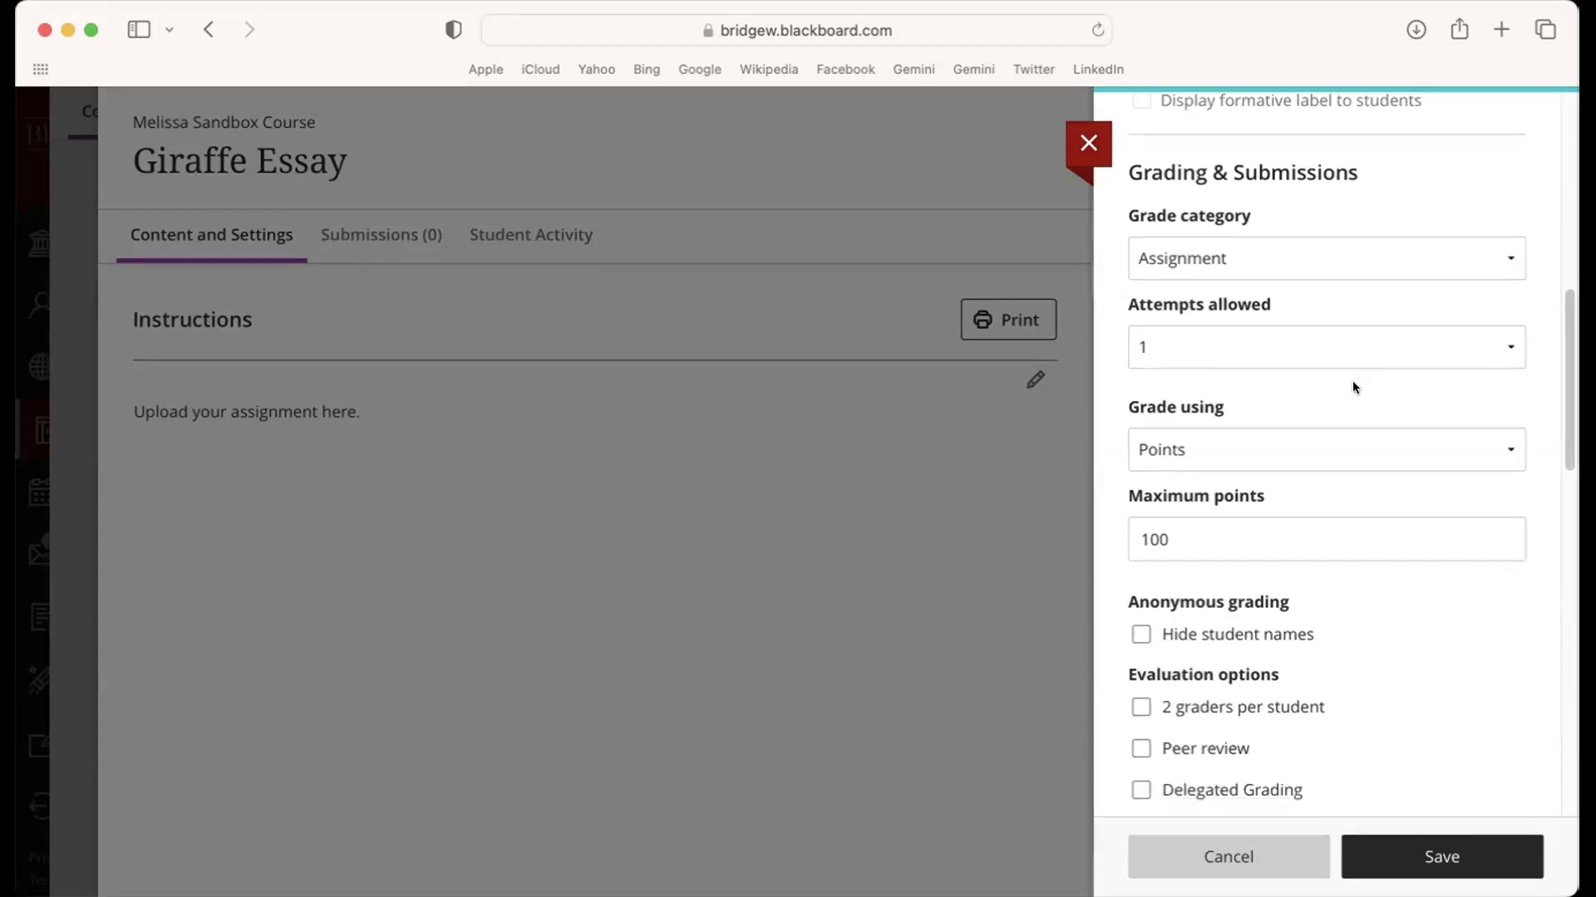
click(1205, 534)
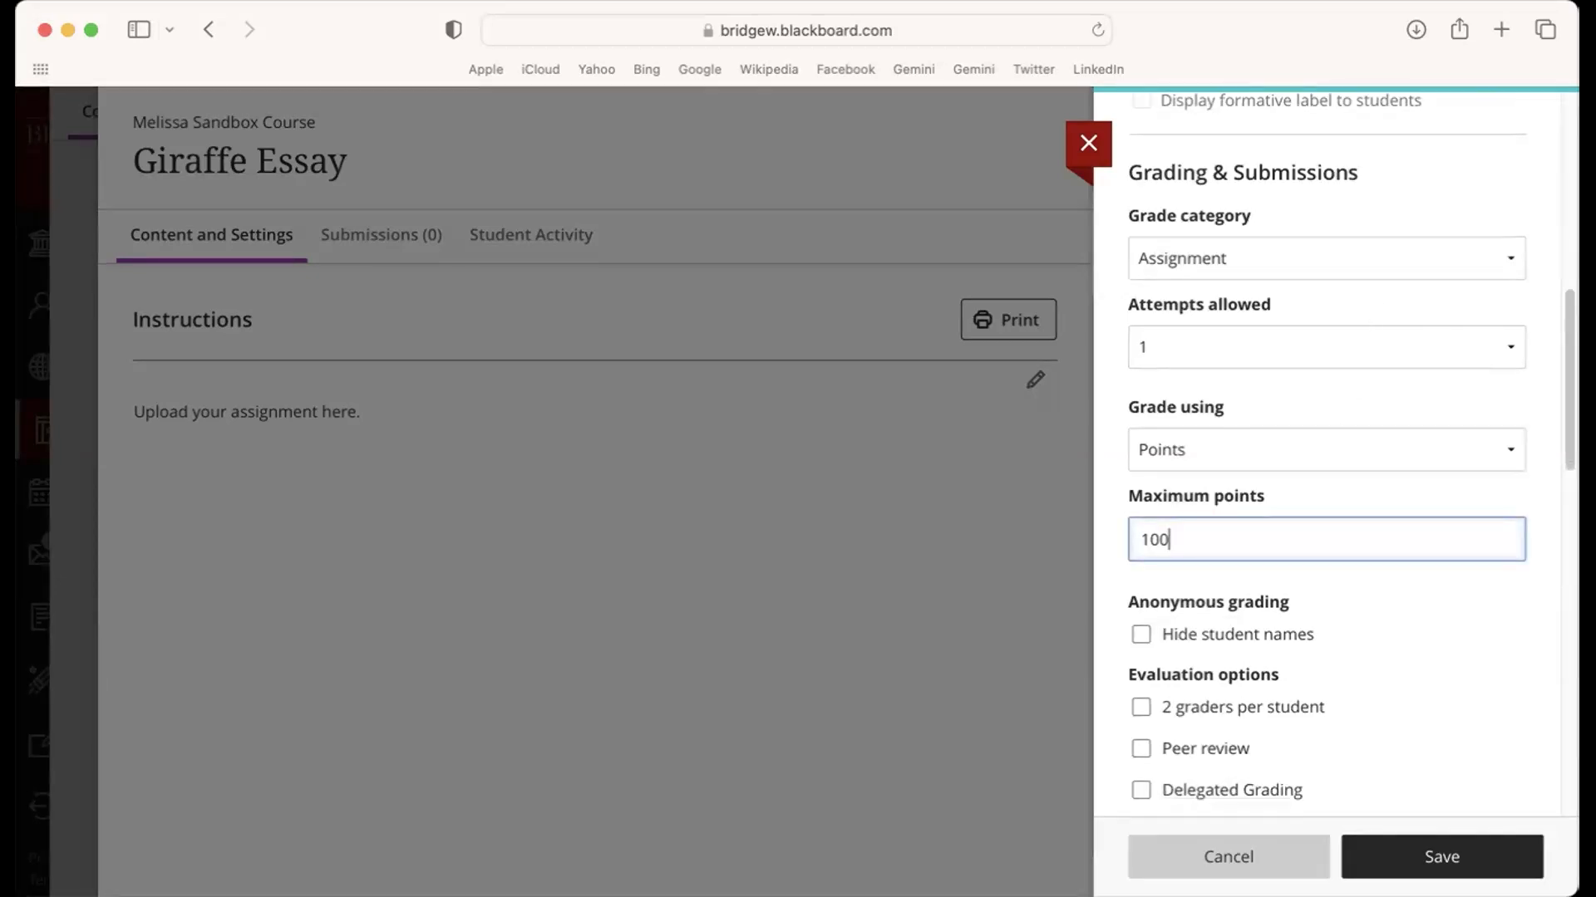
click(1187, 451)
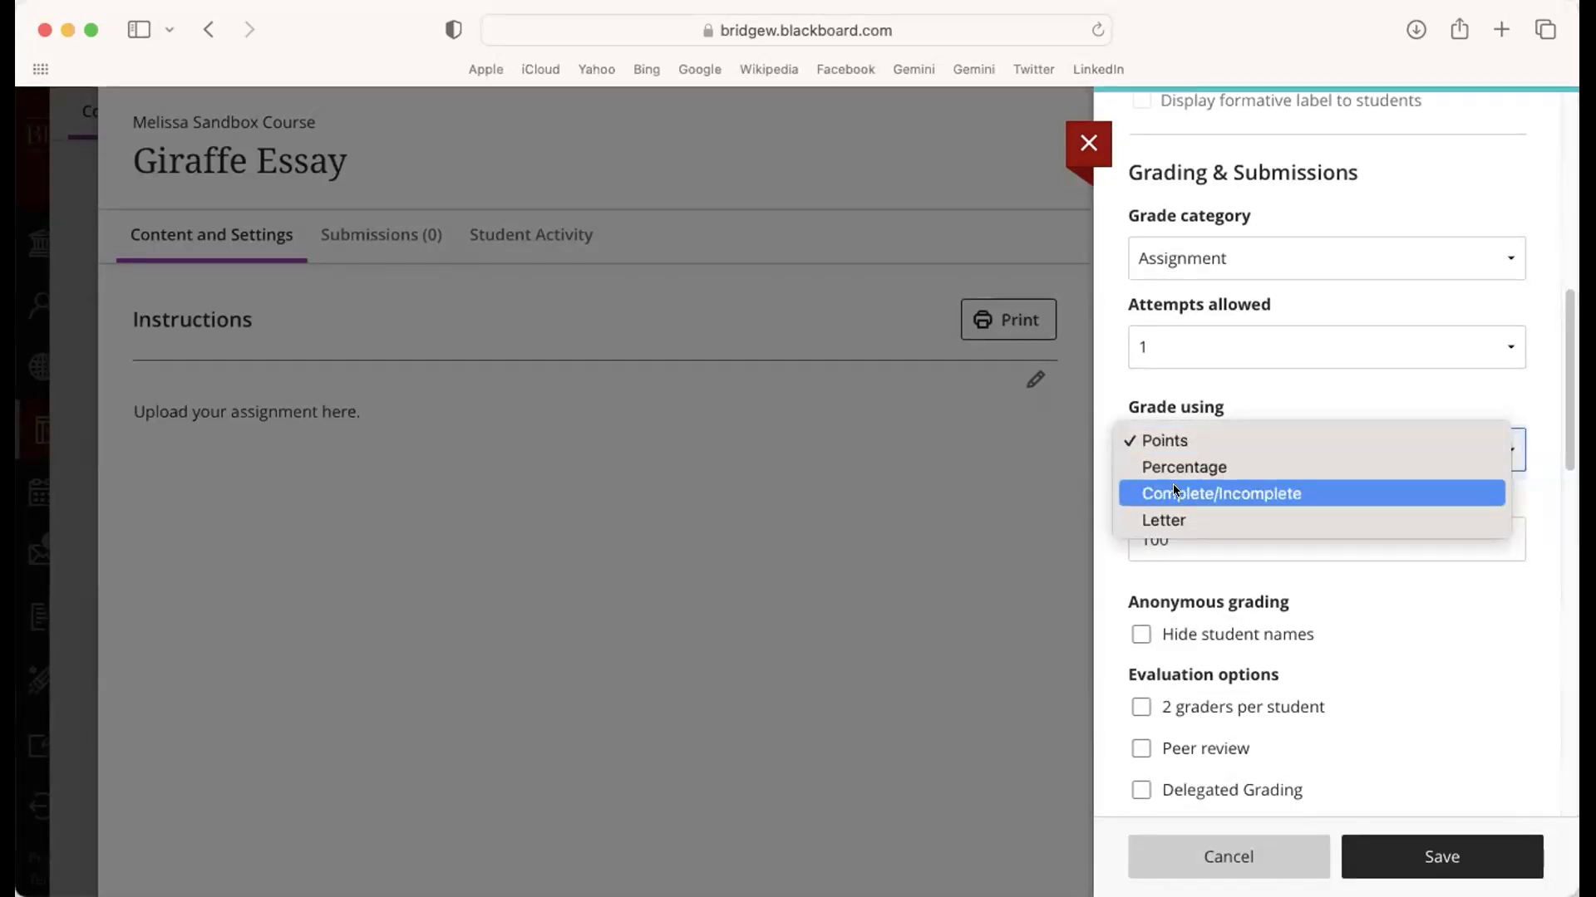
click(1260, 549)
click(1225, 528)
key(BackSpace)
click(1366, 618)
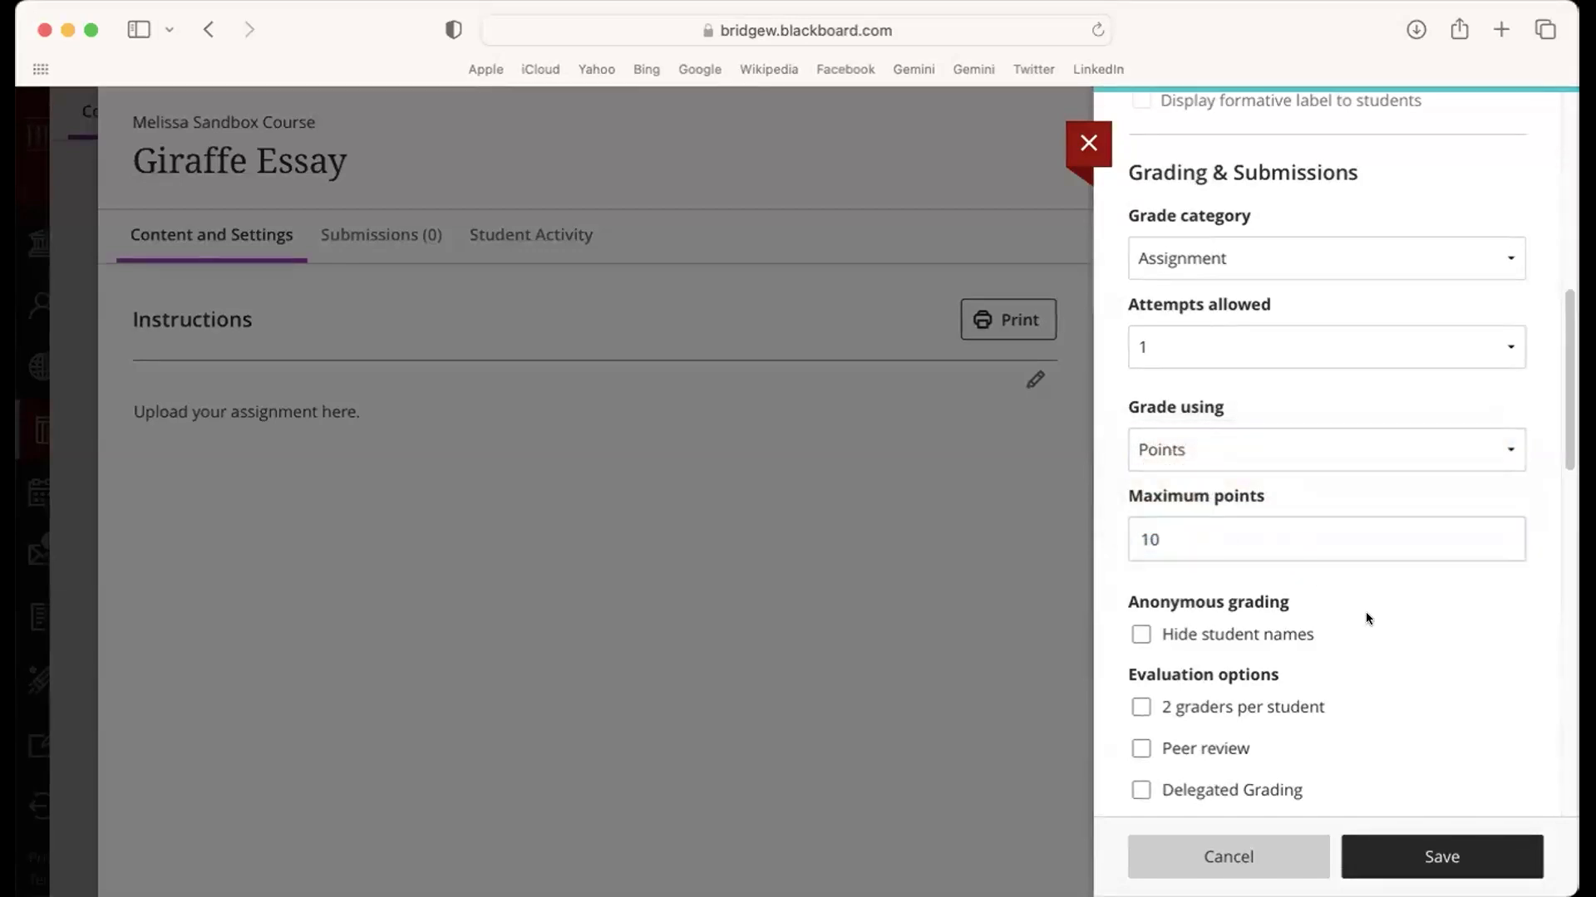
- Try allowing 2 attempts for the assignment and restore the limit of 1 attempt
click(1187, 348)
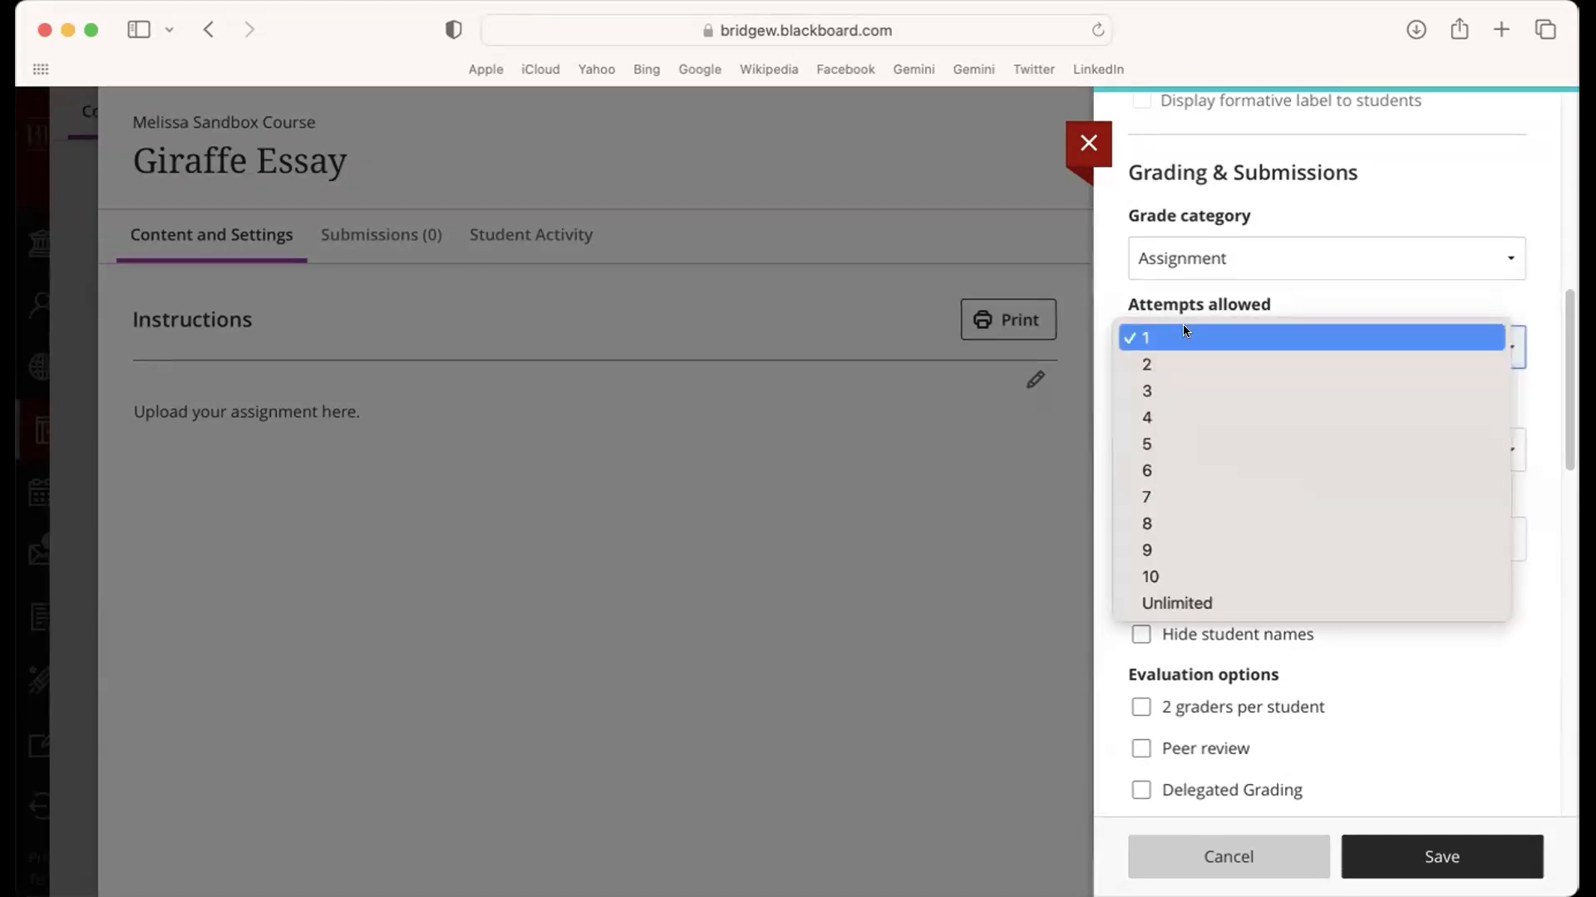
click(1309, 280)
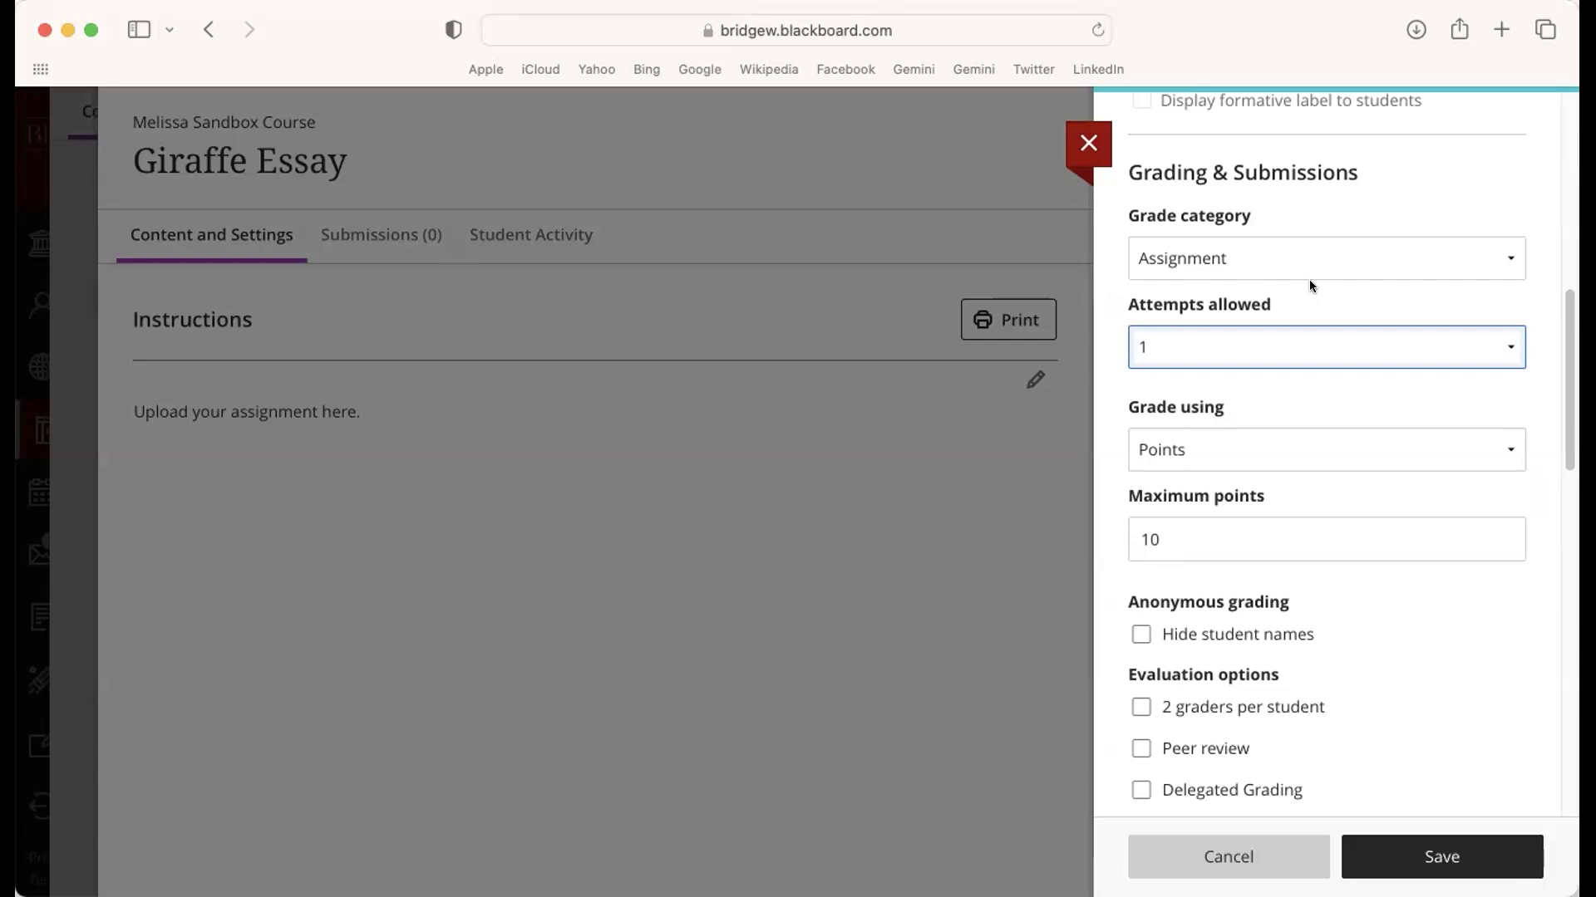
click(1230, 341)
click(1222, 363)
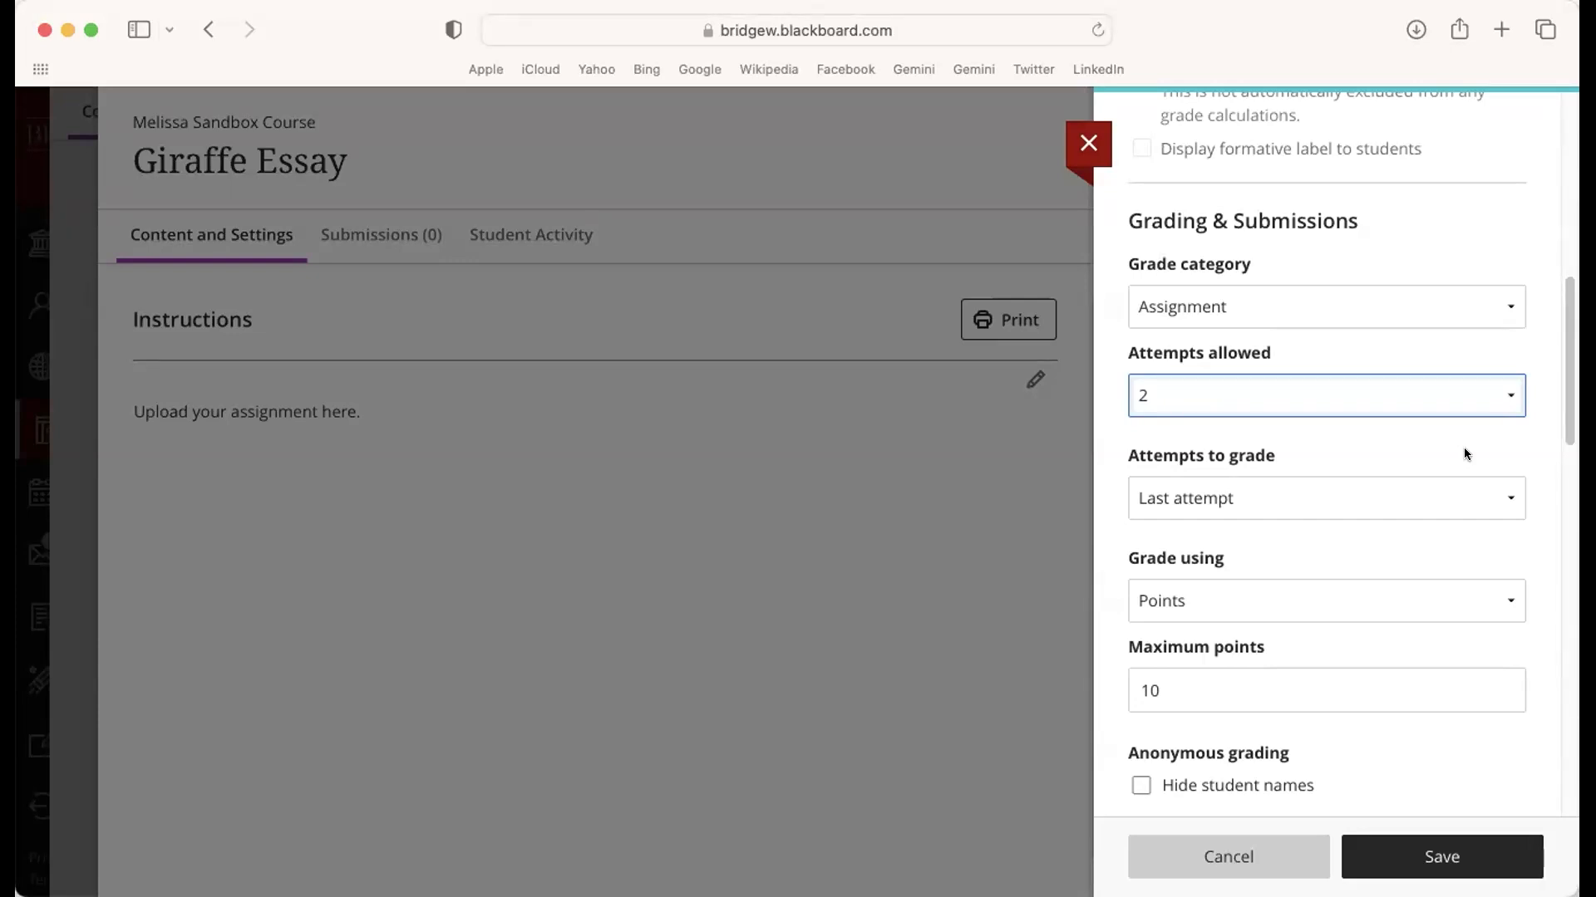
click(1459, 401)
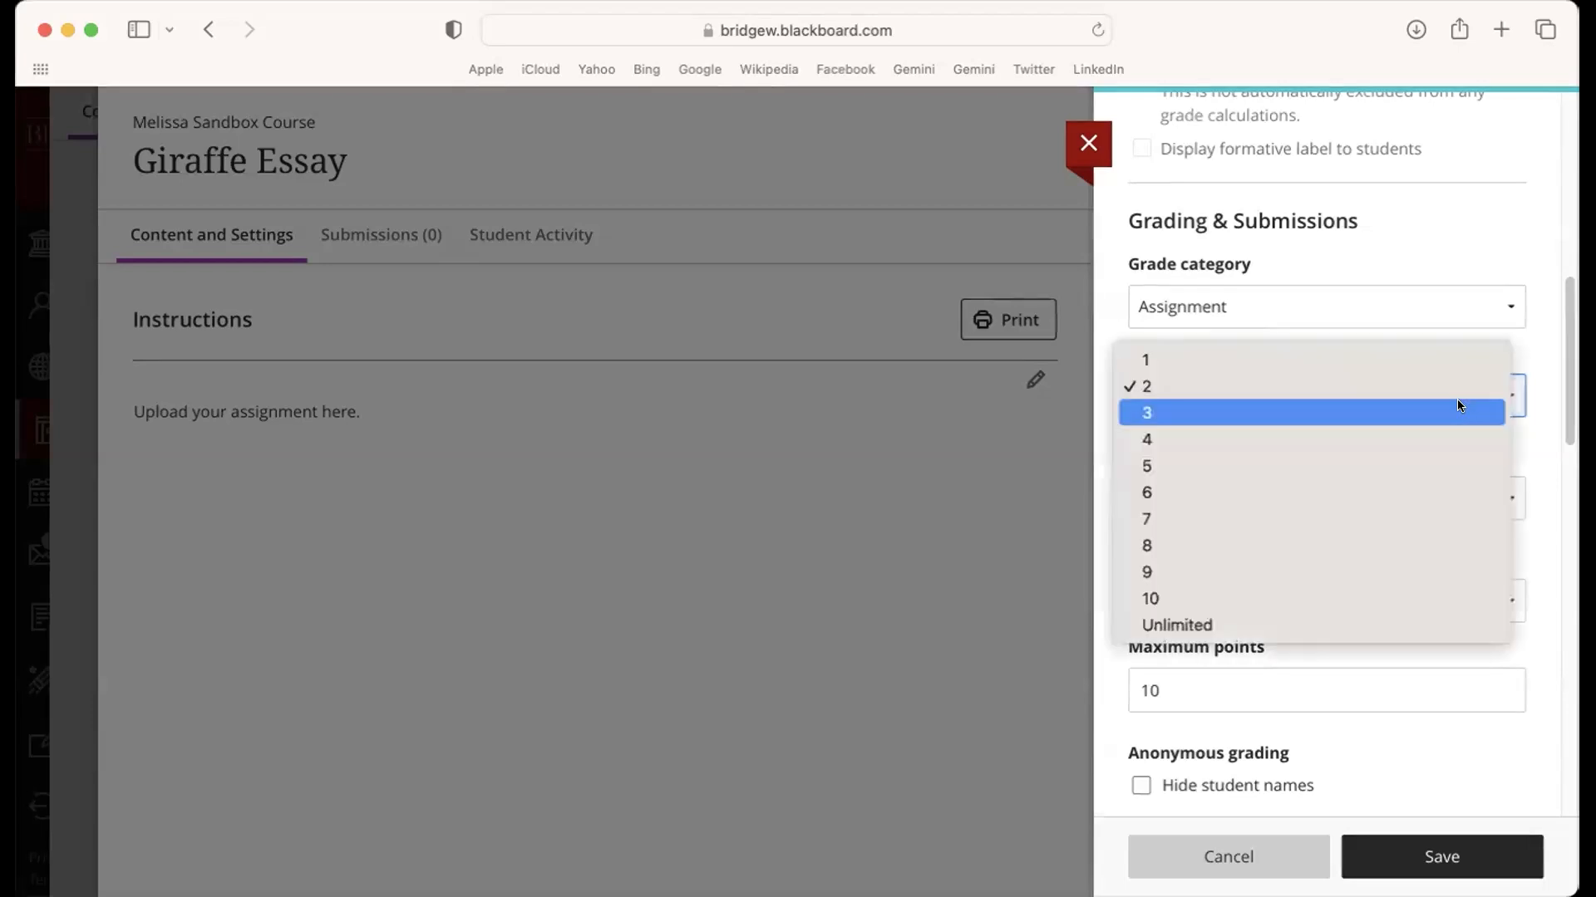
click(1411, 353)
- Review the assignment's anonymous grading, evaluation, grade posting, security and additional tool settings, and check which course rubrics could be added
scroll(1558, 423, down, 3)
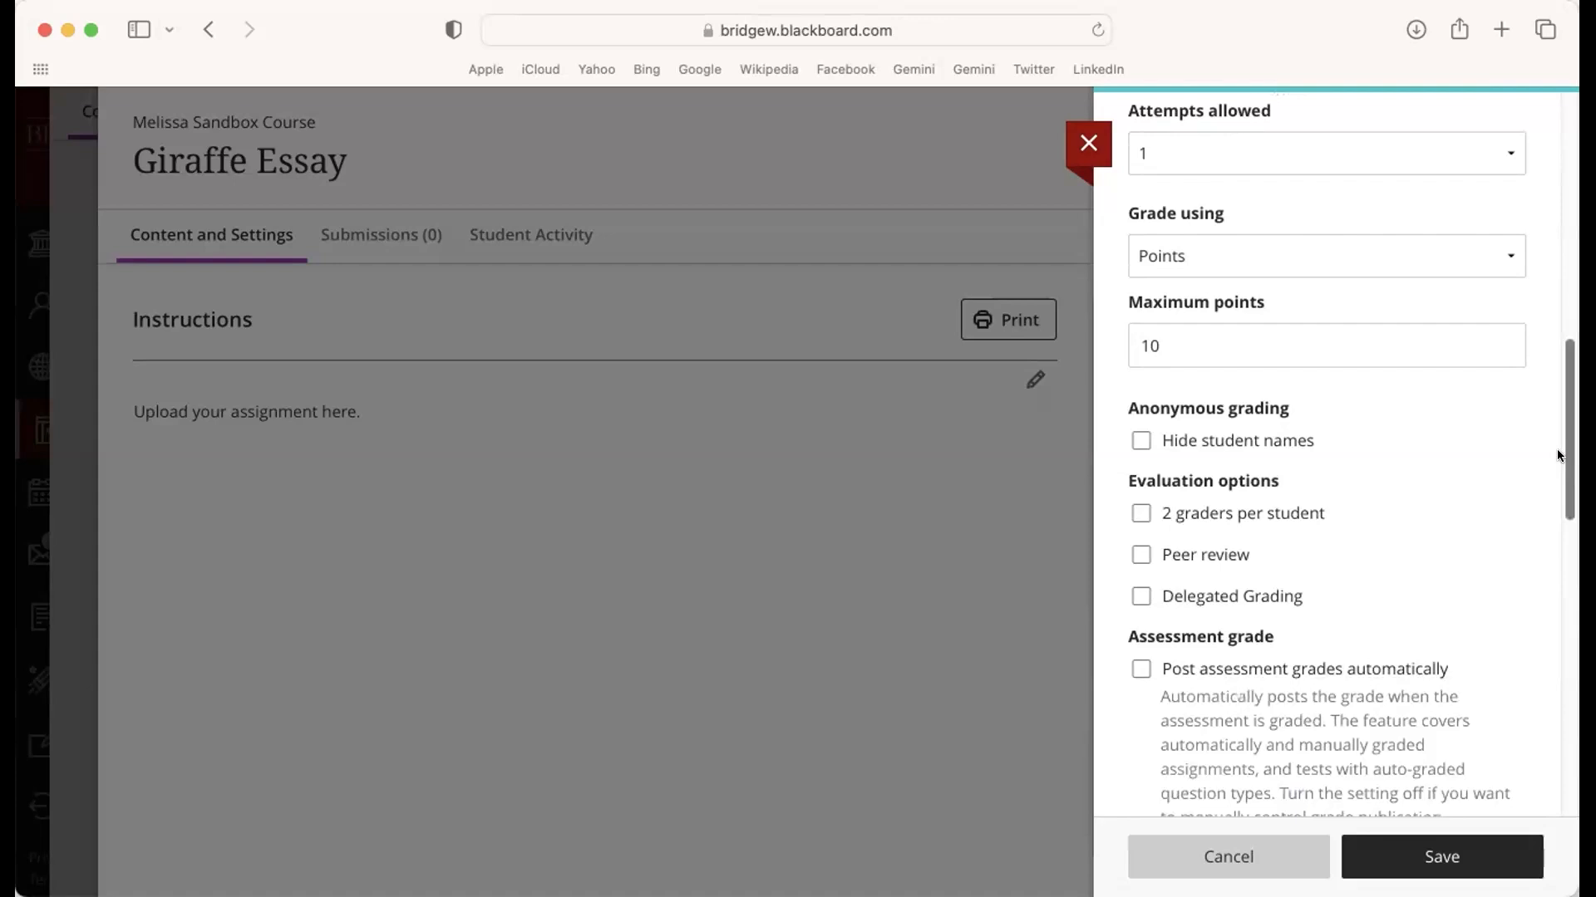
scroll(1553, 467, down, 2)
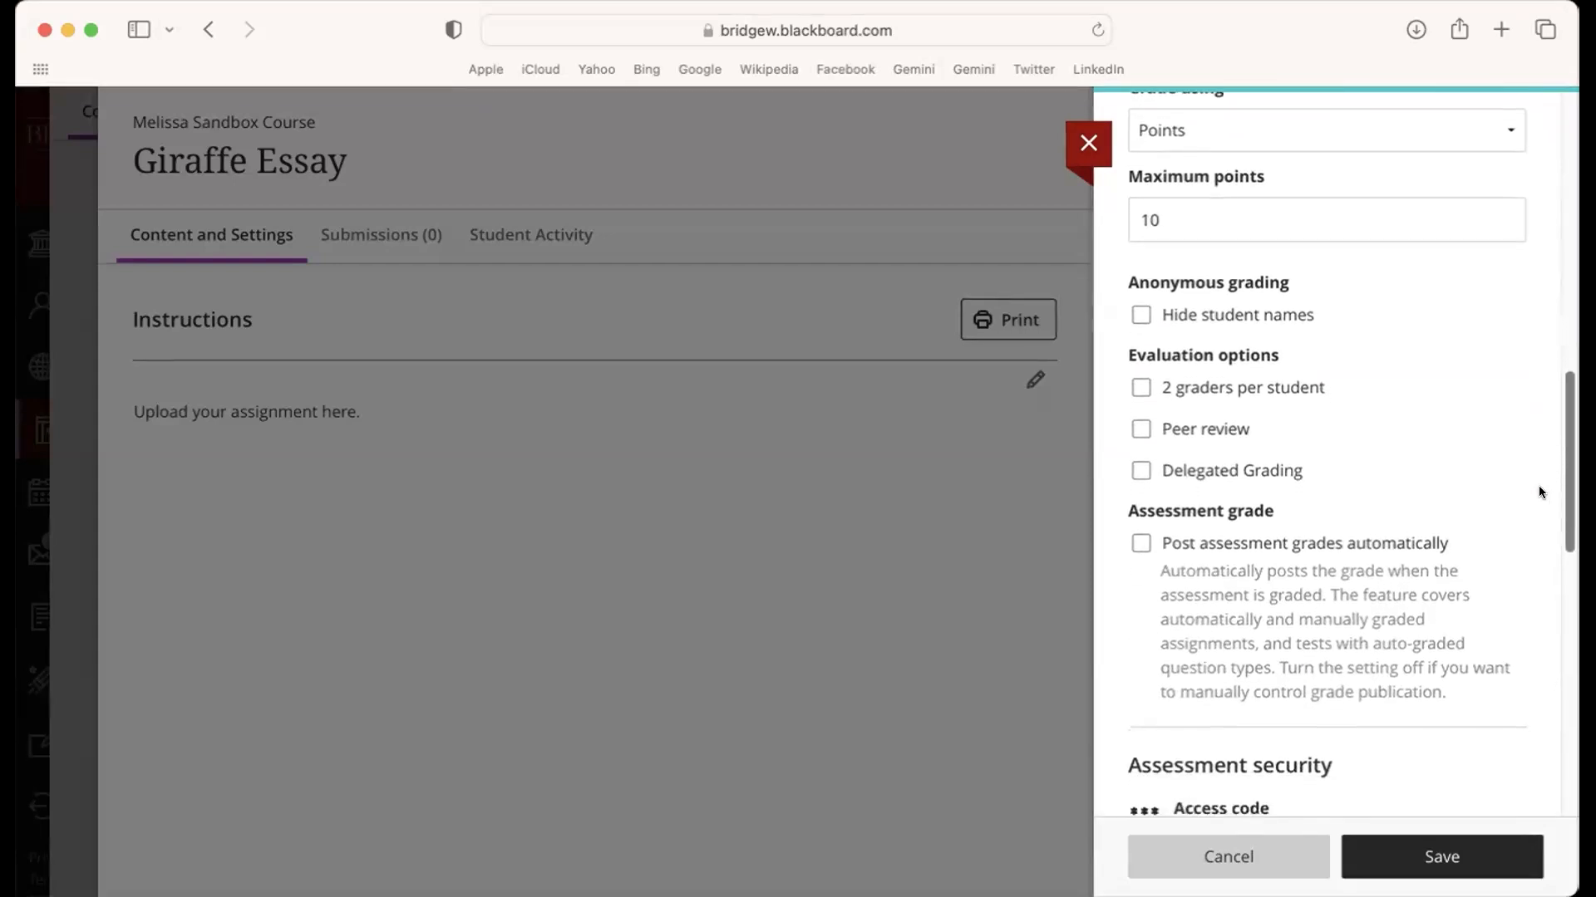
drag(1539, 487, 1536, 494)
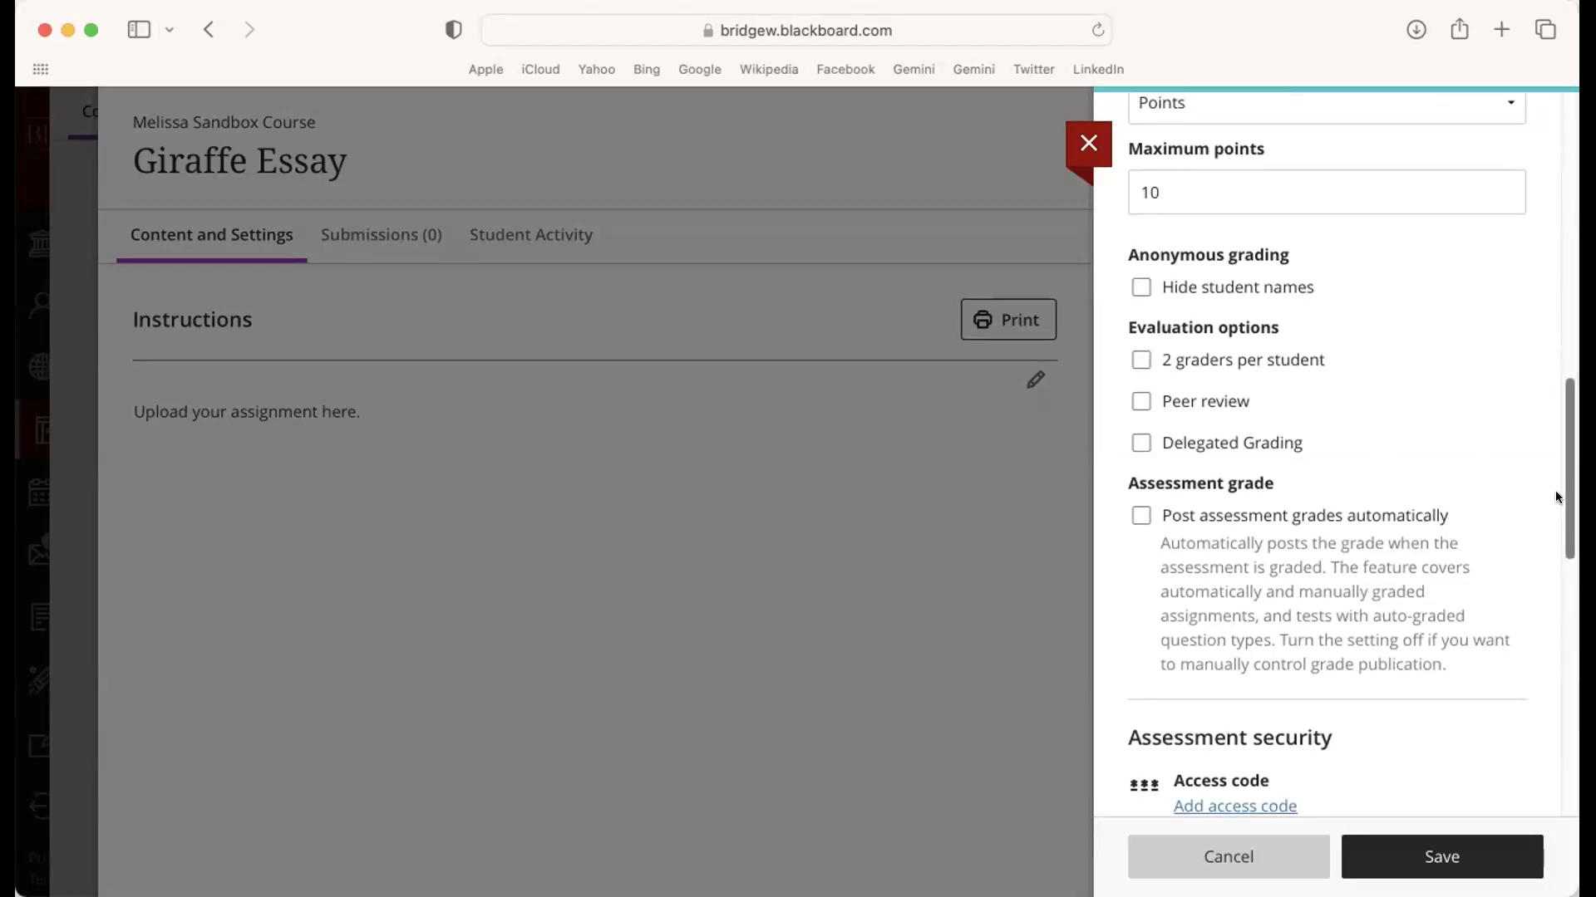
scroll(1555, 492, down, 6)
scroll(1504, 639, down, 2)
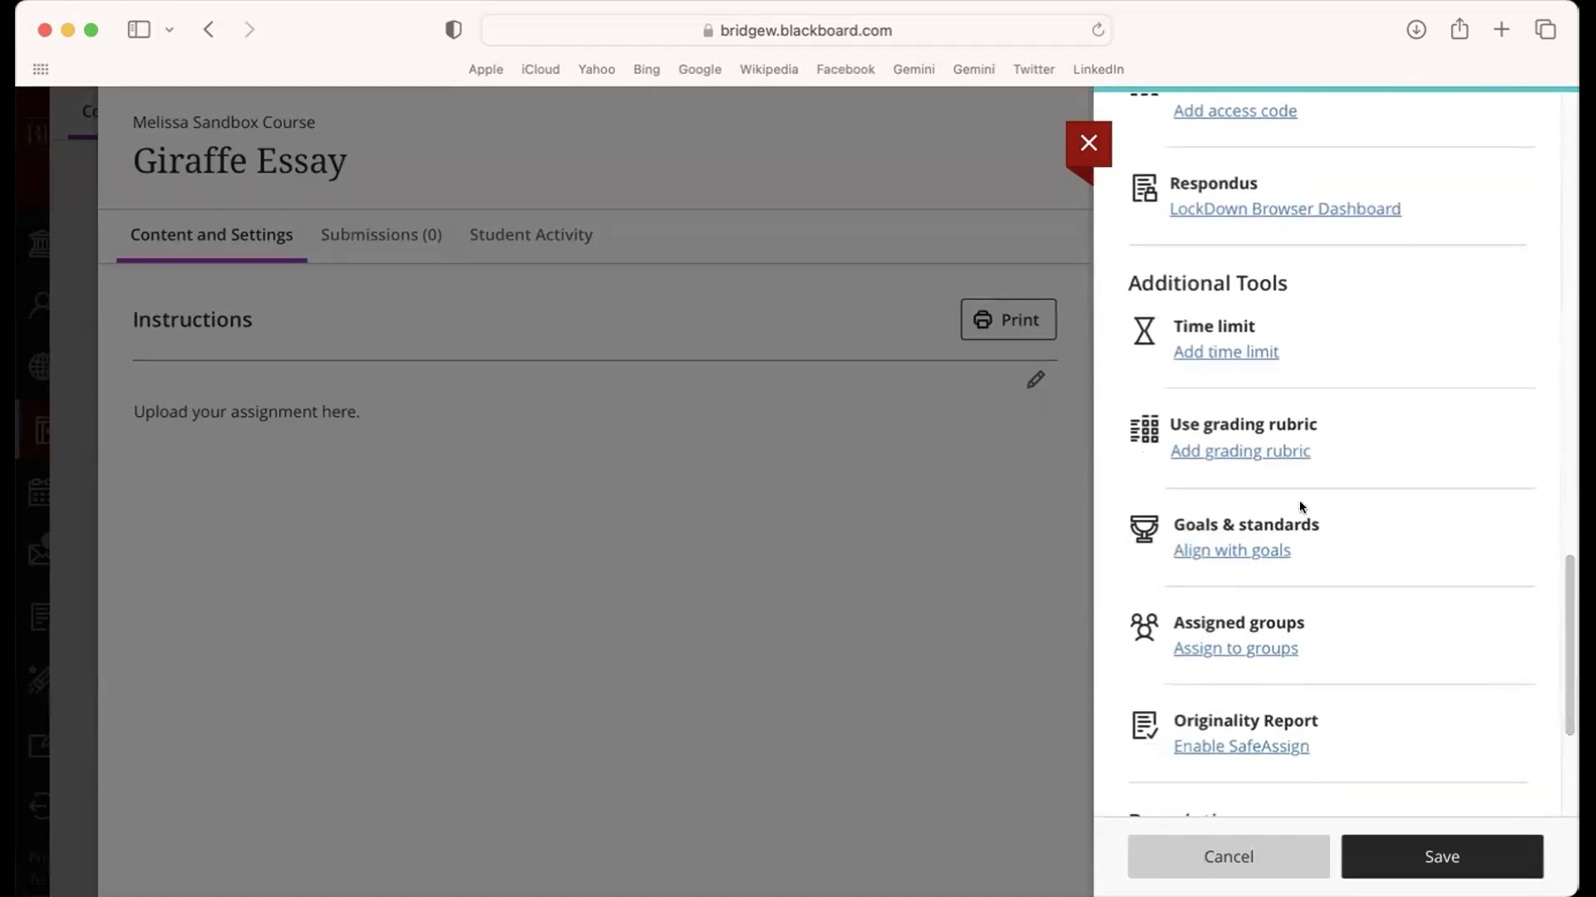
click(1225, 454)
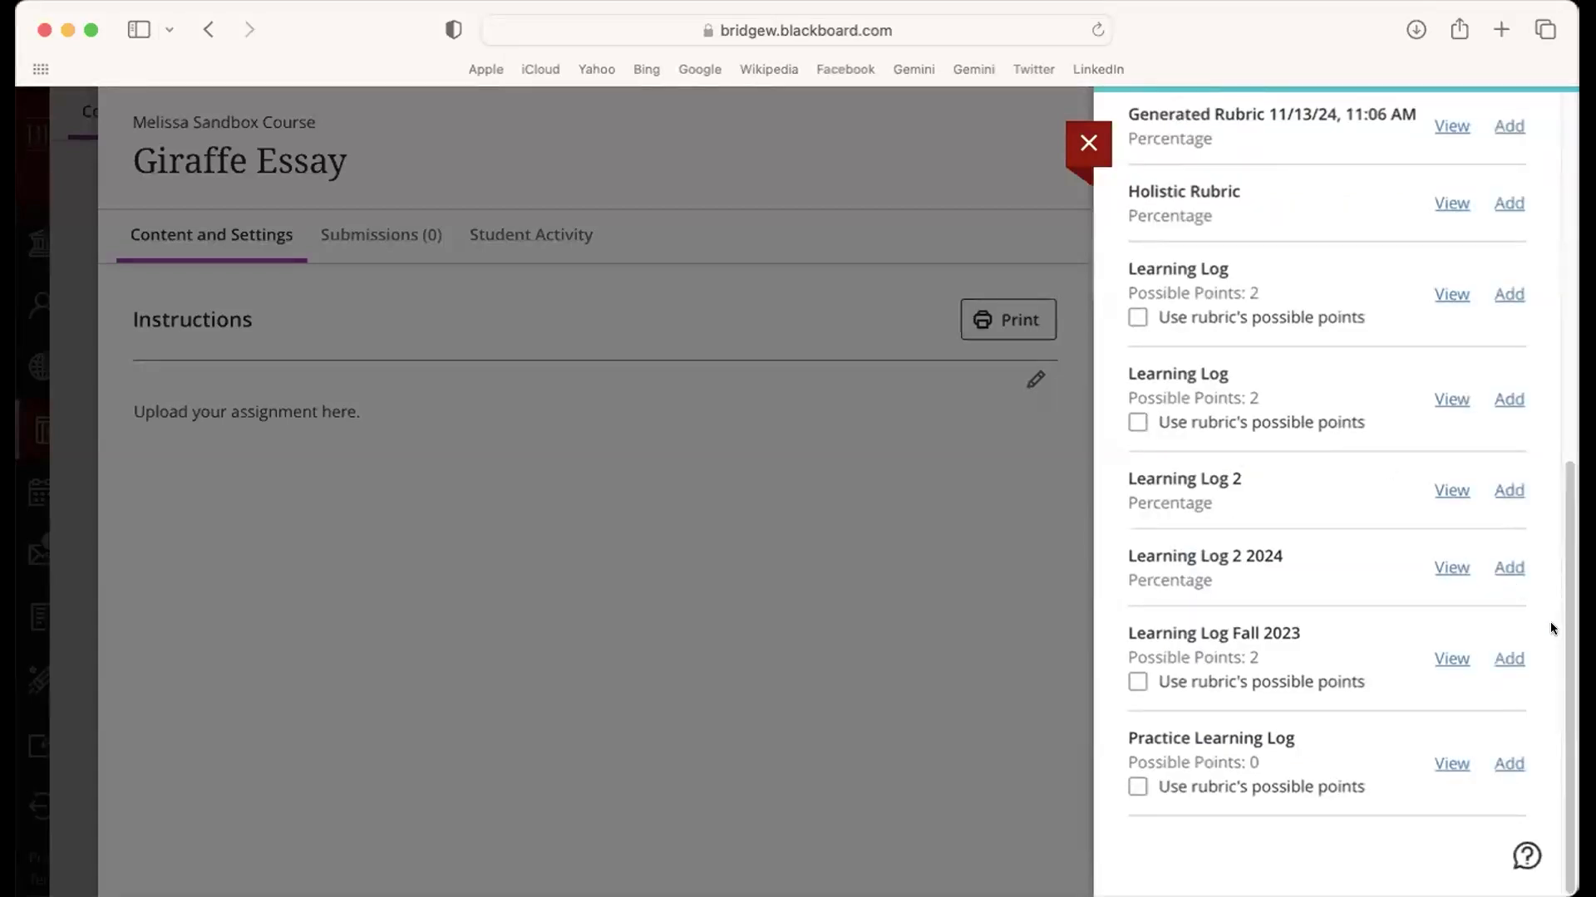
scroll(1550, 629, up, 10)
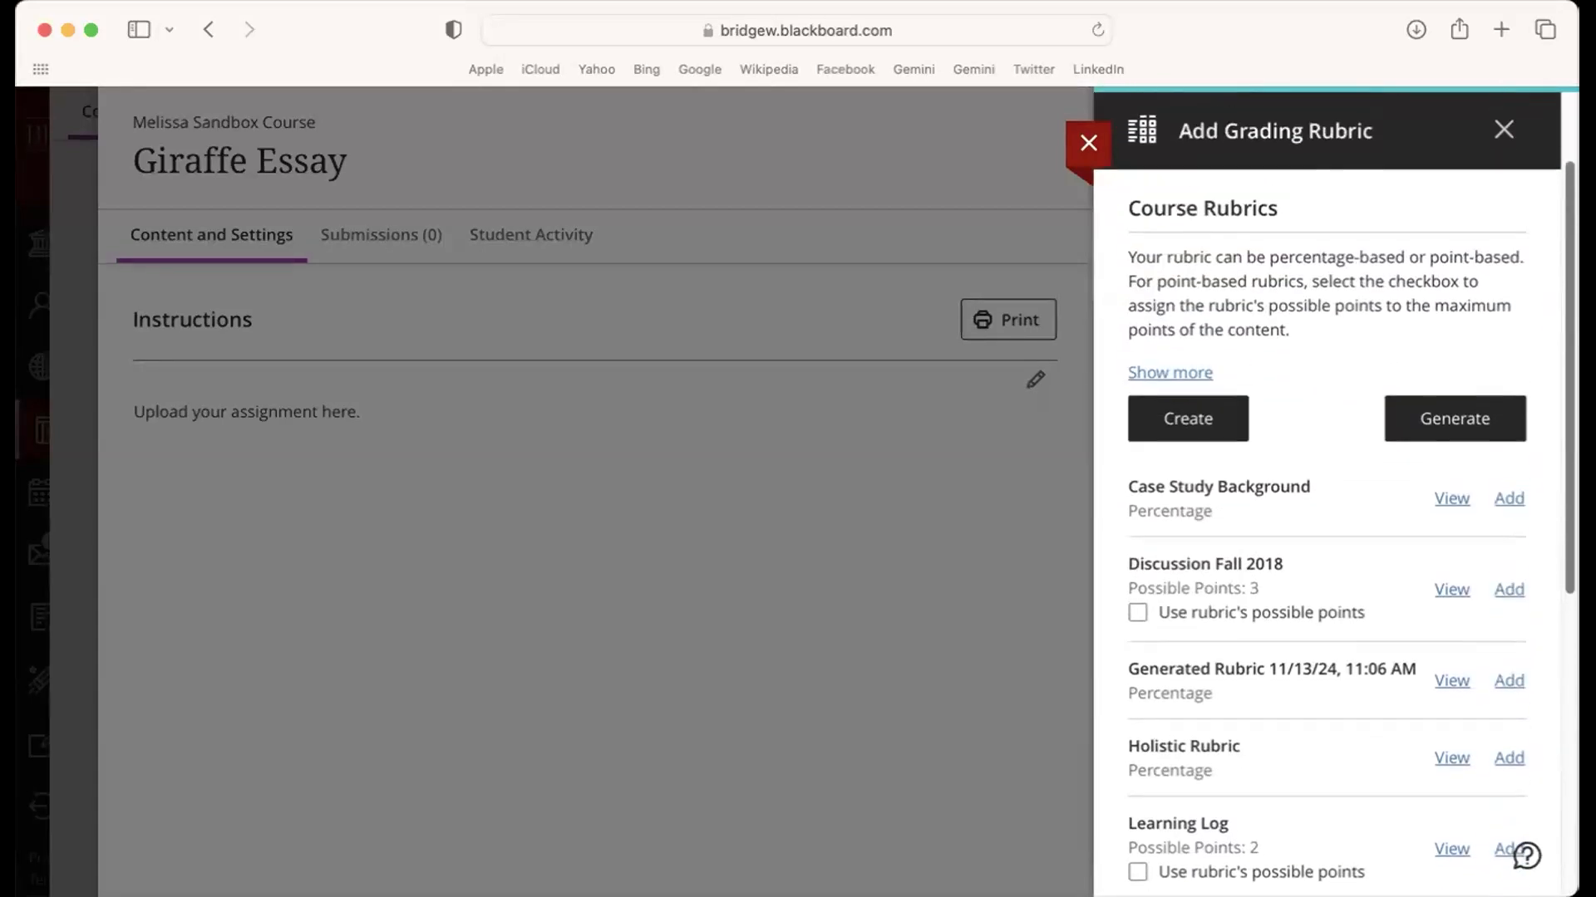
scroll(1334, 492, up, 1)
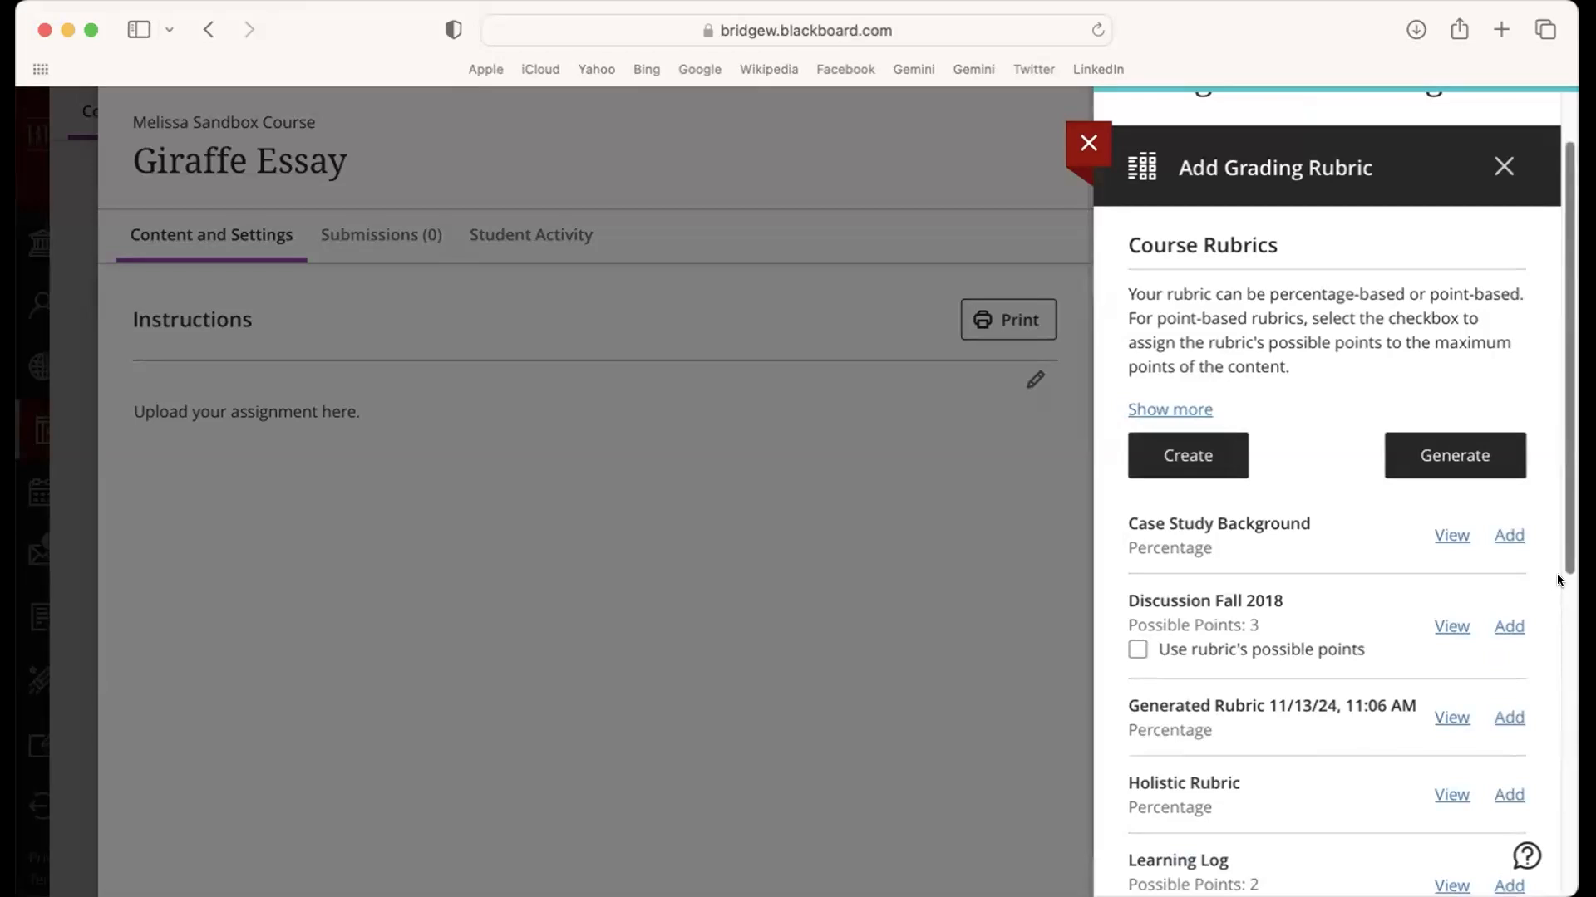
scroll(1563, 564, up, 2)
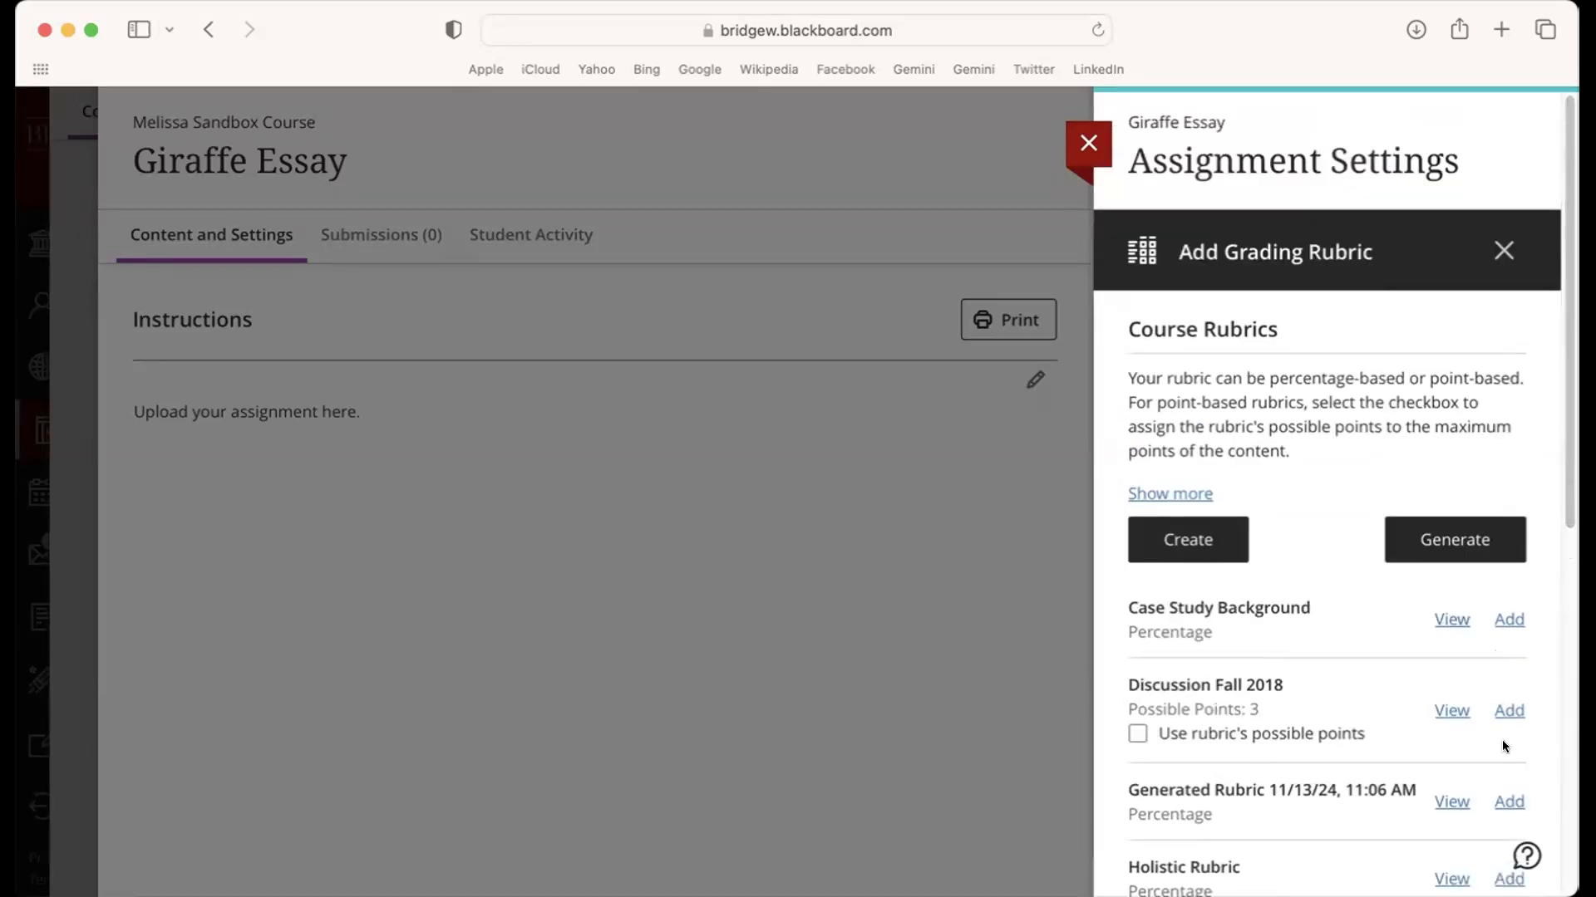
click(1505, 251)
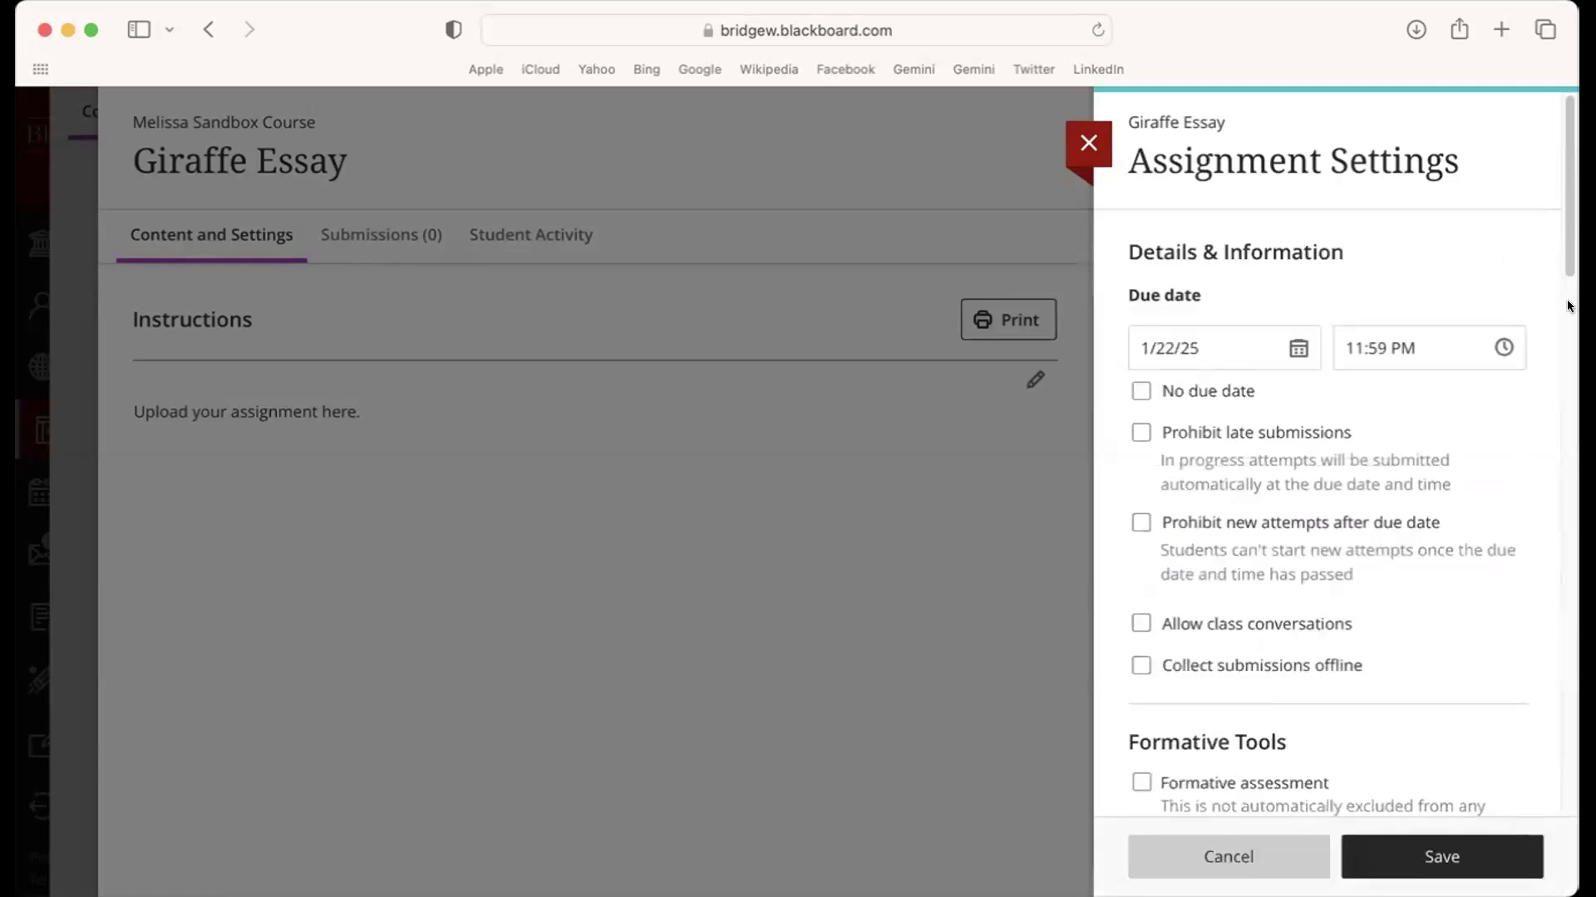
- Save the assignment settings and close the Giraffe Essay assignment to return to the course content
drag(1561, 267, 1487, 453)
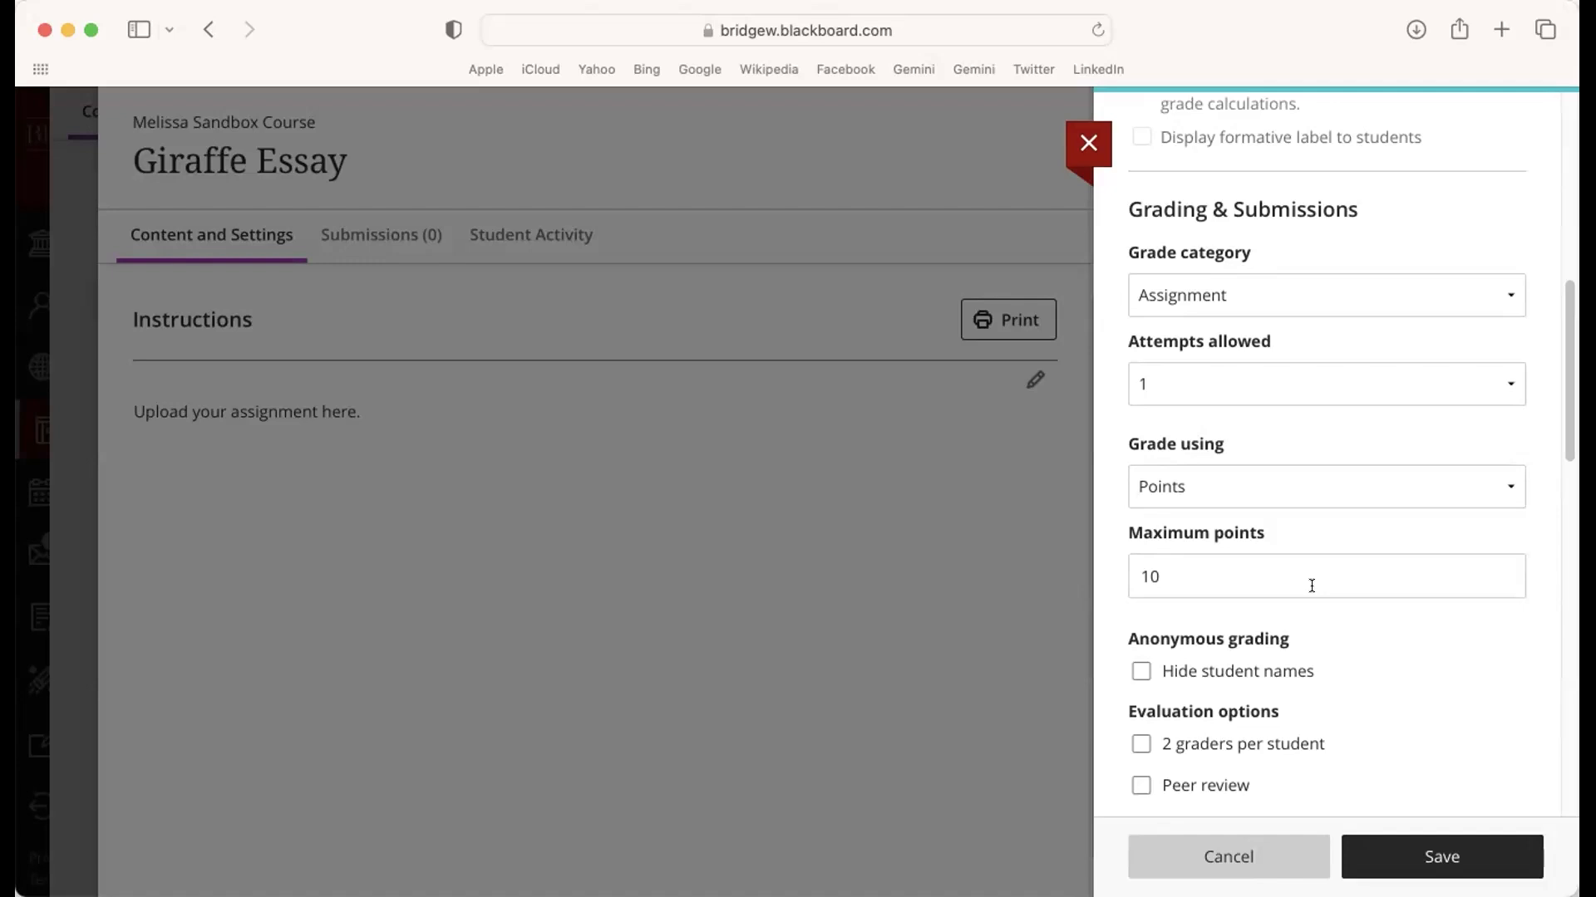
click(1435, 852)
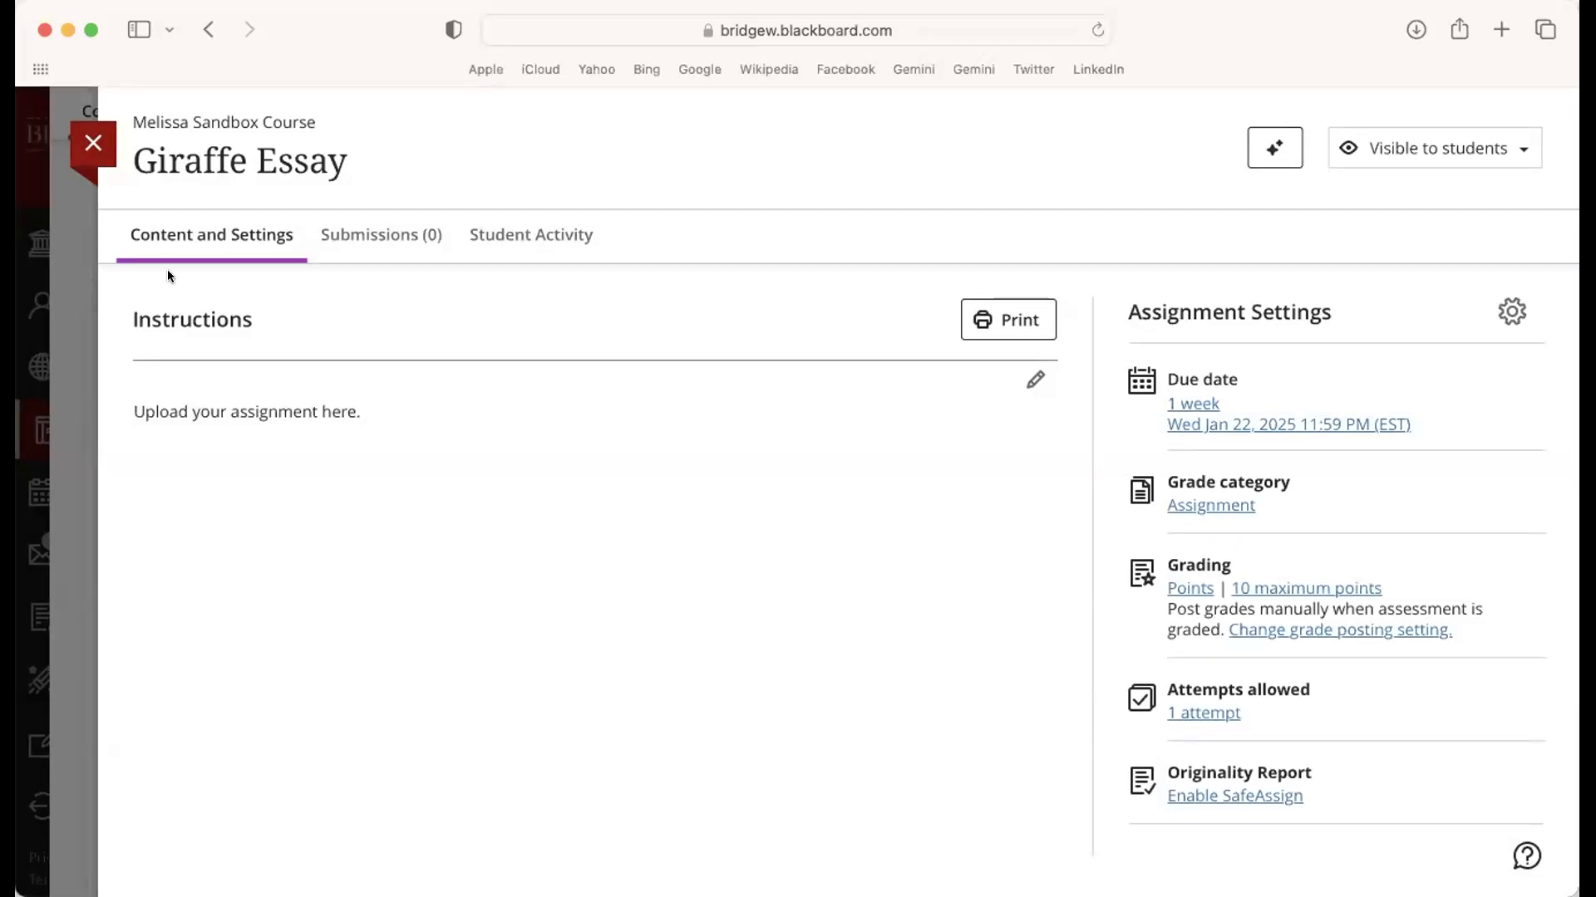
click(97, 145)
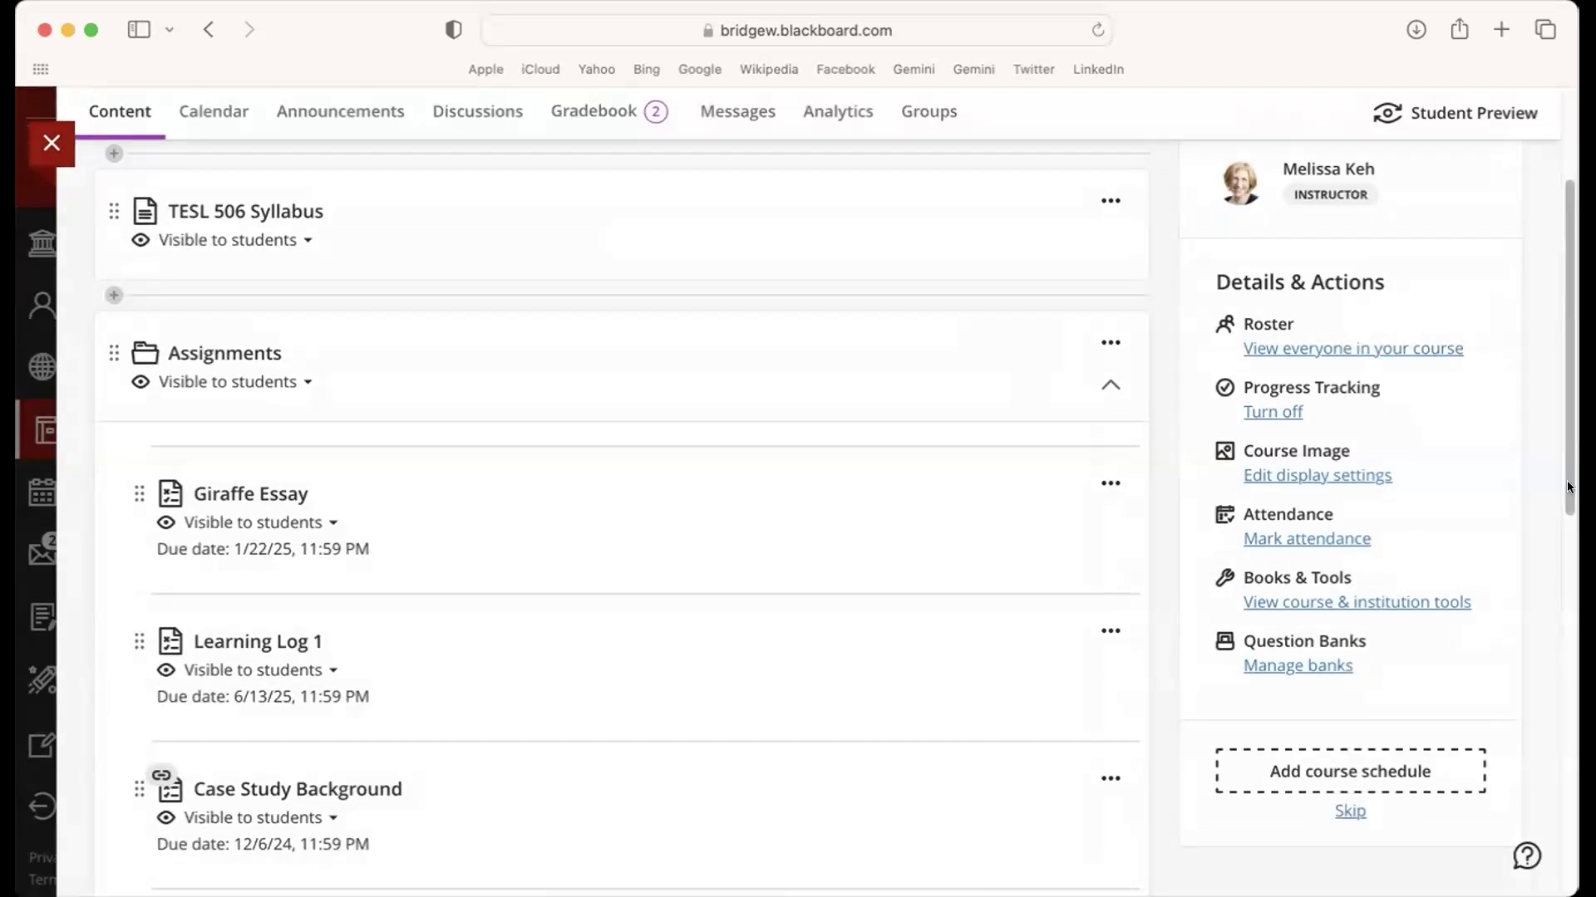
- Expand Module 1 and start a new link item directly below the Module 1 Online Discussion: Introductions
scroll(1519, 599, down, 5)
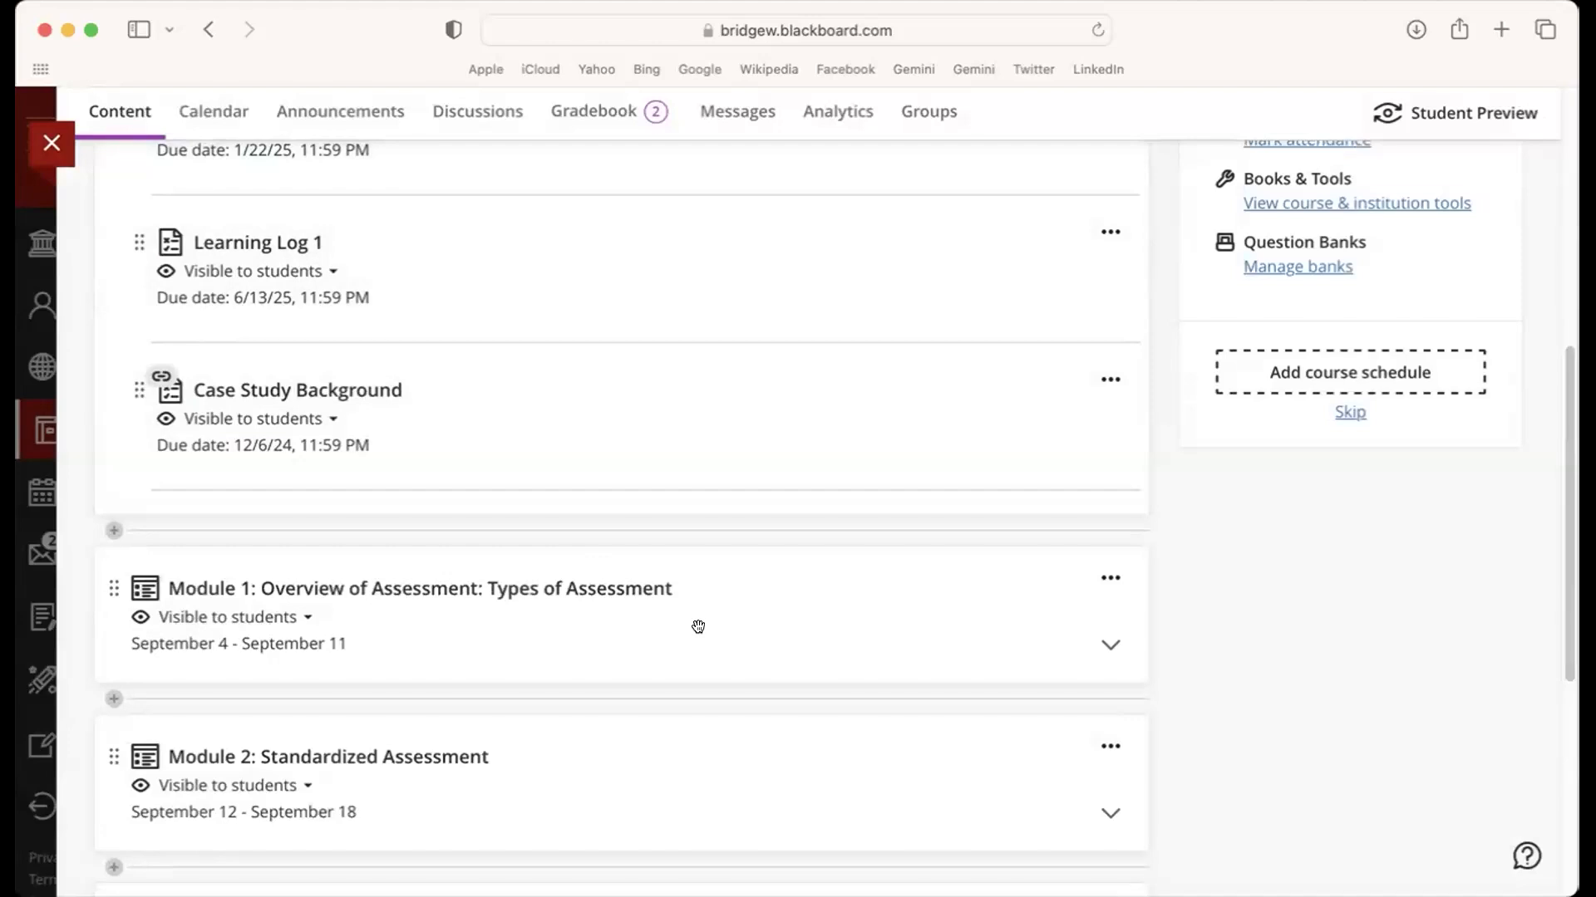
click(989, 641)
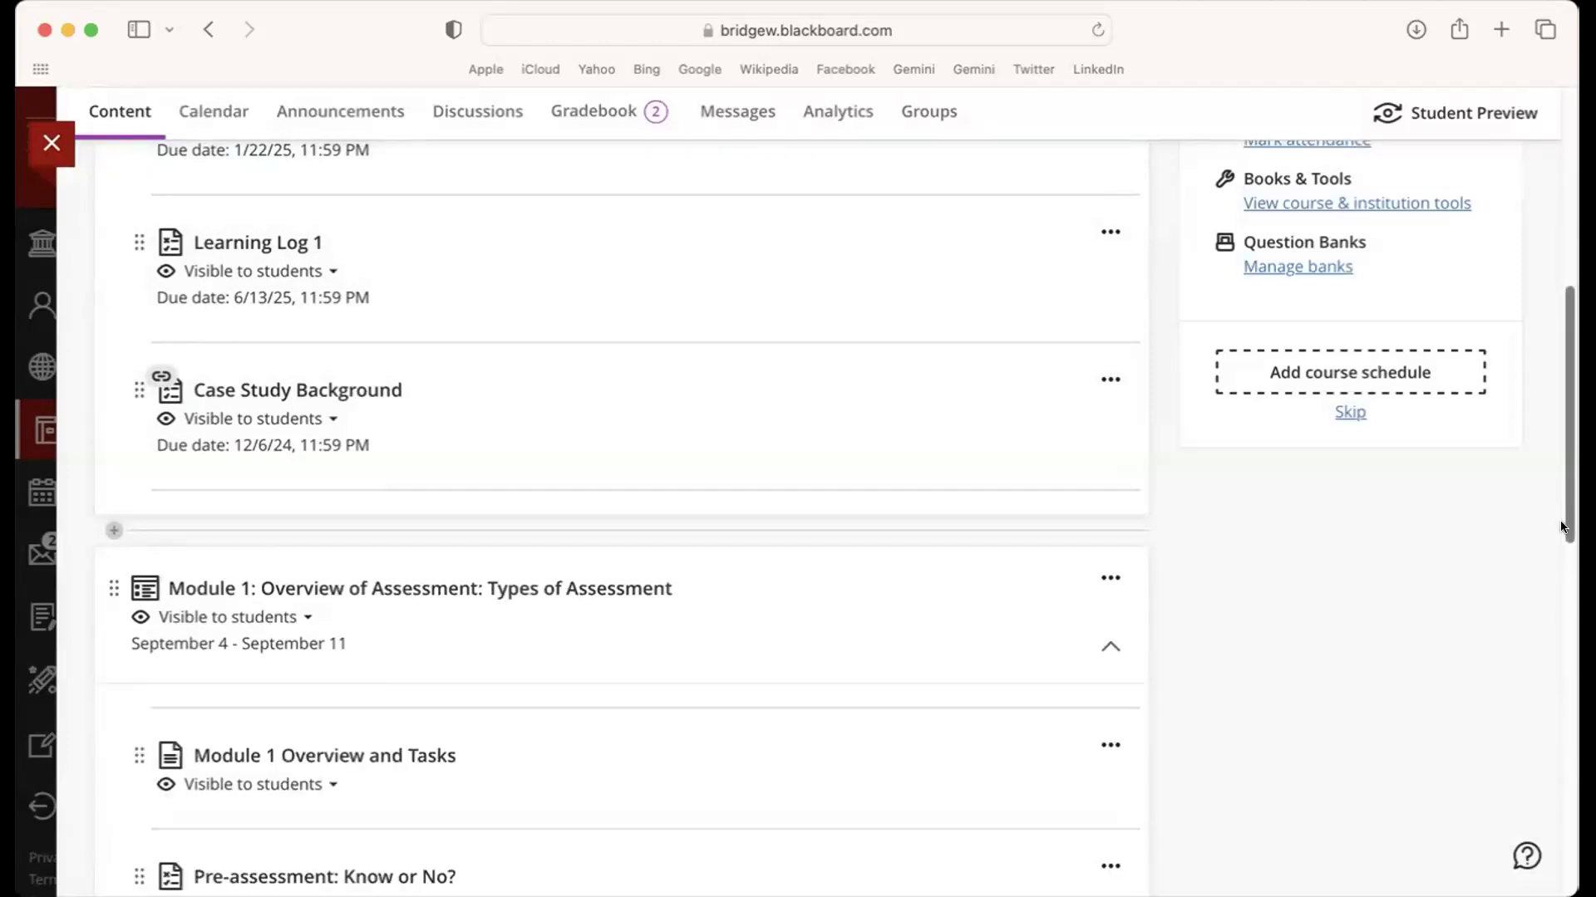
scroll(1507, 638, down, 5)
scroll(1500, 657, down, 3)
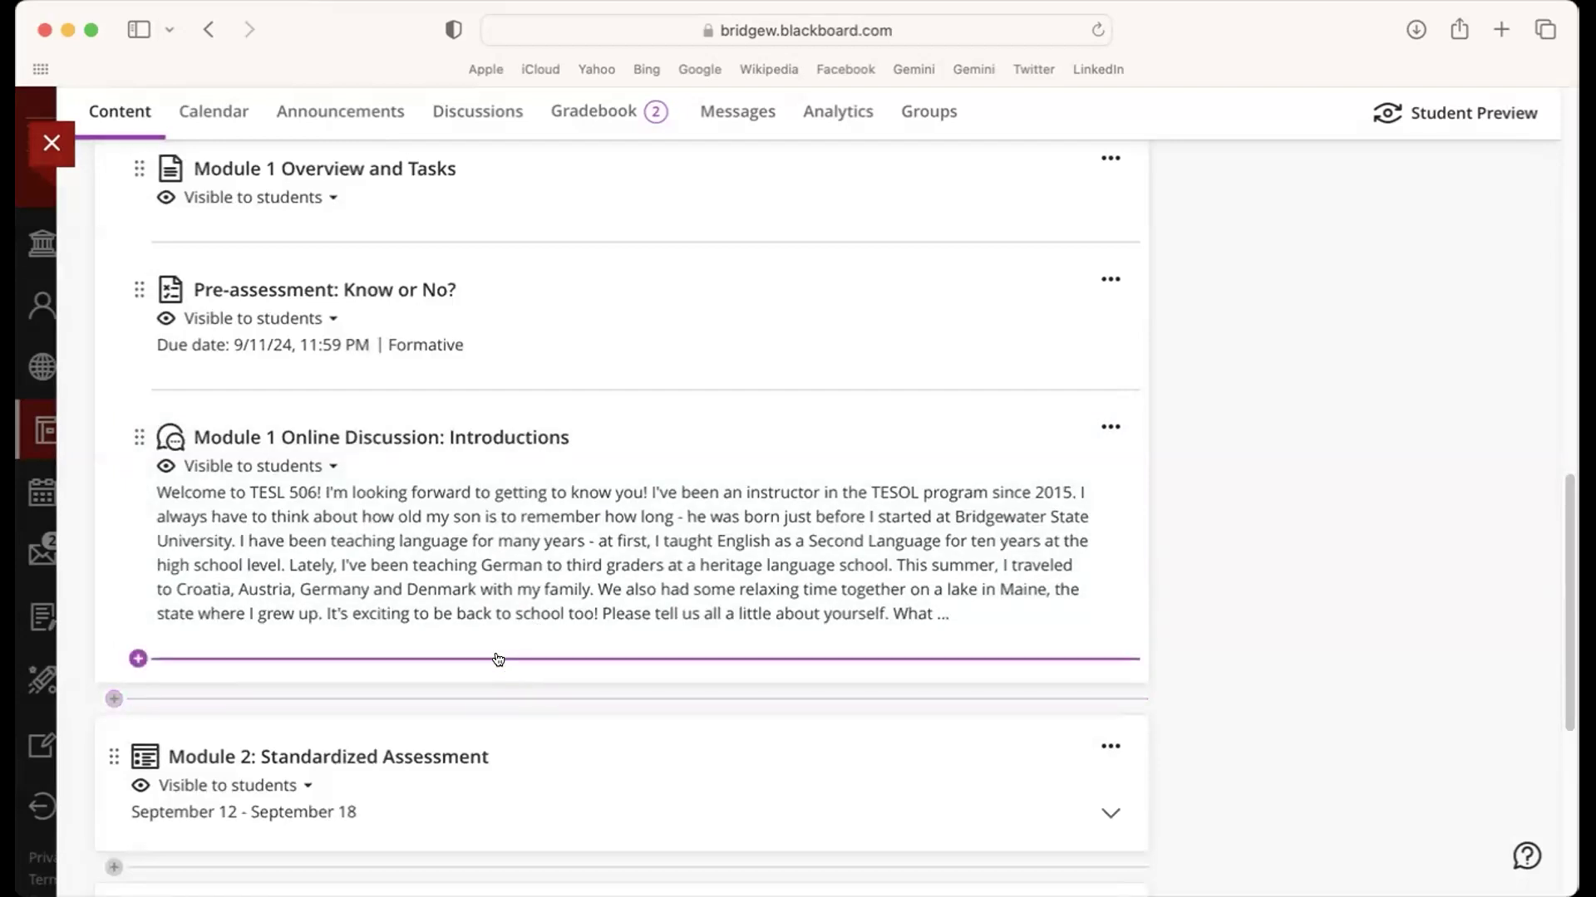
click(498, 659)
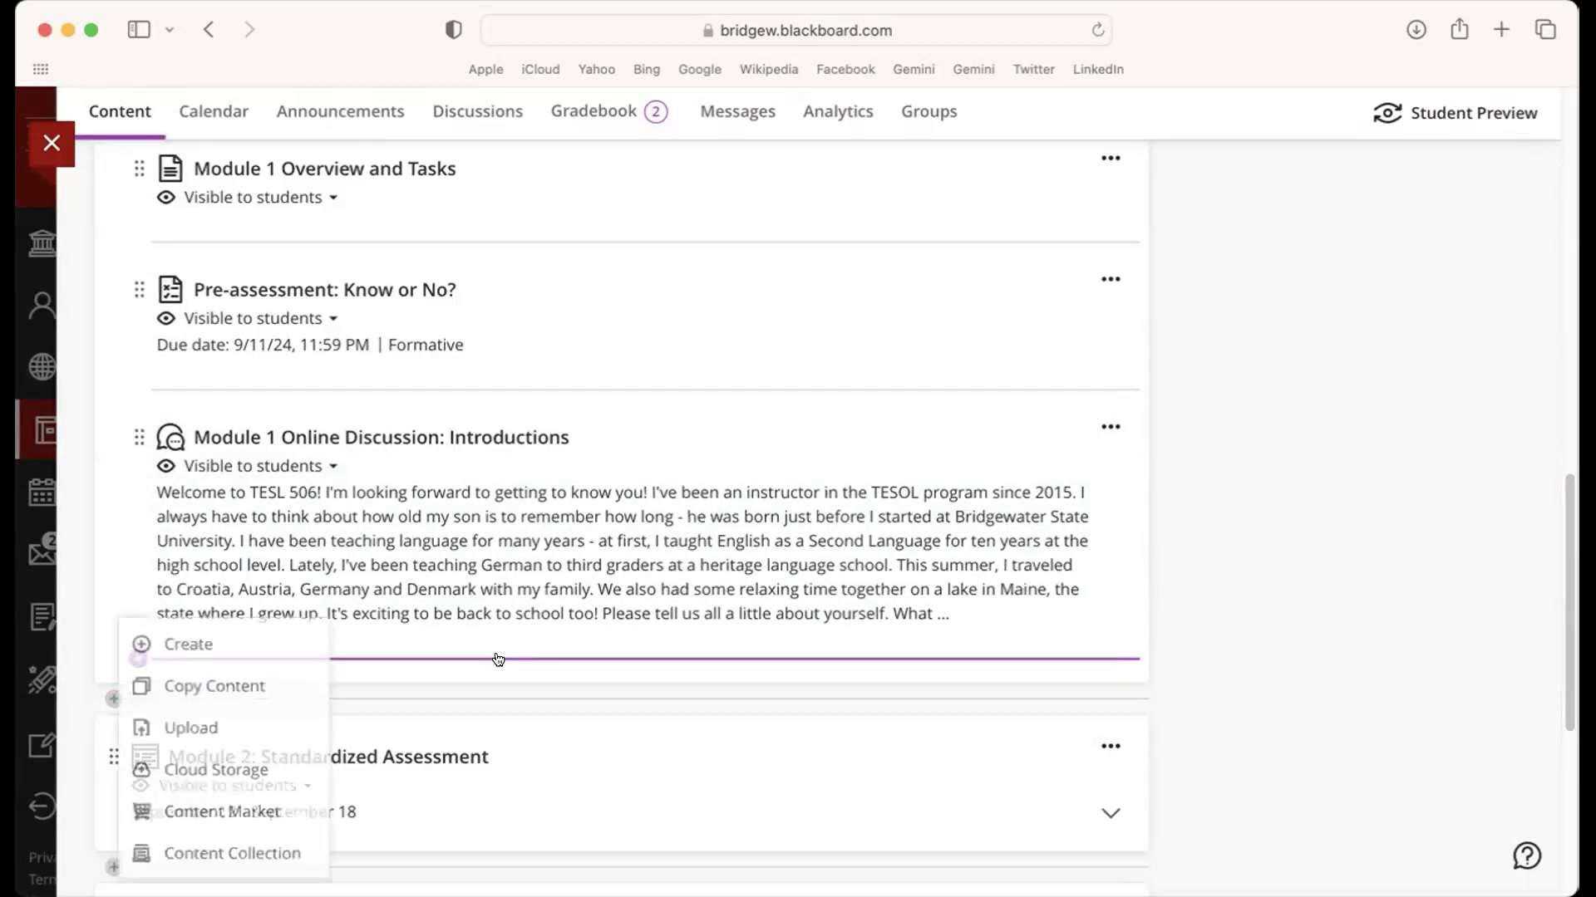
click(174, 643)
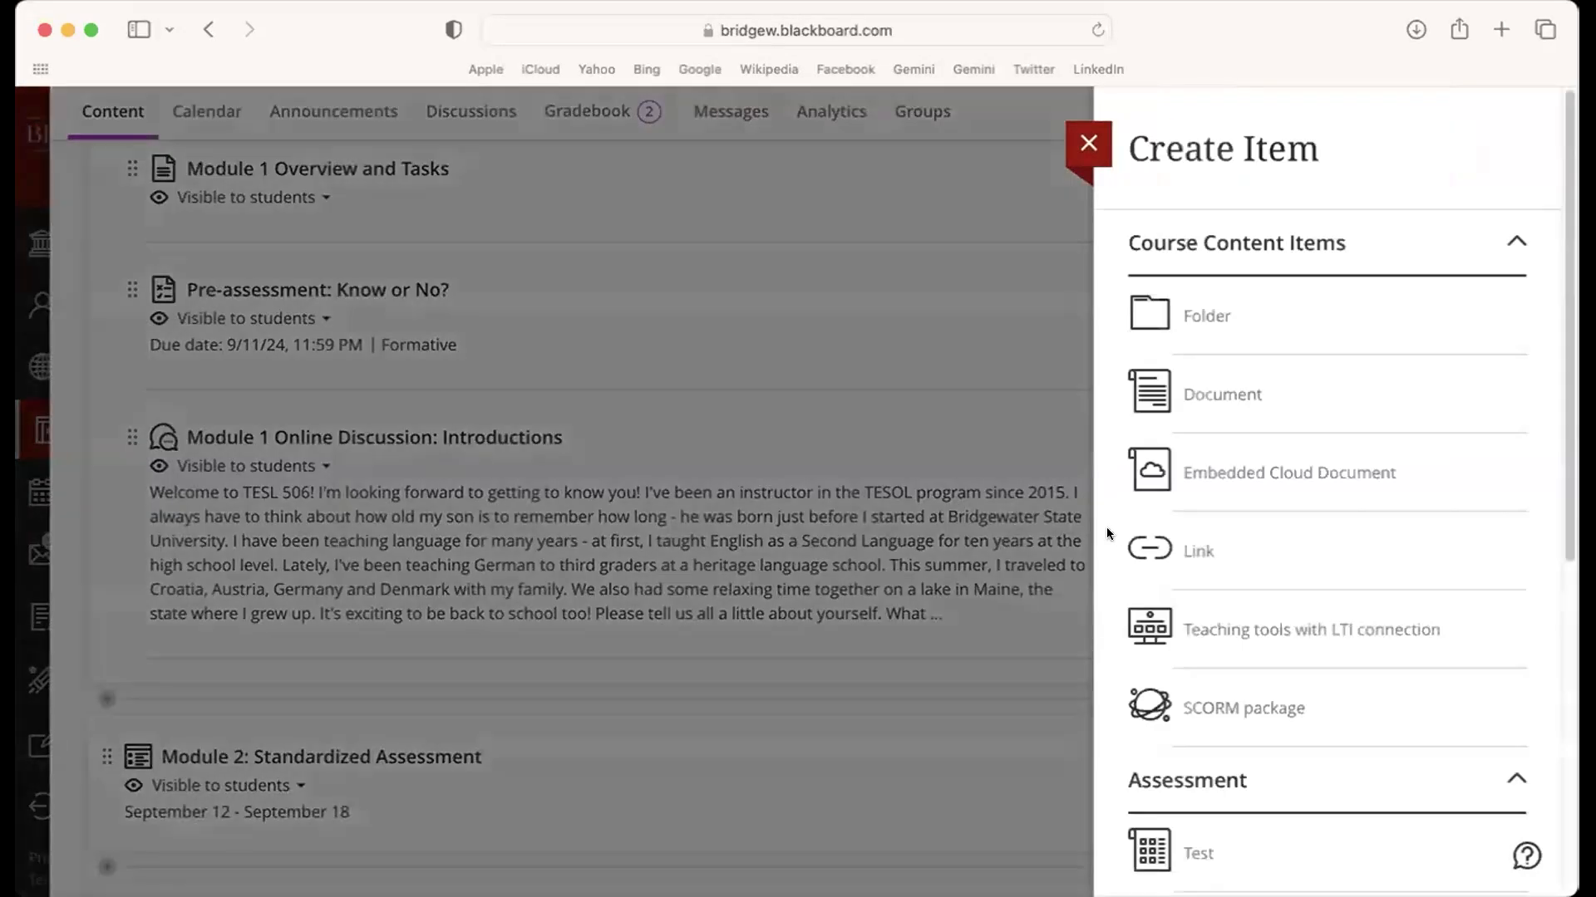
click(1197, 552)
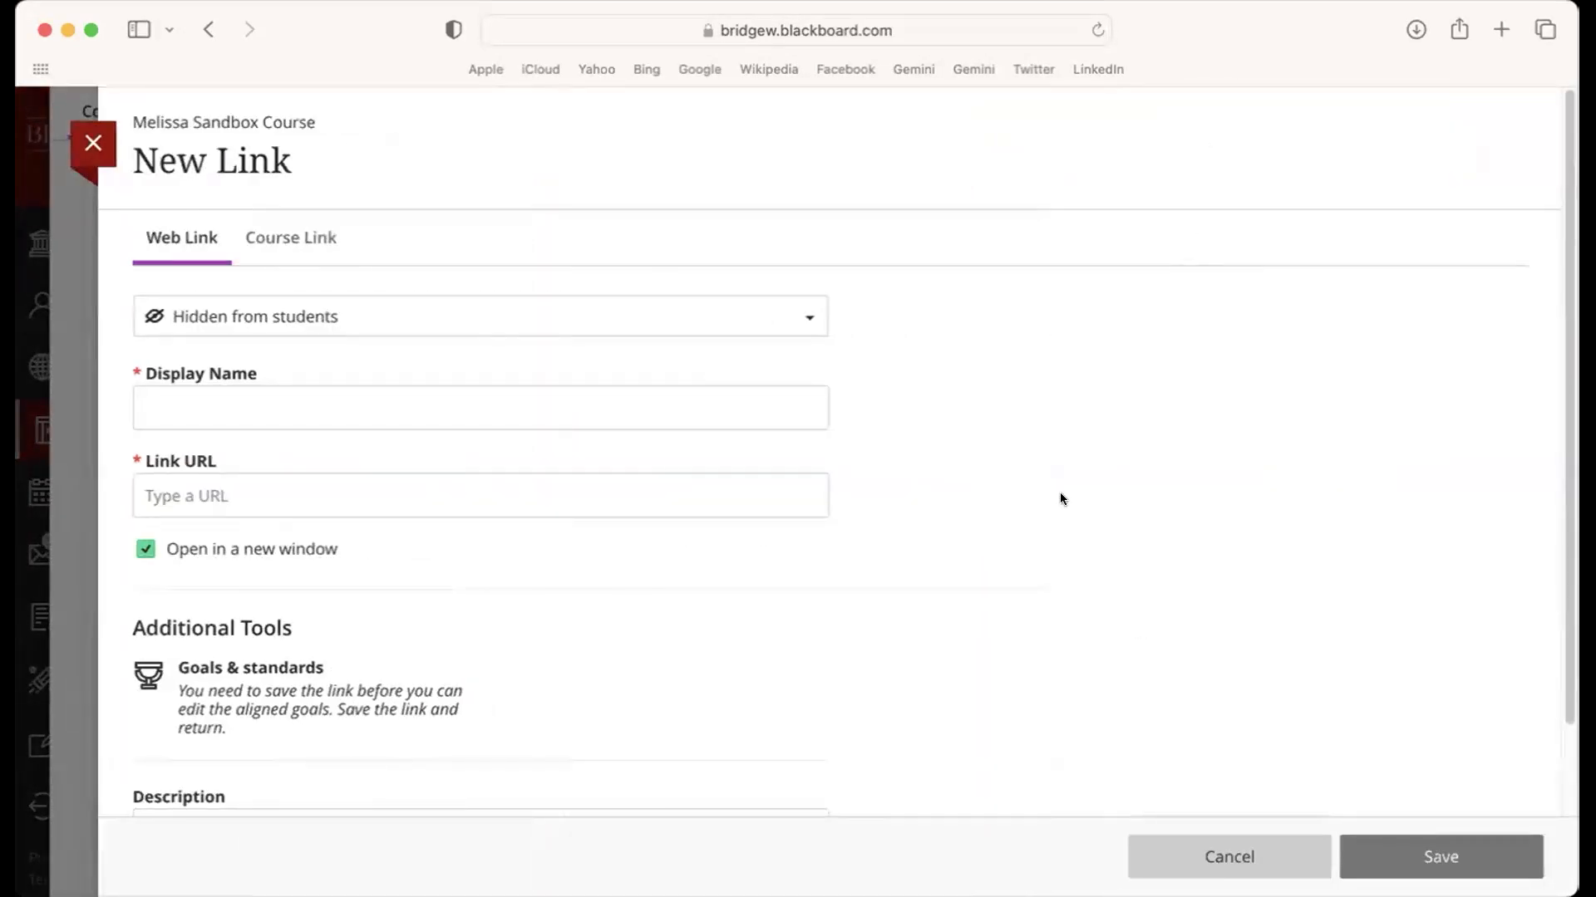
- Make it a course link to Giraffe Essay, found by searching the Assessments (all types) category, and save the link
click(303, 236)
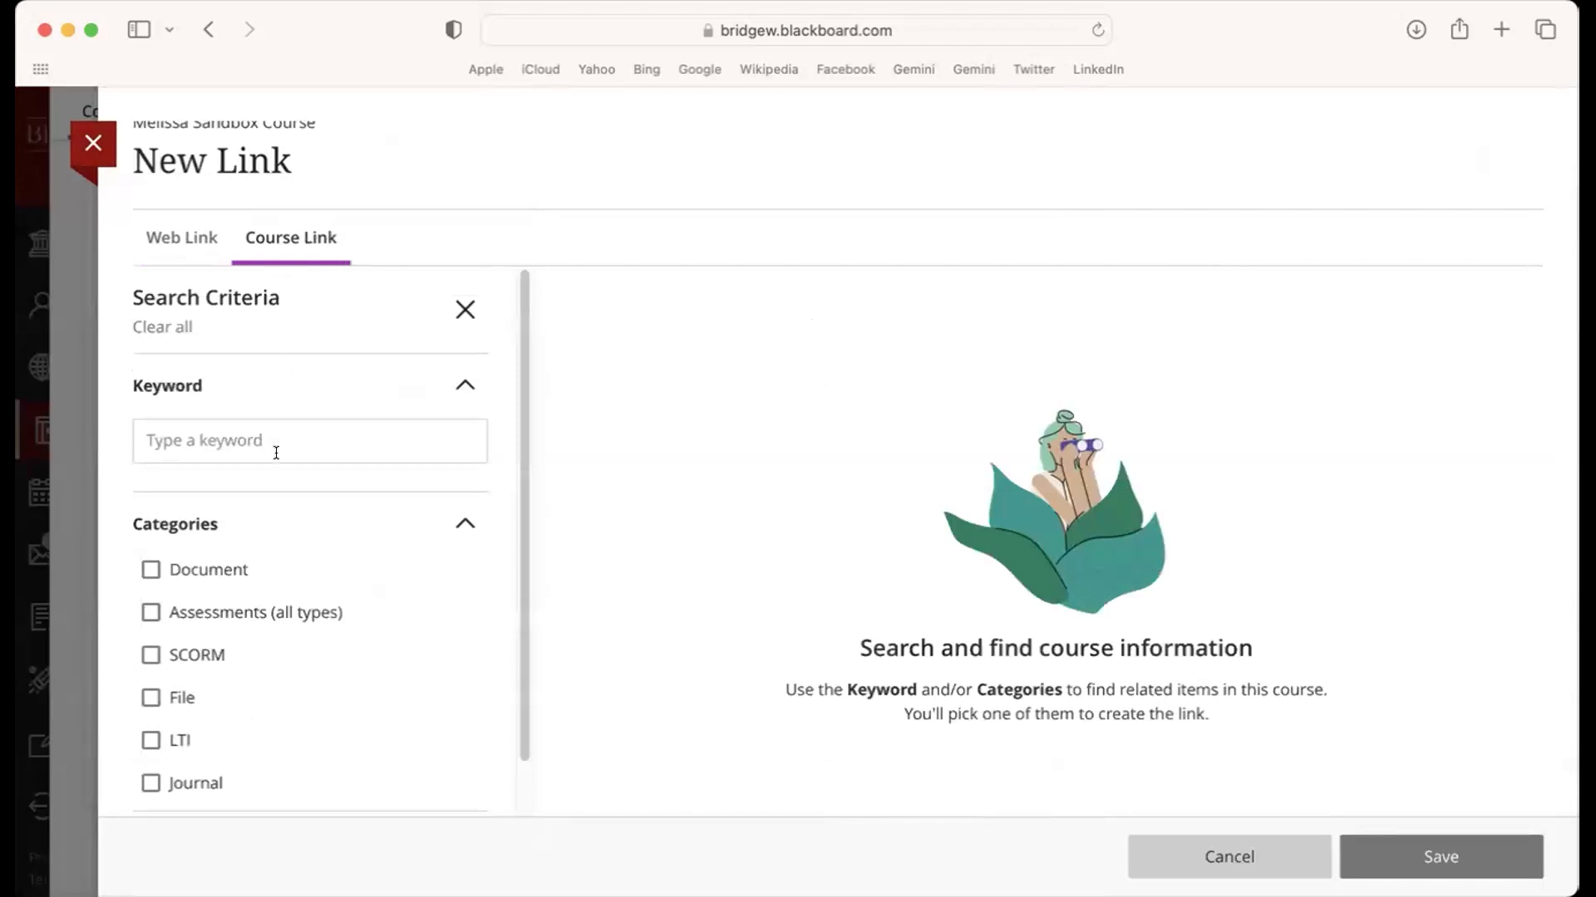
click(150, 612)
scroll(515, 759, down, 2)
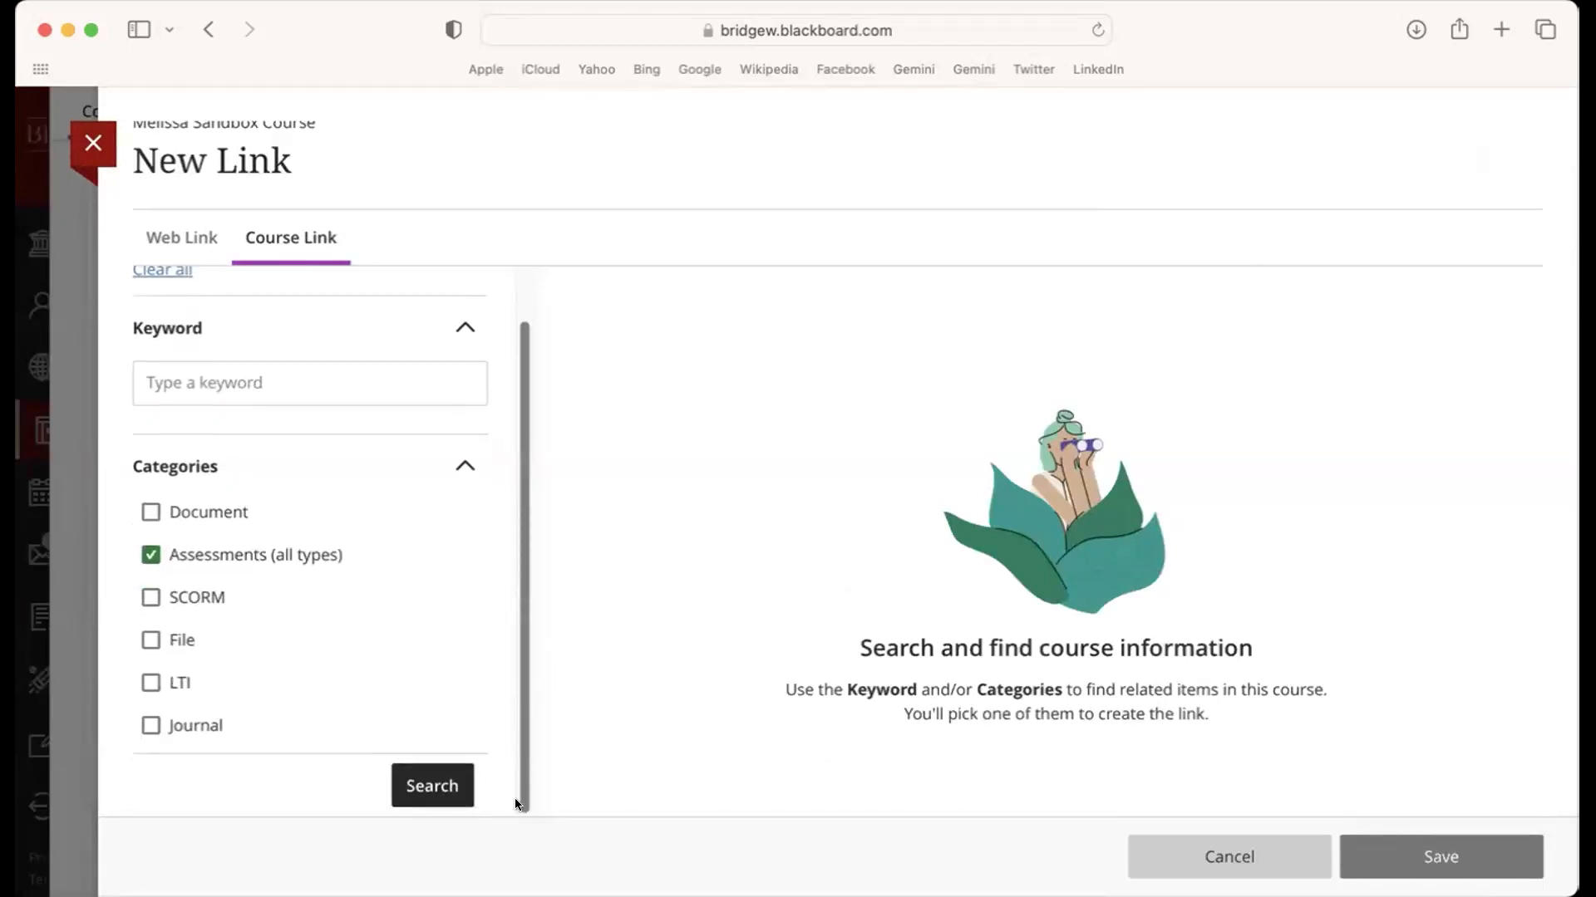
click(419, 794)
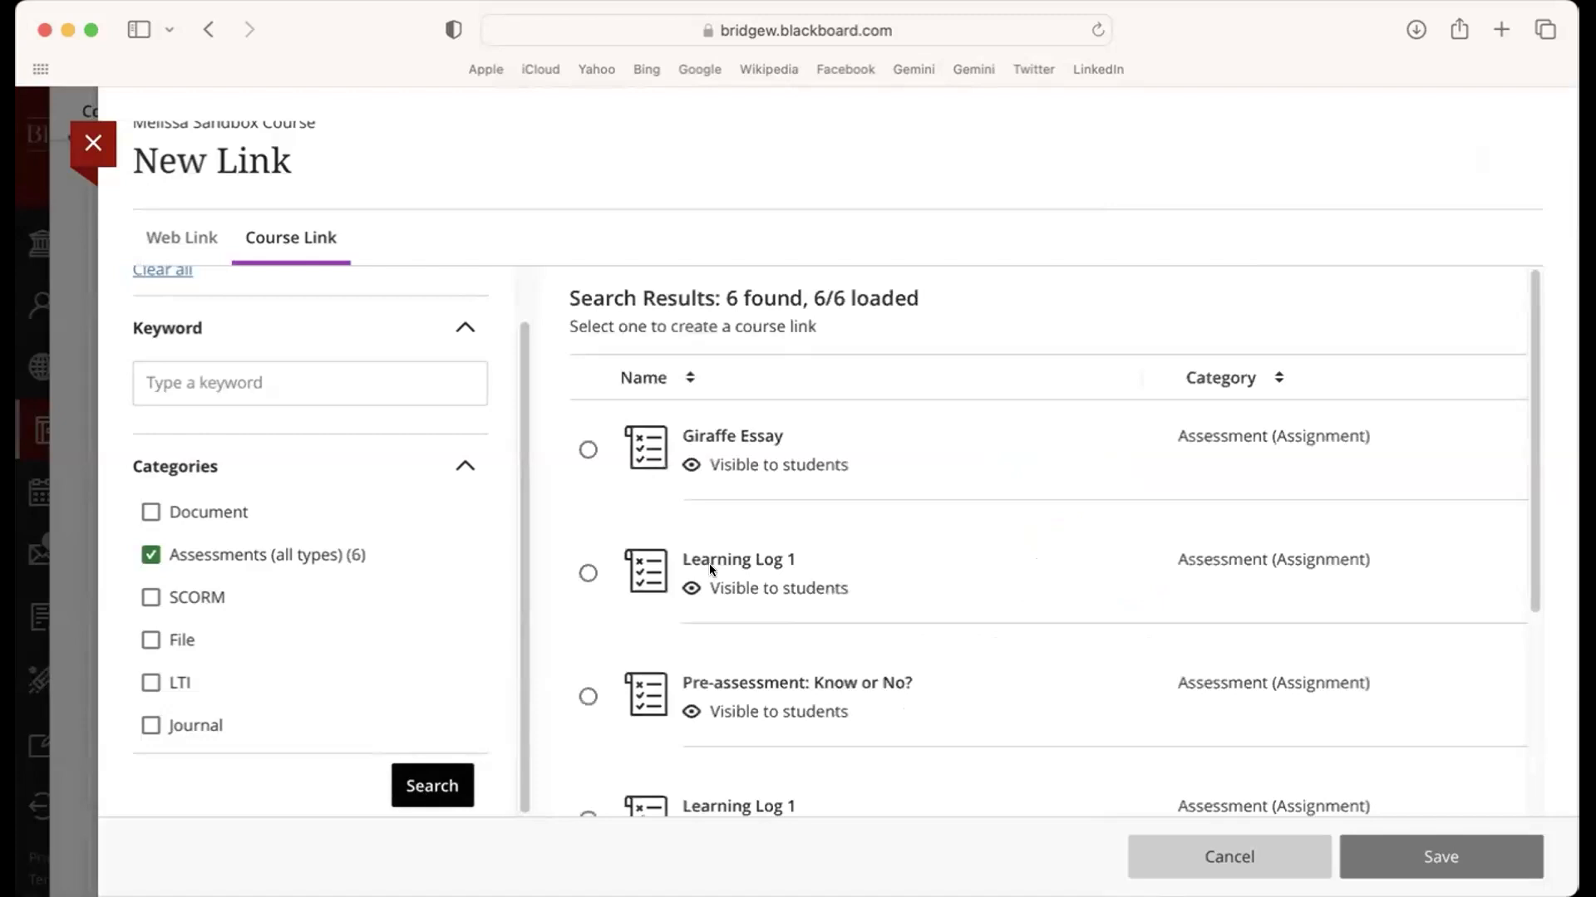
click(588, 450)
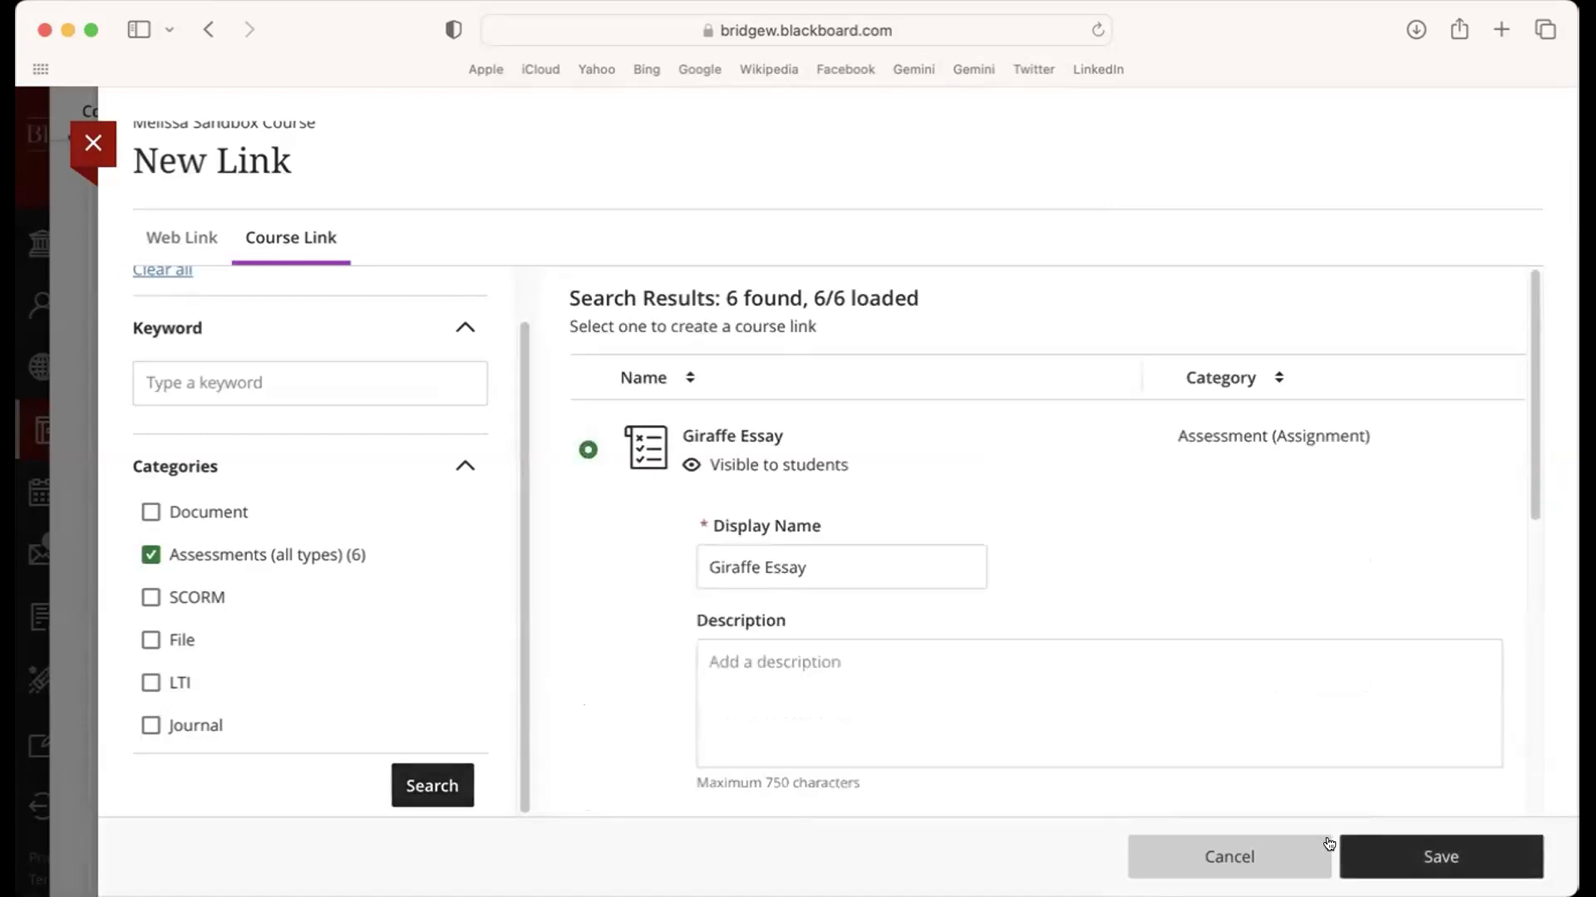
click(1431, 853)
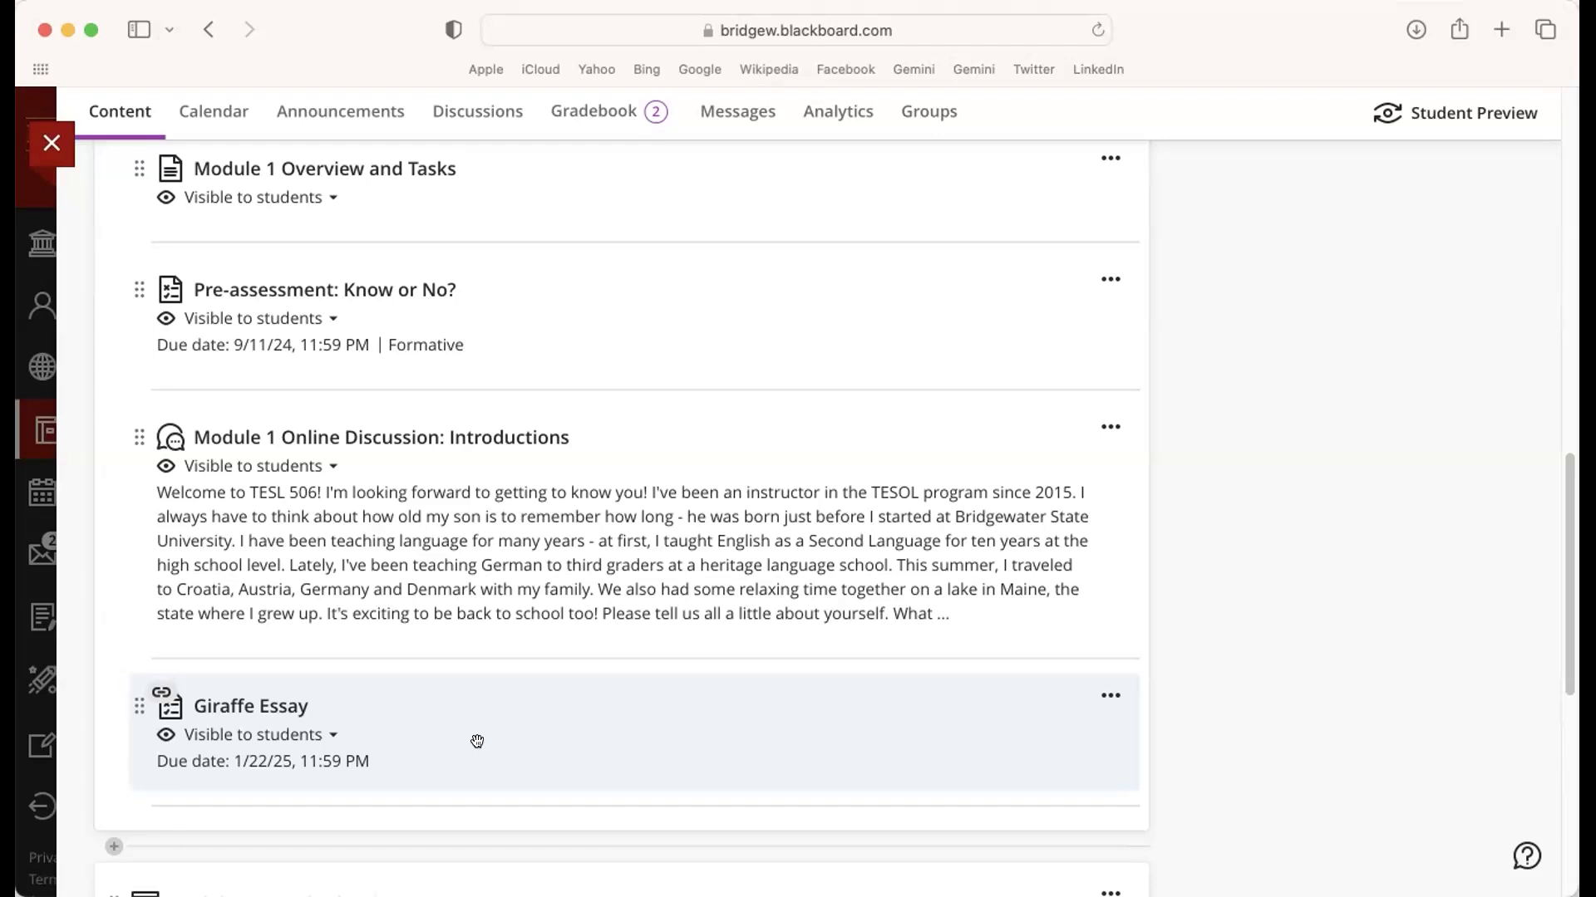
- Start the student preview of the course
drag(1559, 489, 1529, 203)
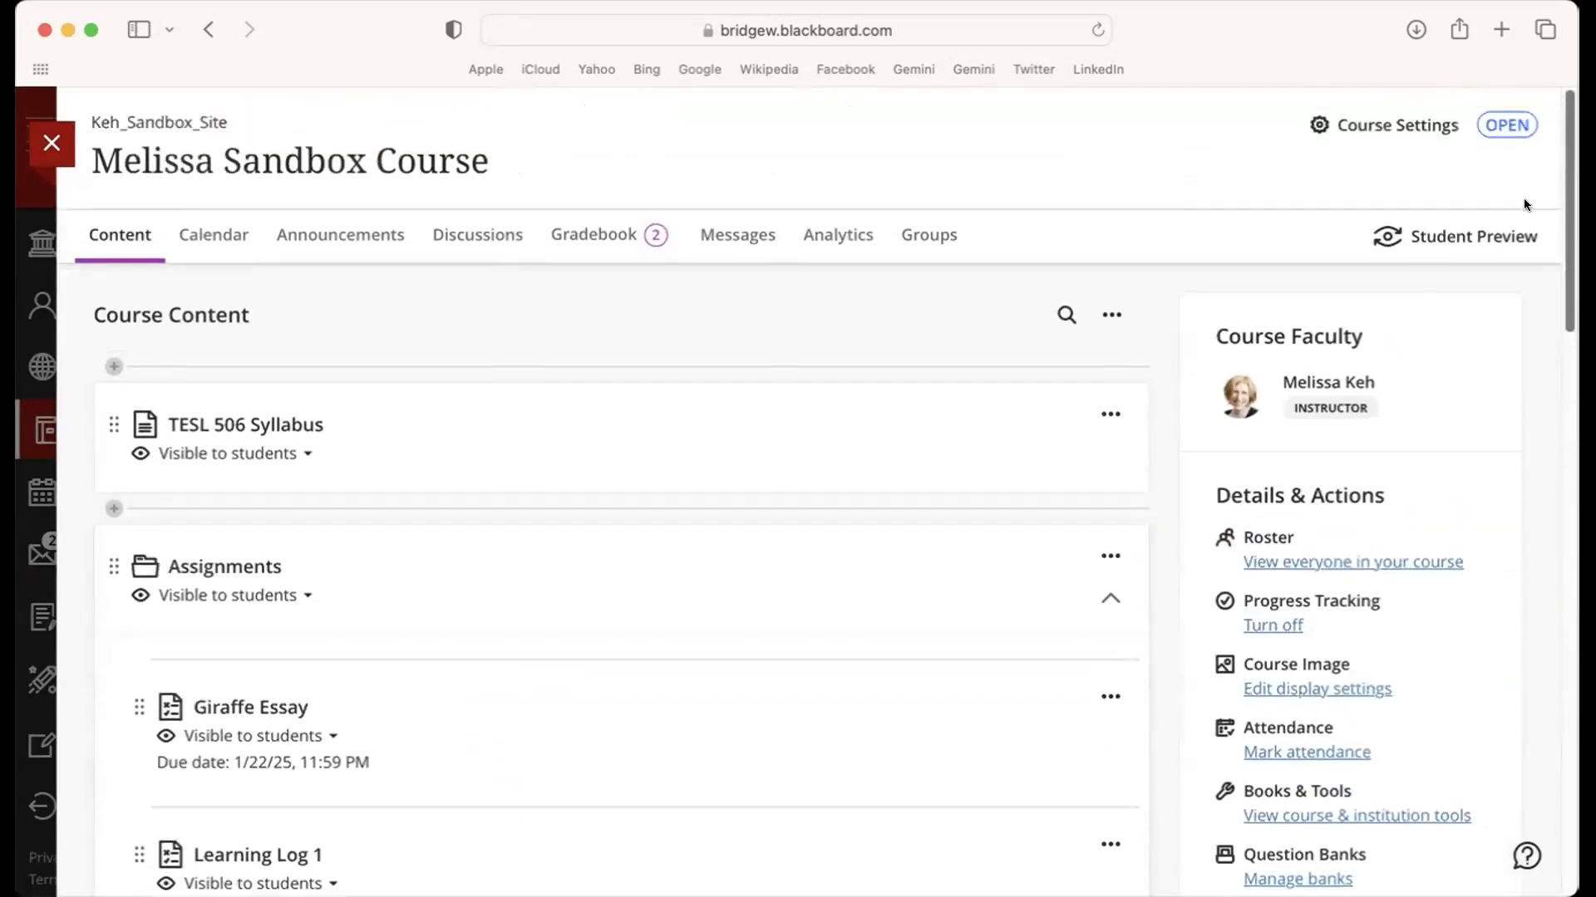
click(1465, 237)
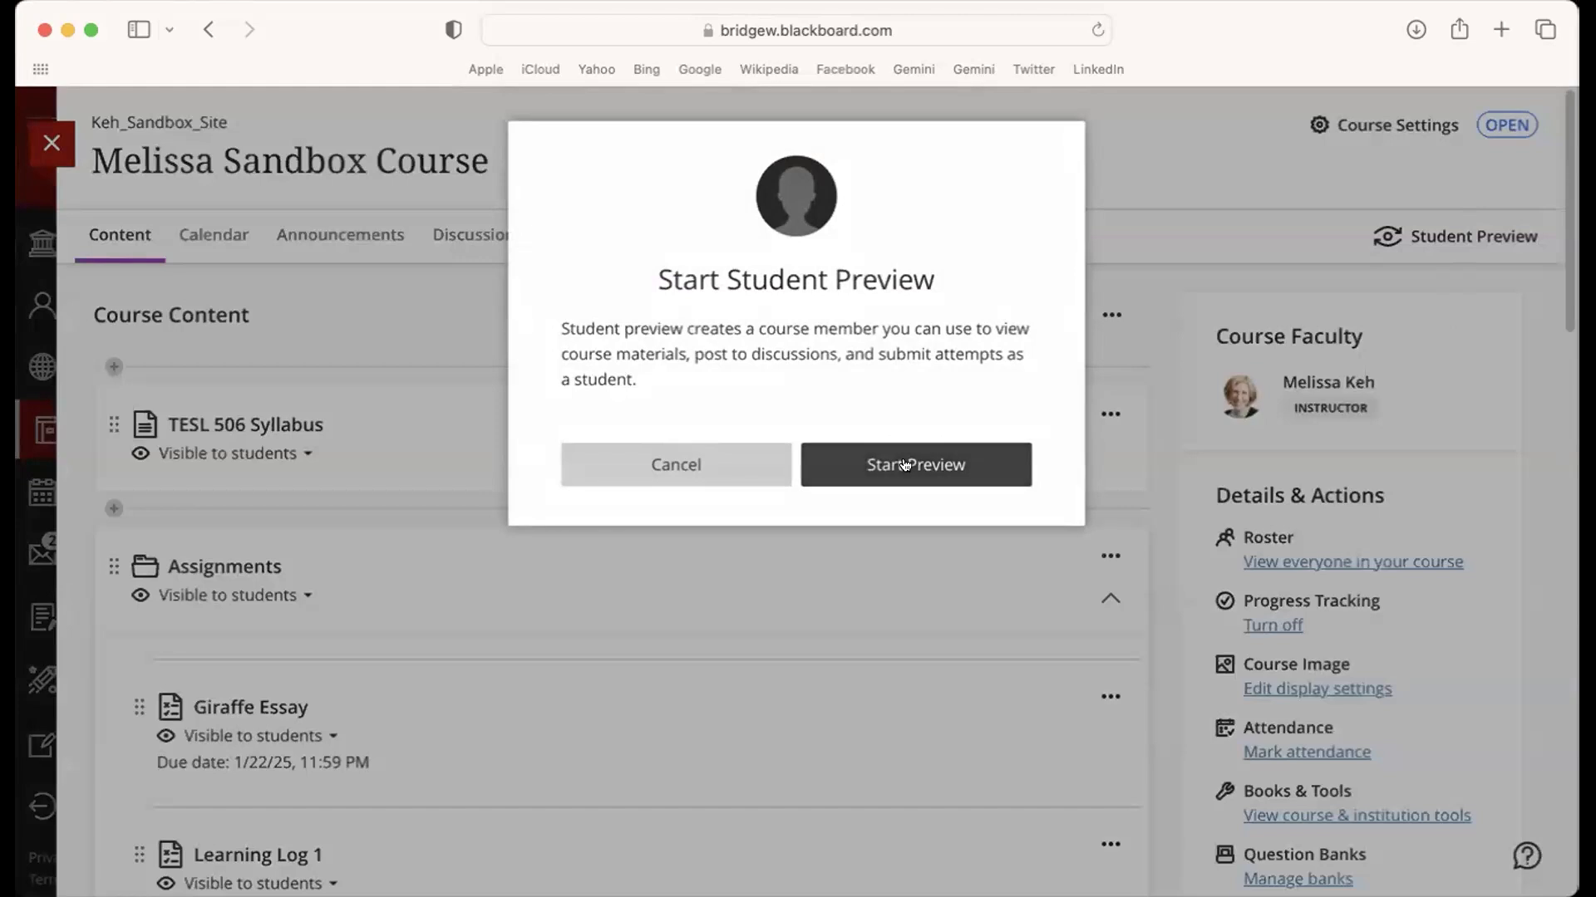
click(905, 464)
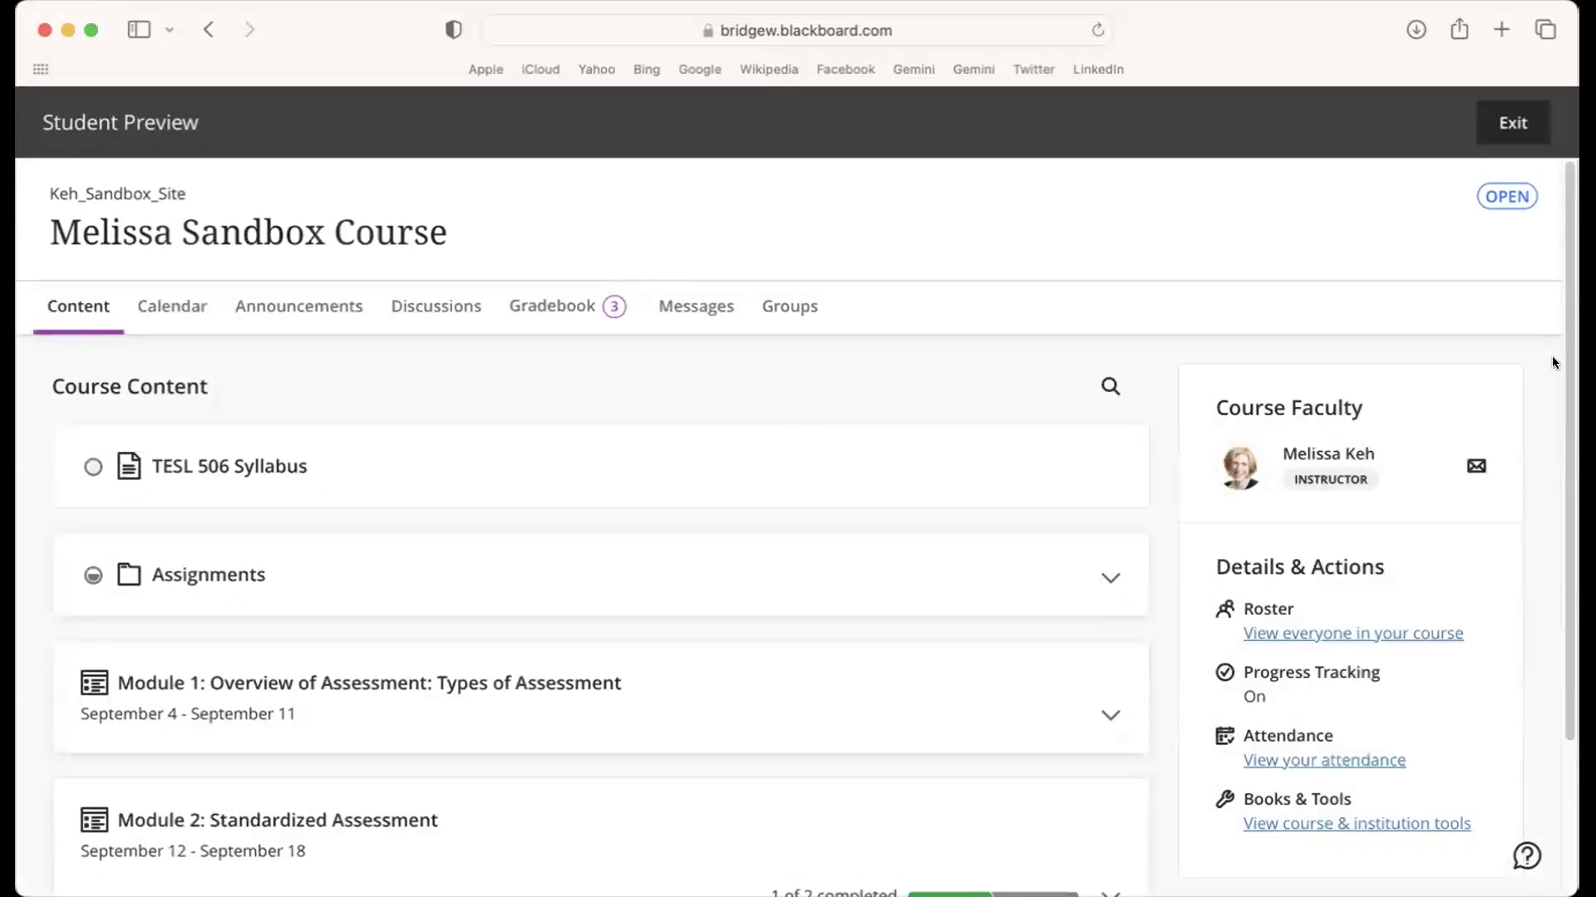
- Open the Giraffe Essay from the Assignments folder in the student preview and view its instructions
scroll(1557, 373, down, 3)
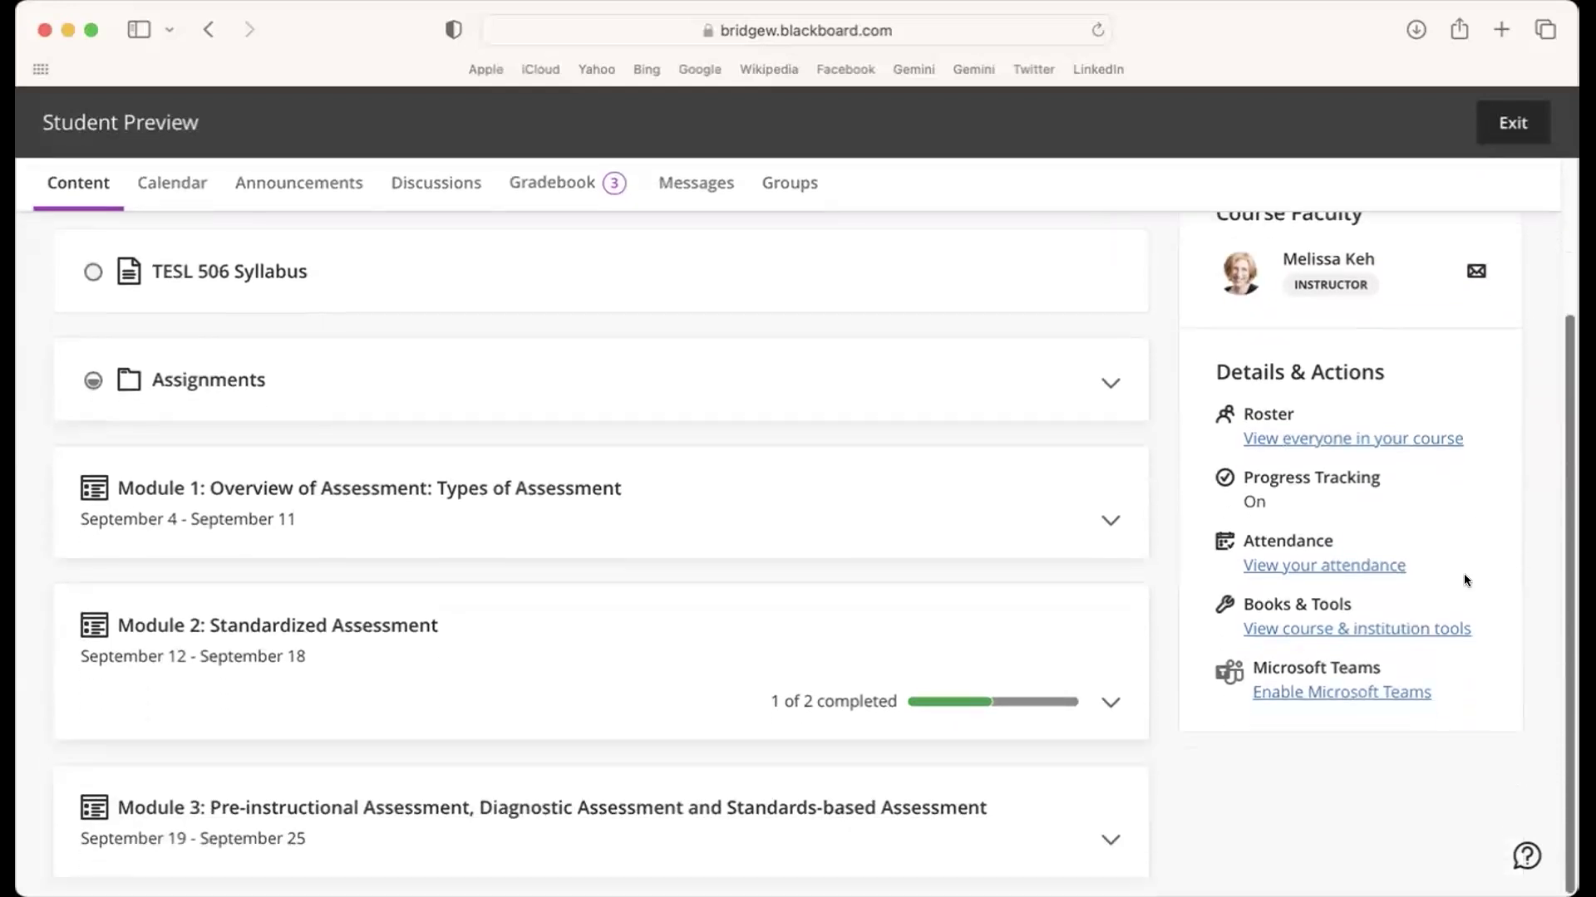
click(639, 391)
click(551, 460)
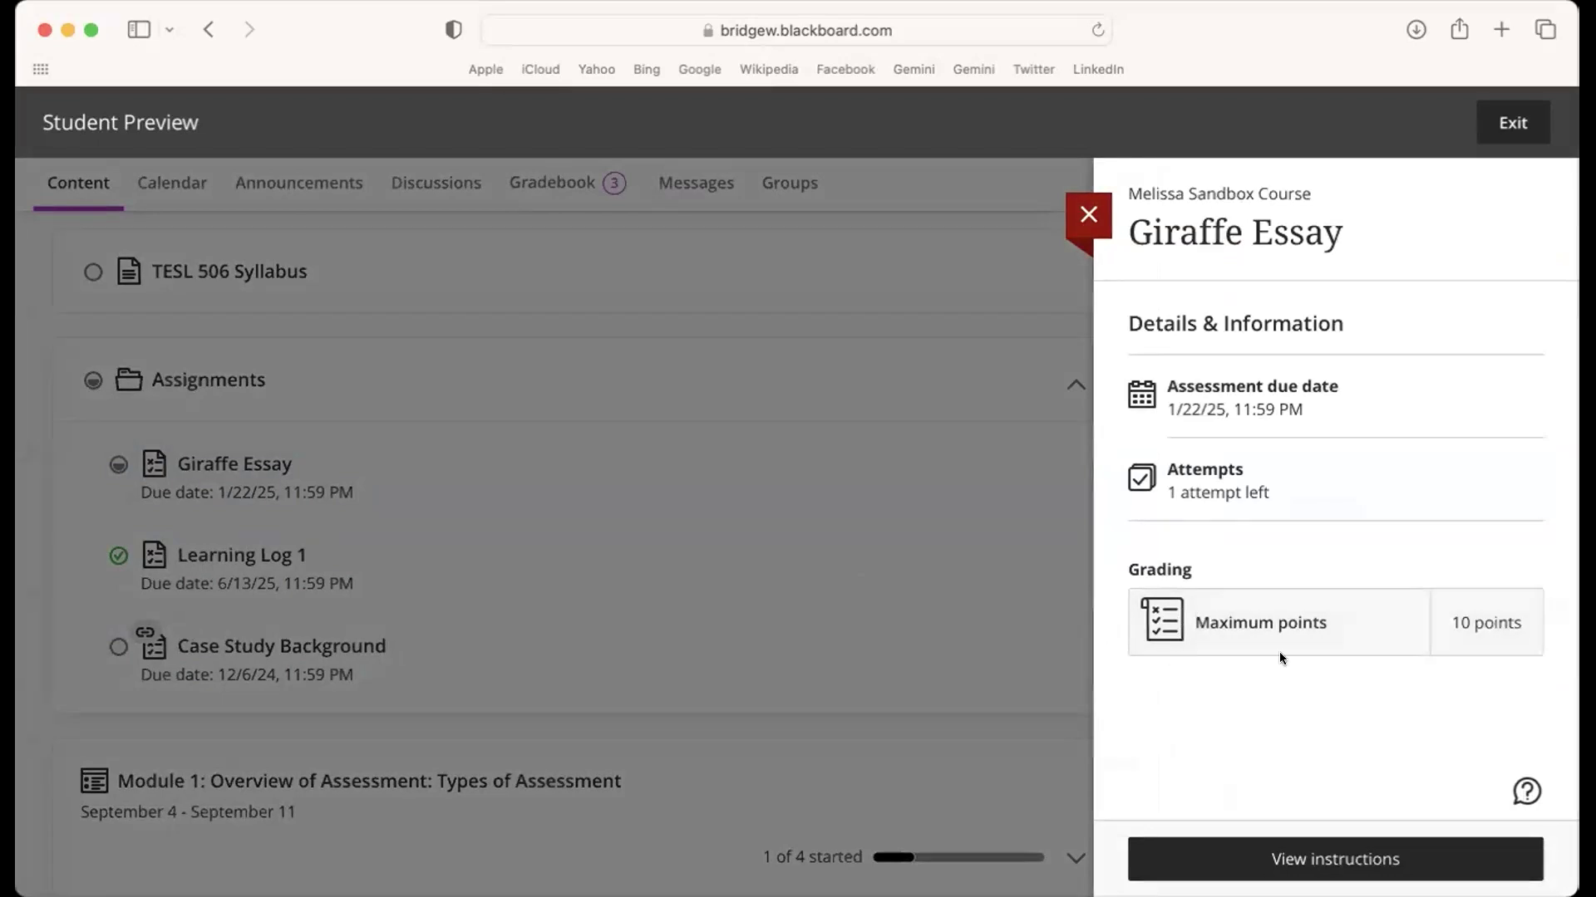
click(1307, 854)
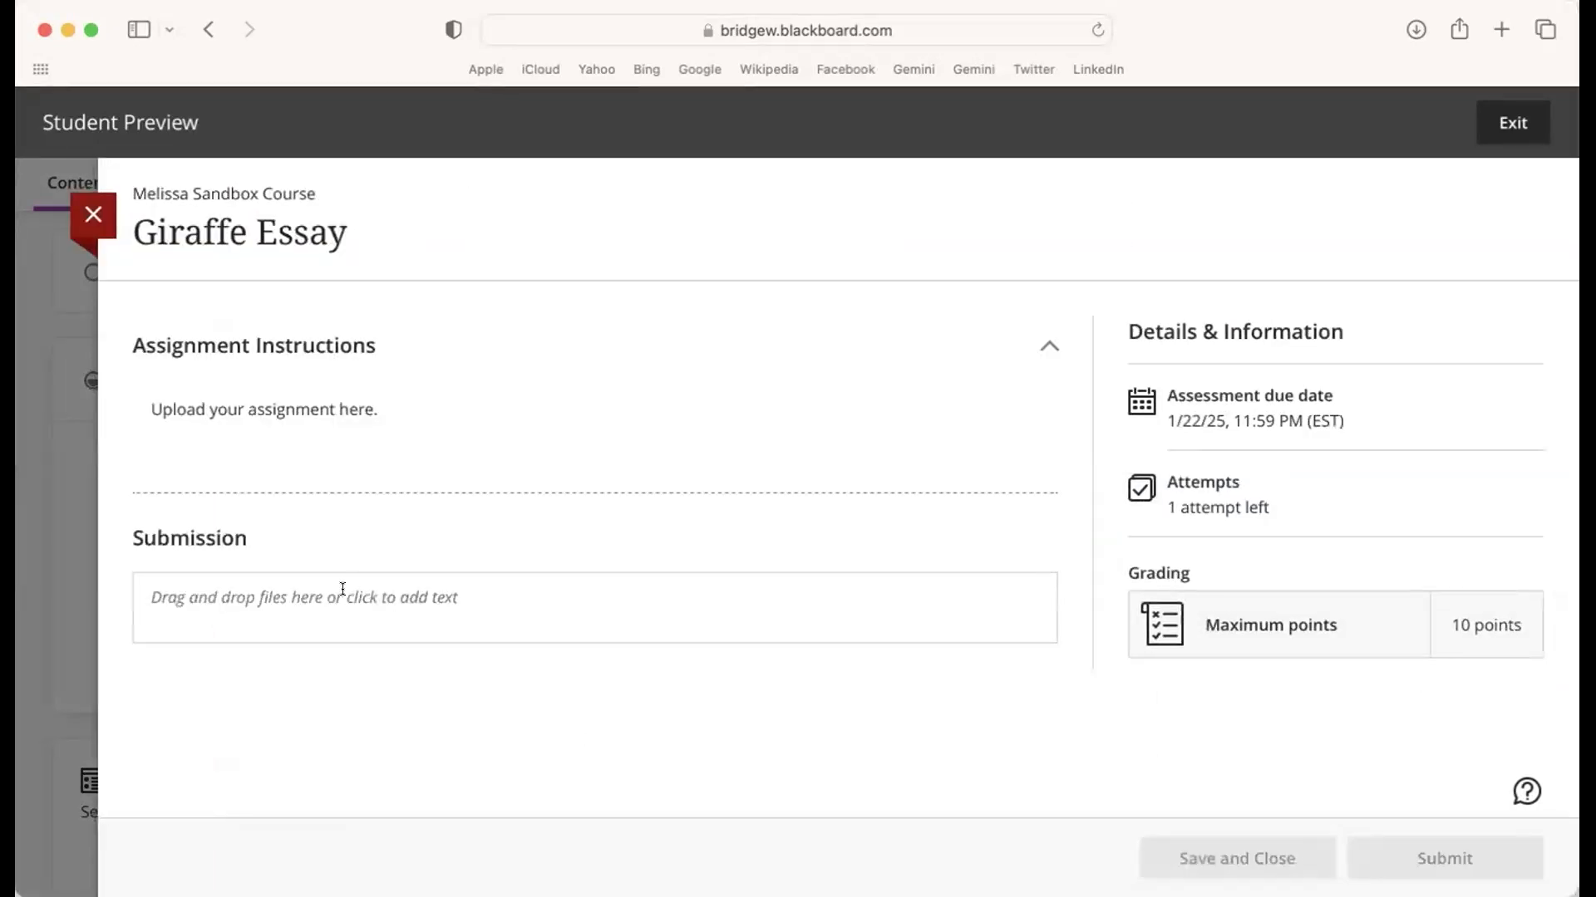
- Enter "Typing in the box." as the submission text for the Giraffe Essay
click(323, 591)
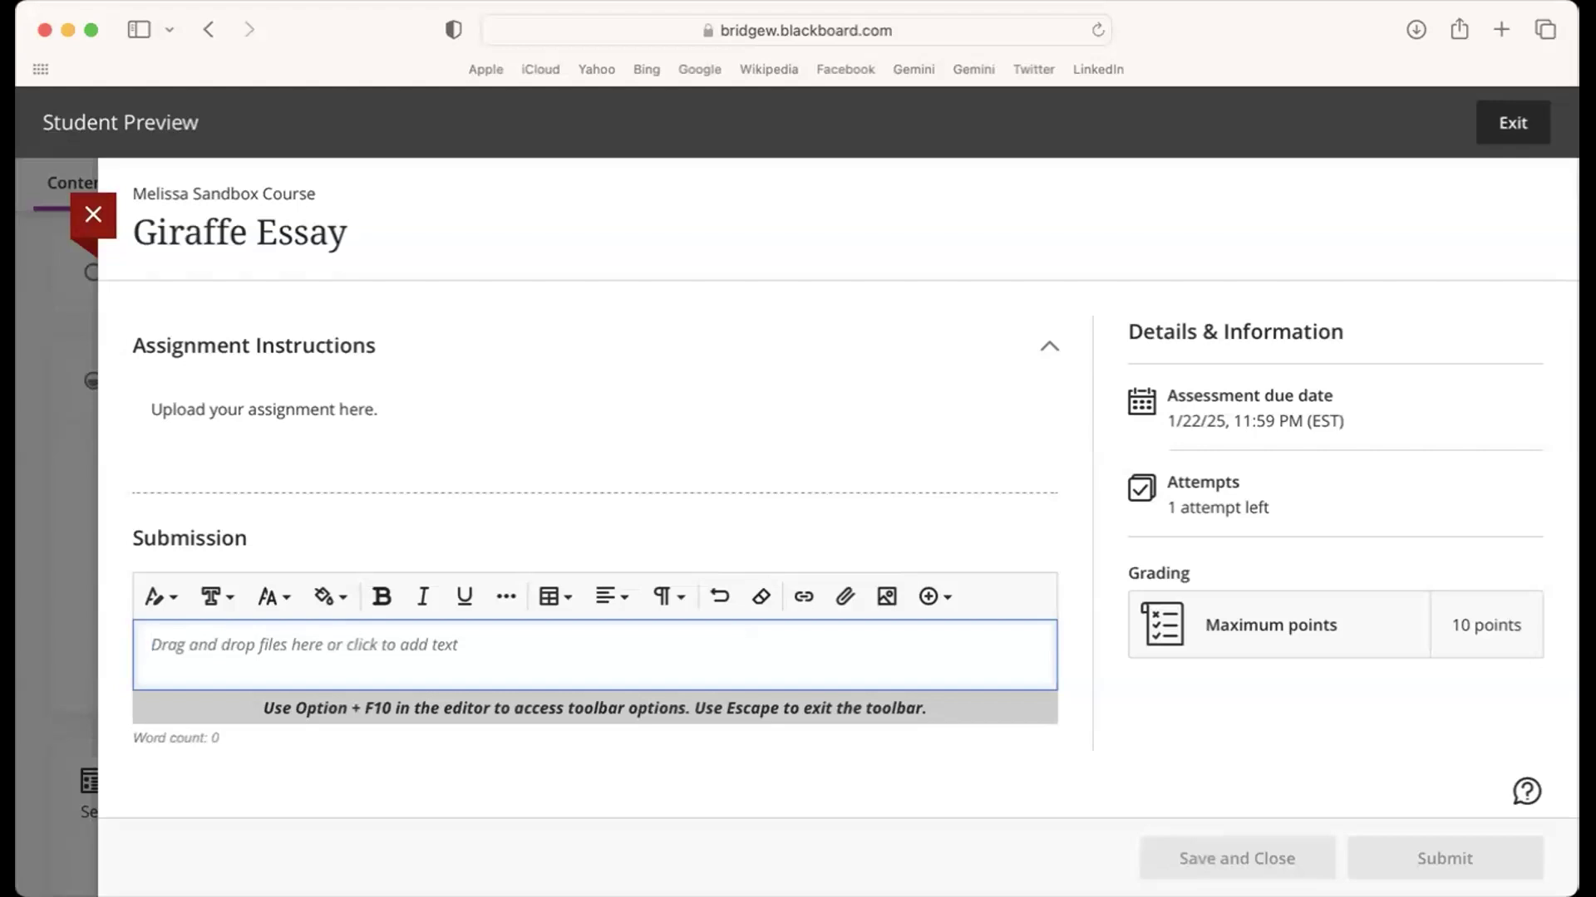
text(Typing in)
text(x.)
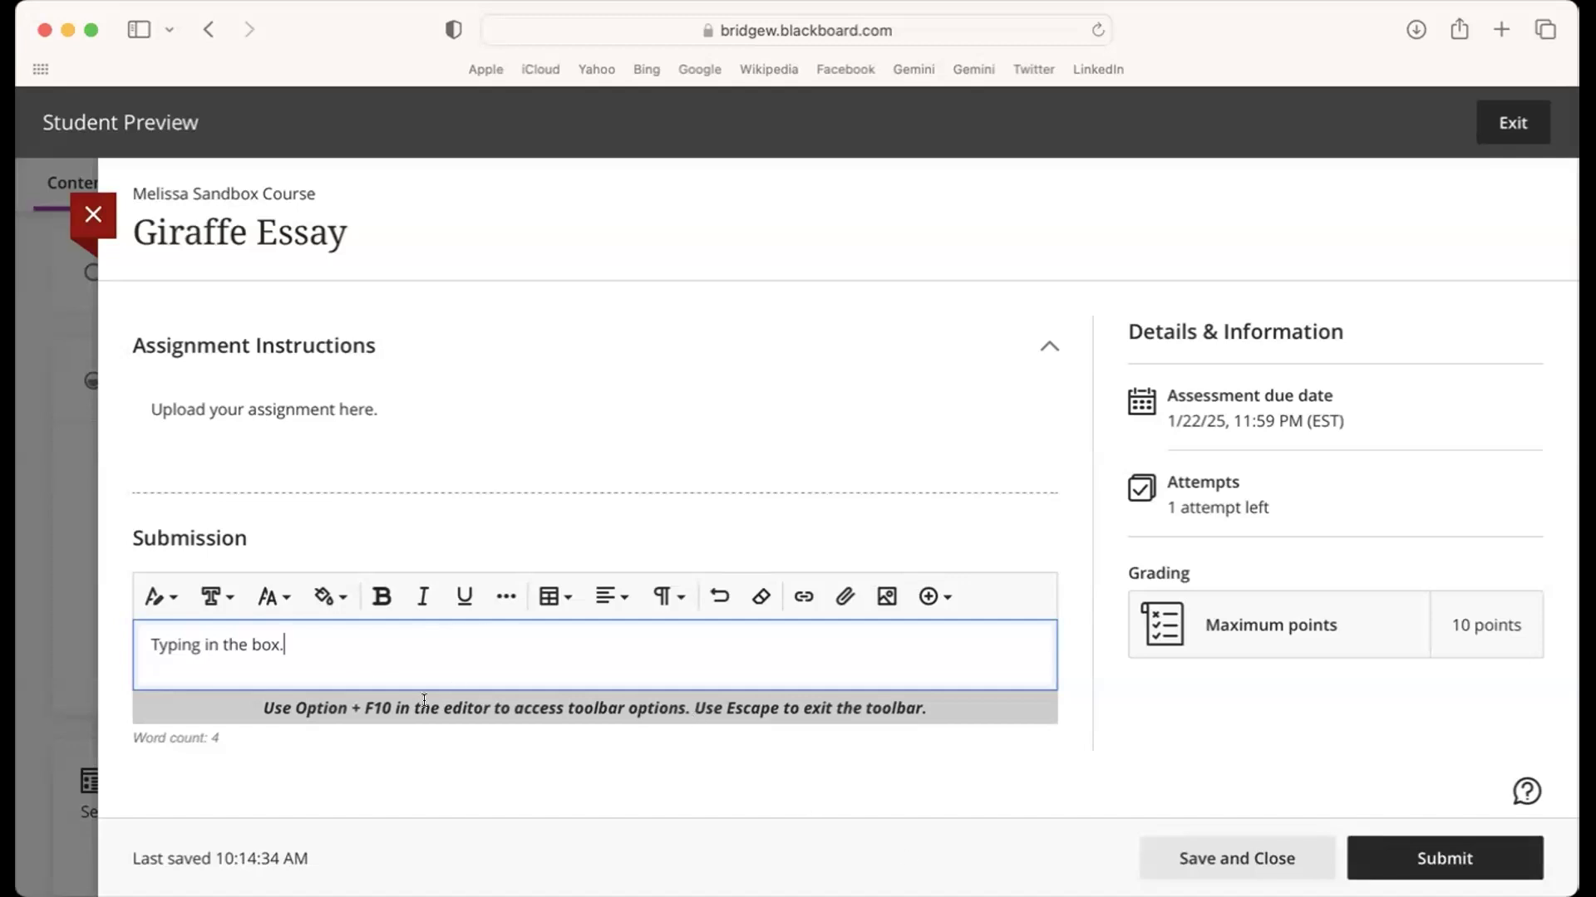
- Submit the Giraffe Essay attempt, confirm the submission and dismiss the submission receipt without downloading it
click(1464, 855)
click(971, 616)
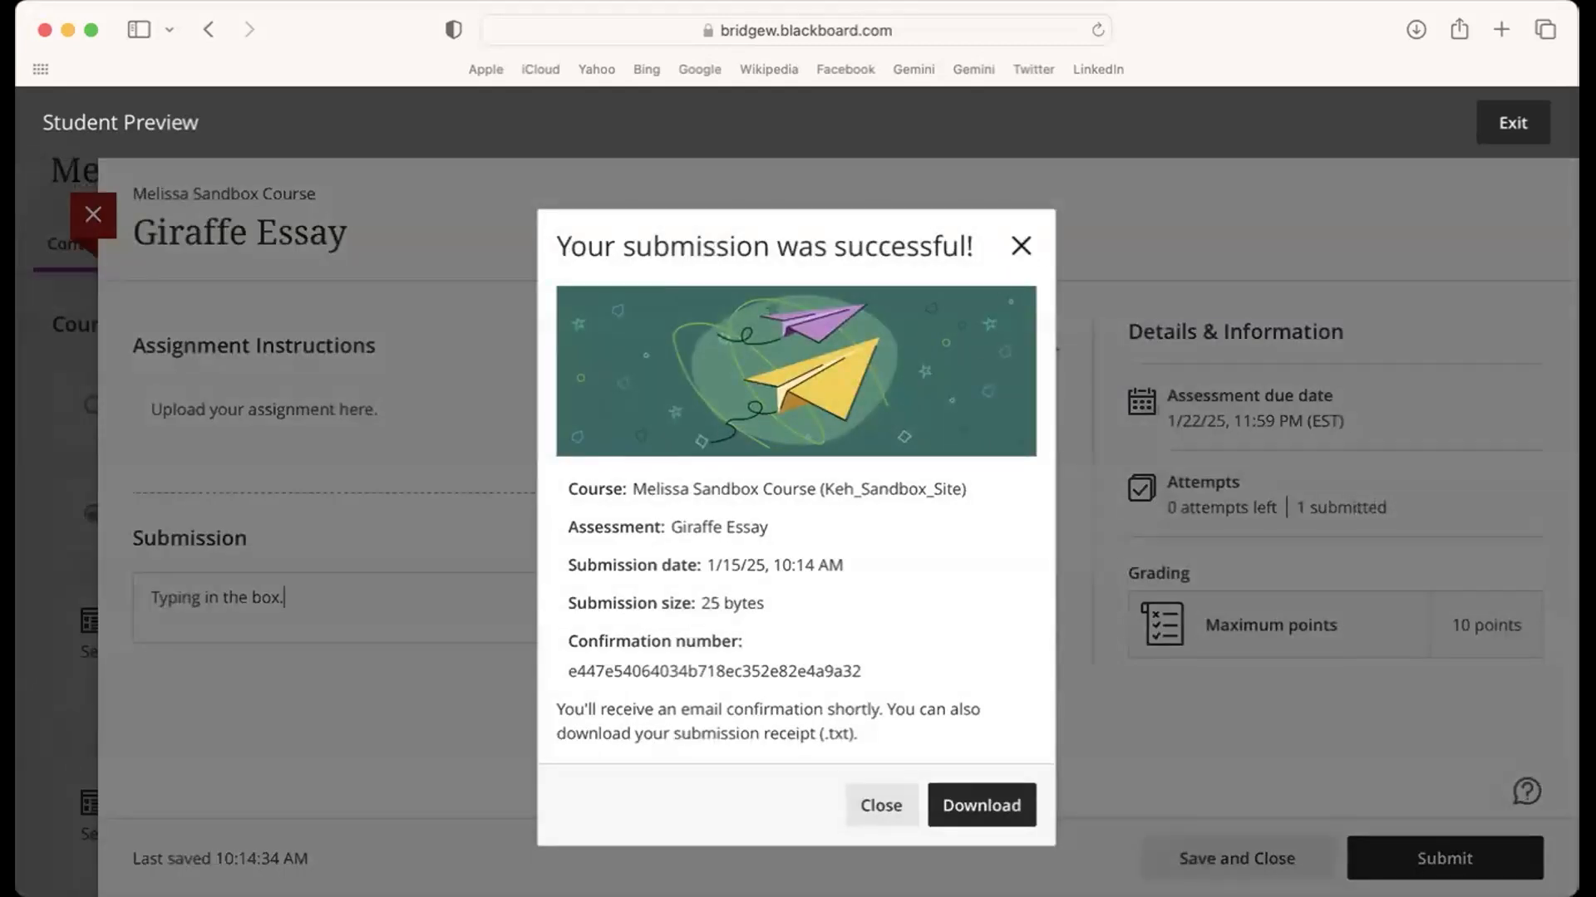
click(882, 806)
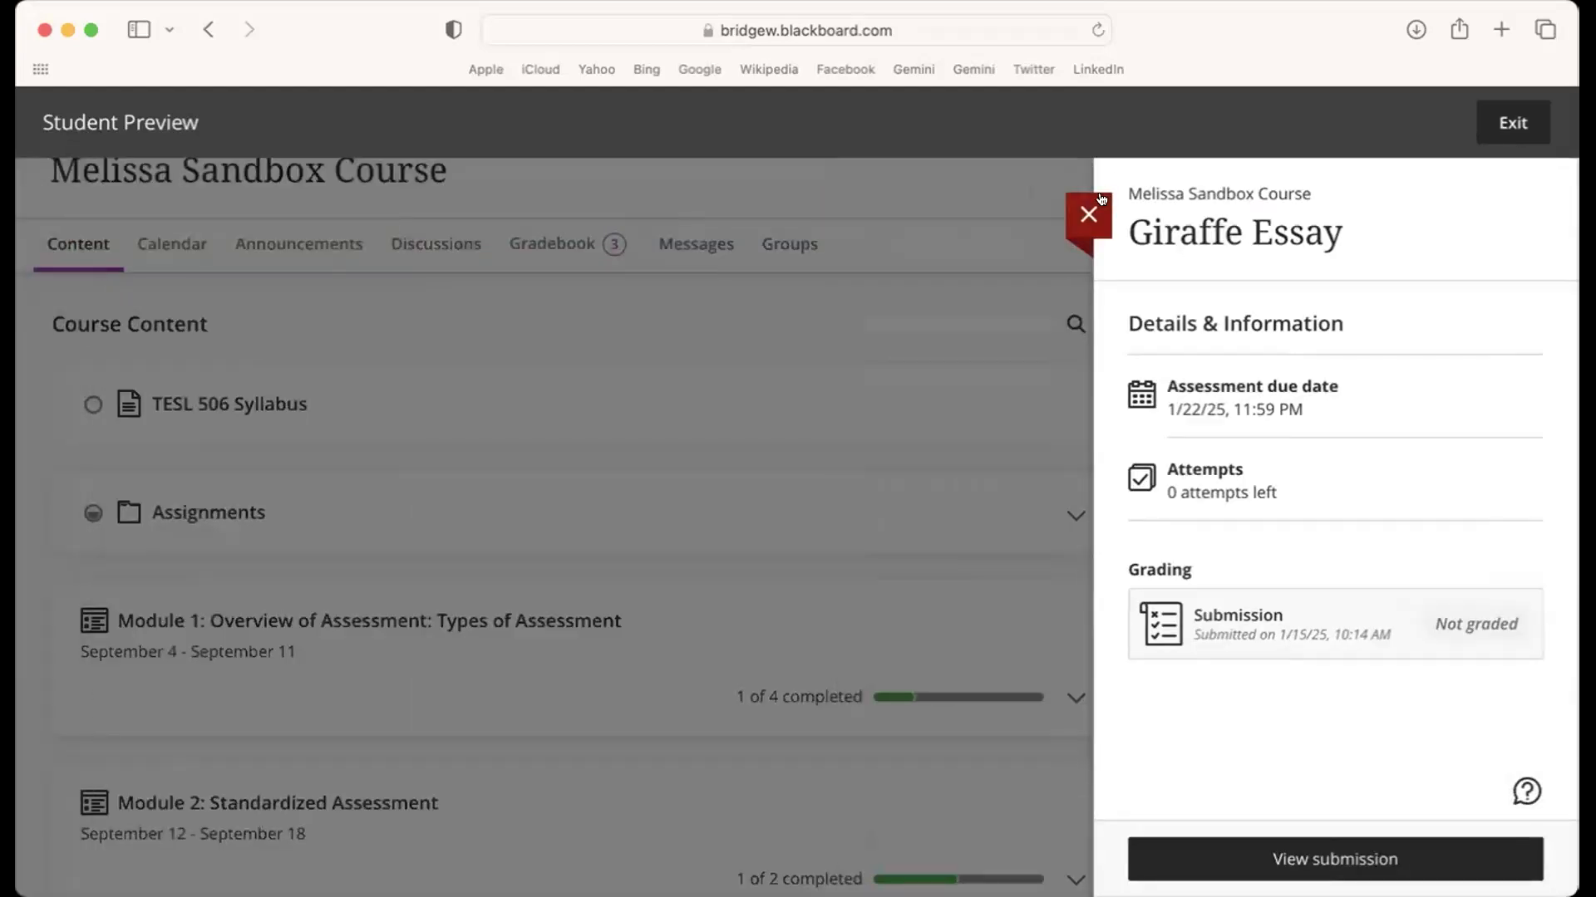
- Close the Giraffe Essay details and exit the student preview to return to the instructor view
click(1087, 216)
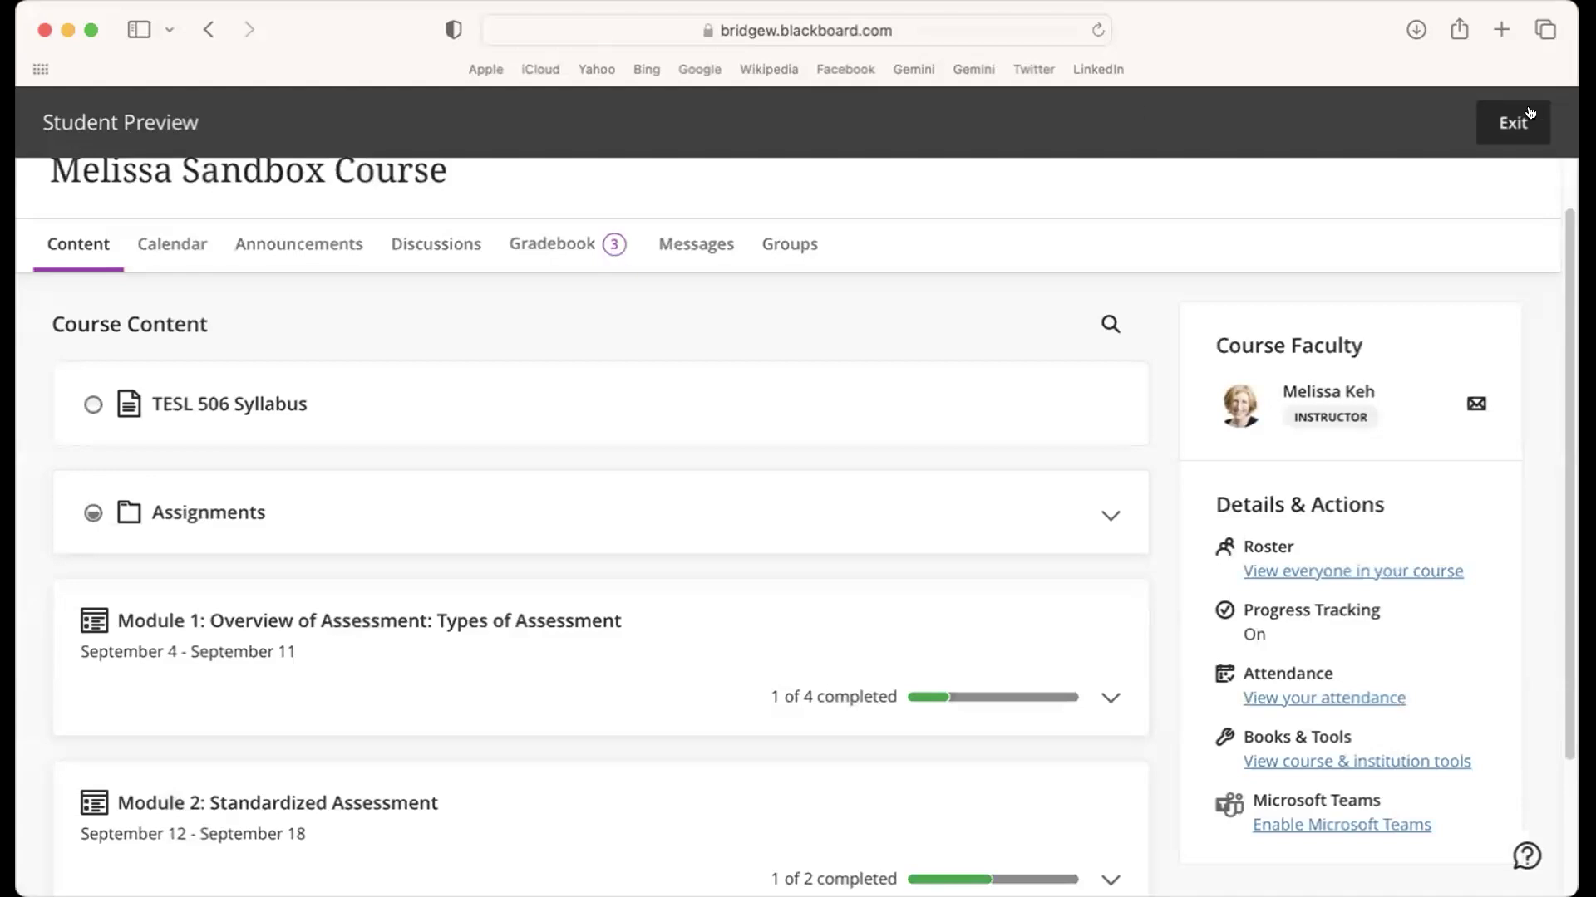
click(1505, 123)
click(1523, 314)
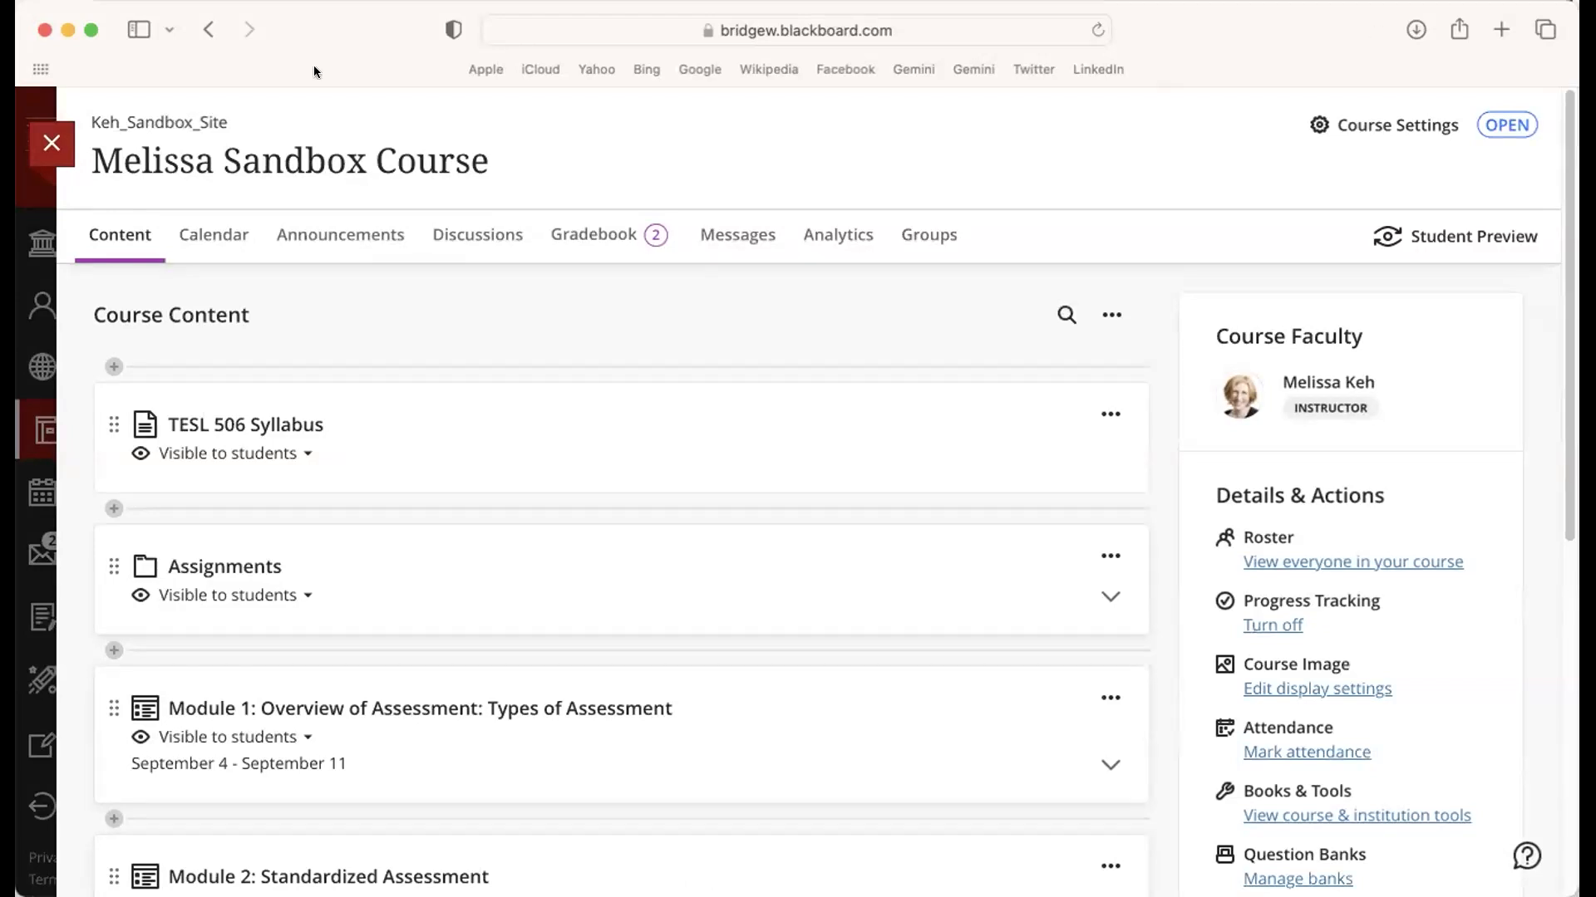
- Open the preview student's Giraffe Essay submission awaiting grading from the Gradebook and view Webinar 2.docx
click(589, 236)
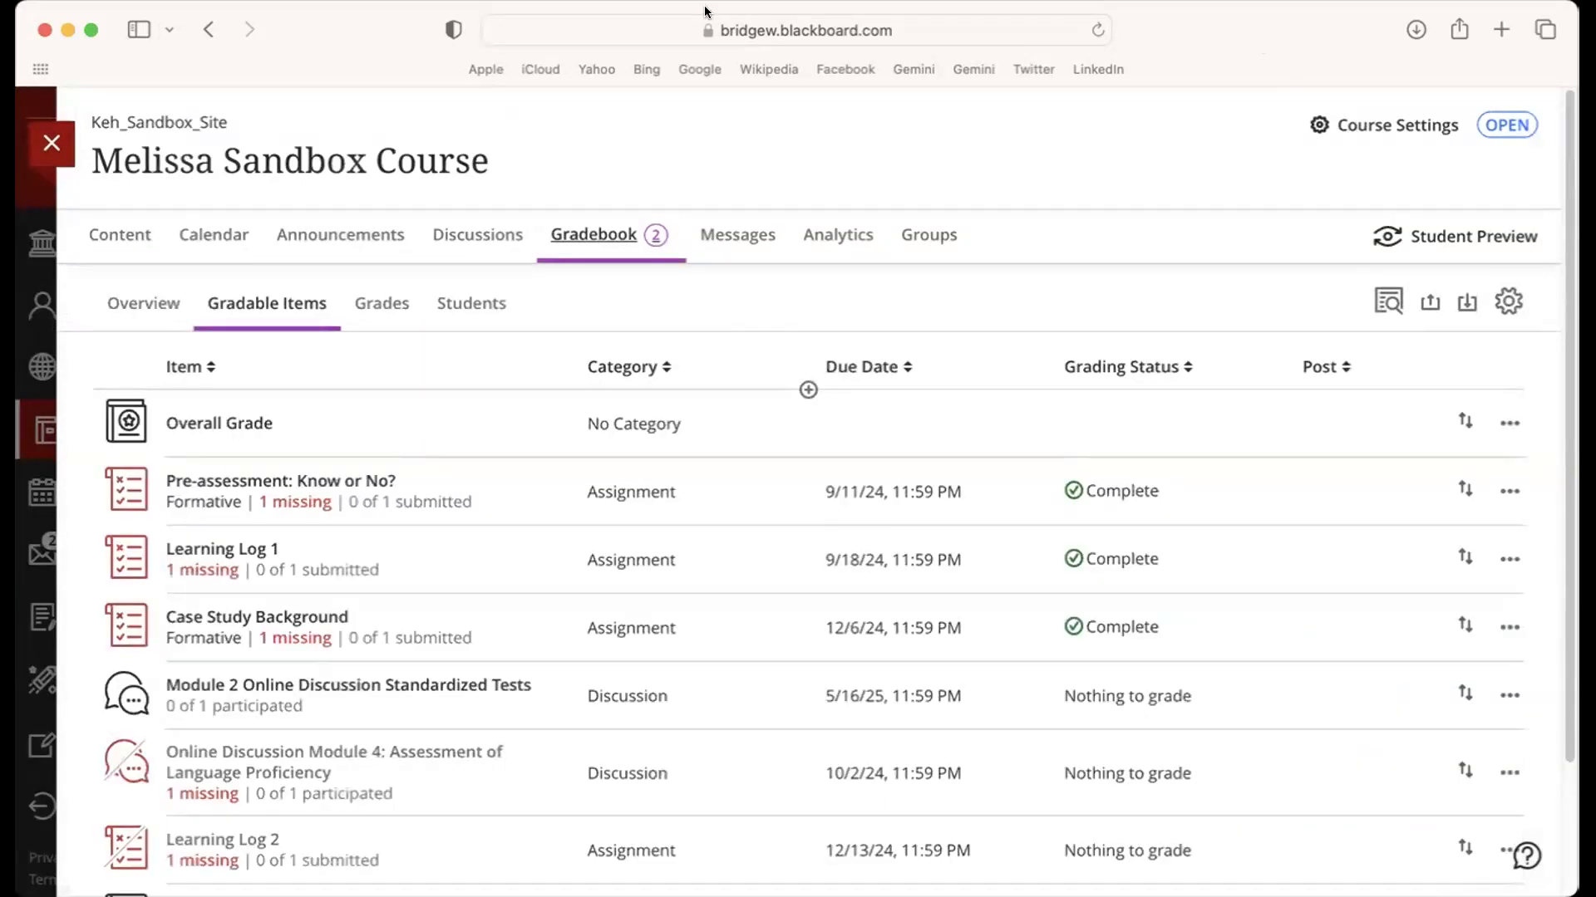
scroll(1569, 438, down, 3)
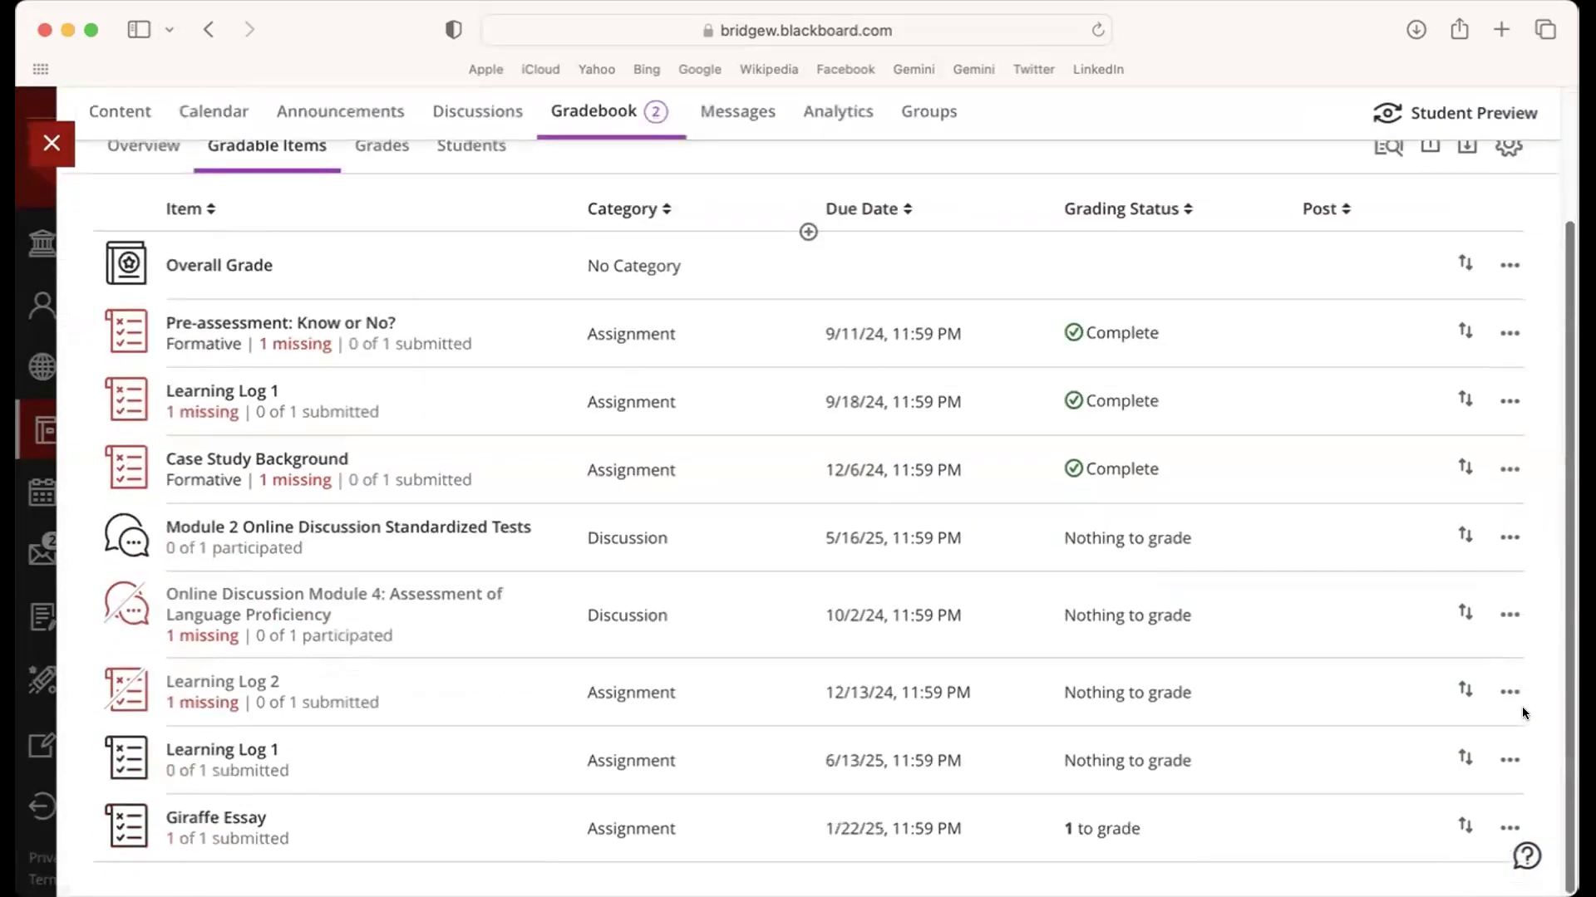
click(1088, 824)
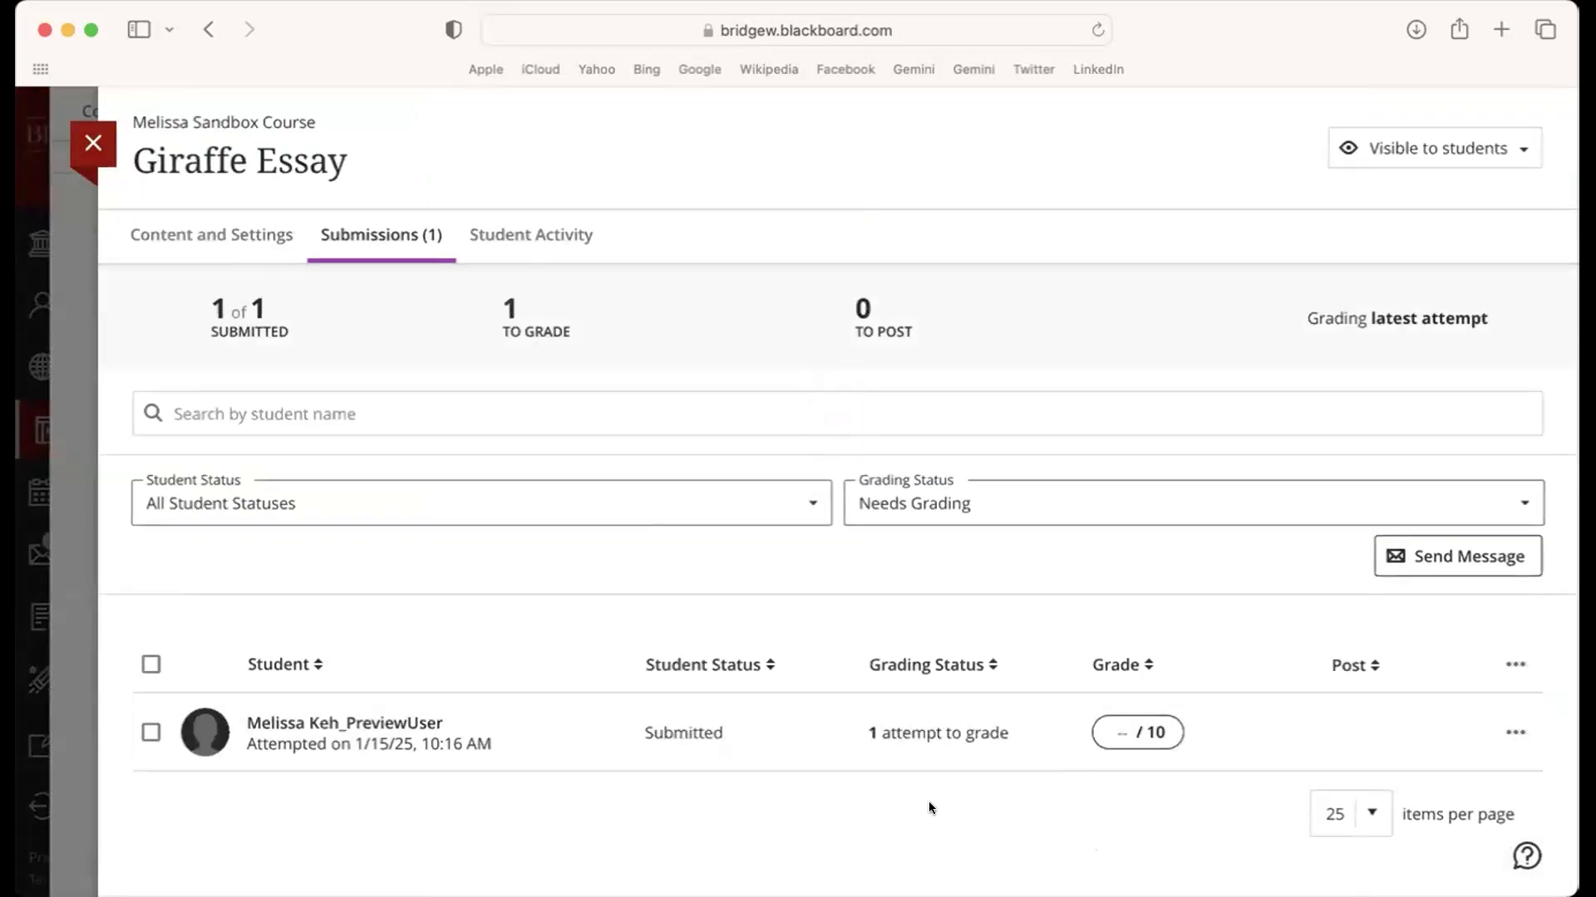
click(913, 732)
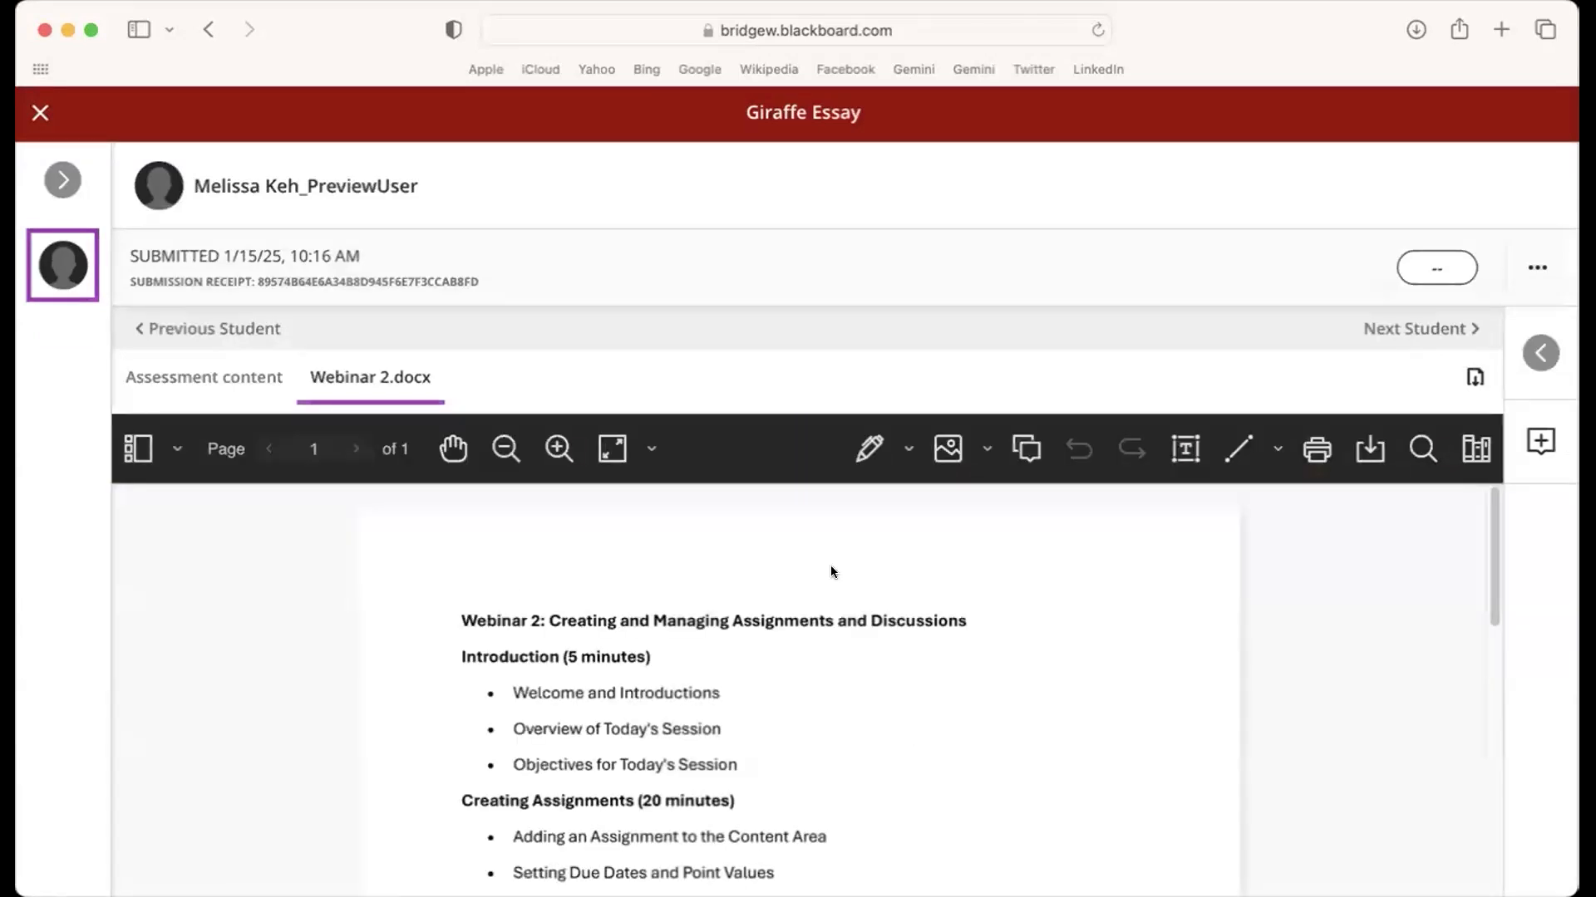
drag(1494, 575, 1479, 510)
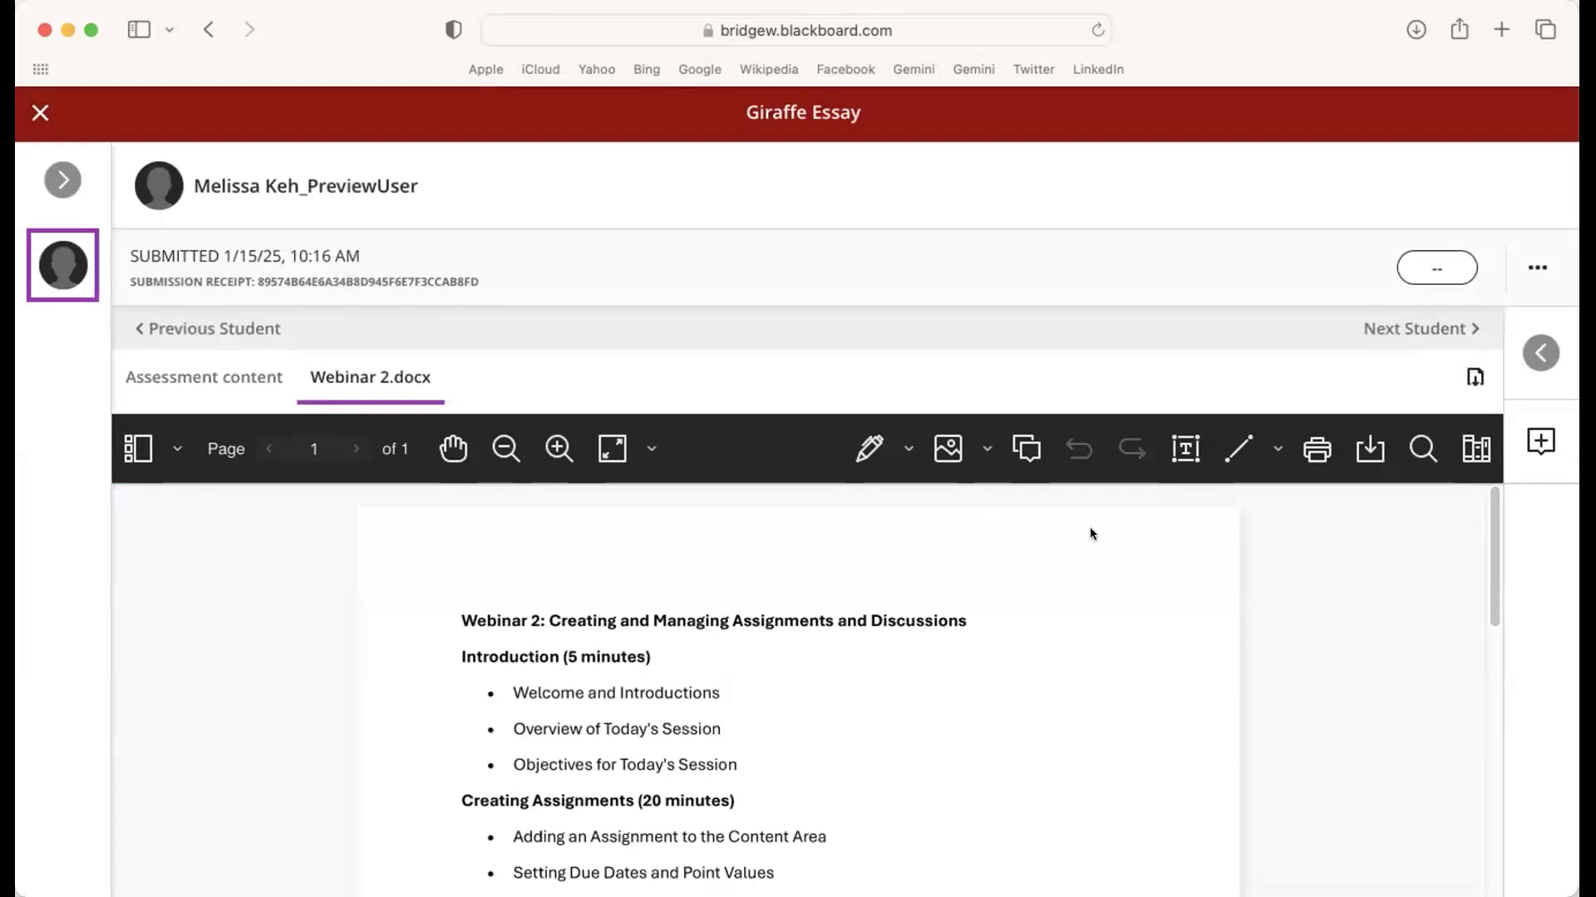
- Add the comment "Great agenda!" beside the introduction in the submitted Webinar 2.docx
click(1026, 448)
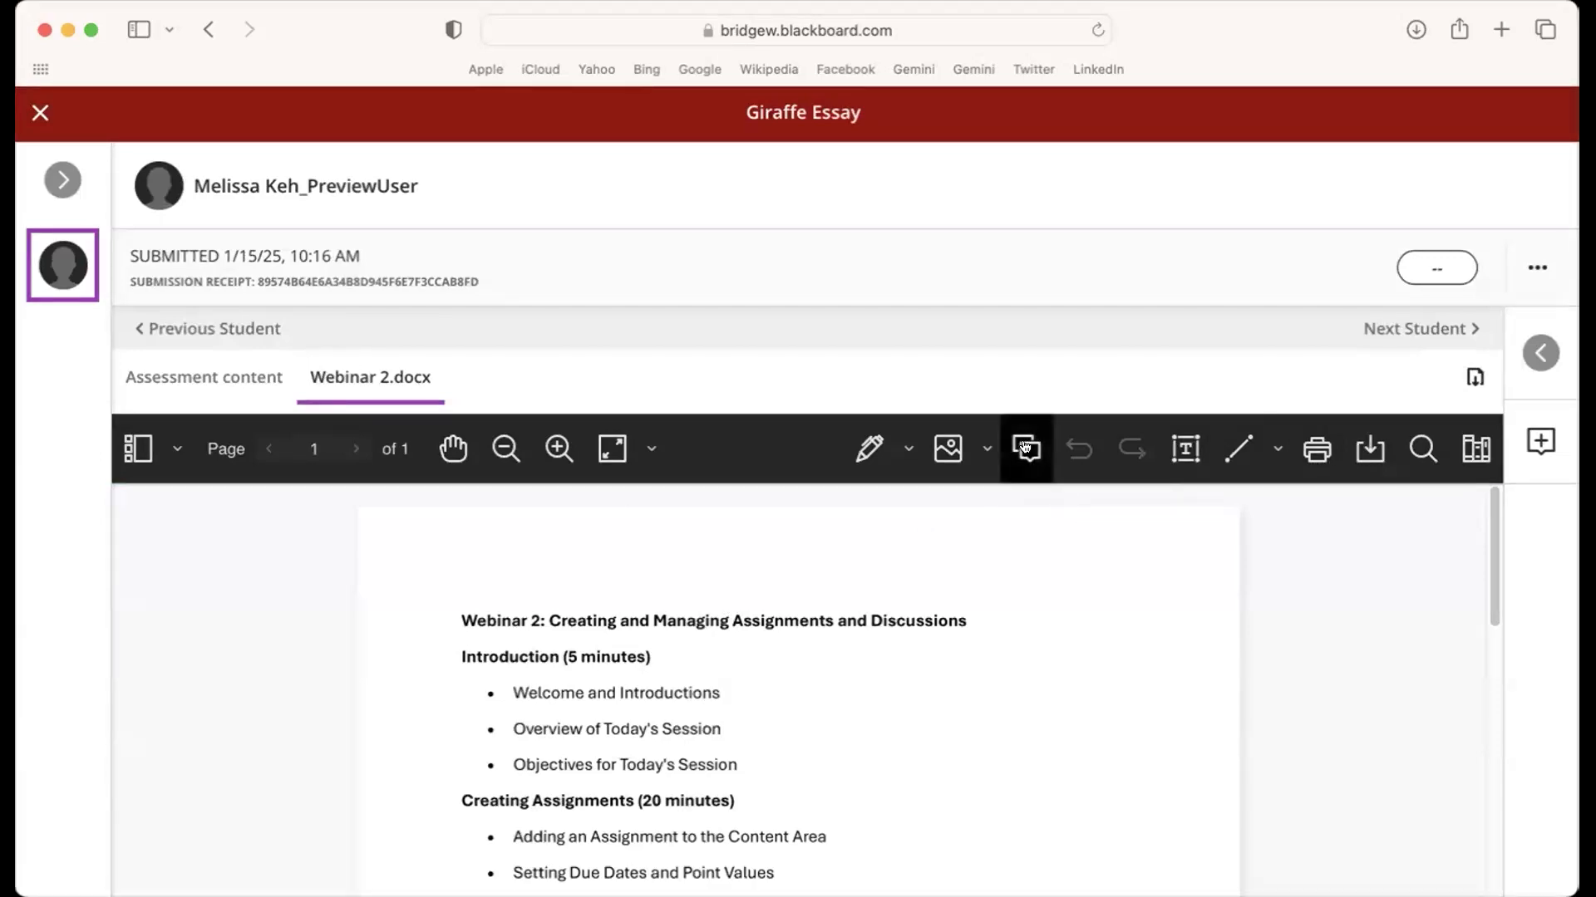
click(1039, 675)
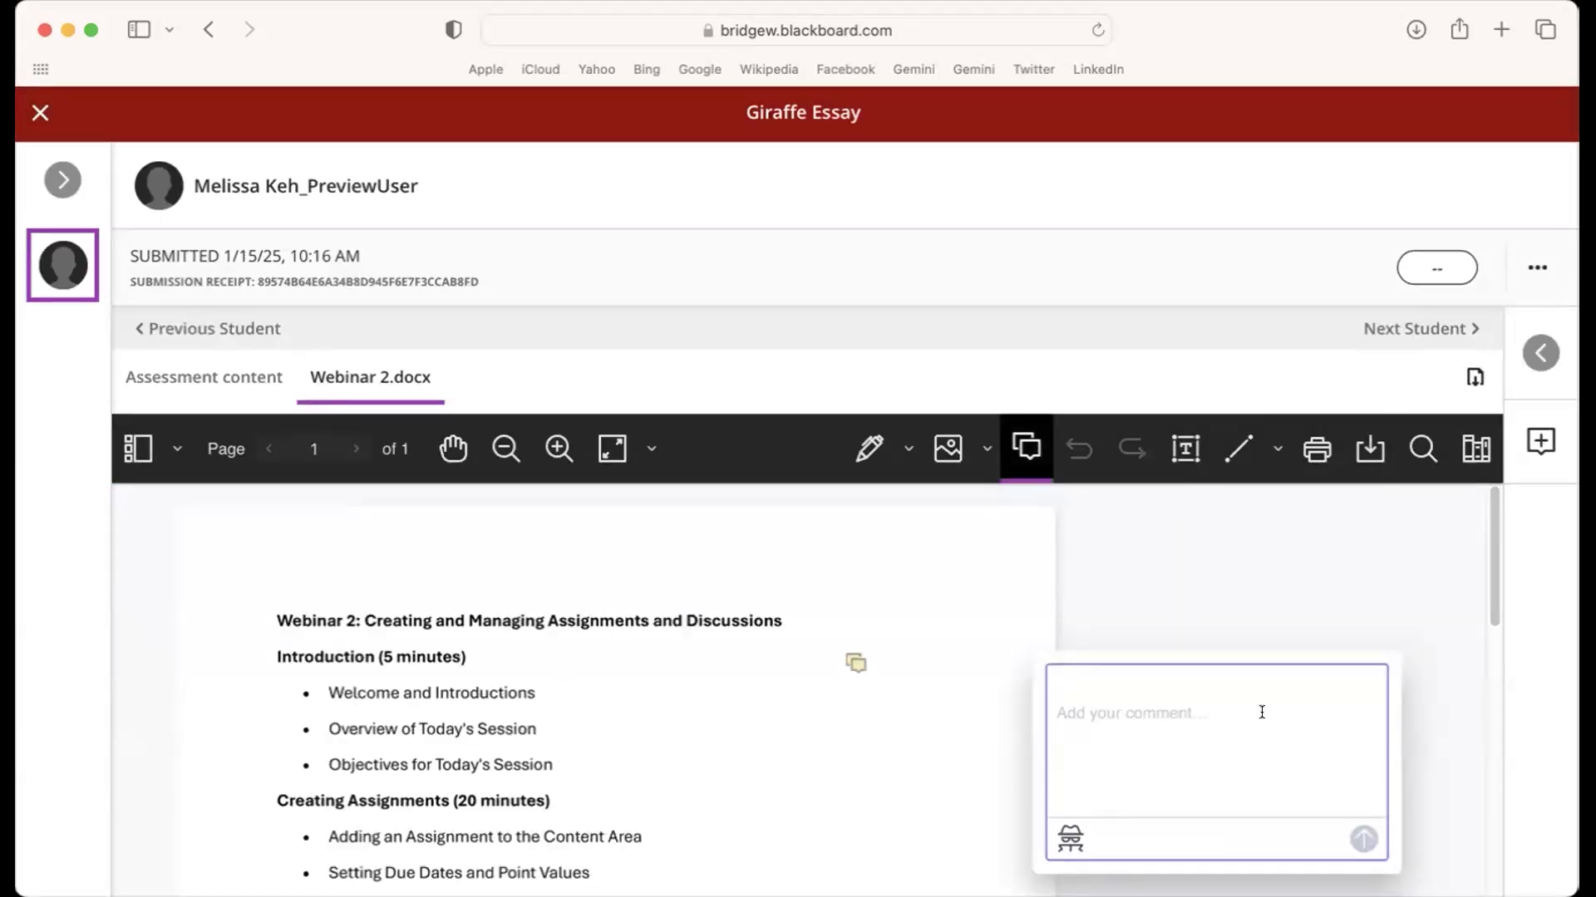
text(Great ag)
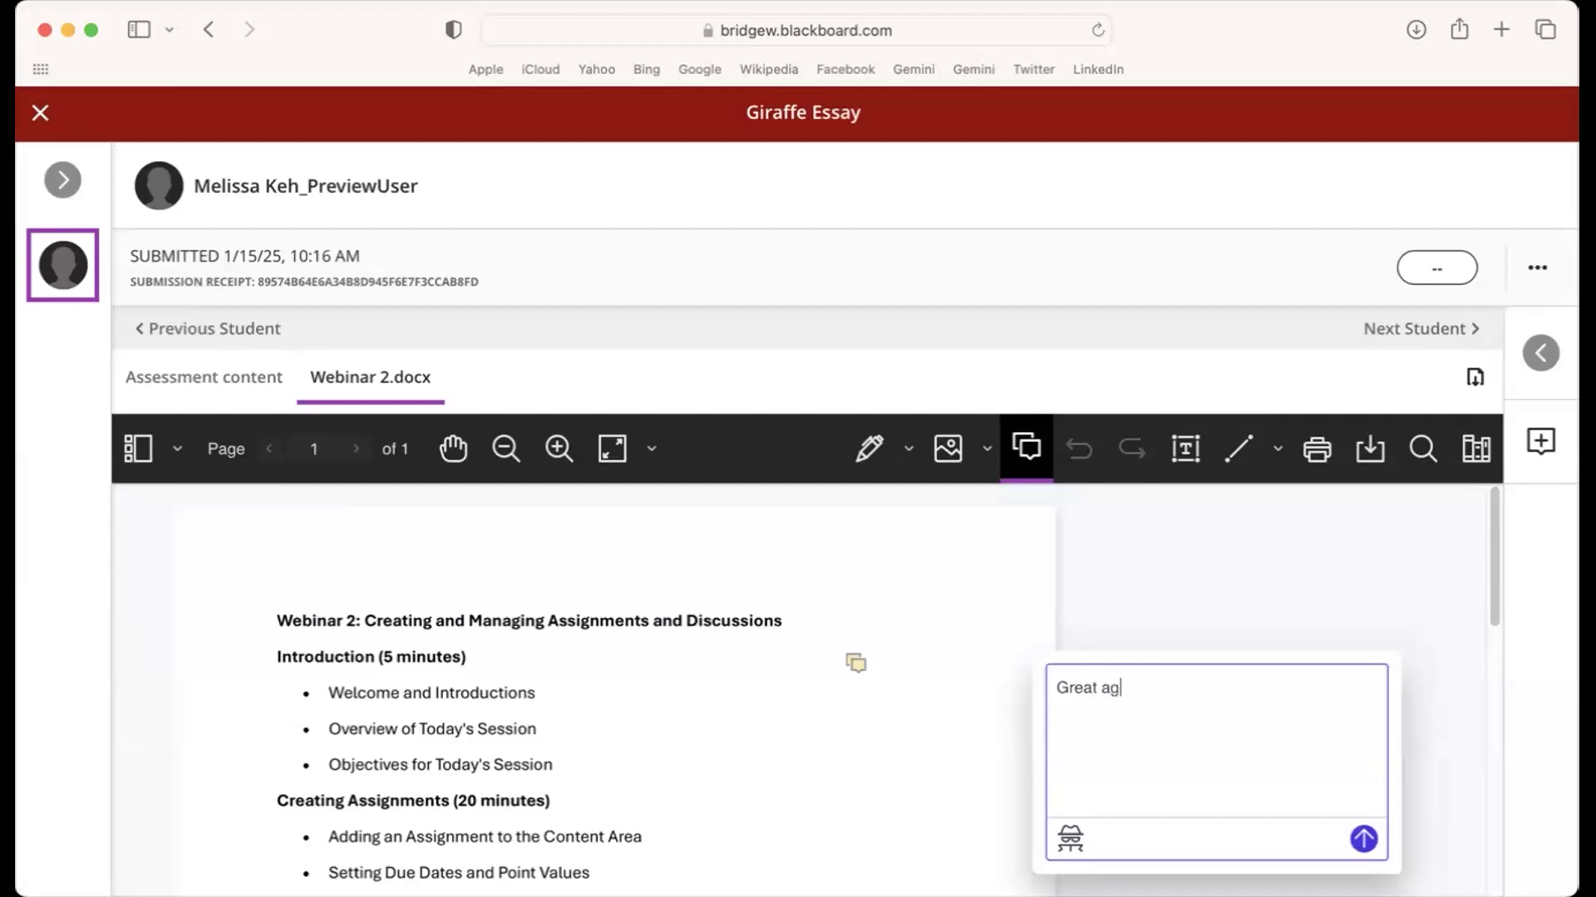
text(enda!)
click(1363, 839)
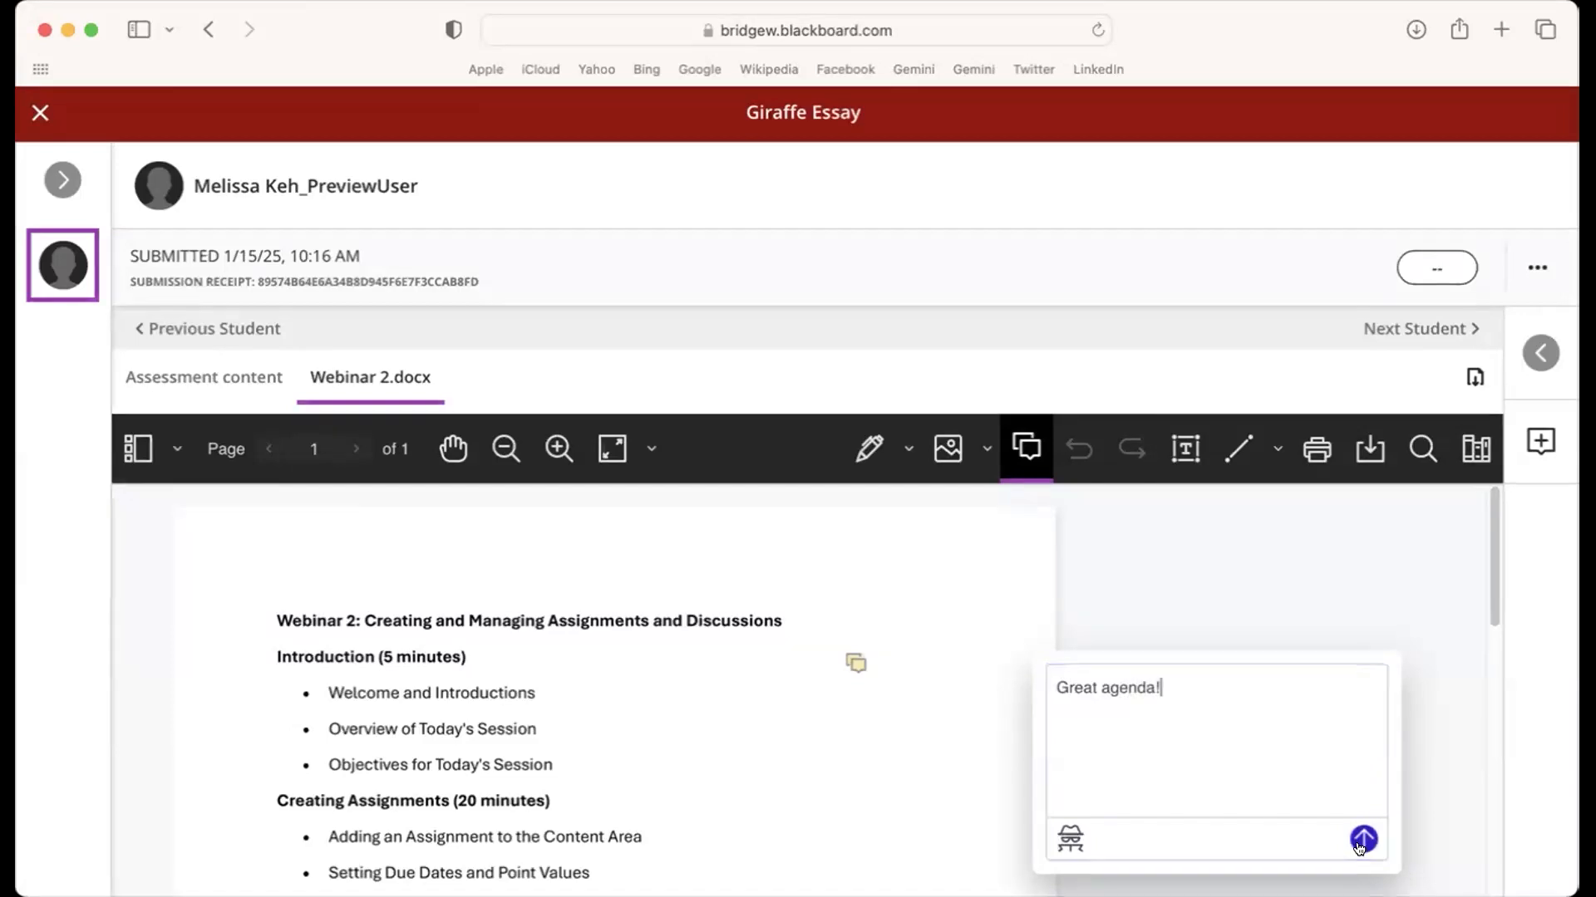
- Show the overall feedback area and grade the Giraffe Essay submission 10 out of 10
click(1541, 350)
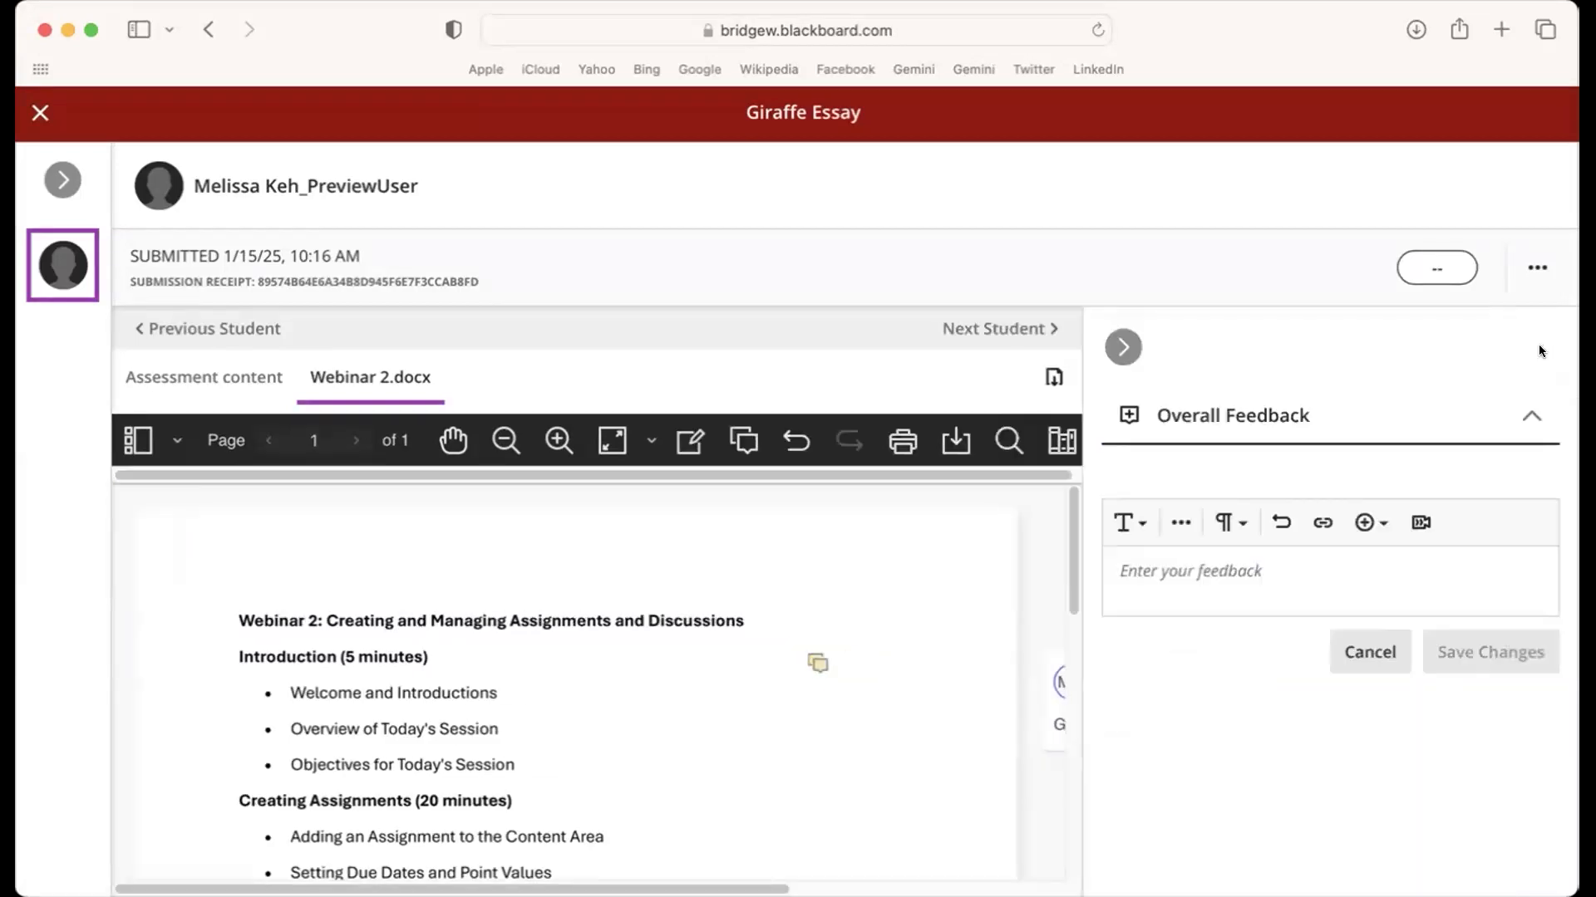
click(1135, 584)
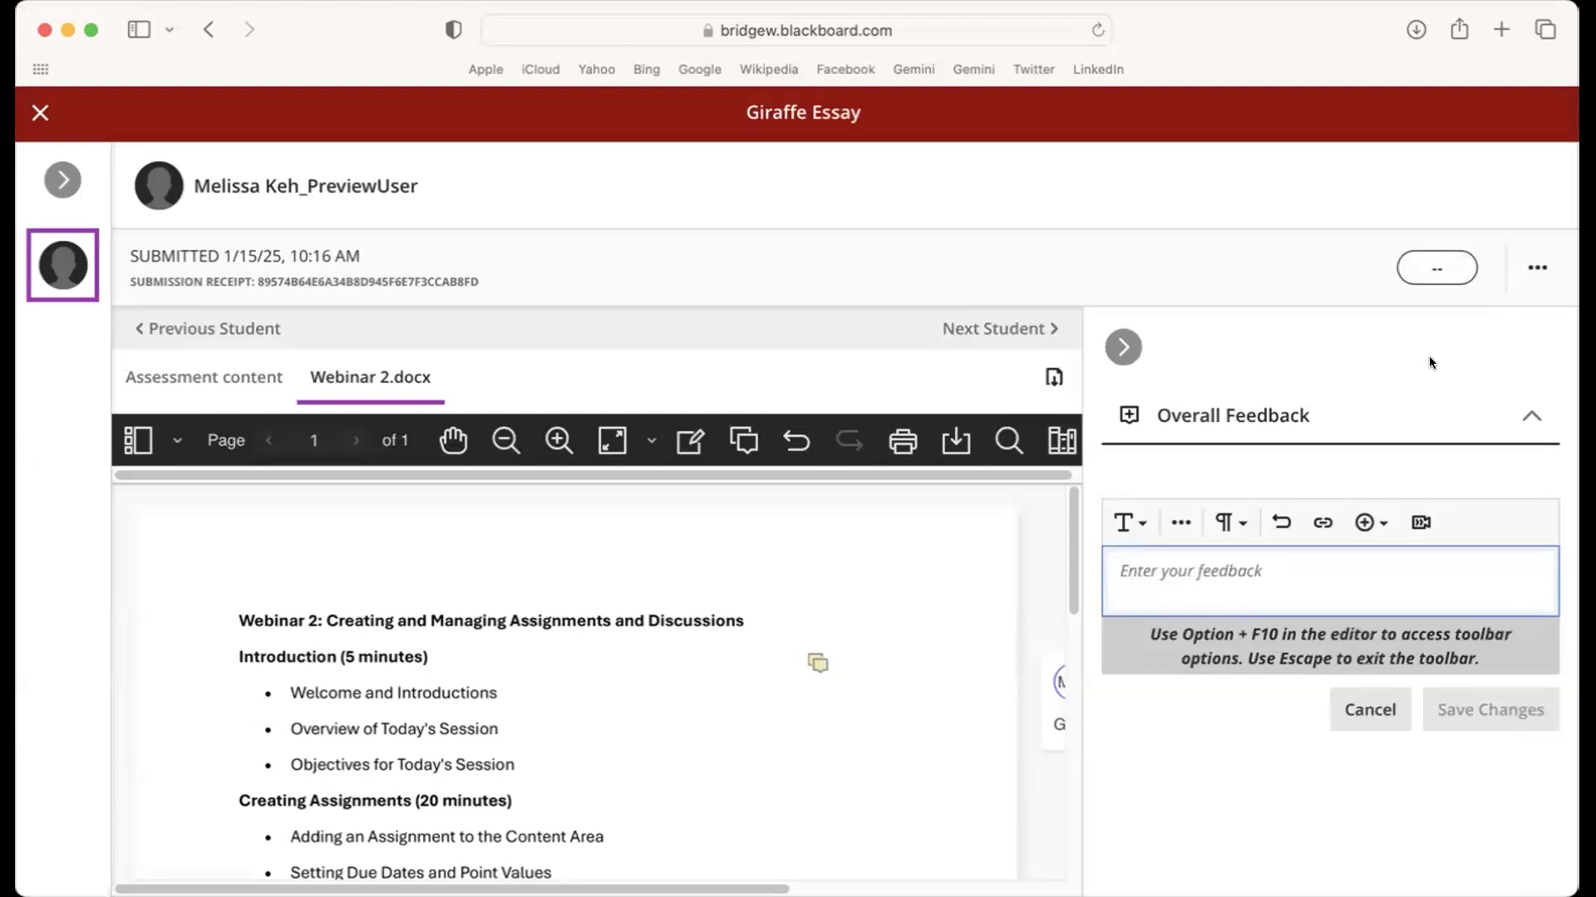
click(1434, 272)
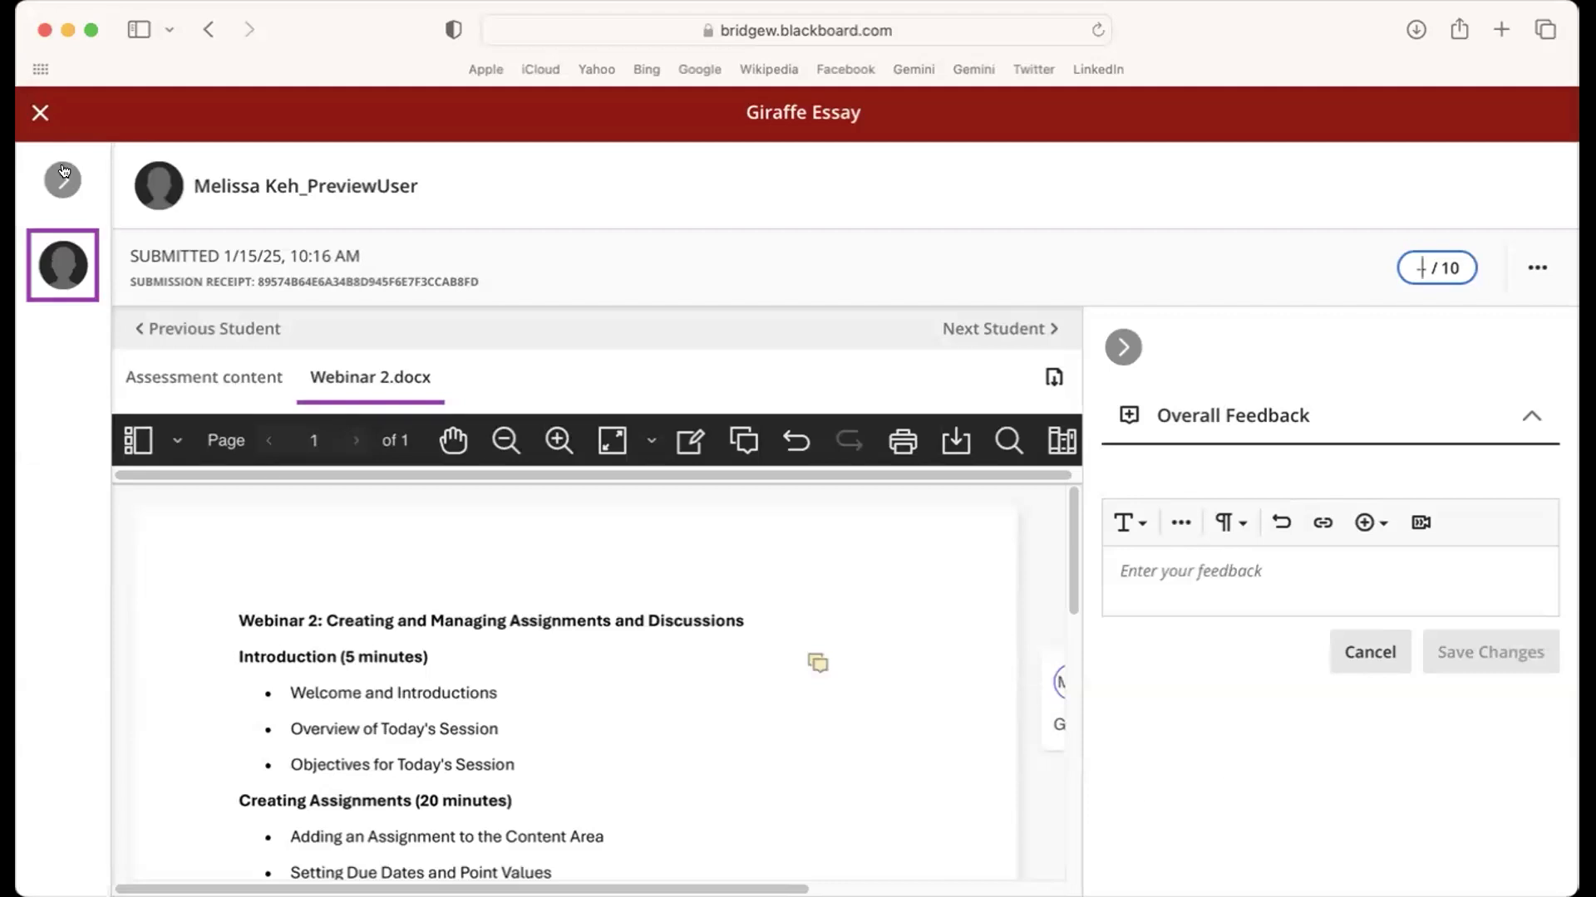
text(10)
key(Return)
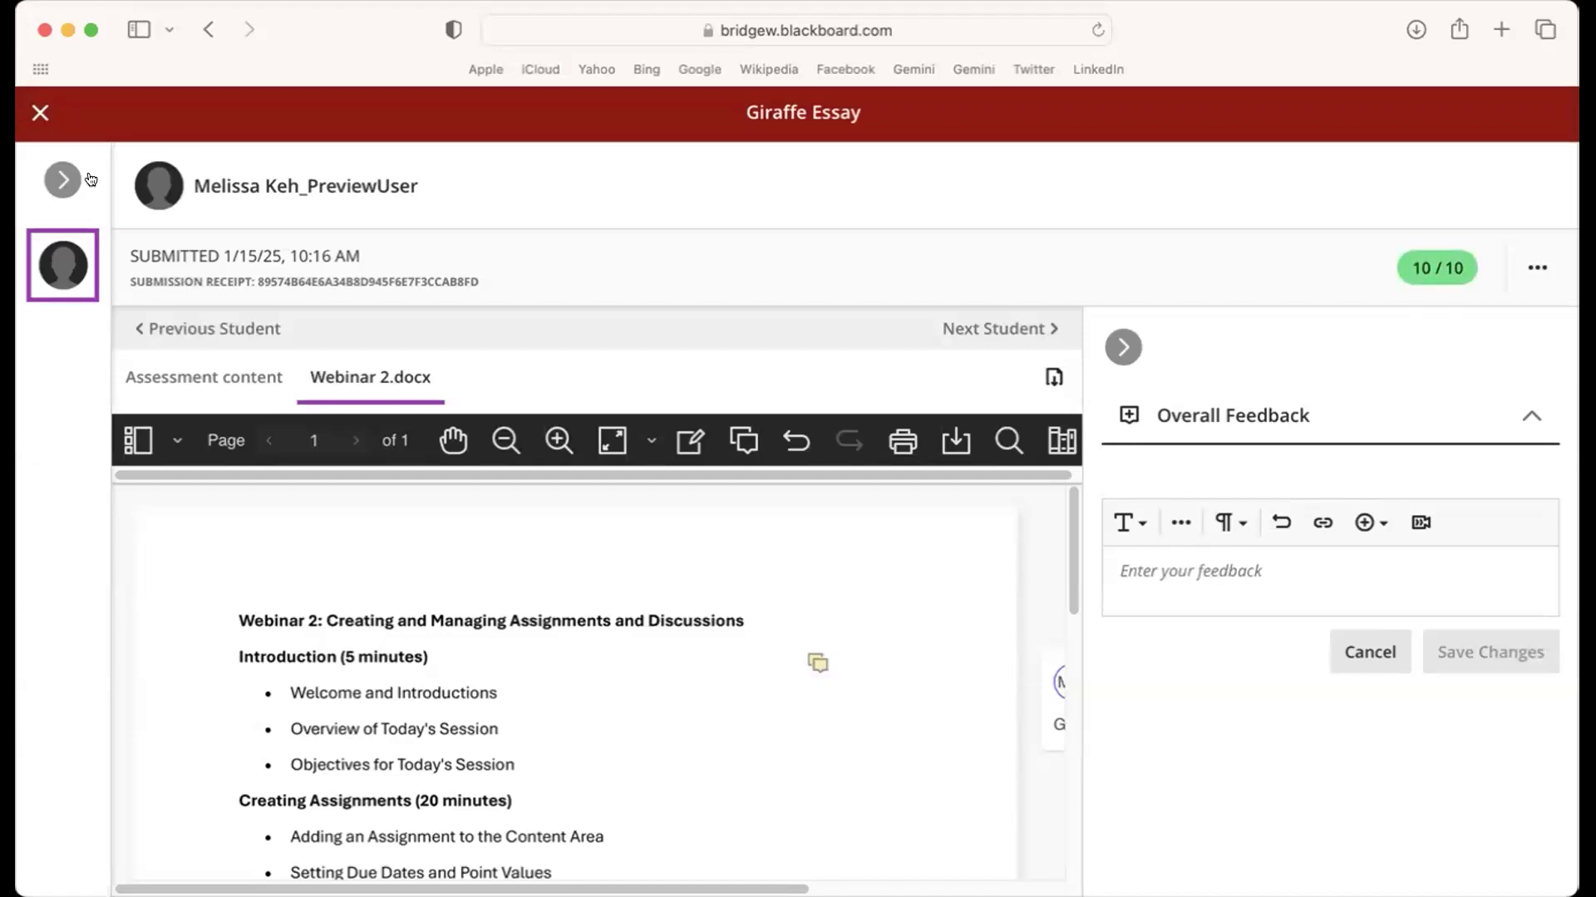
- Expand the student list, post the Giraffe Essay grades with confirmation, and close the grading view
click(89, 179)
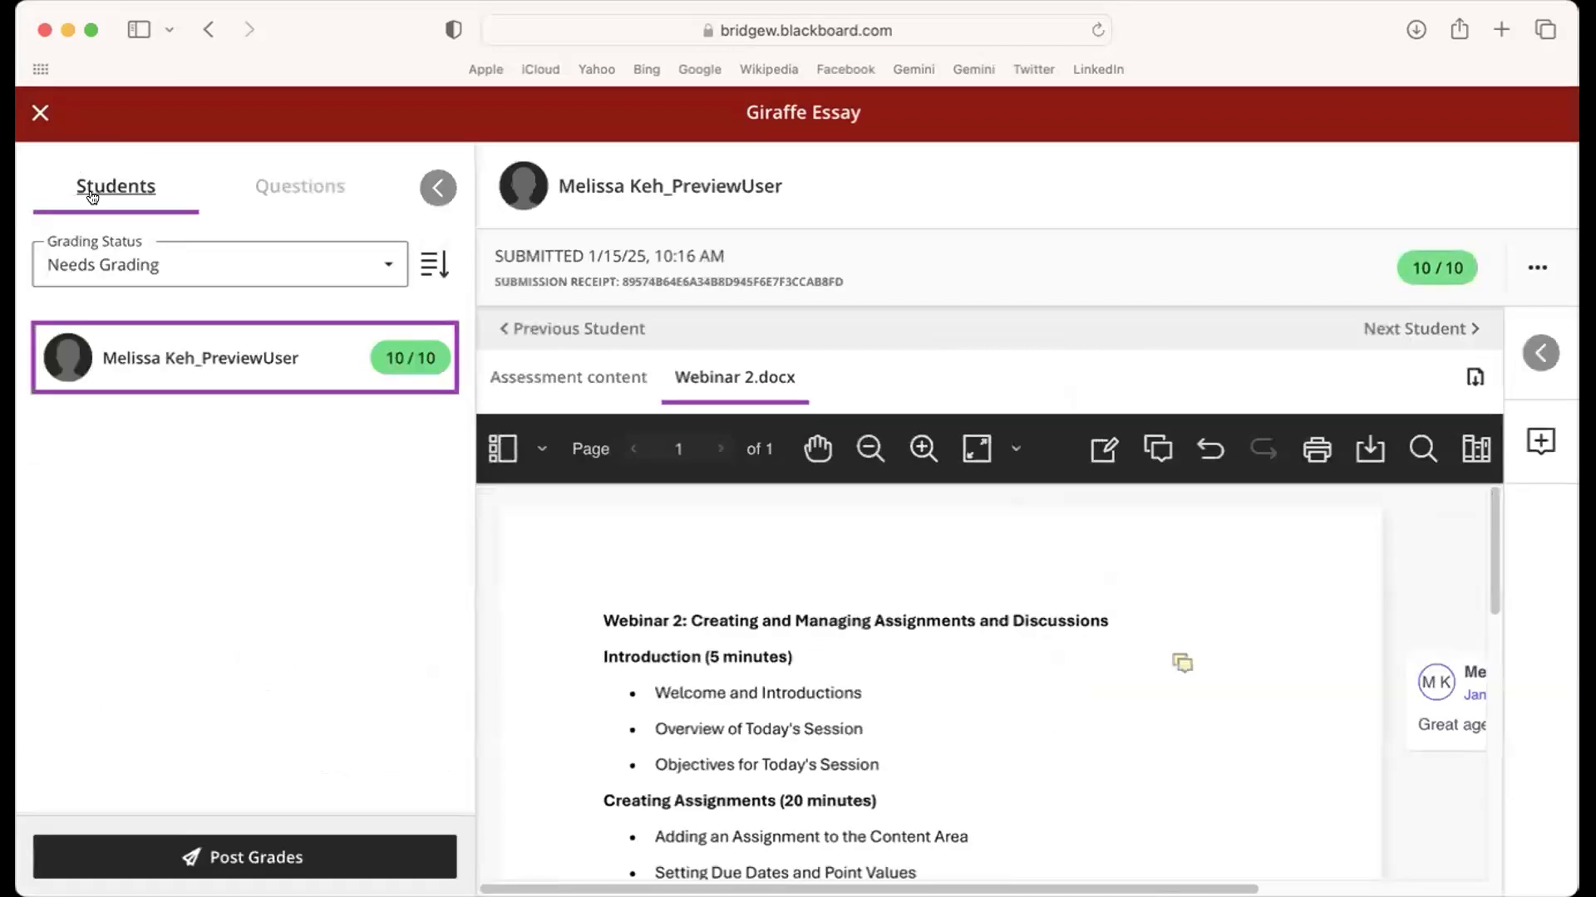
click(256, 859)
click(945, 591)
click(40, 113)
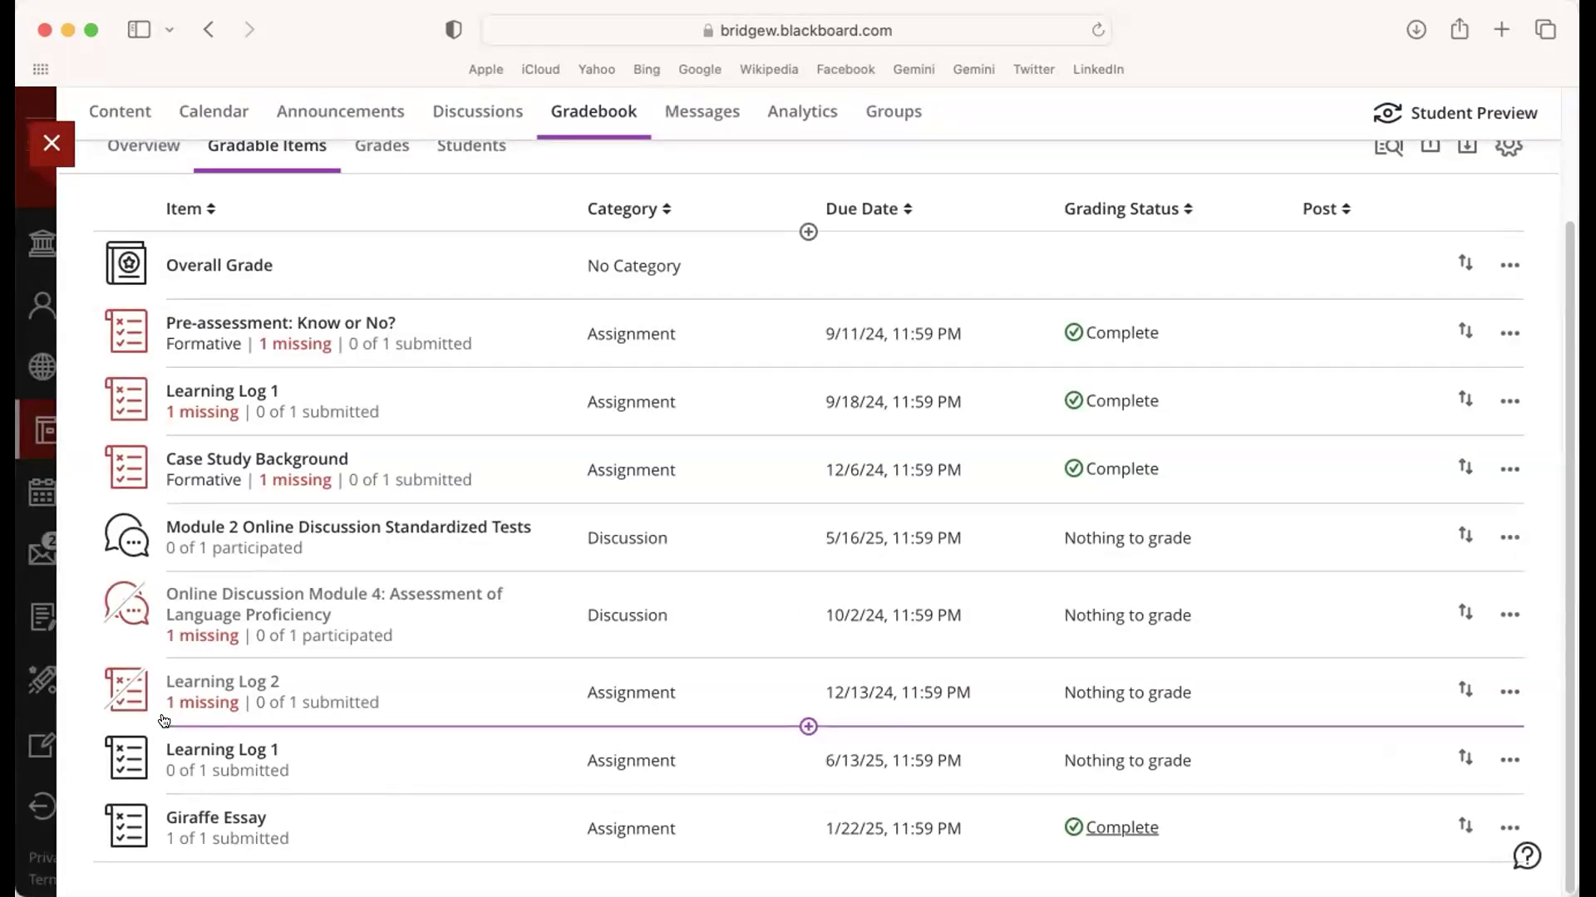
- Leave the Gradebook by closing the sandbox course, and reopen the course on its content page
click(52, 141)
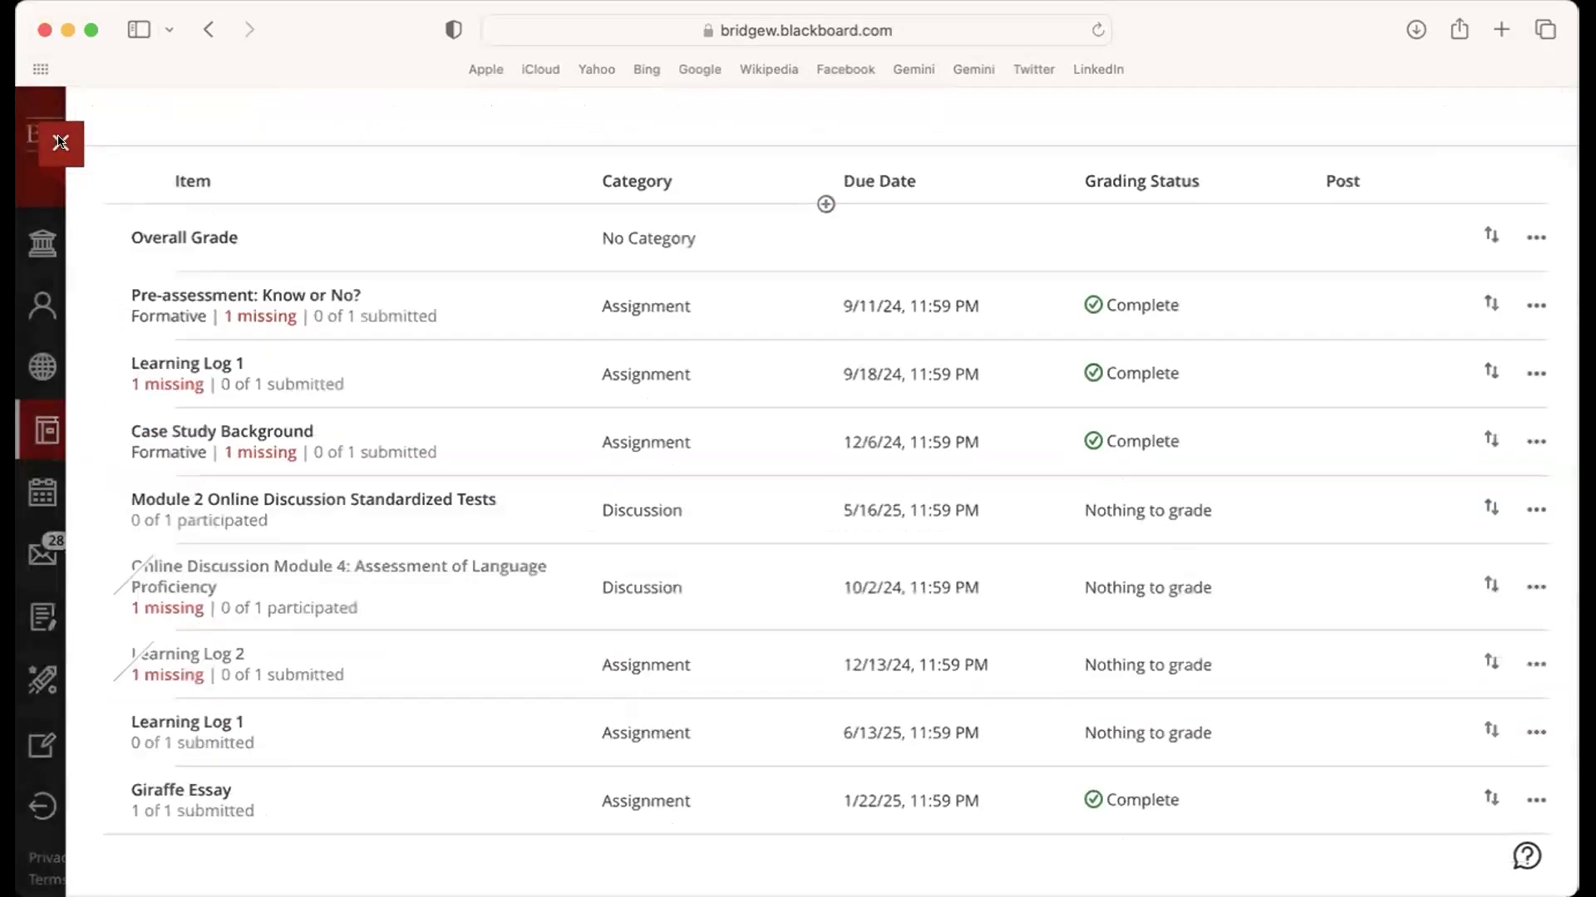
click(602, 612)
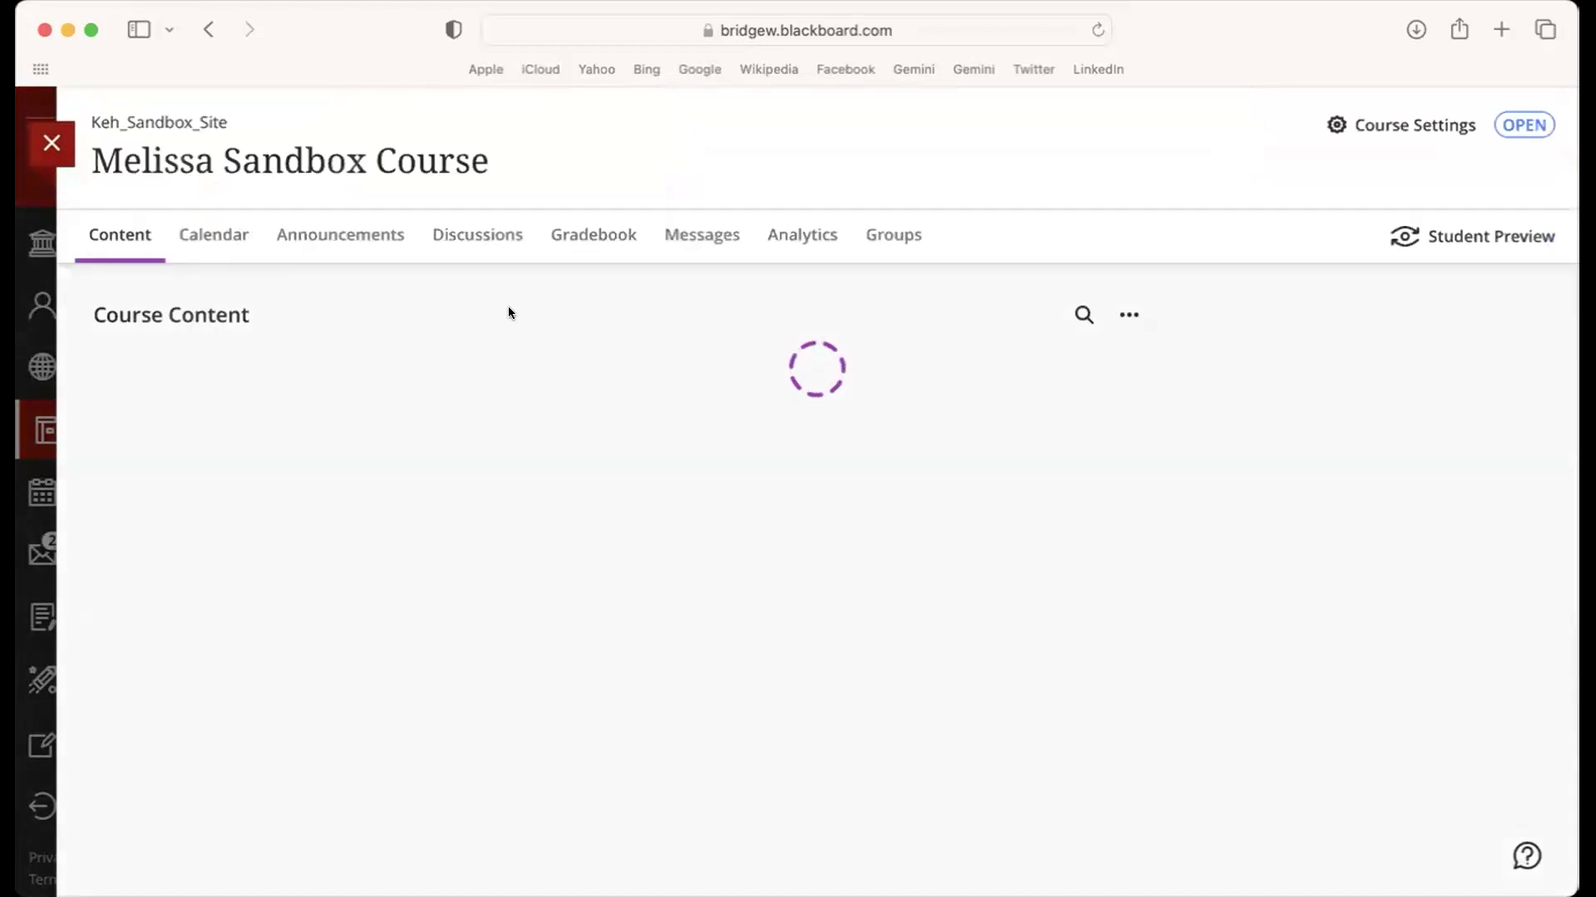
scroll(1538, 614, down, 5)
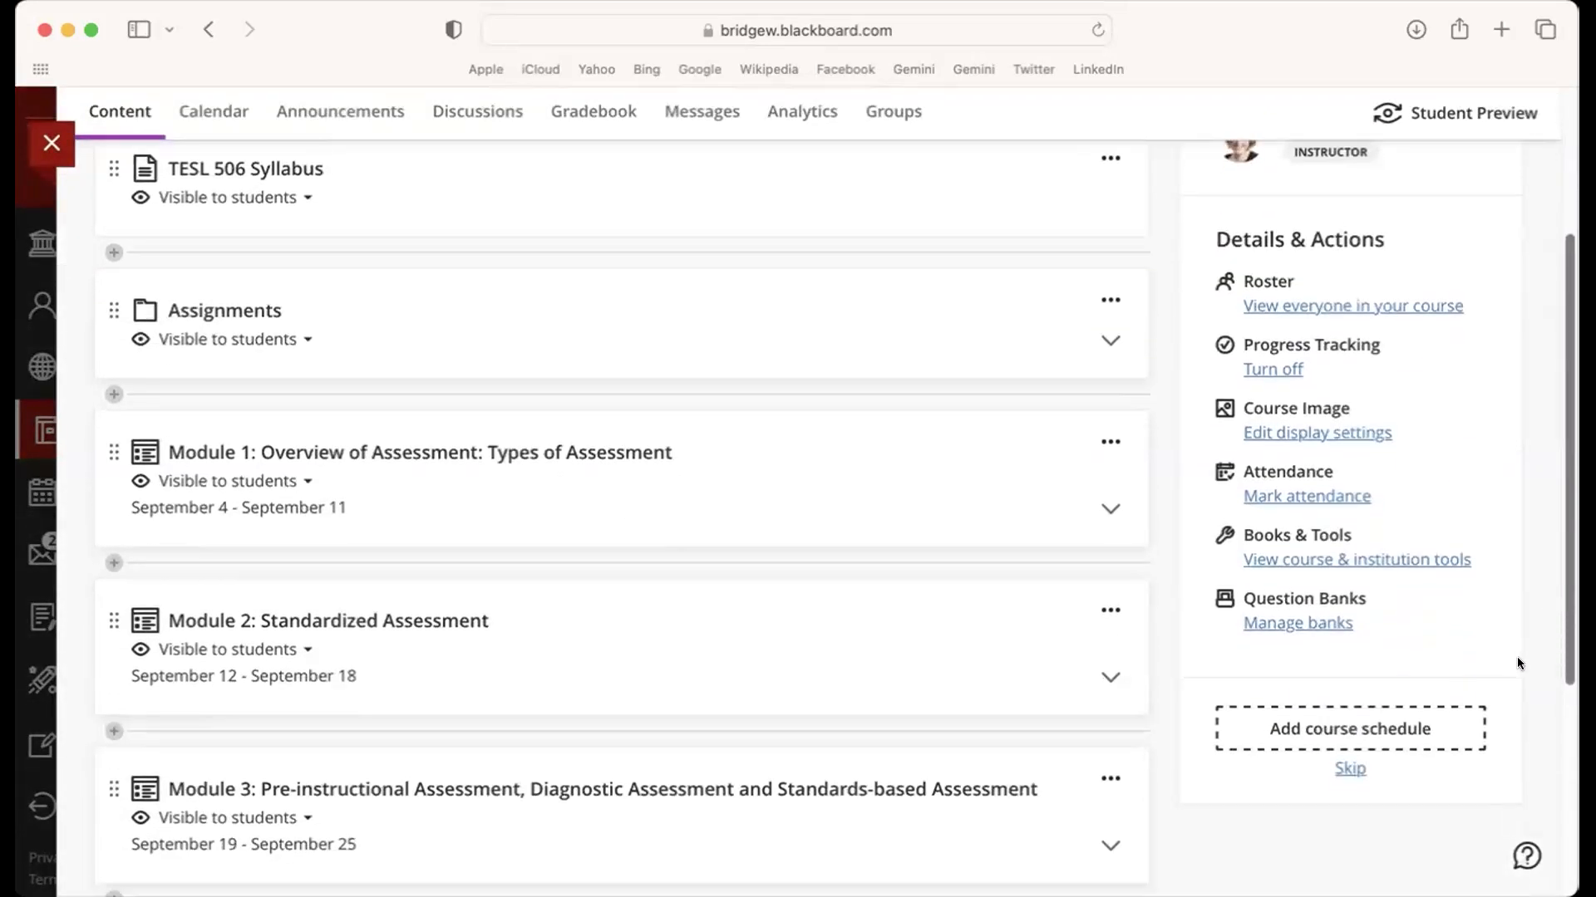
scroll(1514, 665, up, 3)
scroll(1545, 507, up, 3)
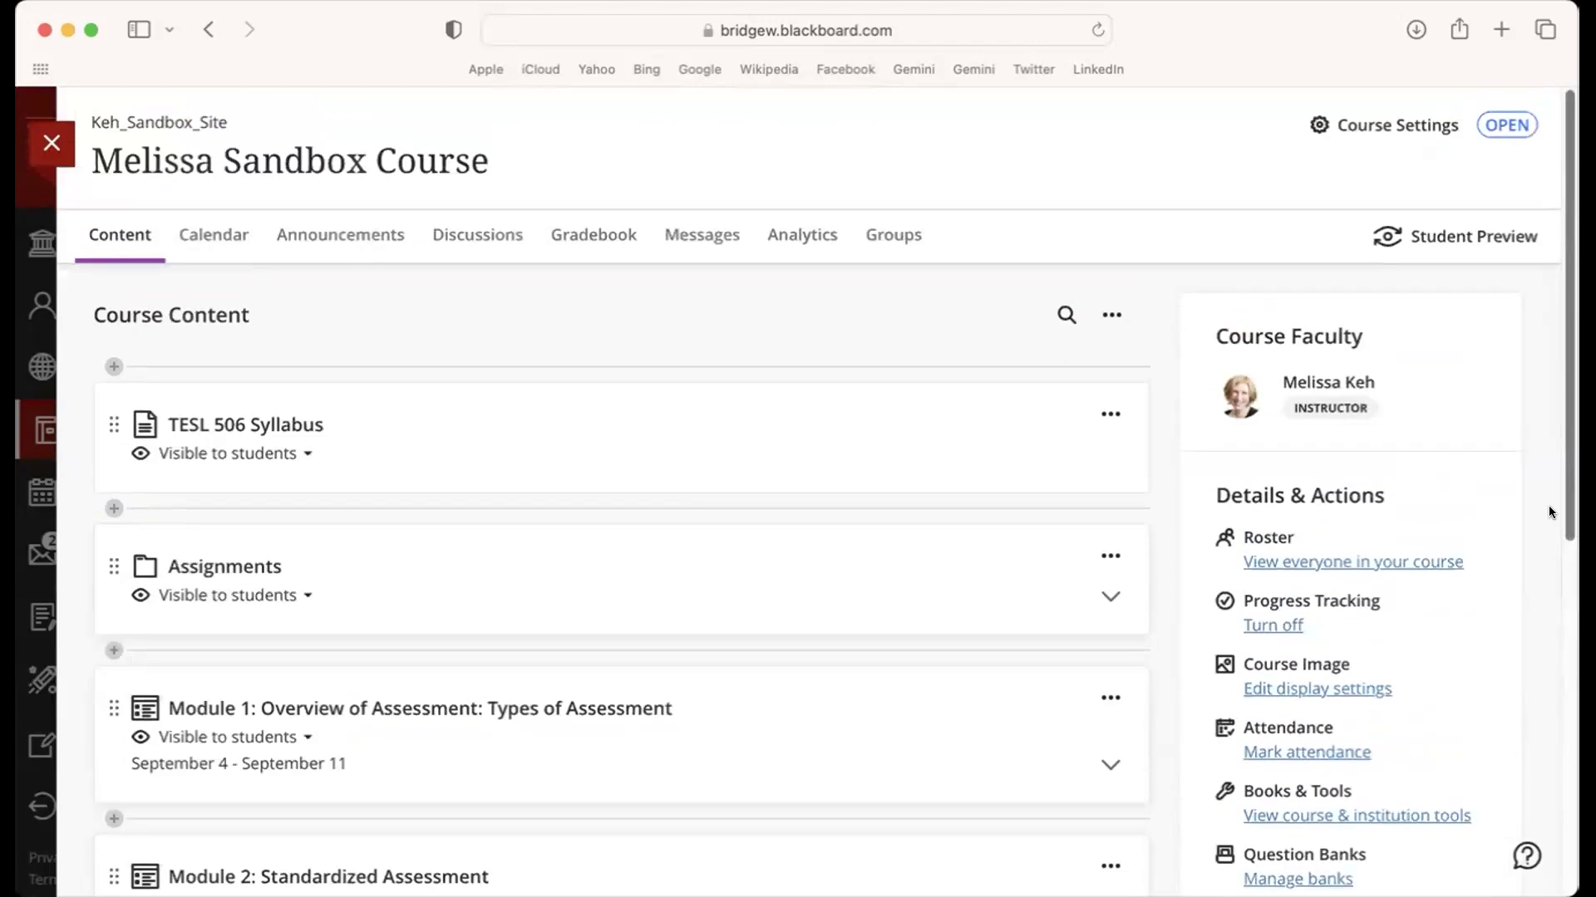
- Create a new discussion in Module 1: Overview of Assessment, directly below the Giraffe Essay link
click(721, 738)
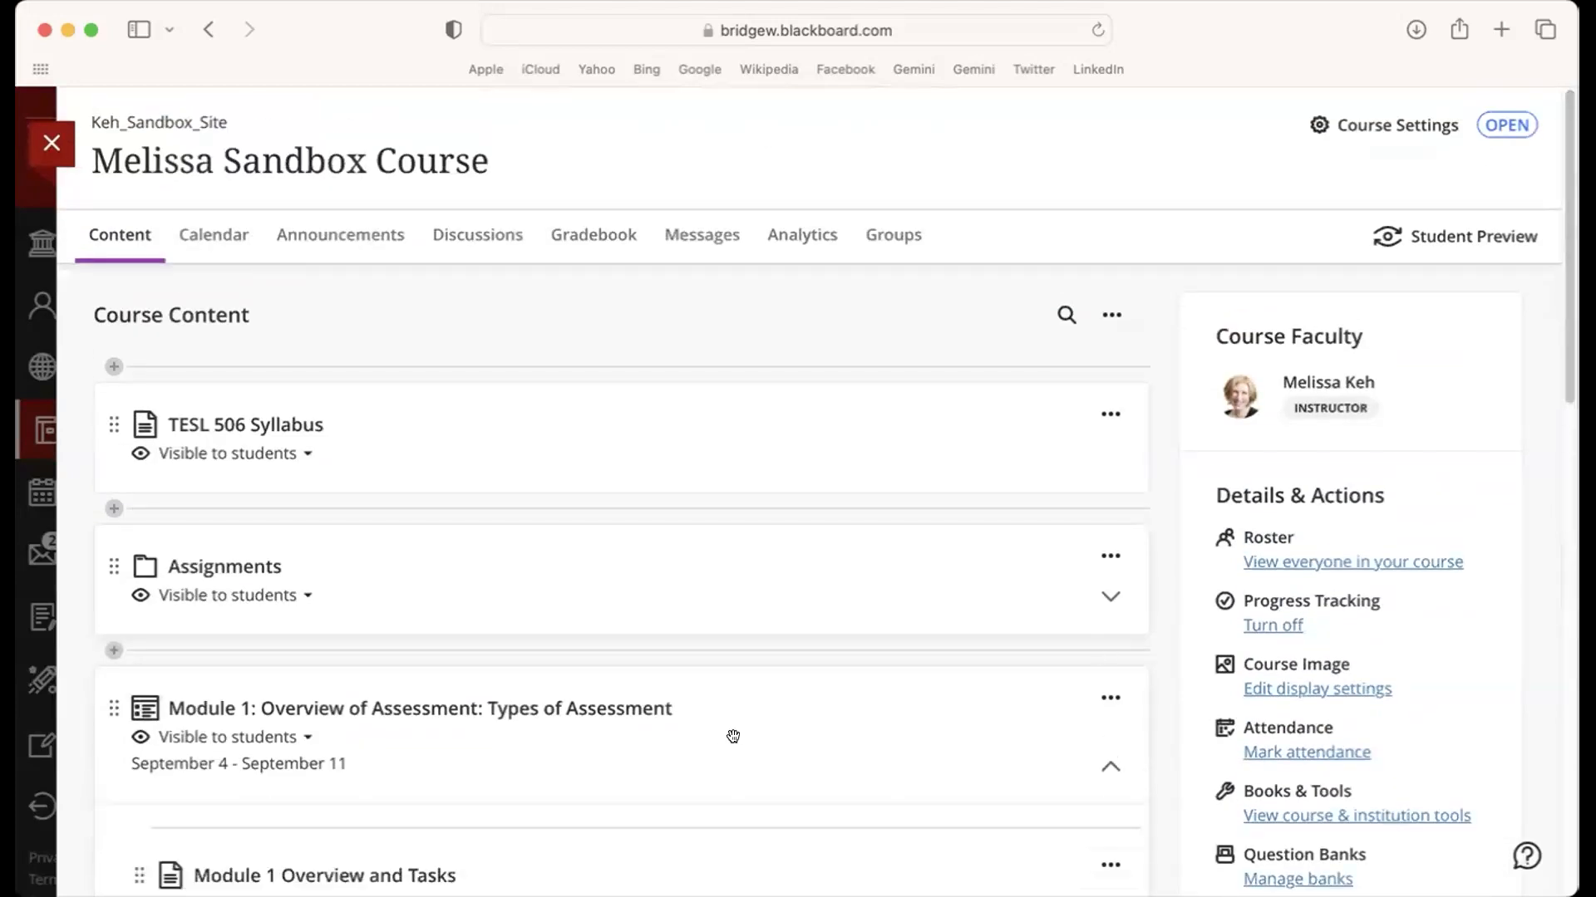
scroll(1554, 398, down, 2)
scroll(1548, 437, down, 10)
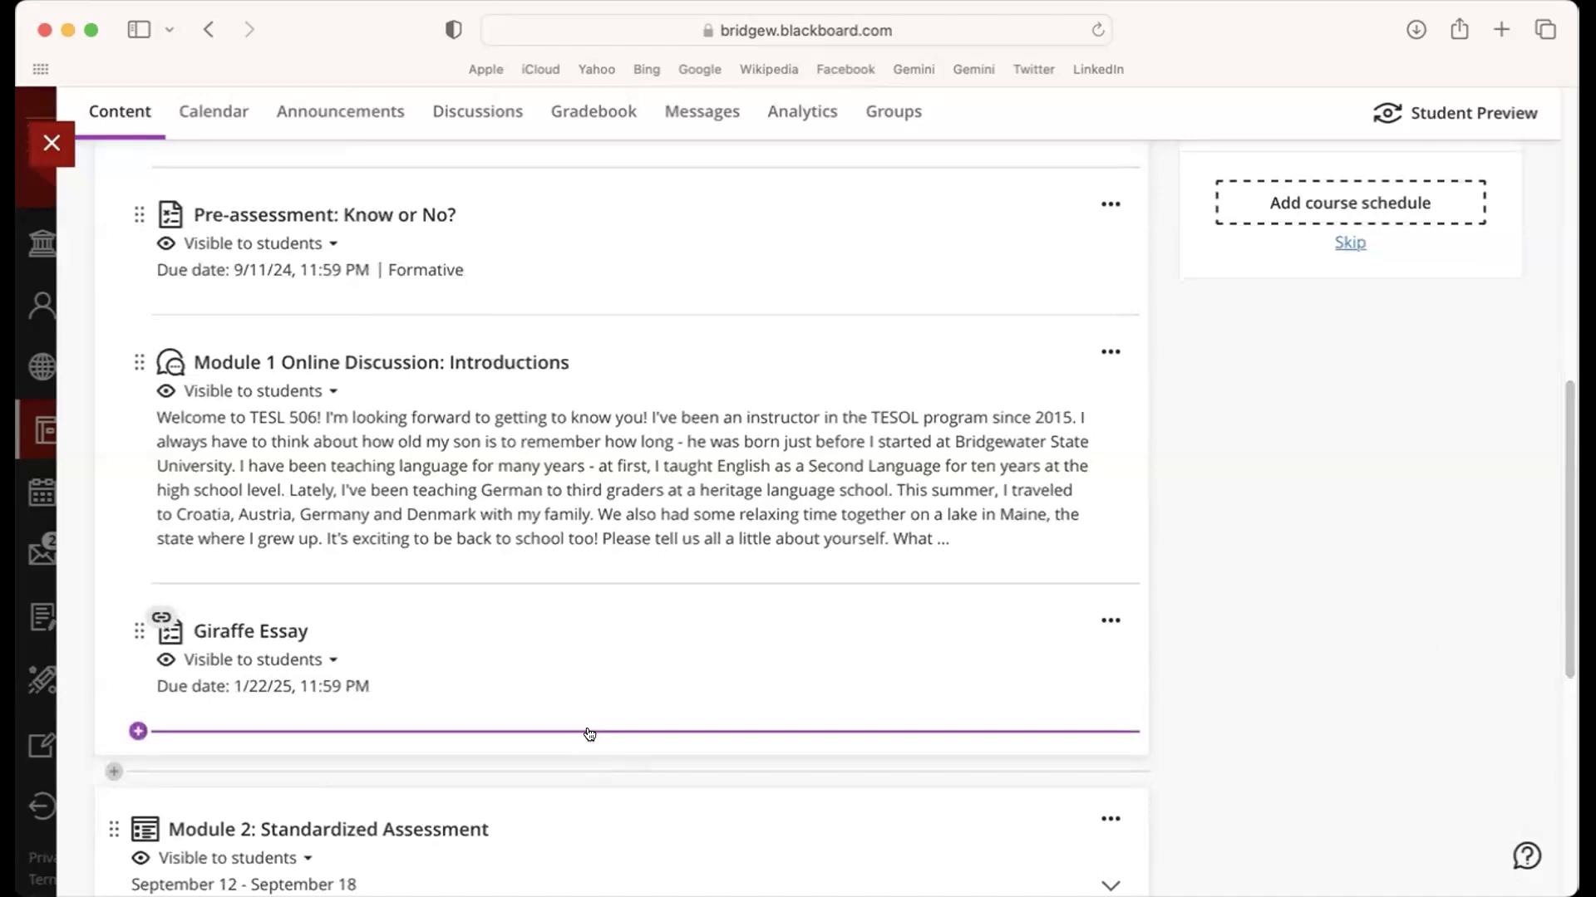
click(590, 732)
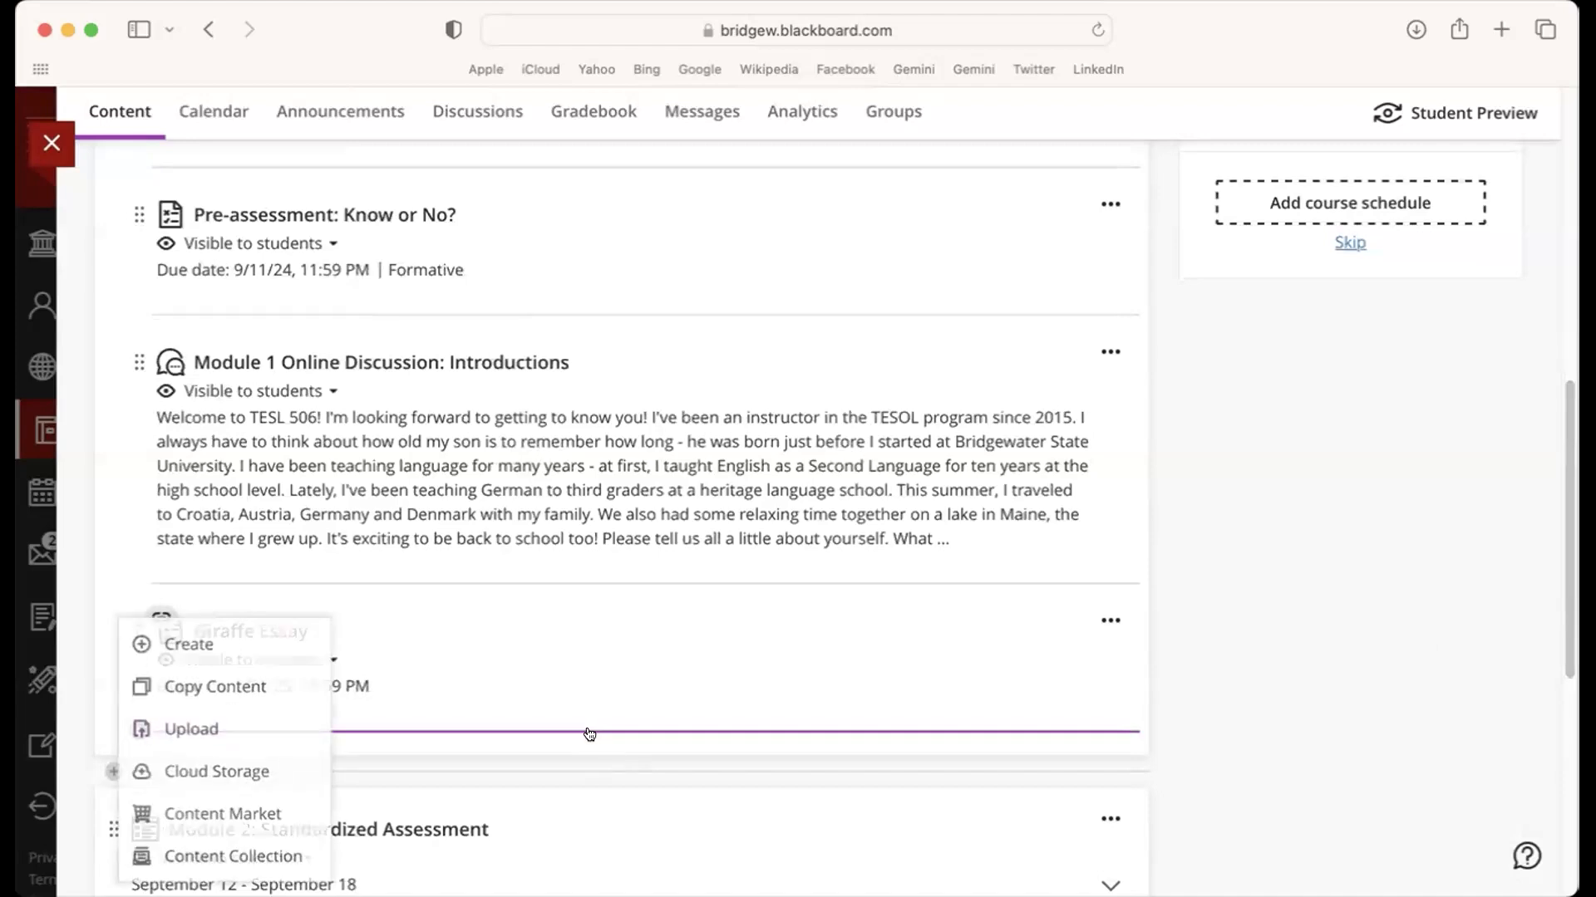
click(182, 645)
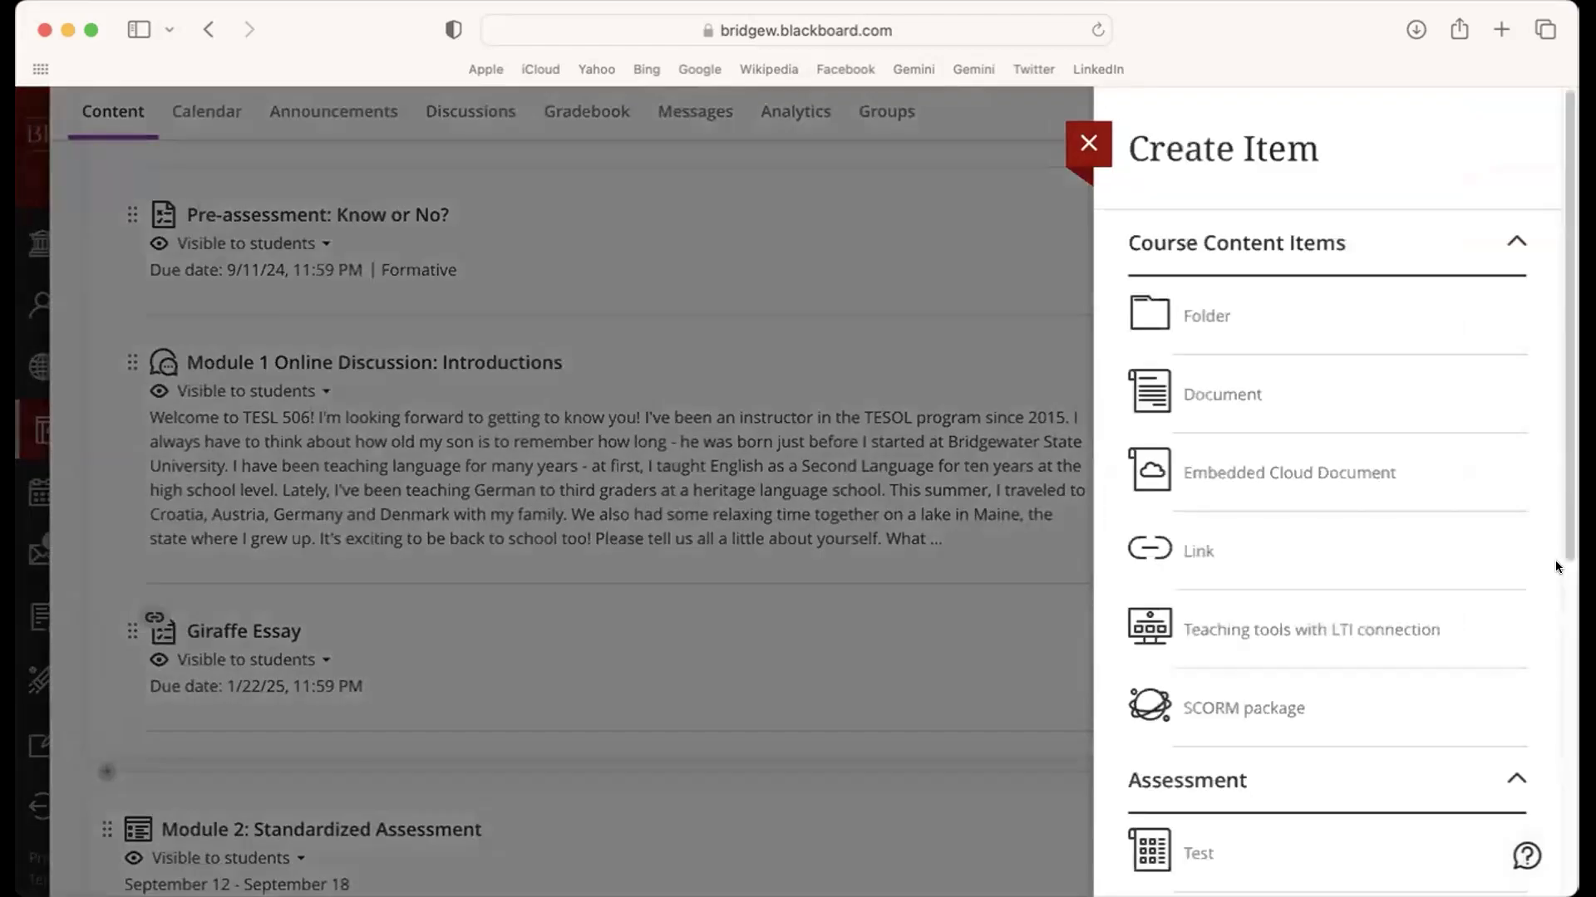
scroll(1557, 489, down, 7)
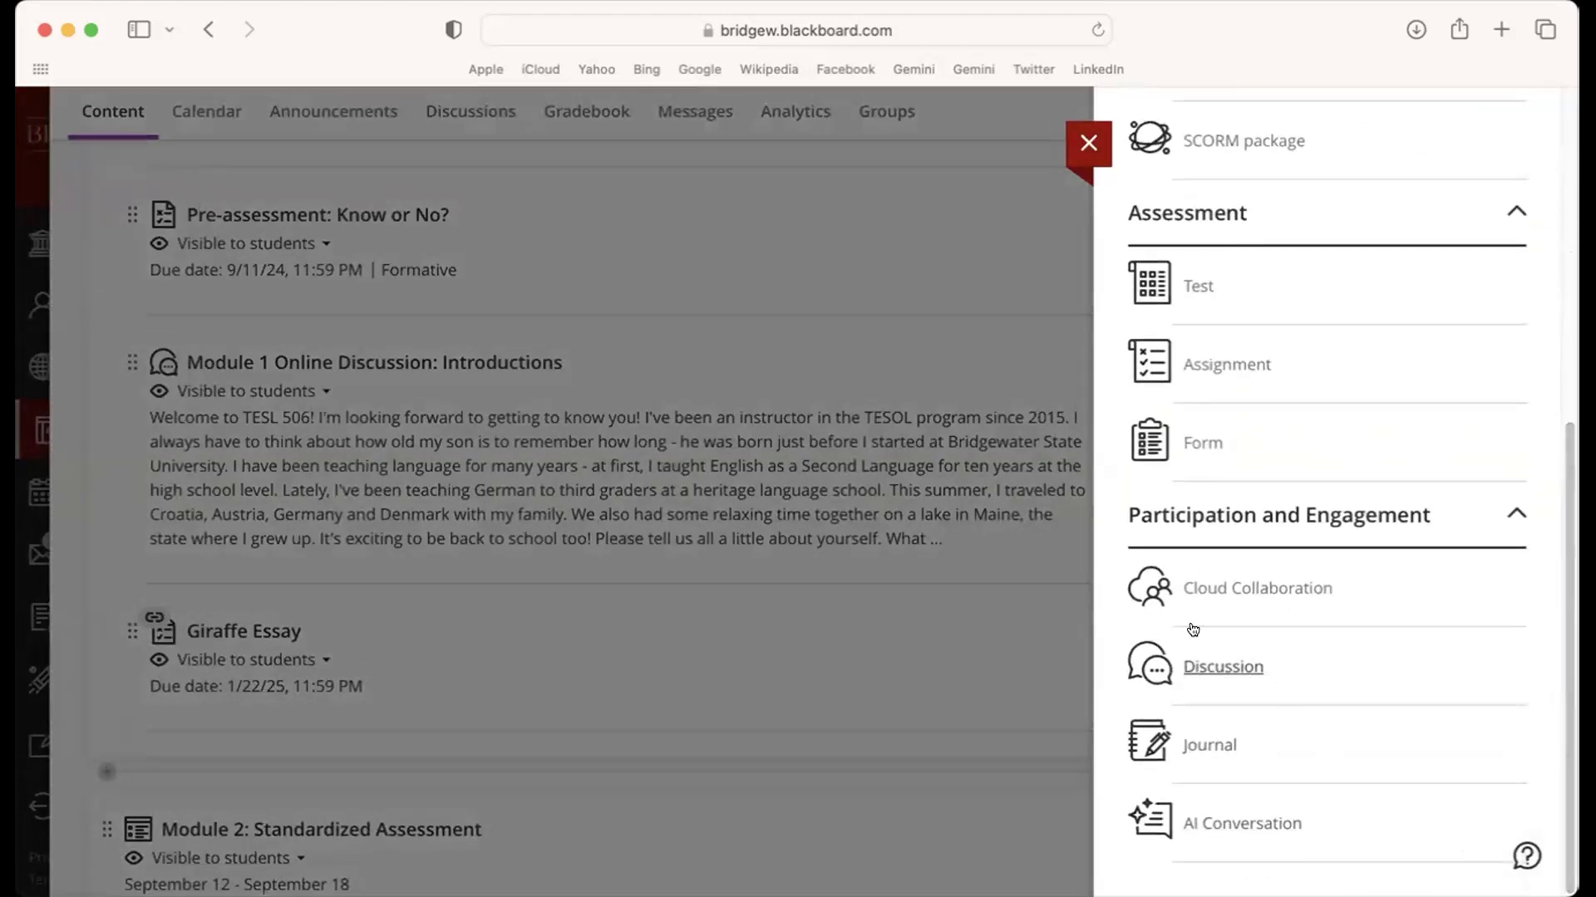
click(1213, 663)
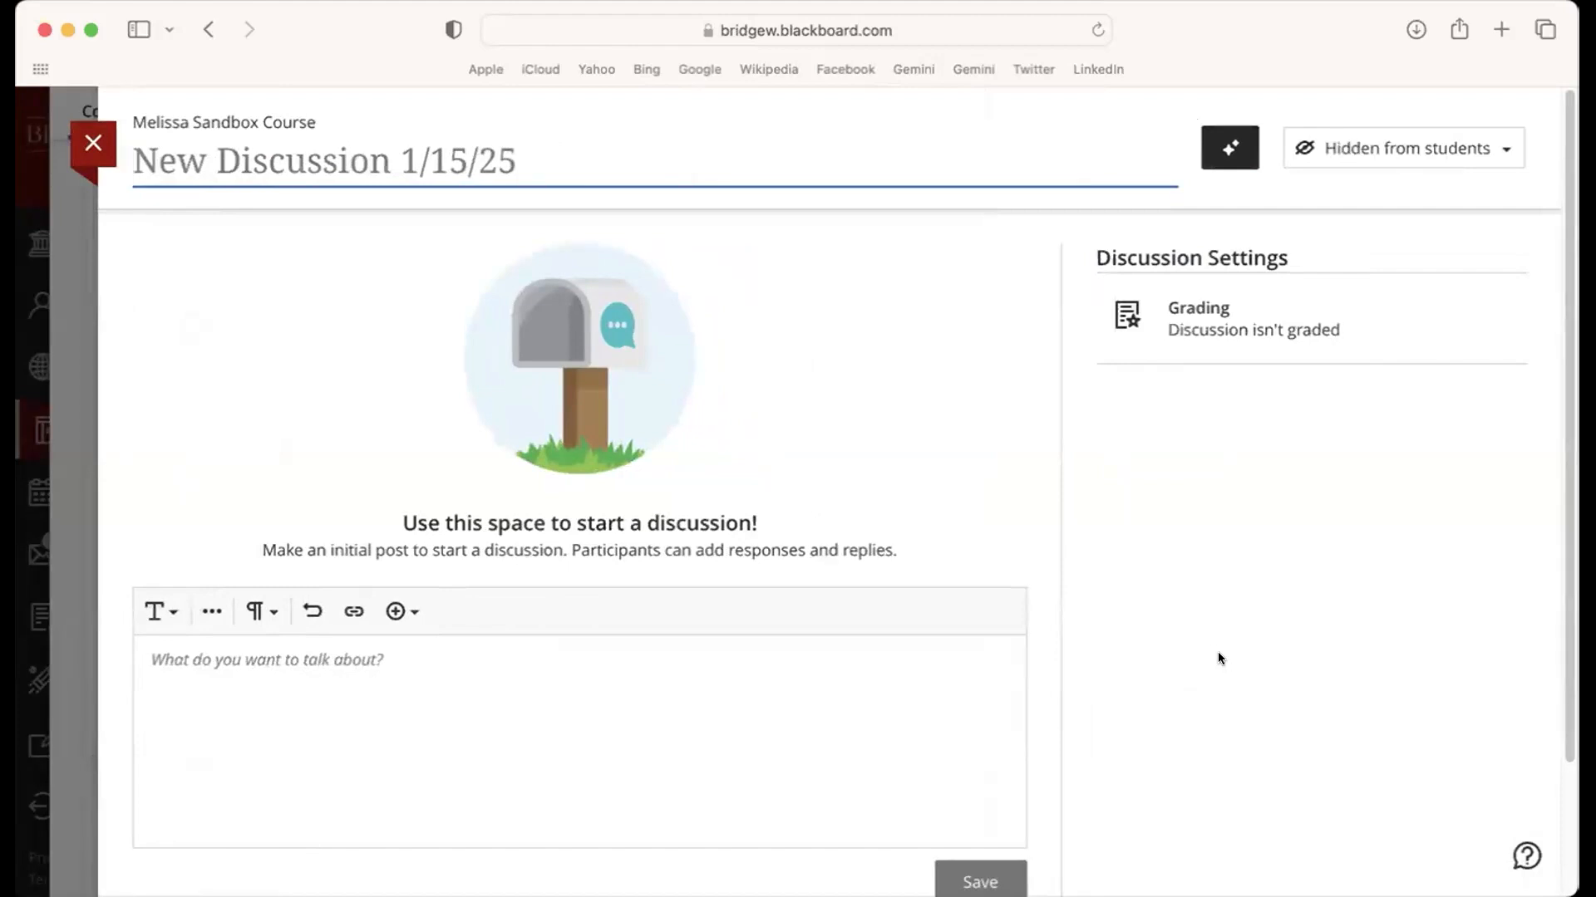
- Enter "Please post once as an initial post and then post two replies." as the discussion's opening message
click(480, 764)
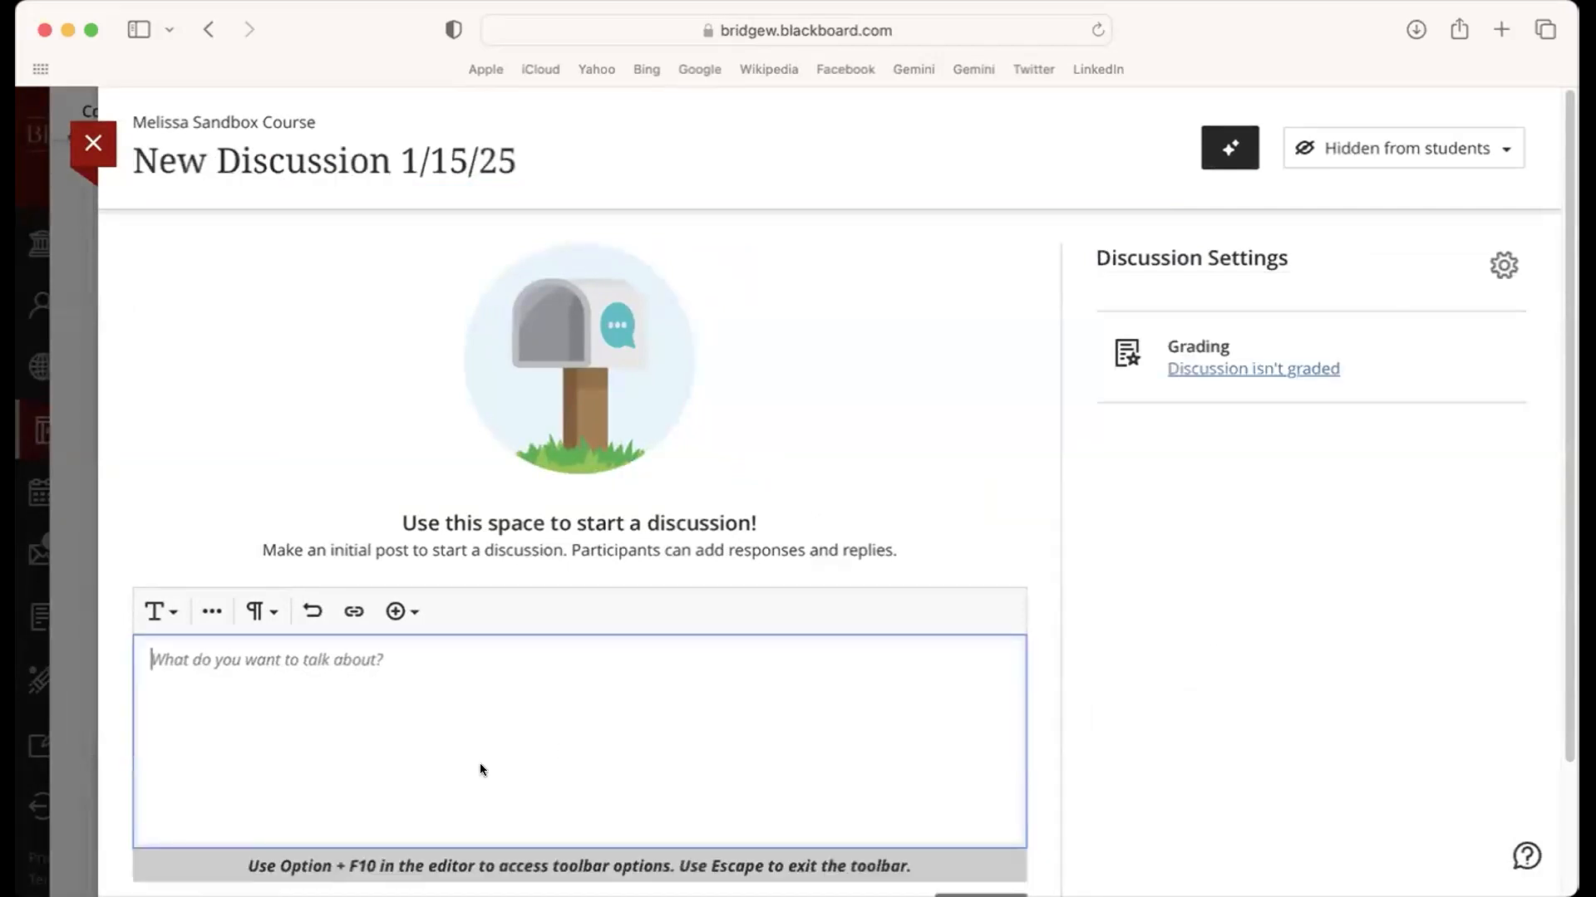
text(Plea)
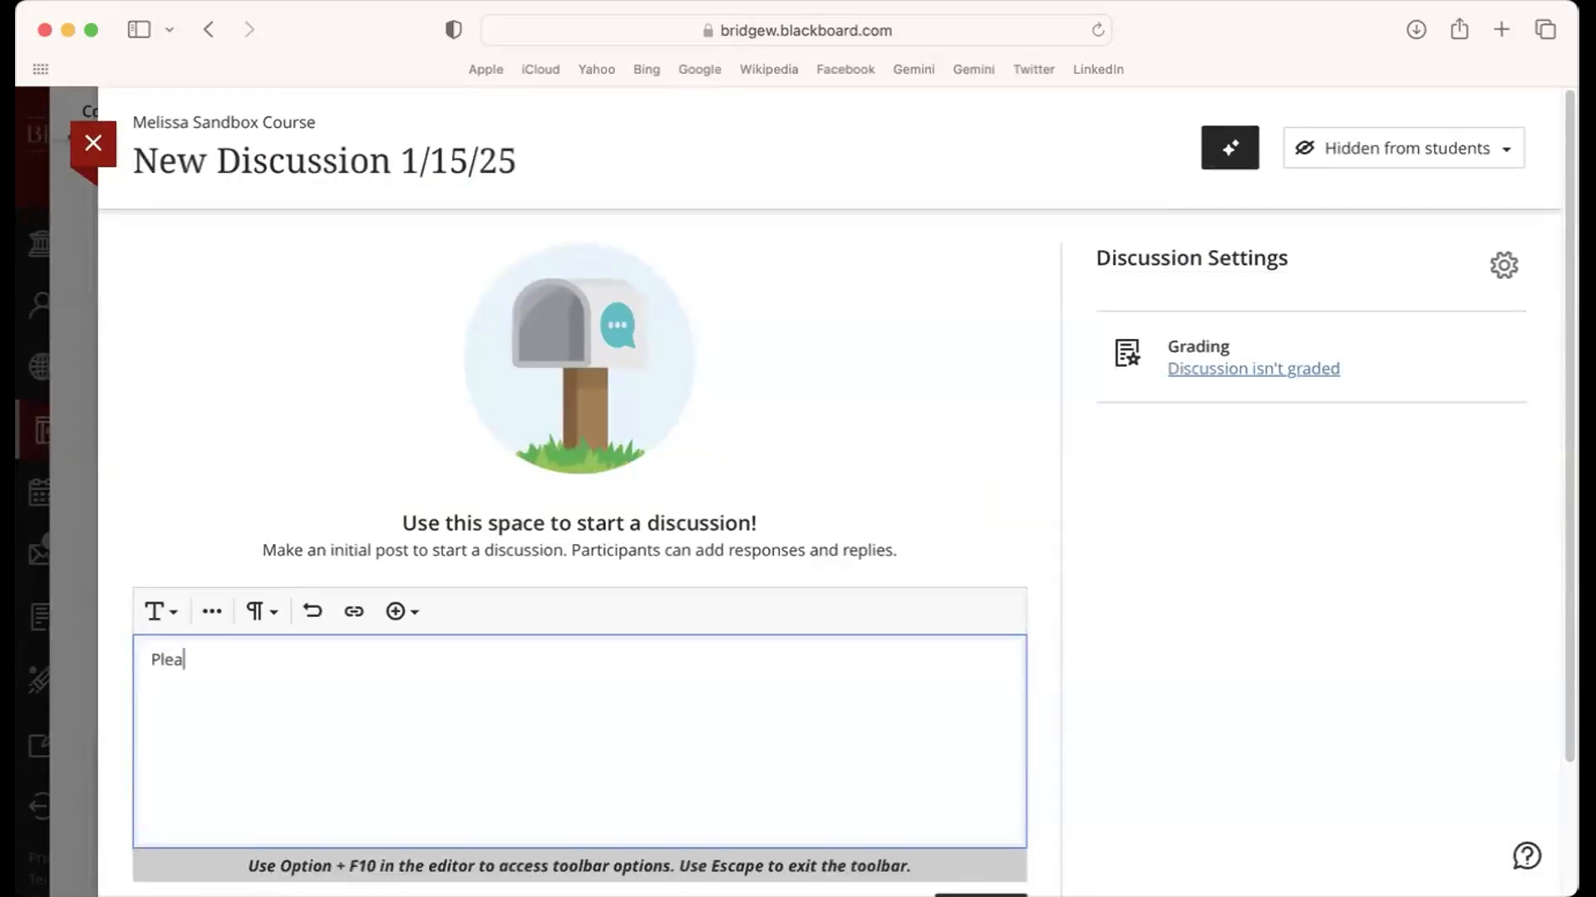
text(se post once as an i)
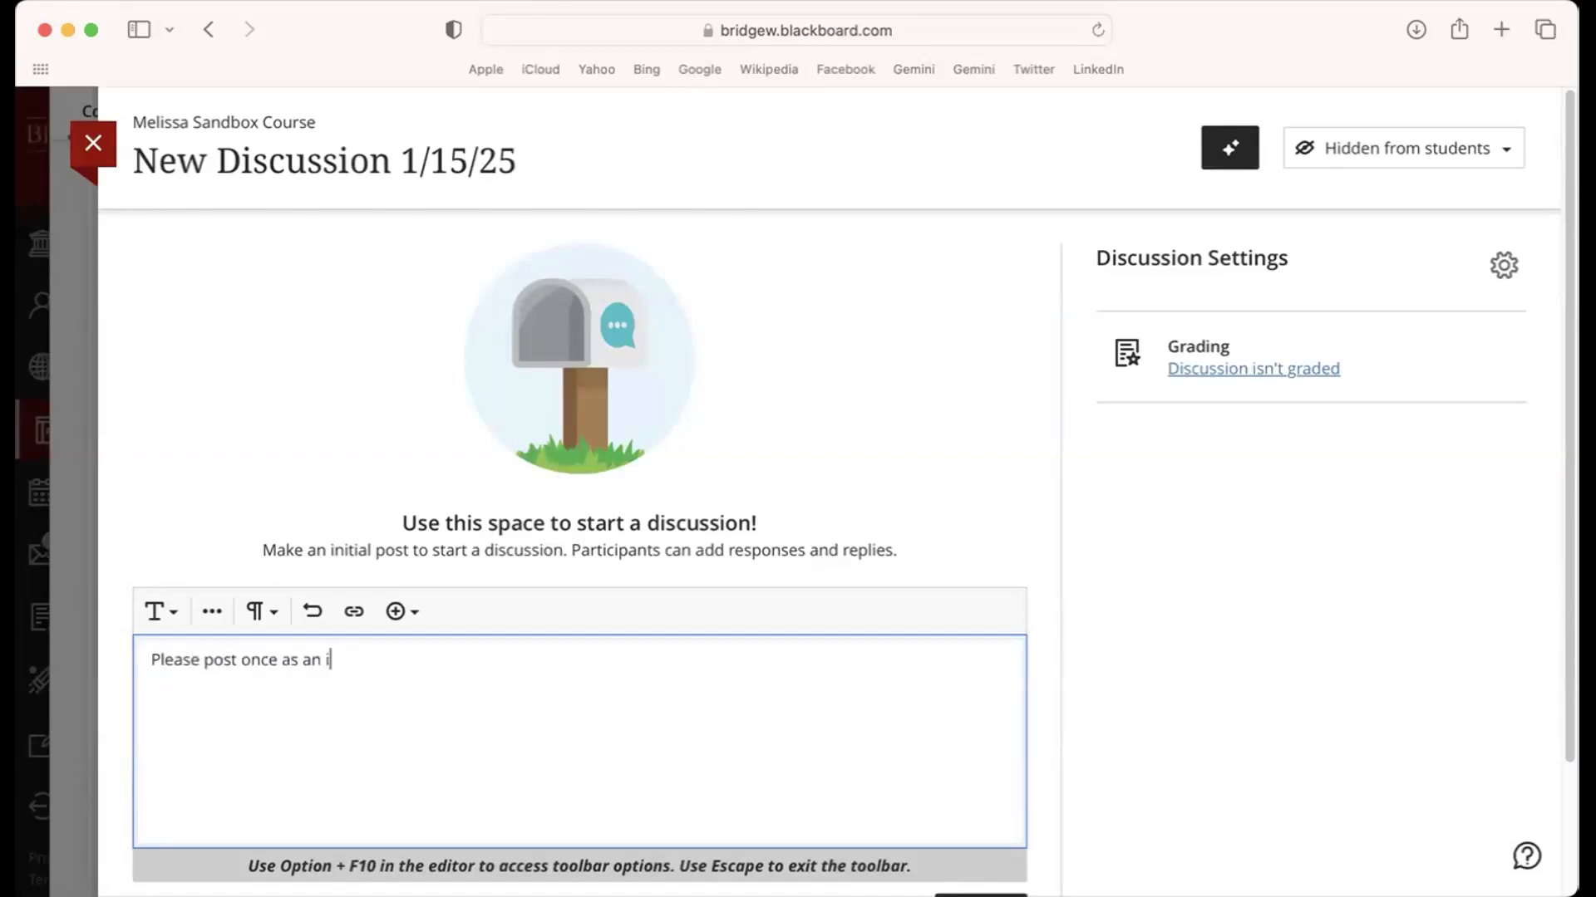
text(nitial post and then p)
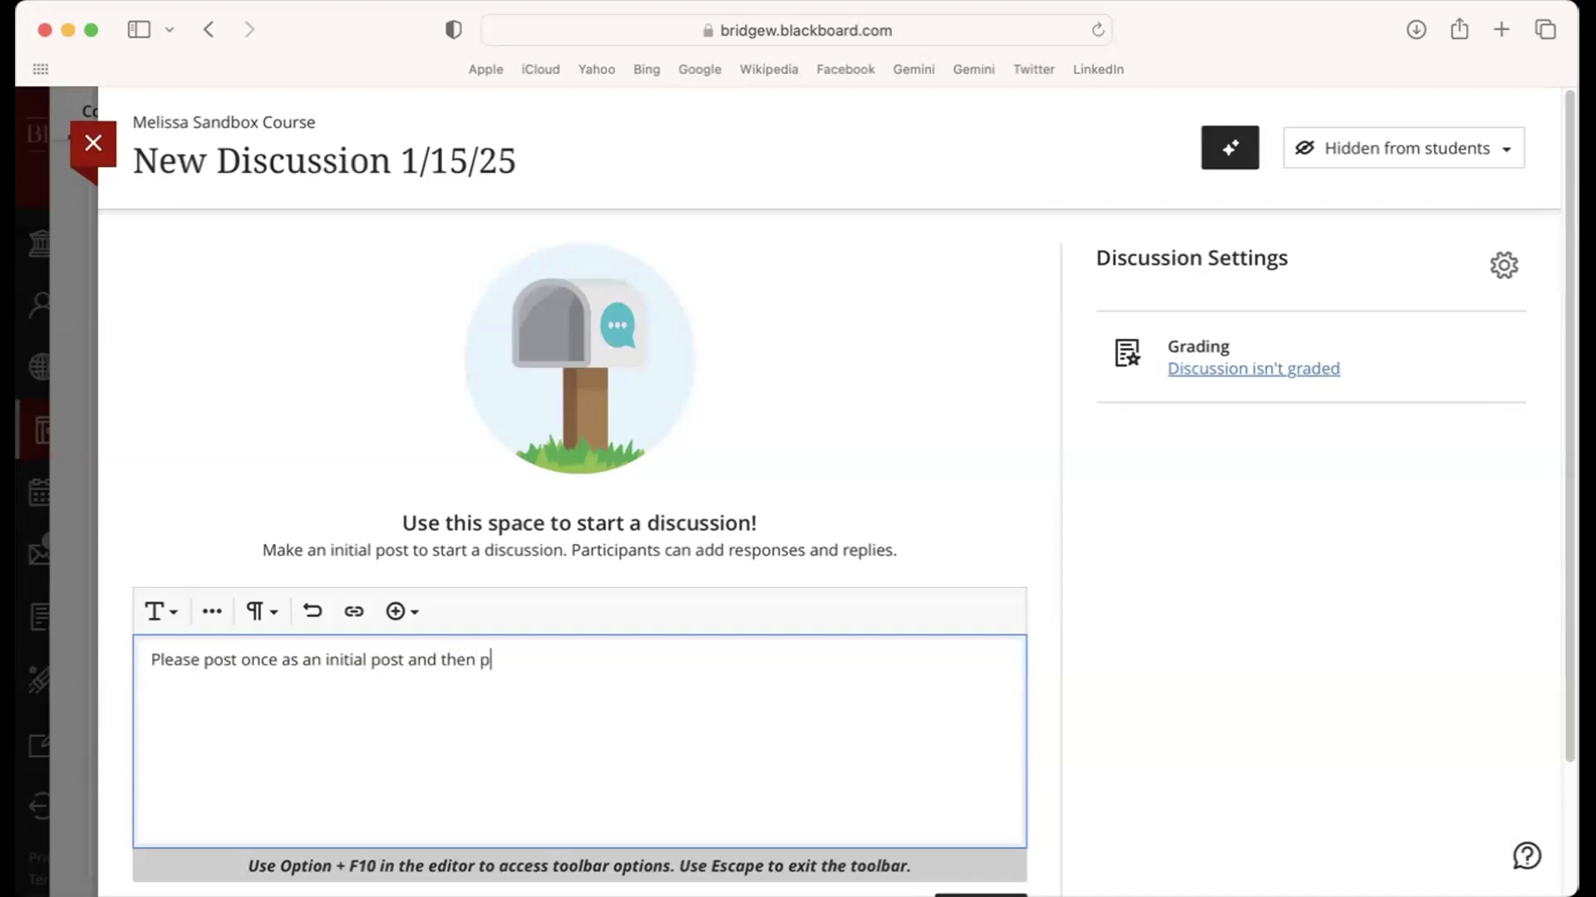
text(ost two replies.)
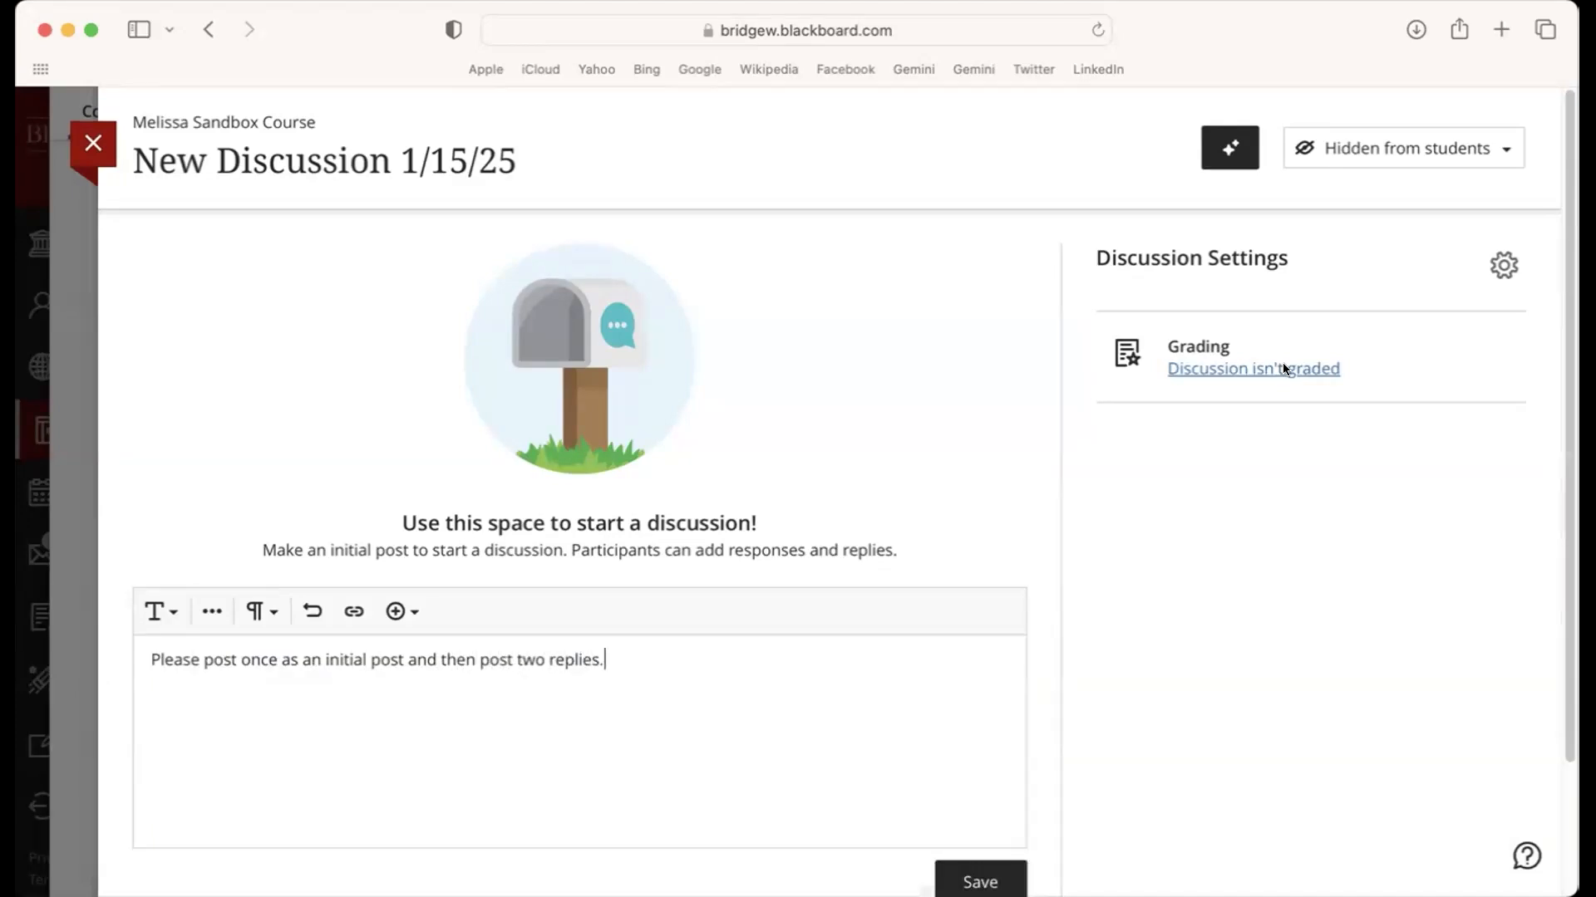
- Open the new discussion's settings and make it count for a grade
click(1284, 368)
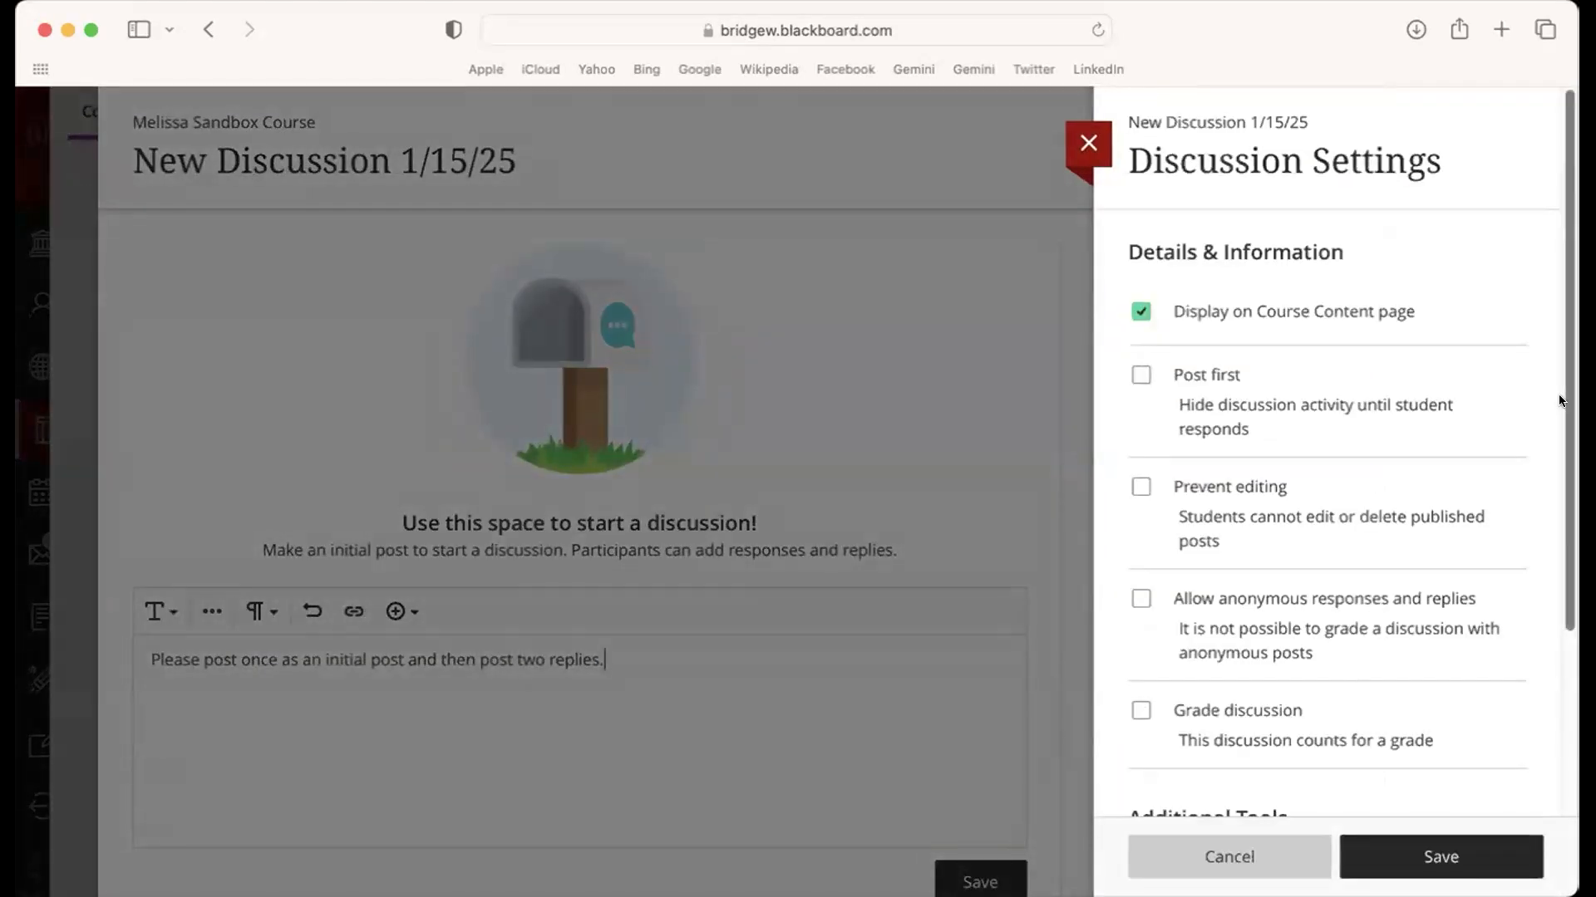
scroll(1426, 810, down, 2)
scroll(1424, 810, down, 1)
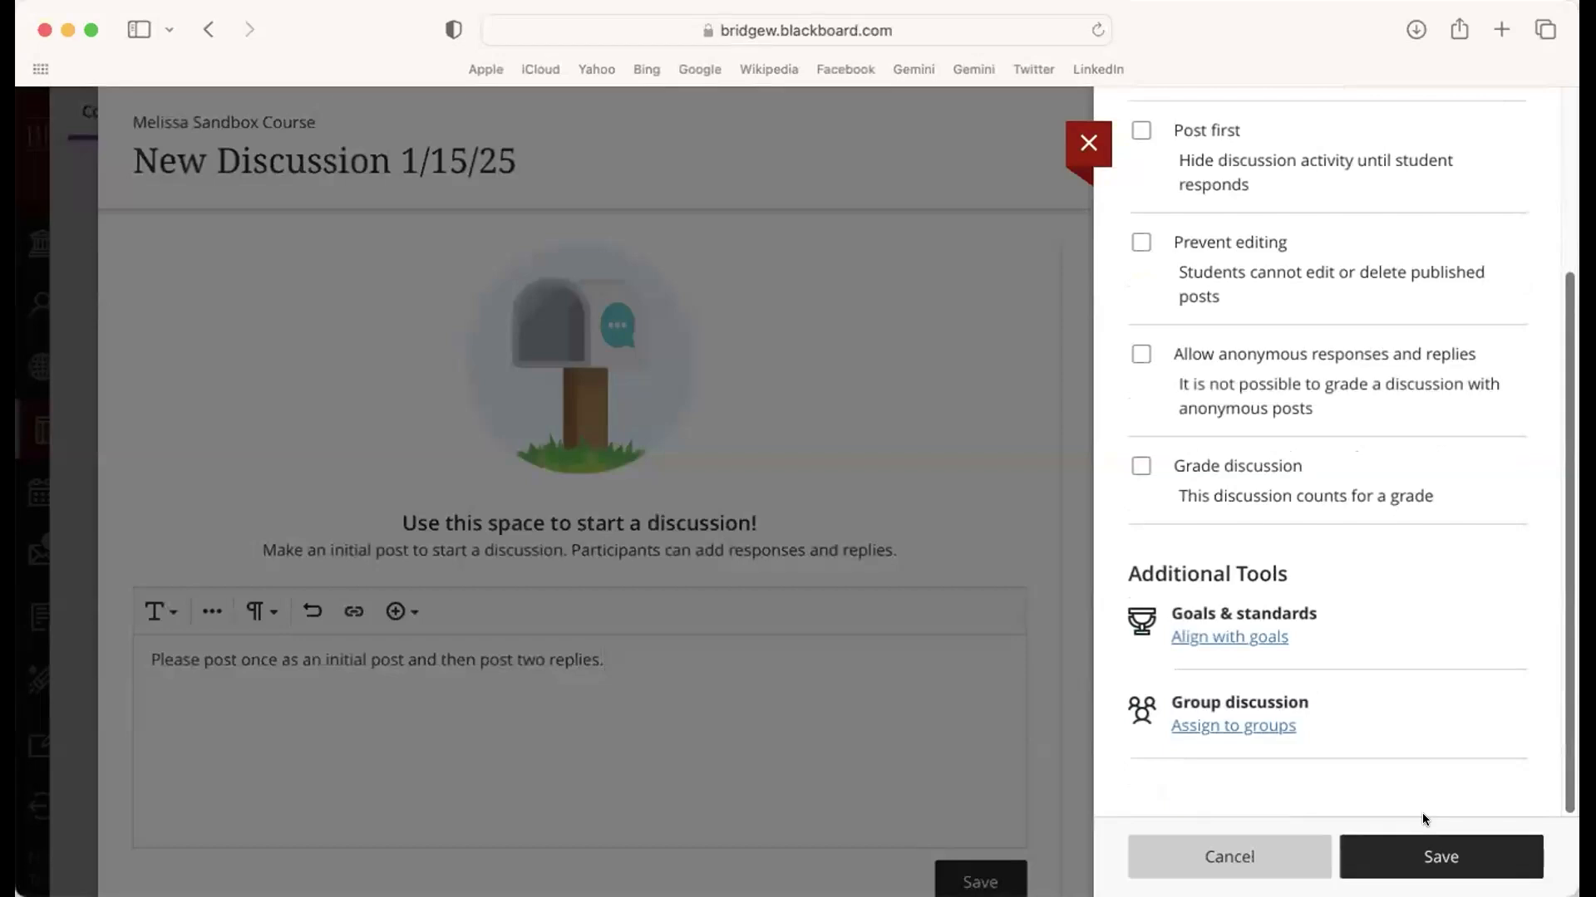
scroll(1517, 400, up, 3)
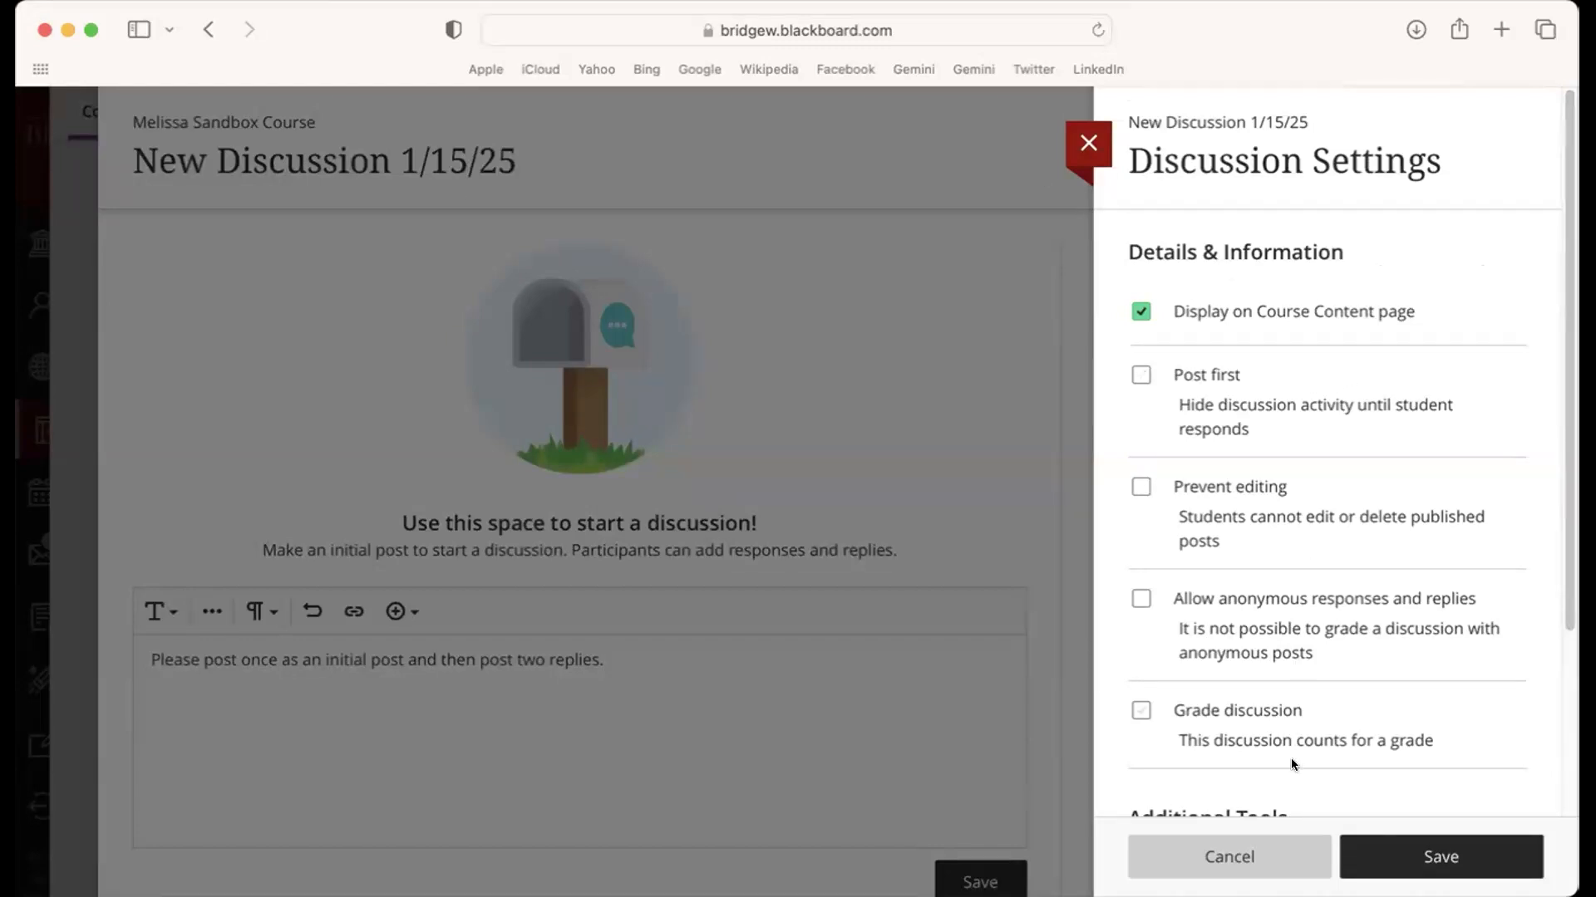
click(1142, 713)
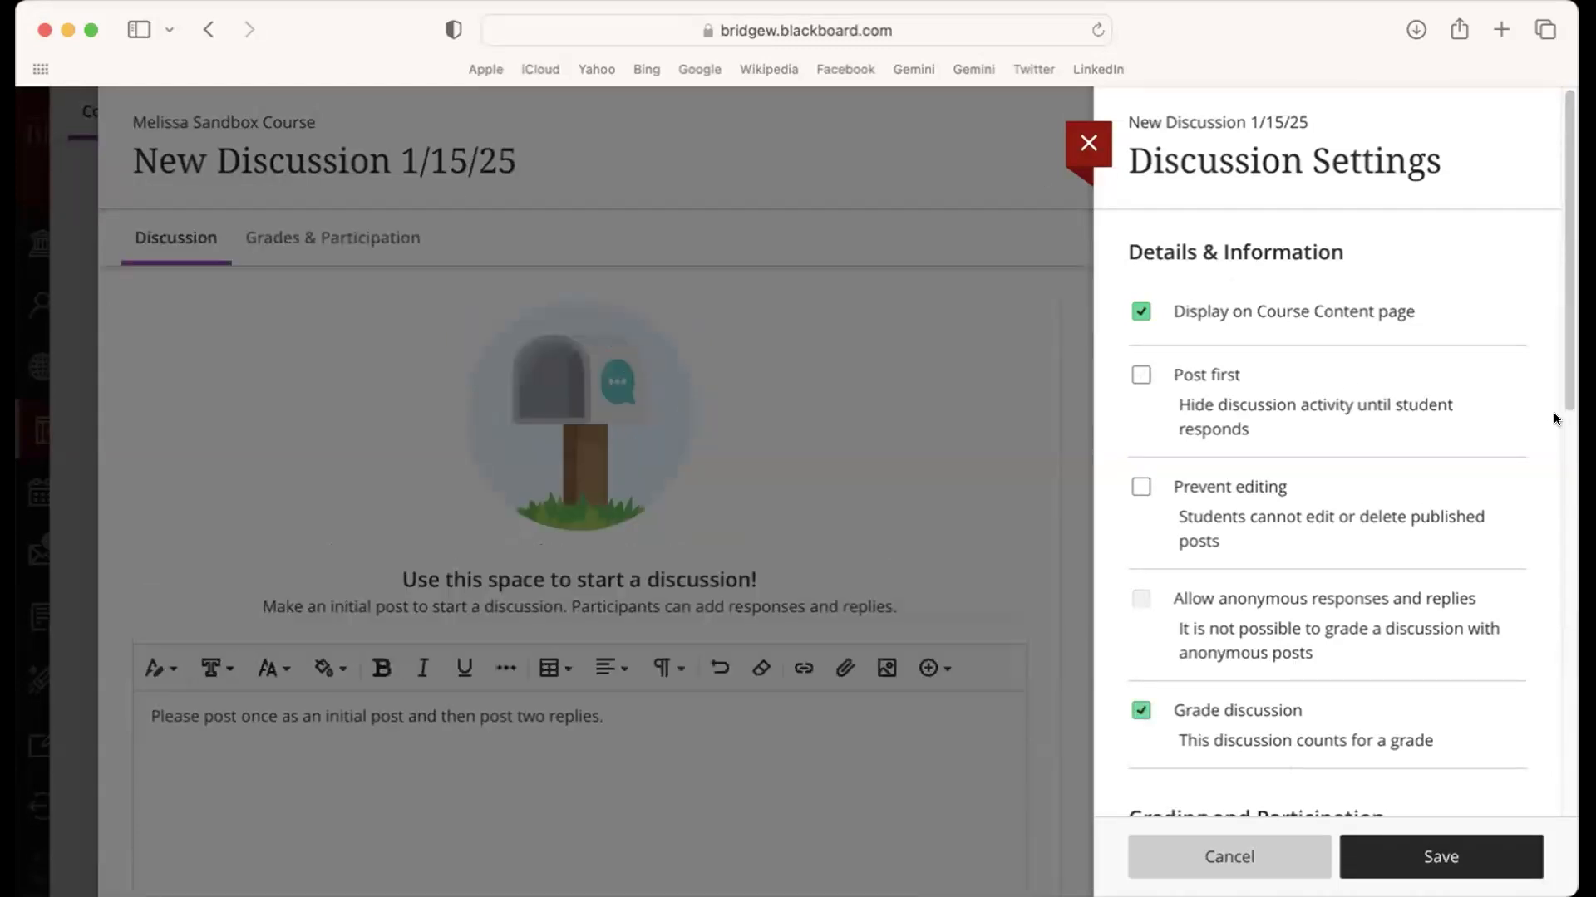
- Add the Discussion Fall 2018 rubric as the discussion's grading rubric
drag(1570, 446, 1562, 619)
scroll(1554, 623, down, 2)
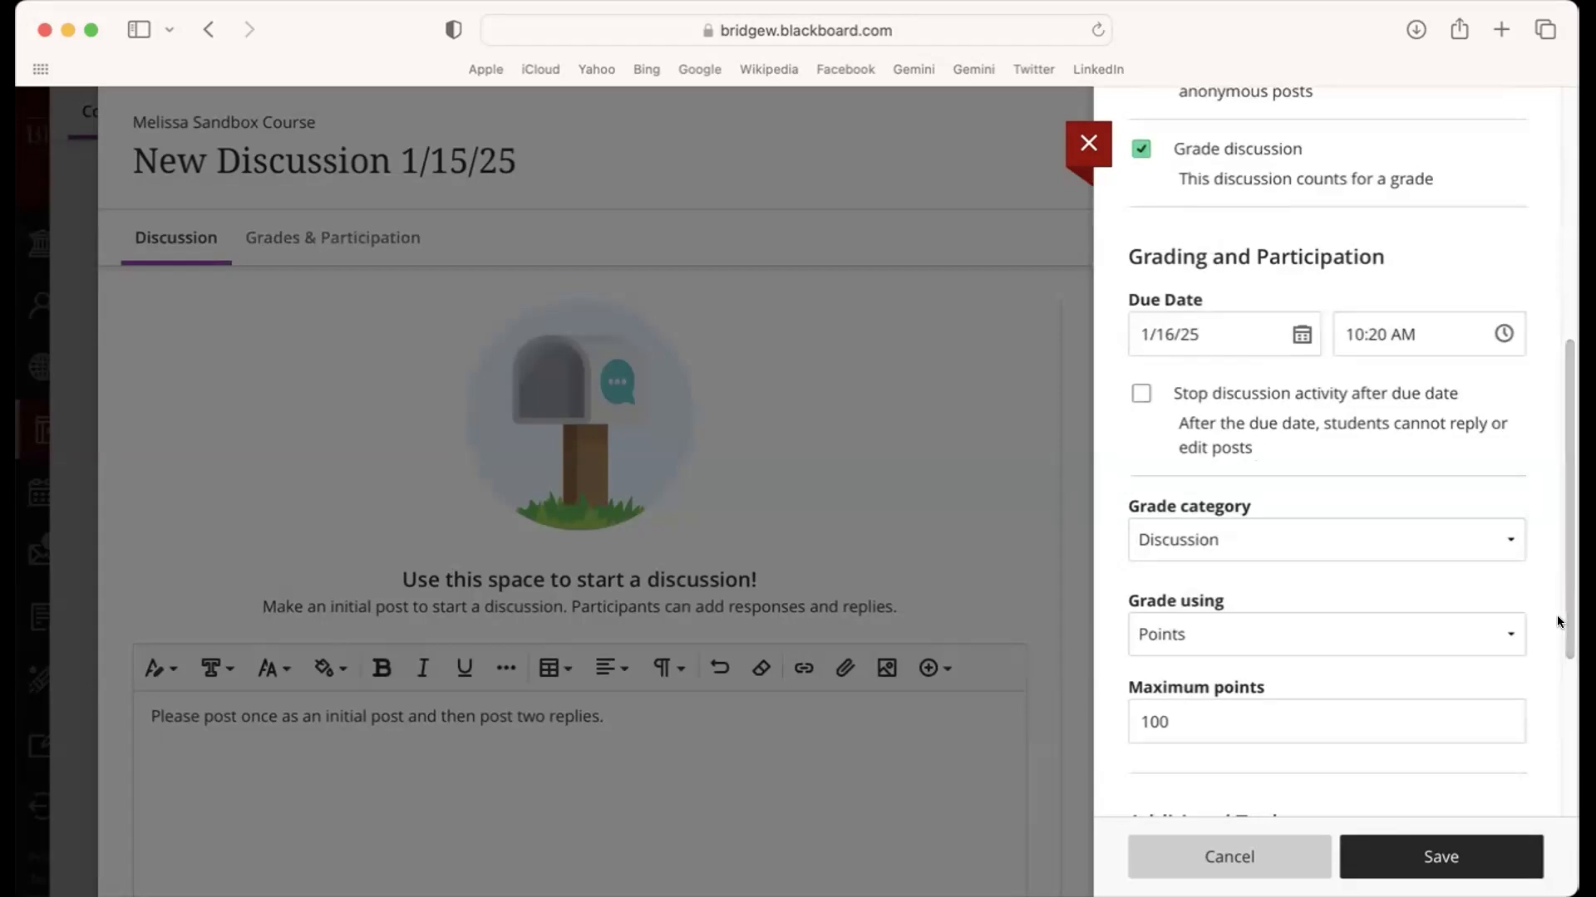
scroll(1504, 748, down, 5)
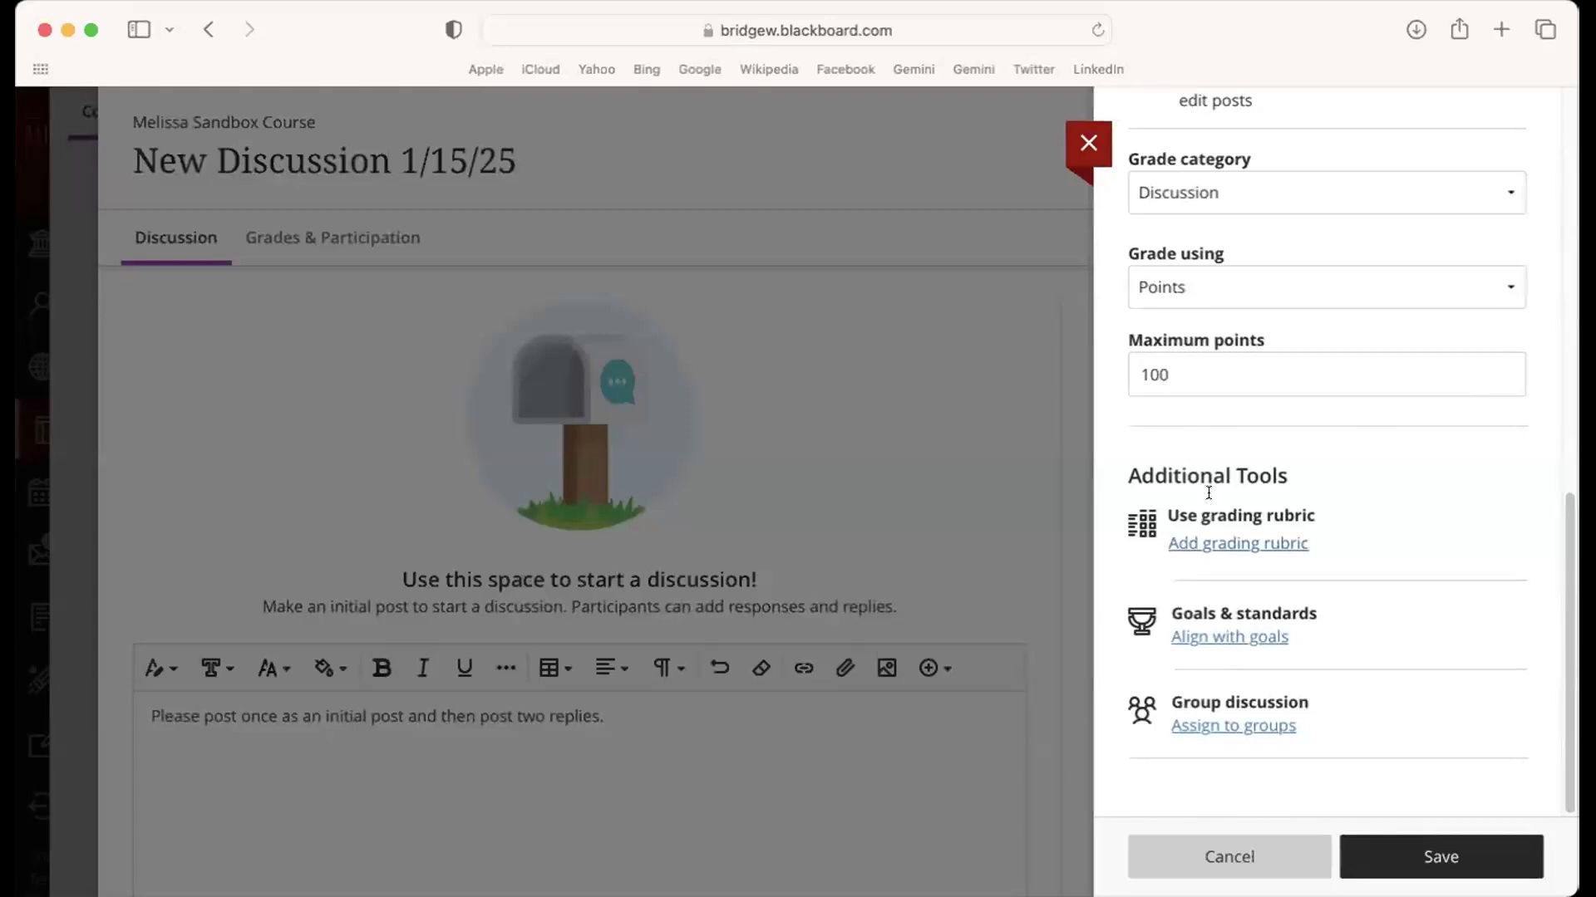
click(1192, 545)
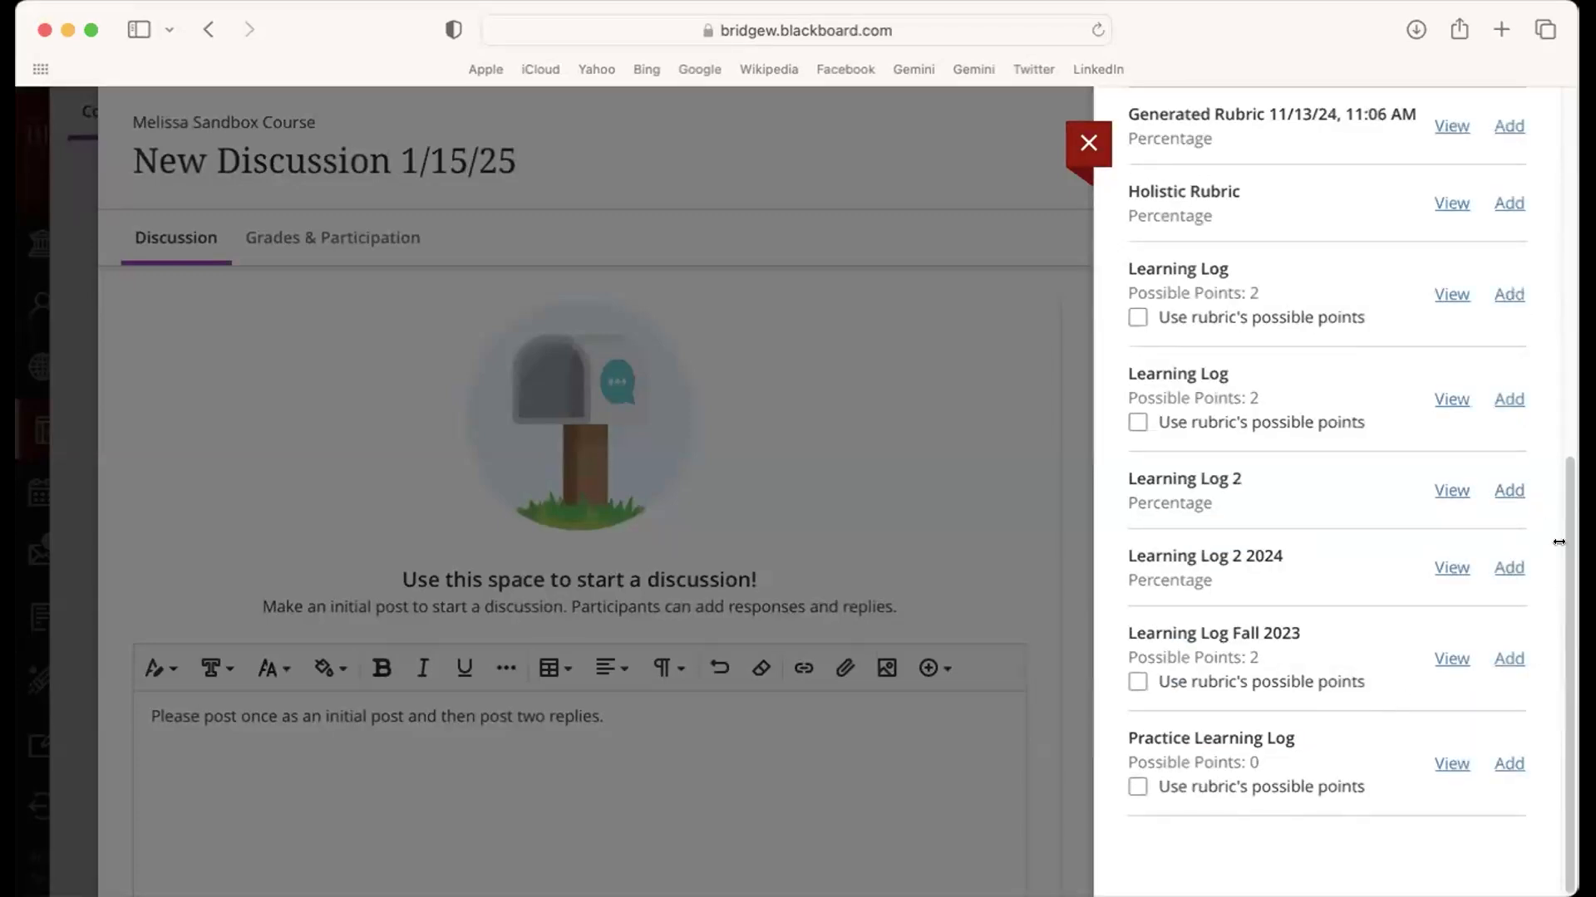
scroll(1560, 582, up, 3)
scroll(1568, 504, up, 1)
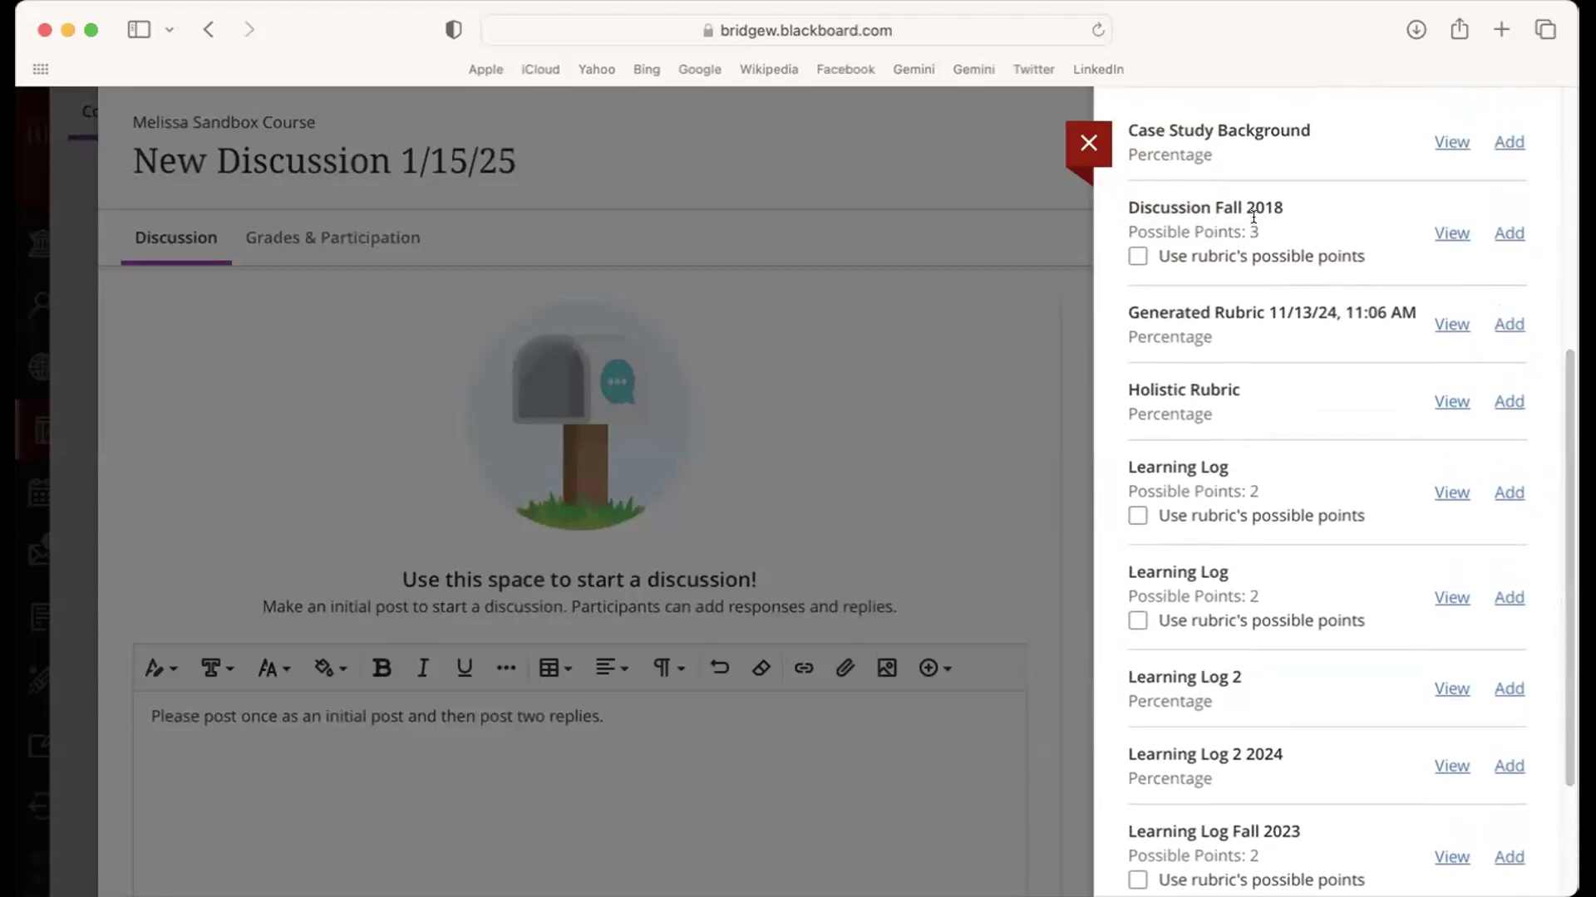
click(1508, 234)
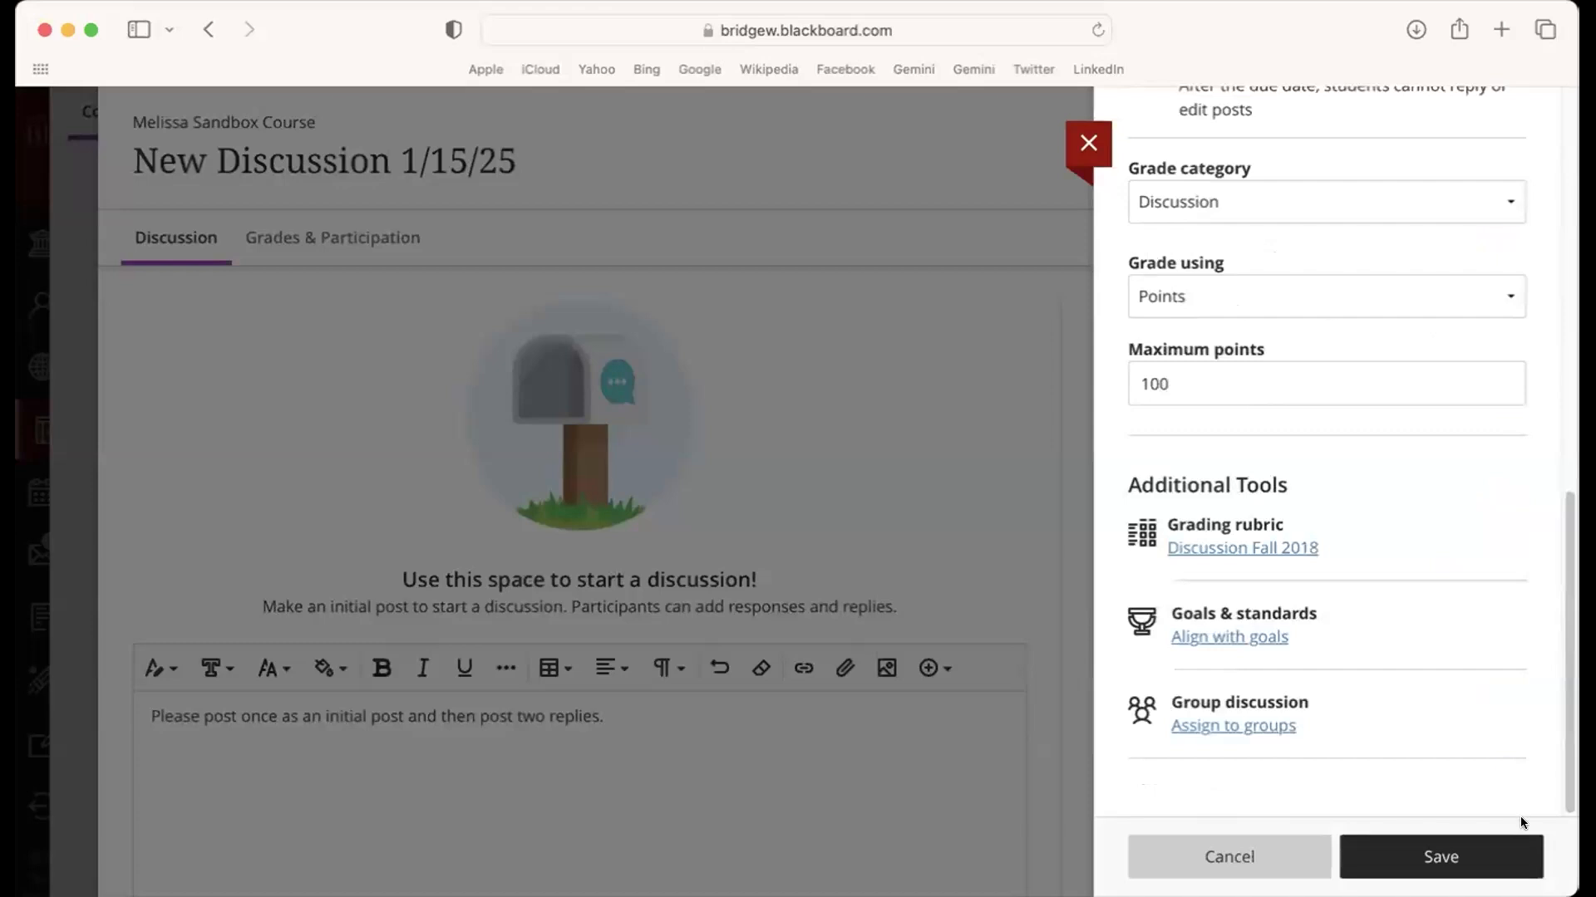
- Set the discussion's maximum points to 10 and save the discussion settings
click(1207, 383)
key(BackSpace)
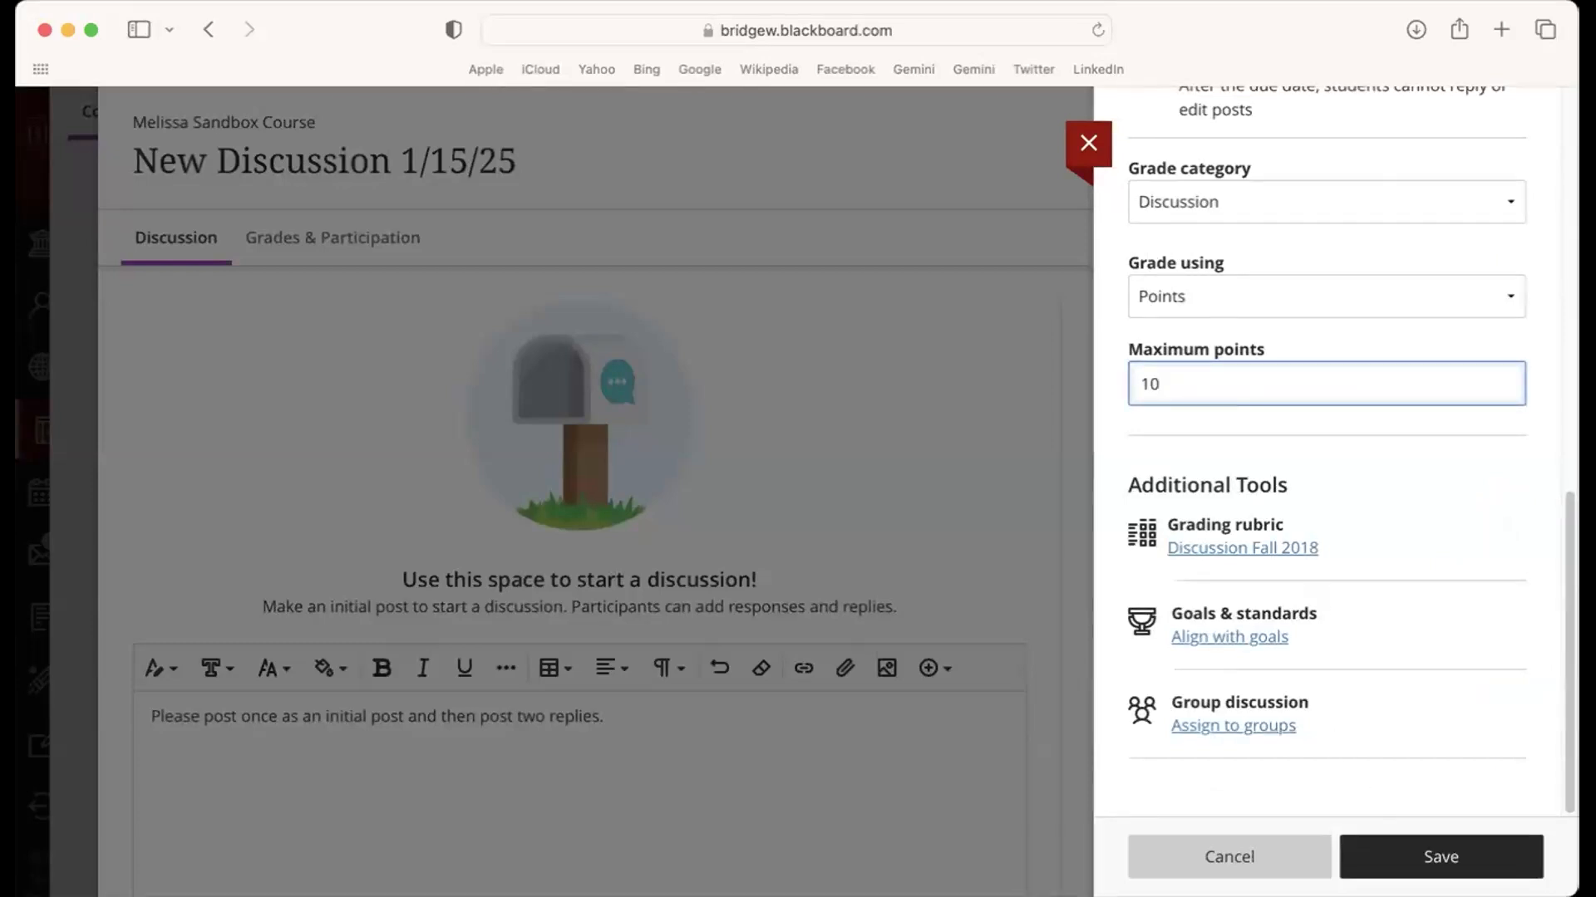
click(1397, 849)
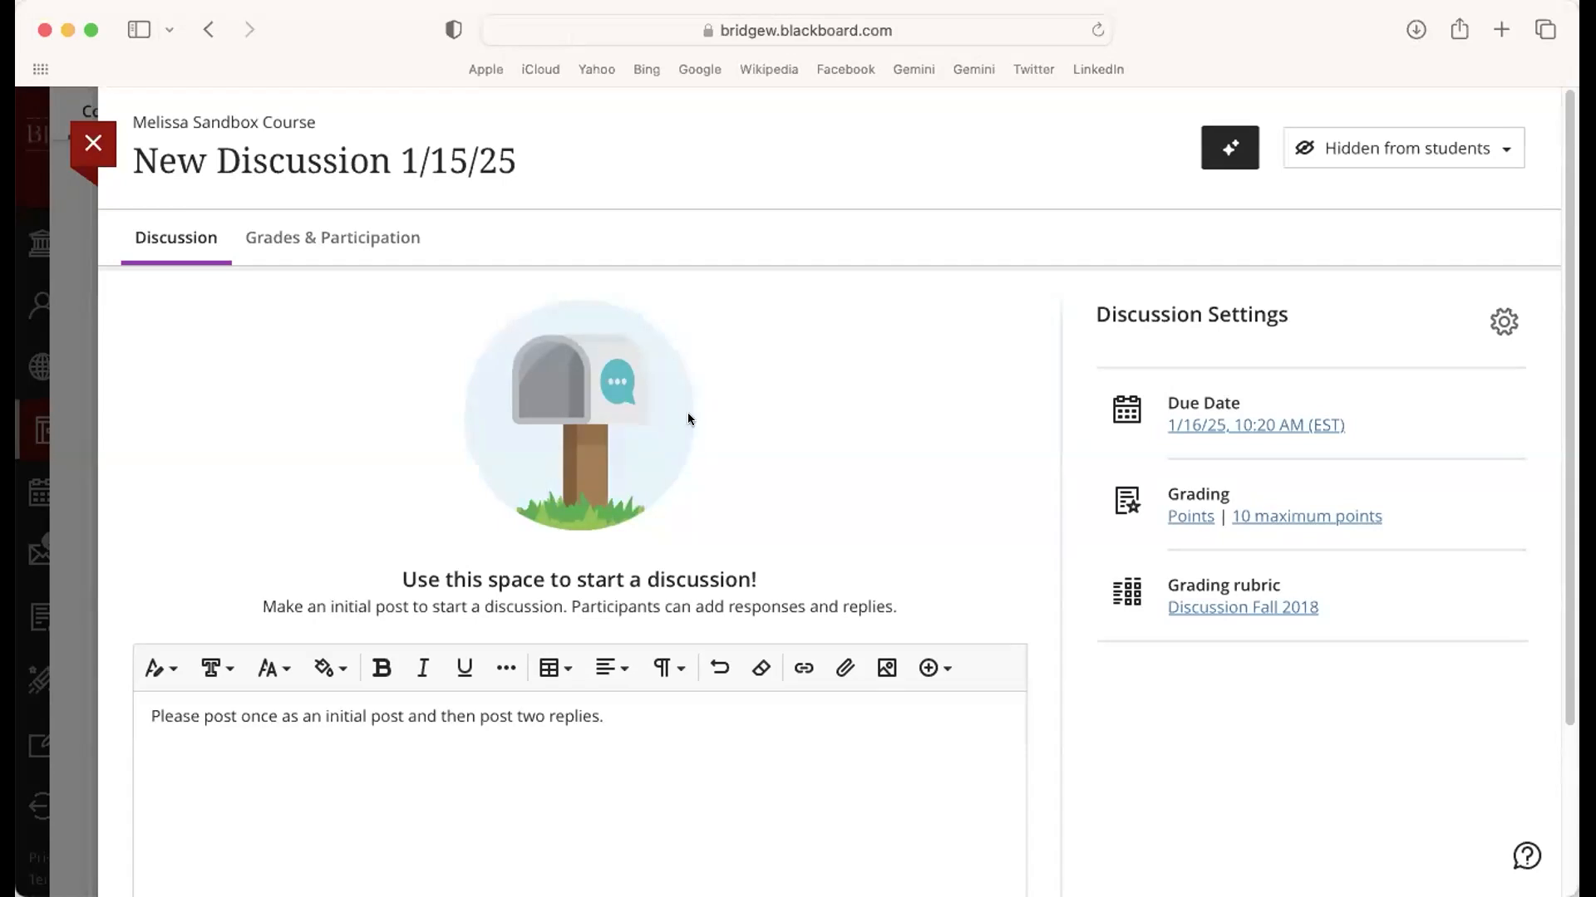
- Save the discussion's opening message and make the discussion visible to students
scroll(1383, 422, down, 2)
click(979, 776)
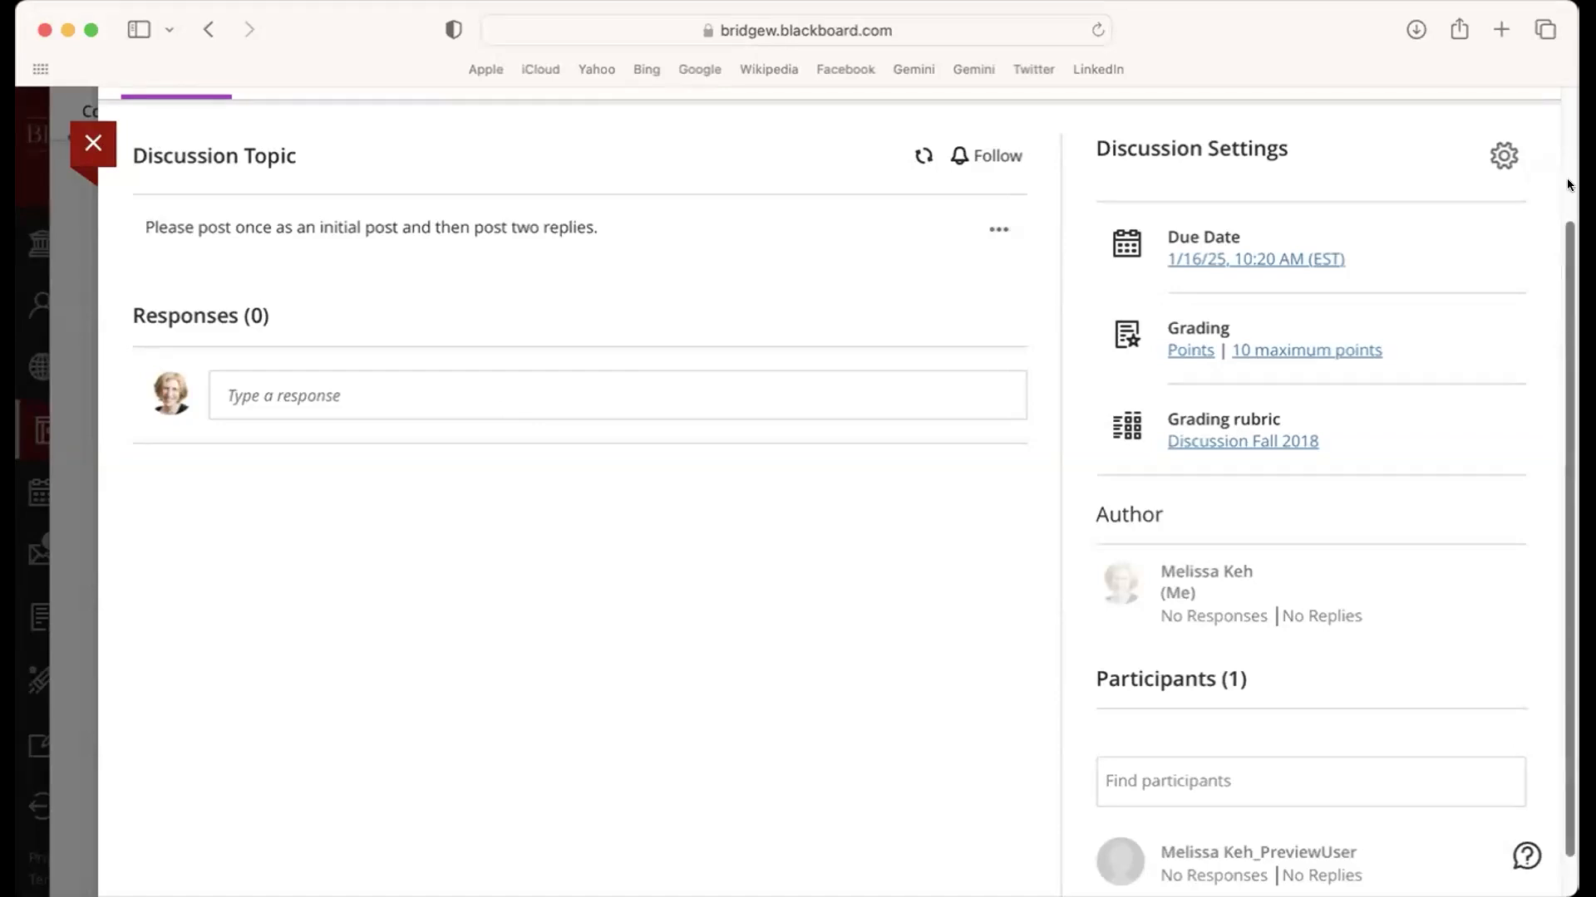
scroll(1496, 266, up, 3)
click(1371, 148)
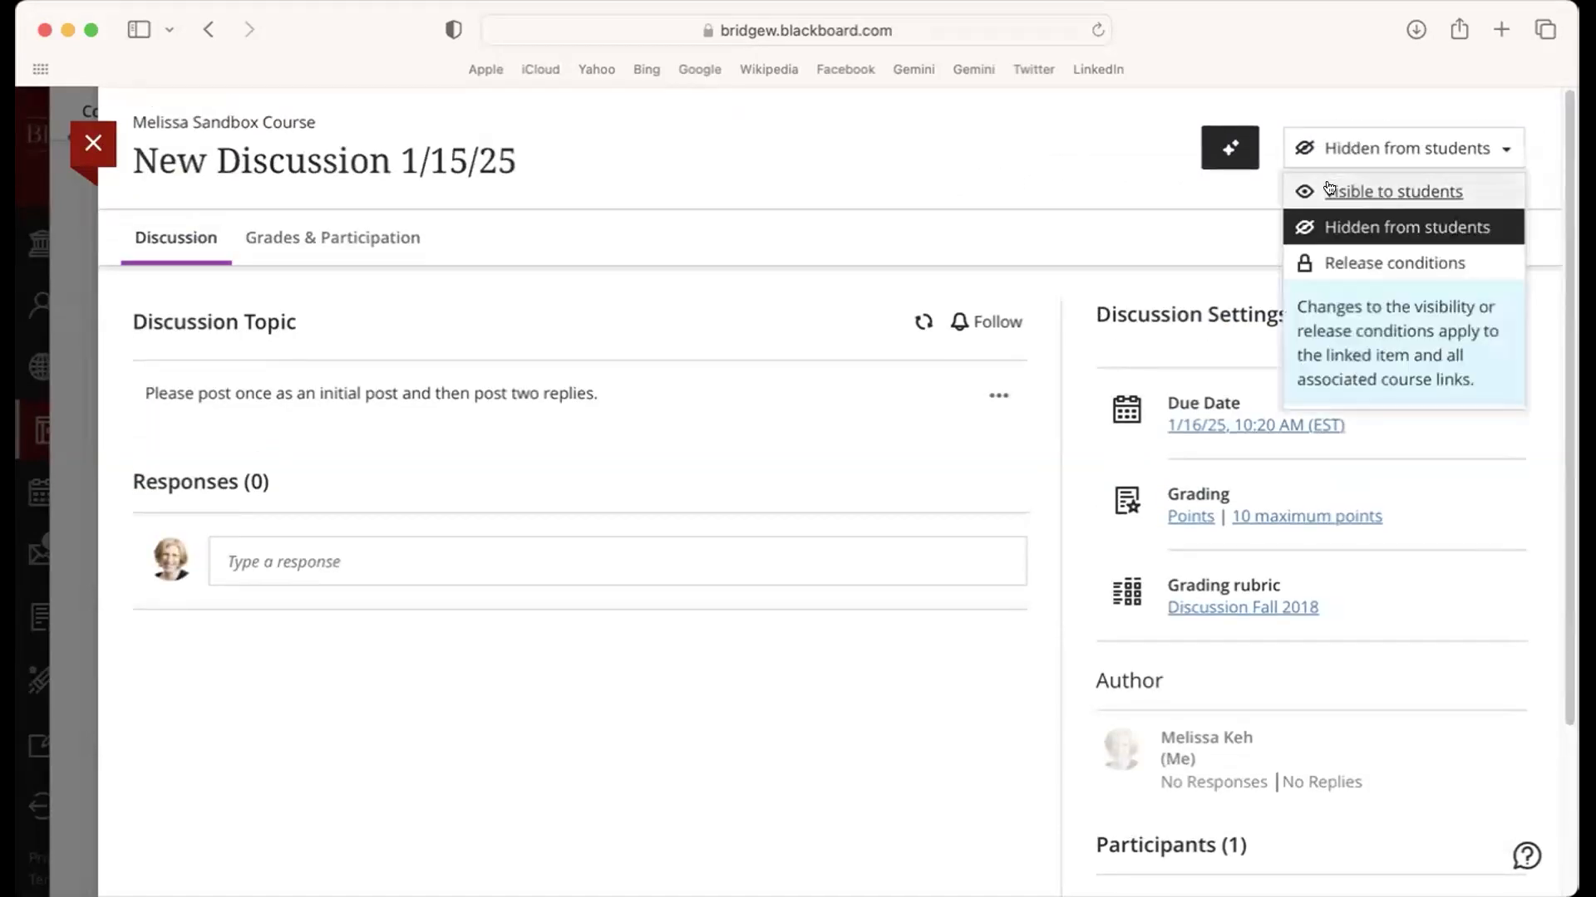
click(1326, 187)
- Rename the discussion as "Creating Great Discussions" and close it
click(540, 160)
drag(519, 159, 133, 137)
key(BackSpace)
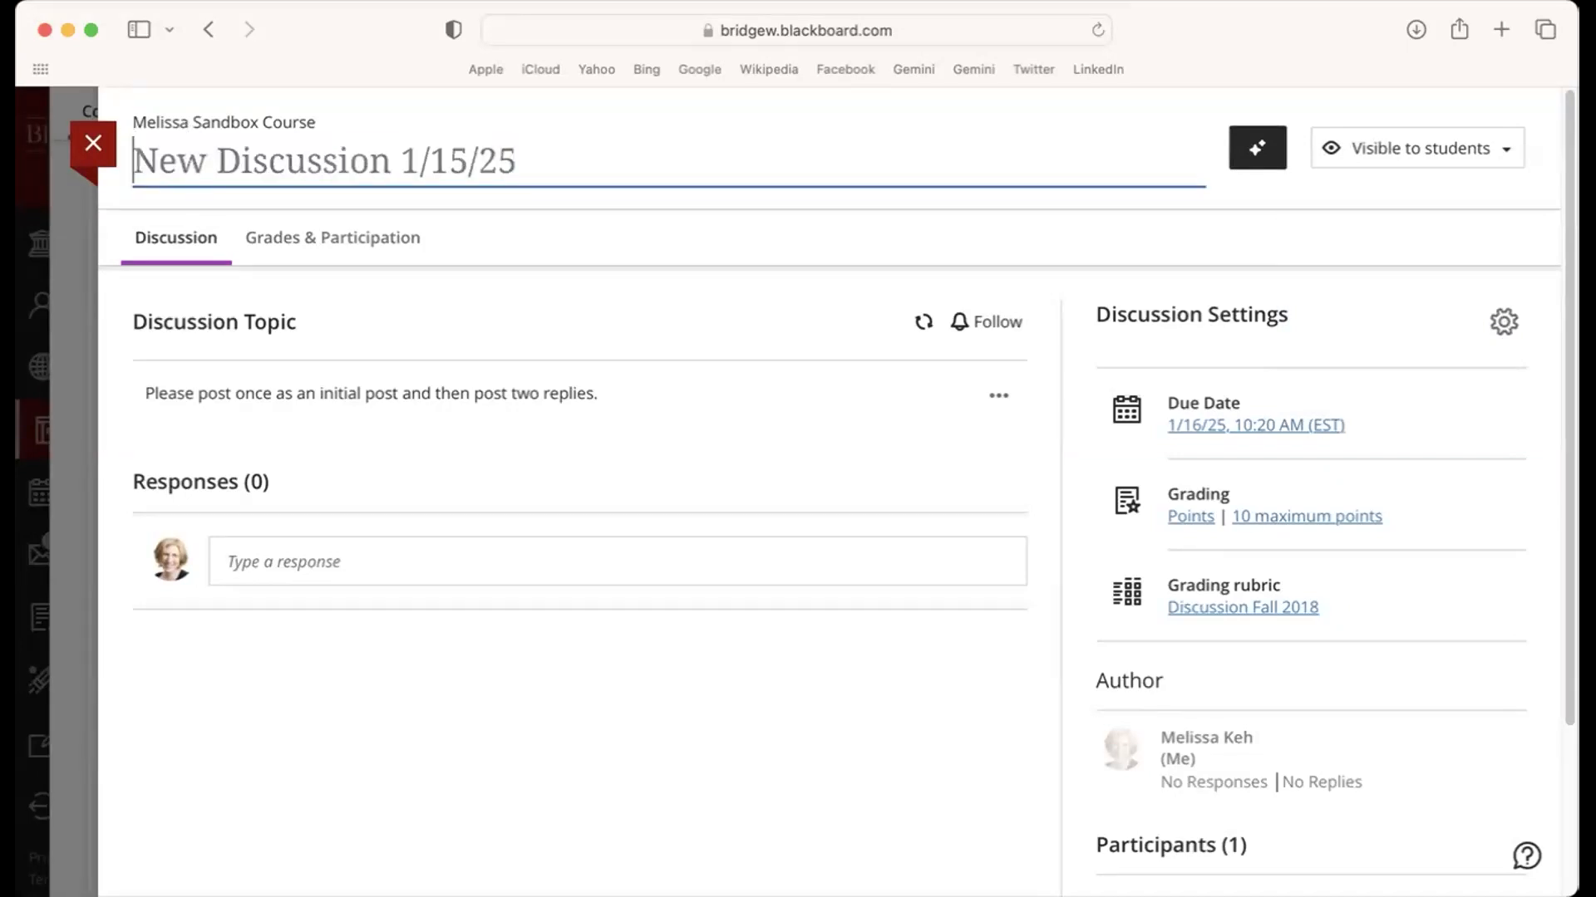
text(Gre)
key(BackSpace)
key(BackSpace)
key(BackSpace)
text(C)
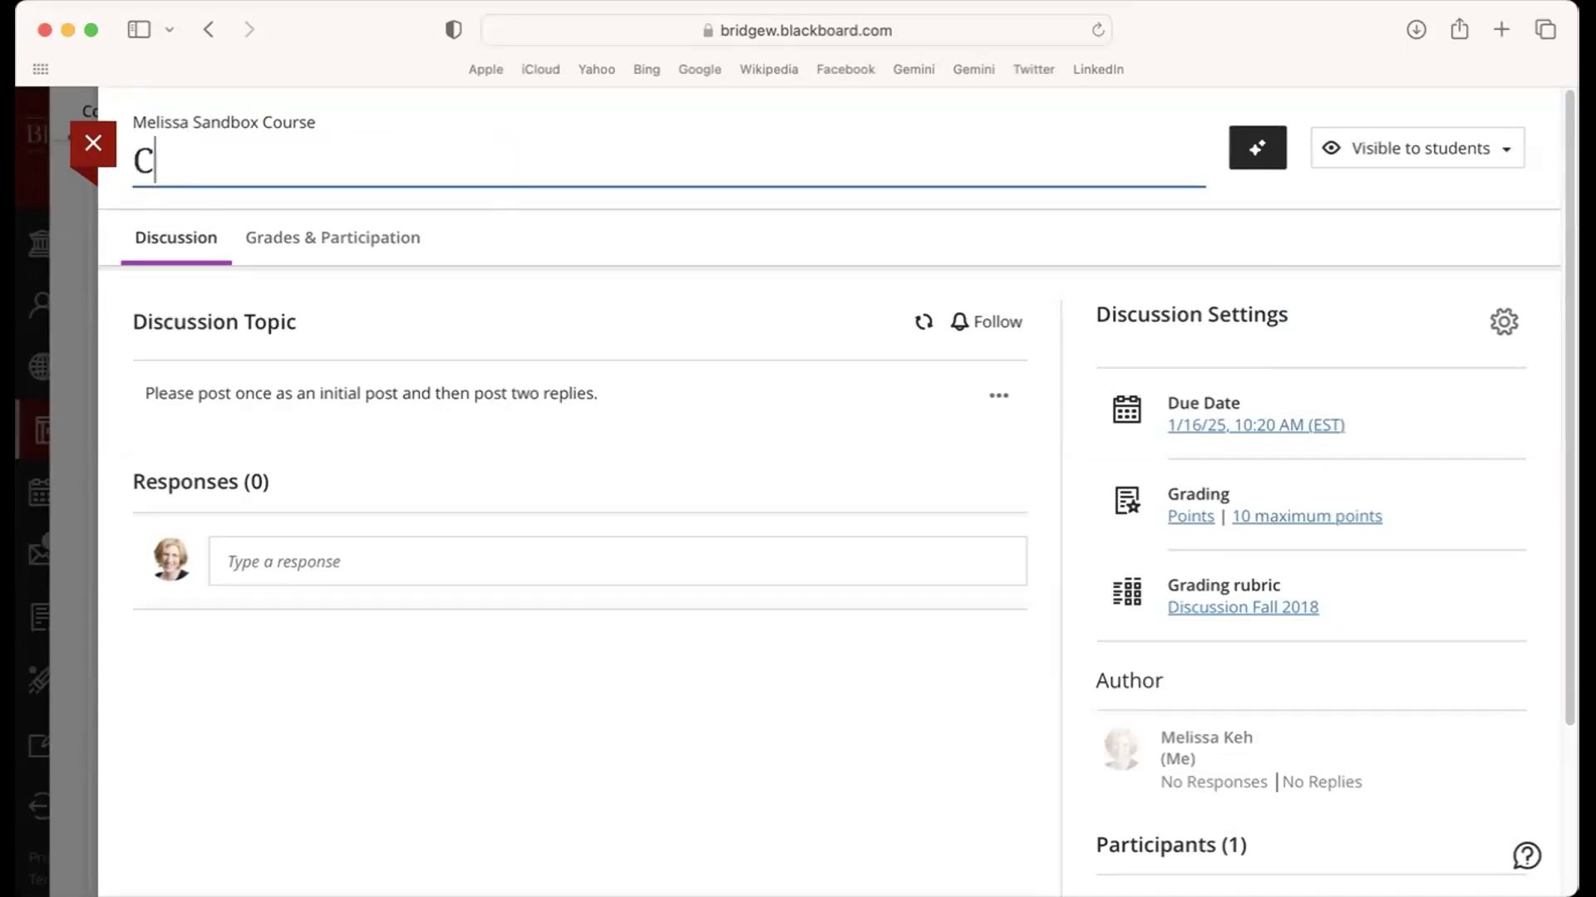
text(reating Great Discussins)
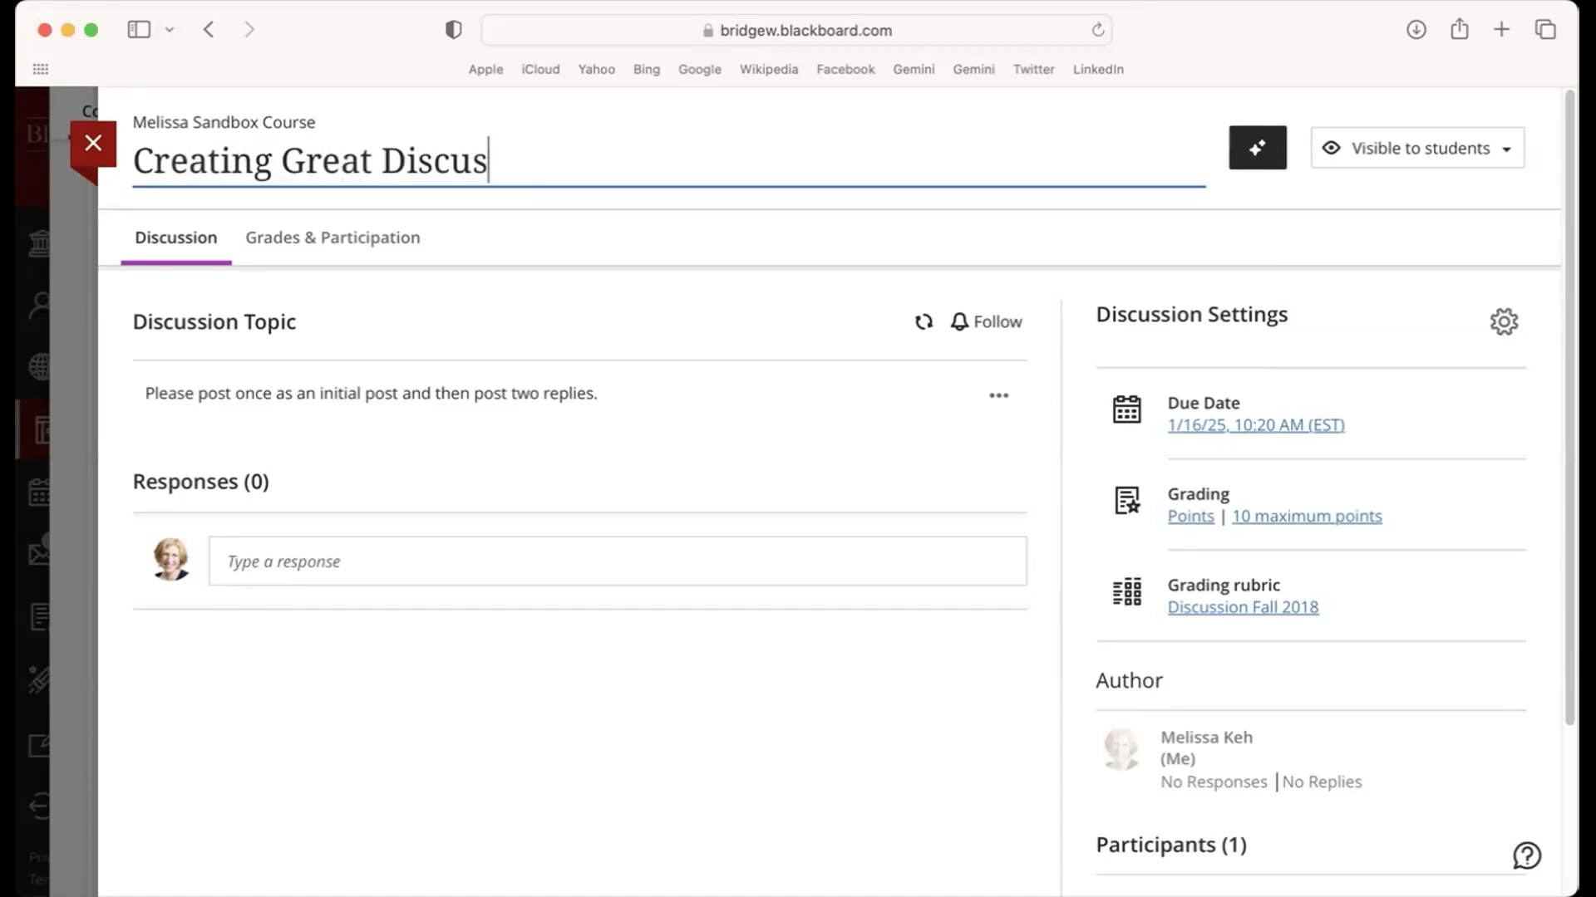
key(BackSpace)
key(BackSpace)
text(onws)
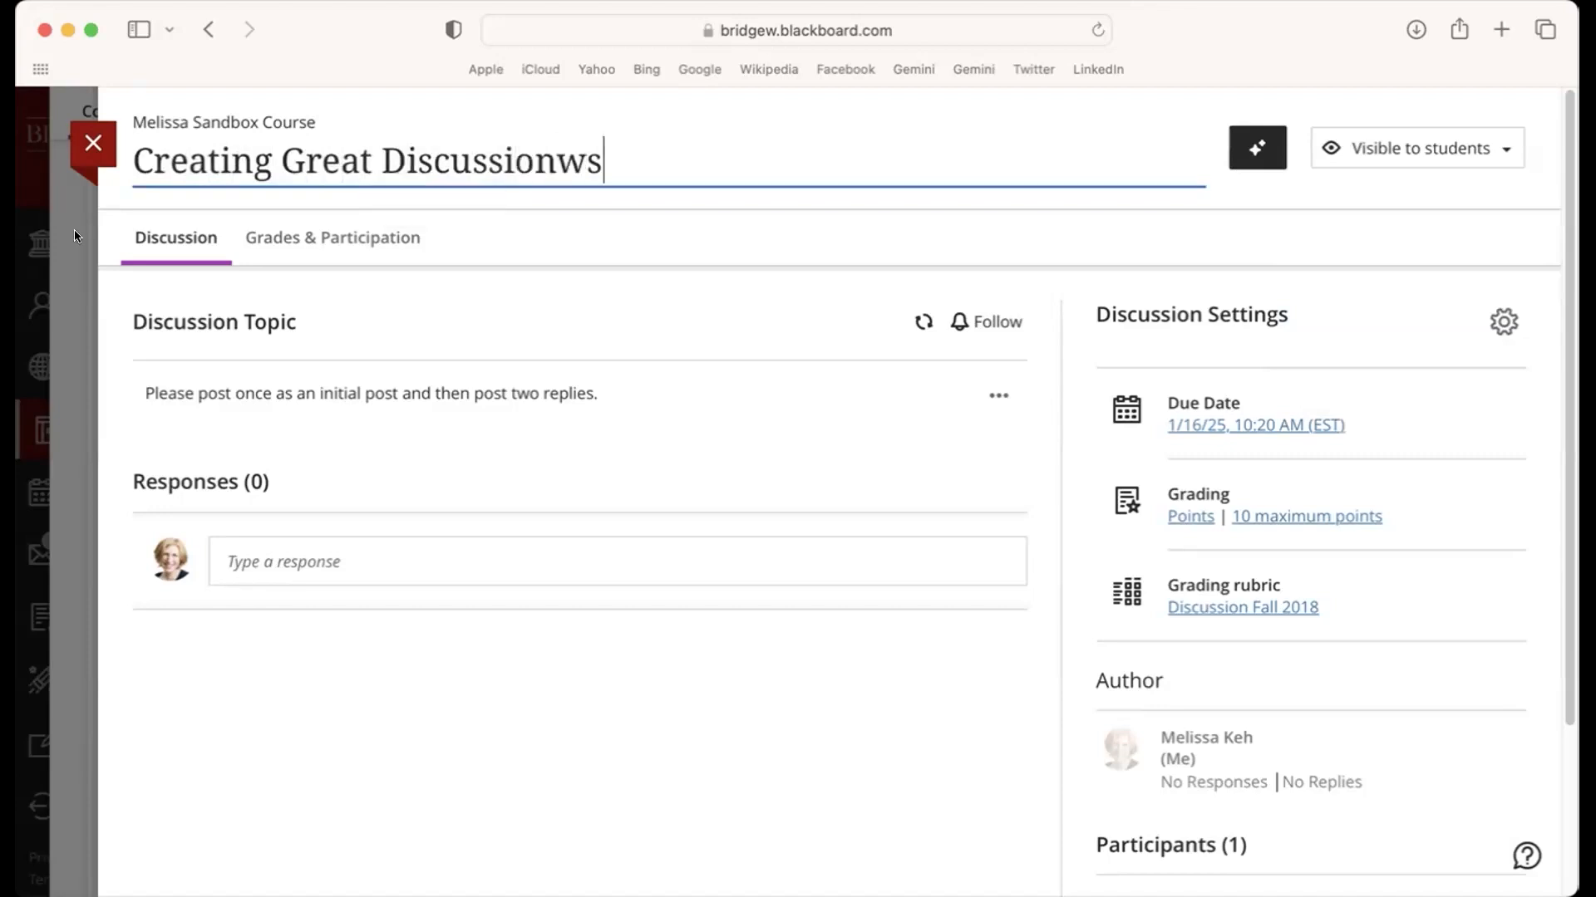
key(BackSpace)
key(BackSpace)
text(s)
click(662, 213)
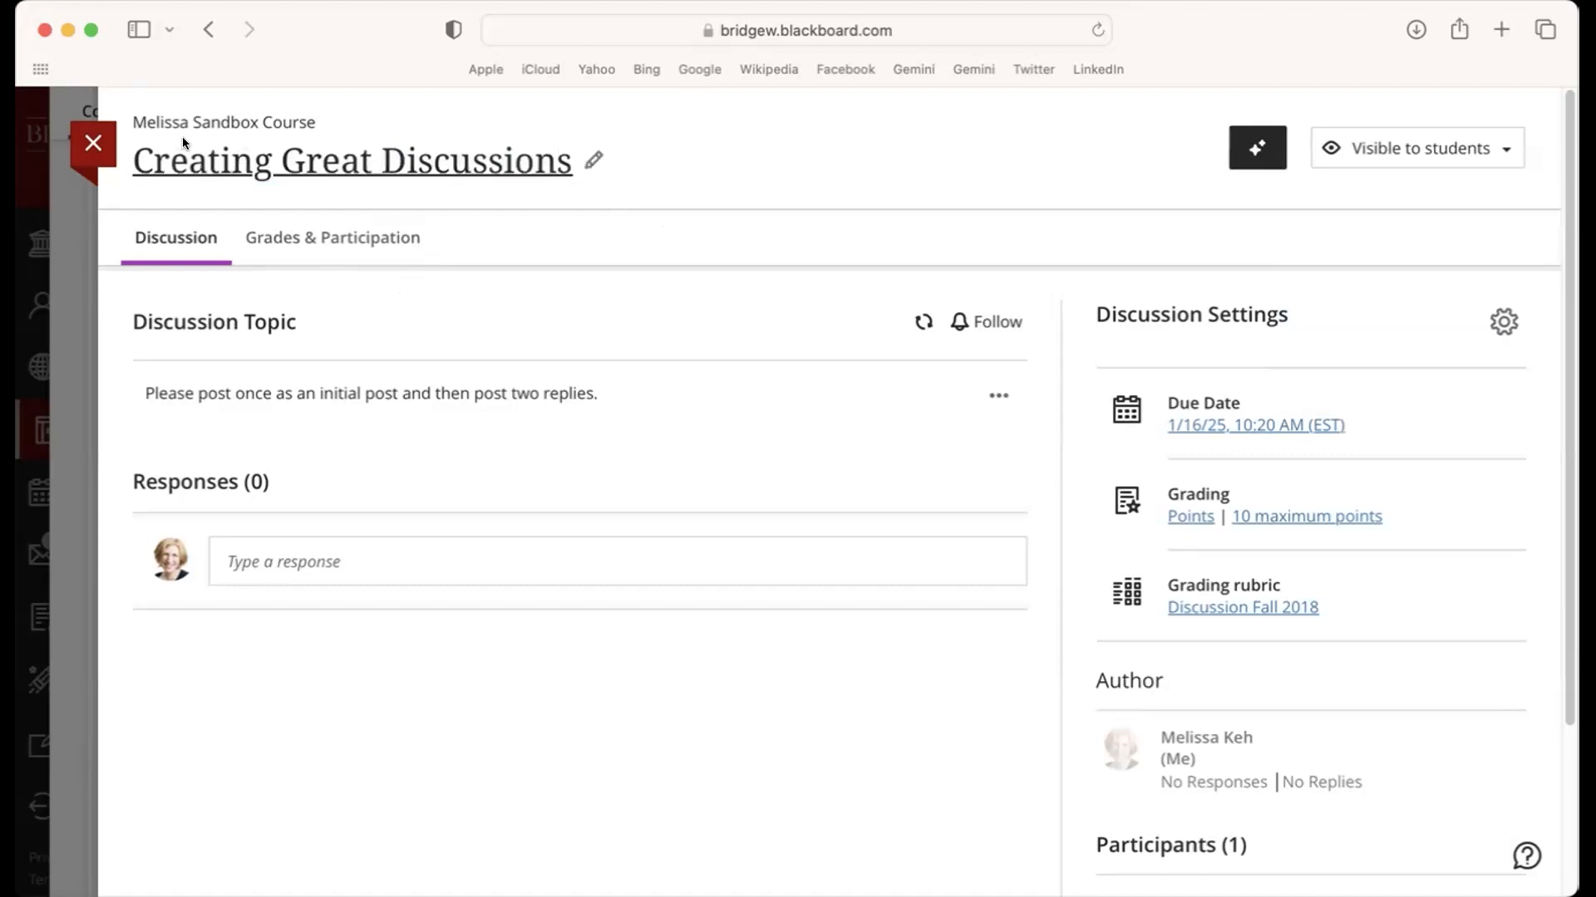
click(93, 140)
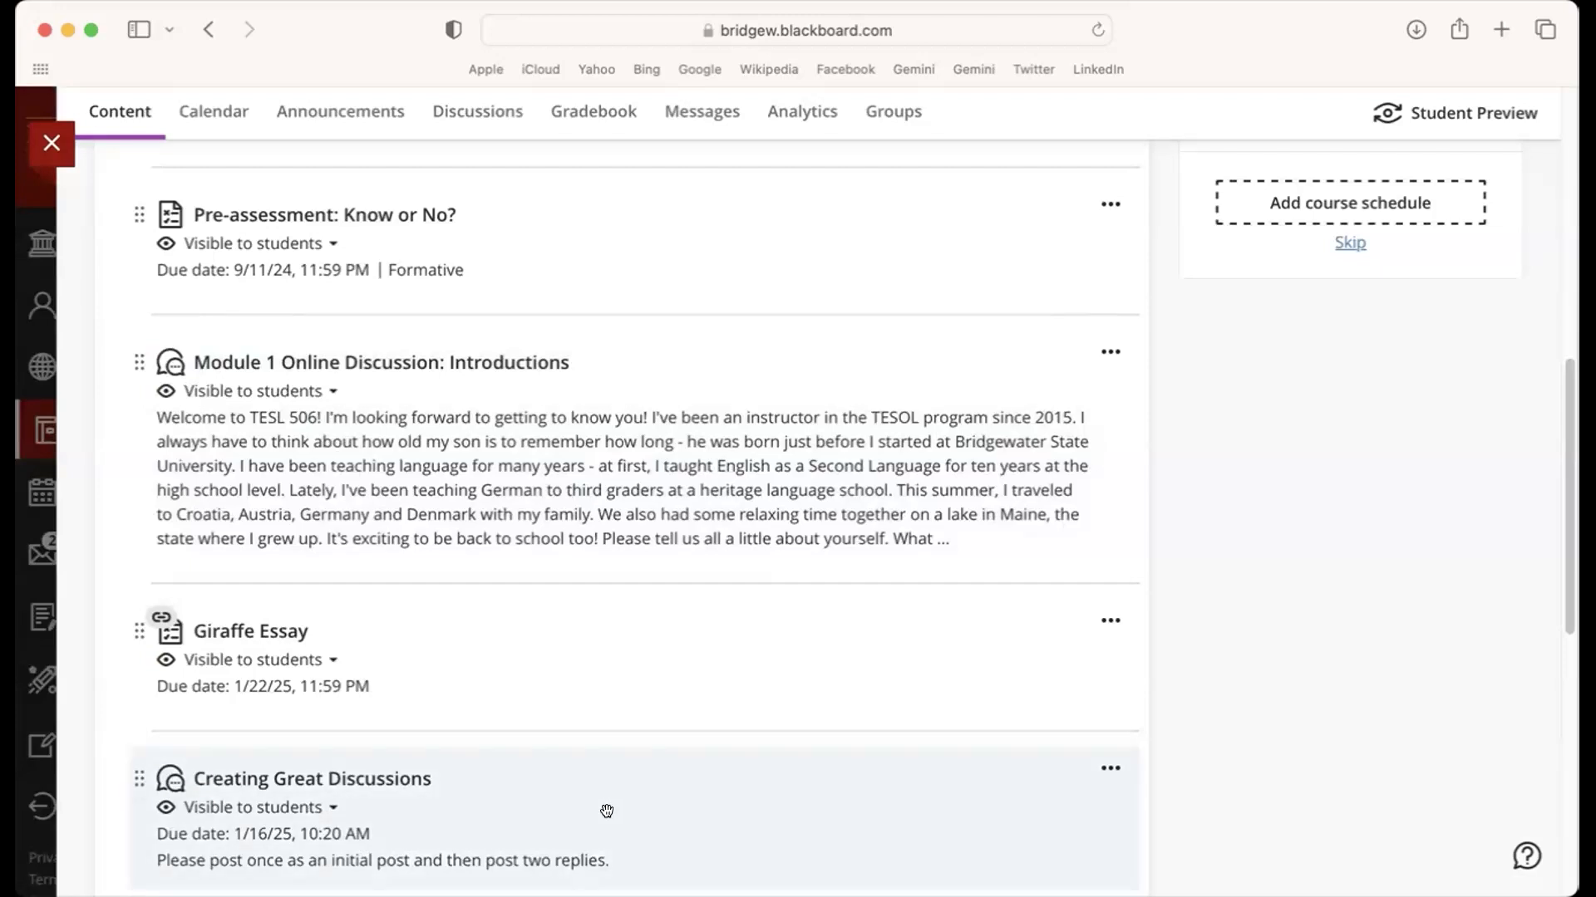
- Review the list on the course's Discussions page, and switch to the PowerPoint presentation
drag(1561, 489, 1537, 241)
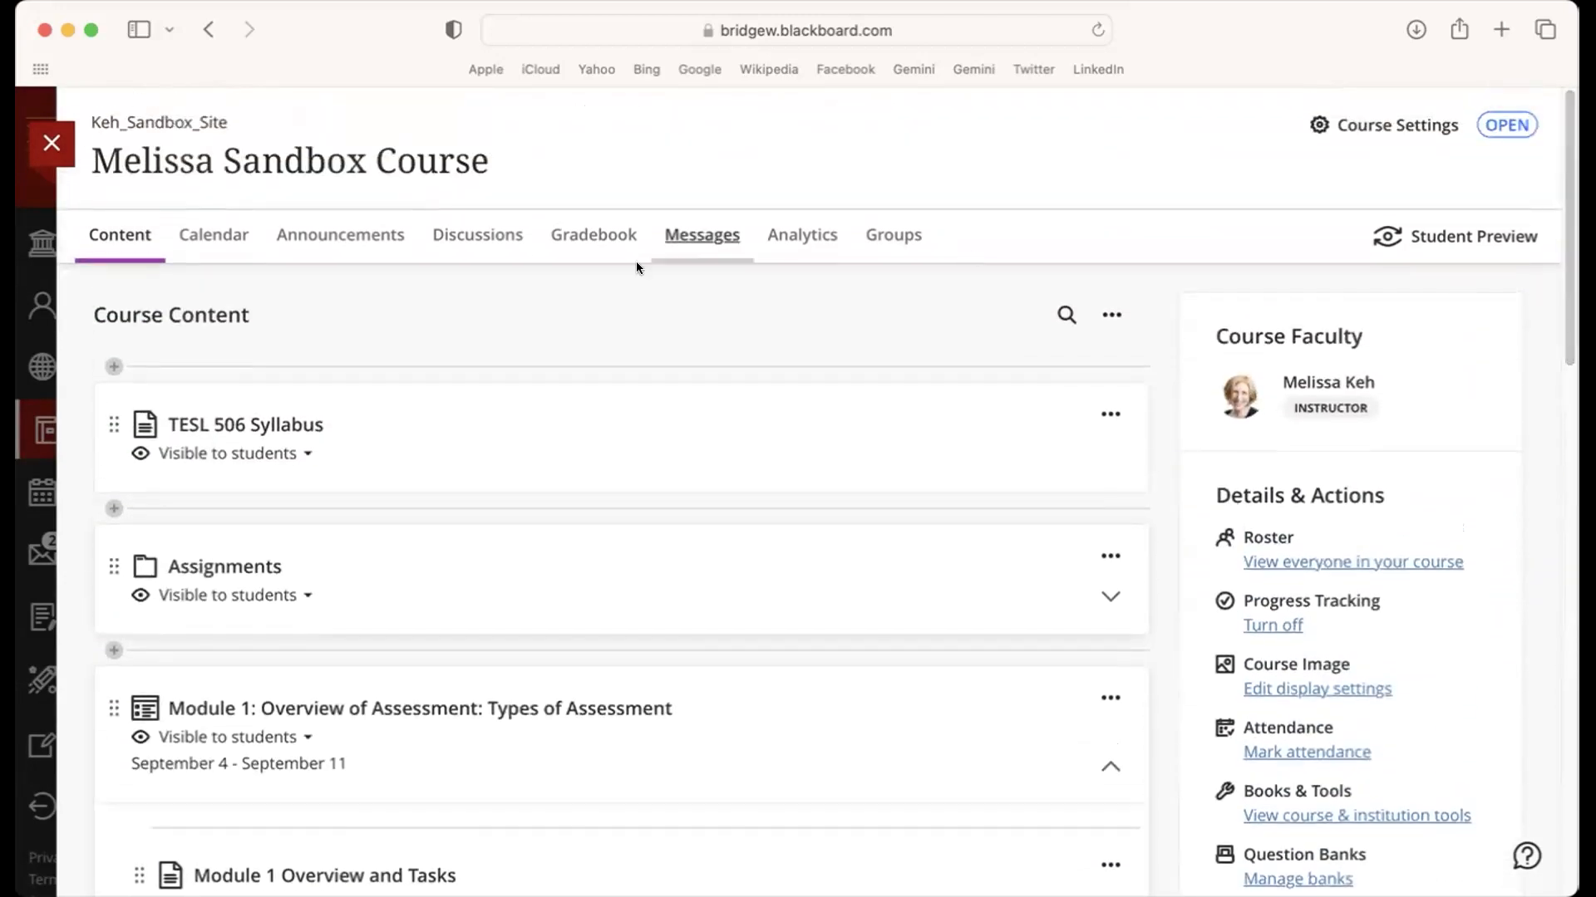
click(468, 233)
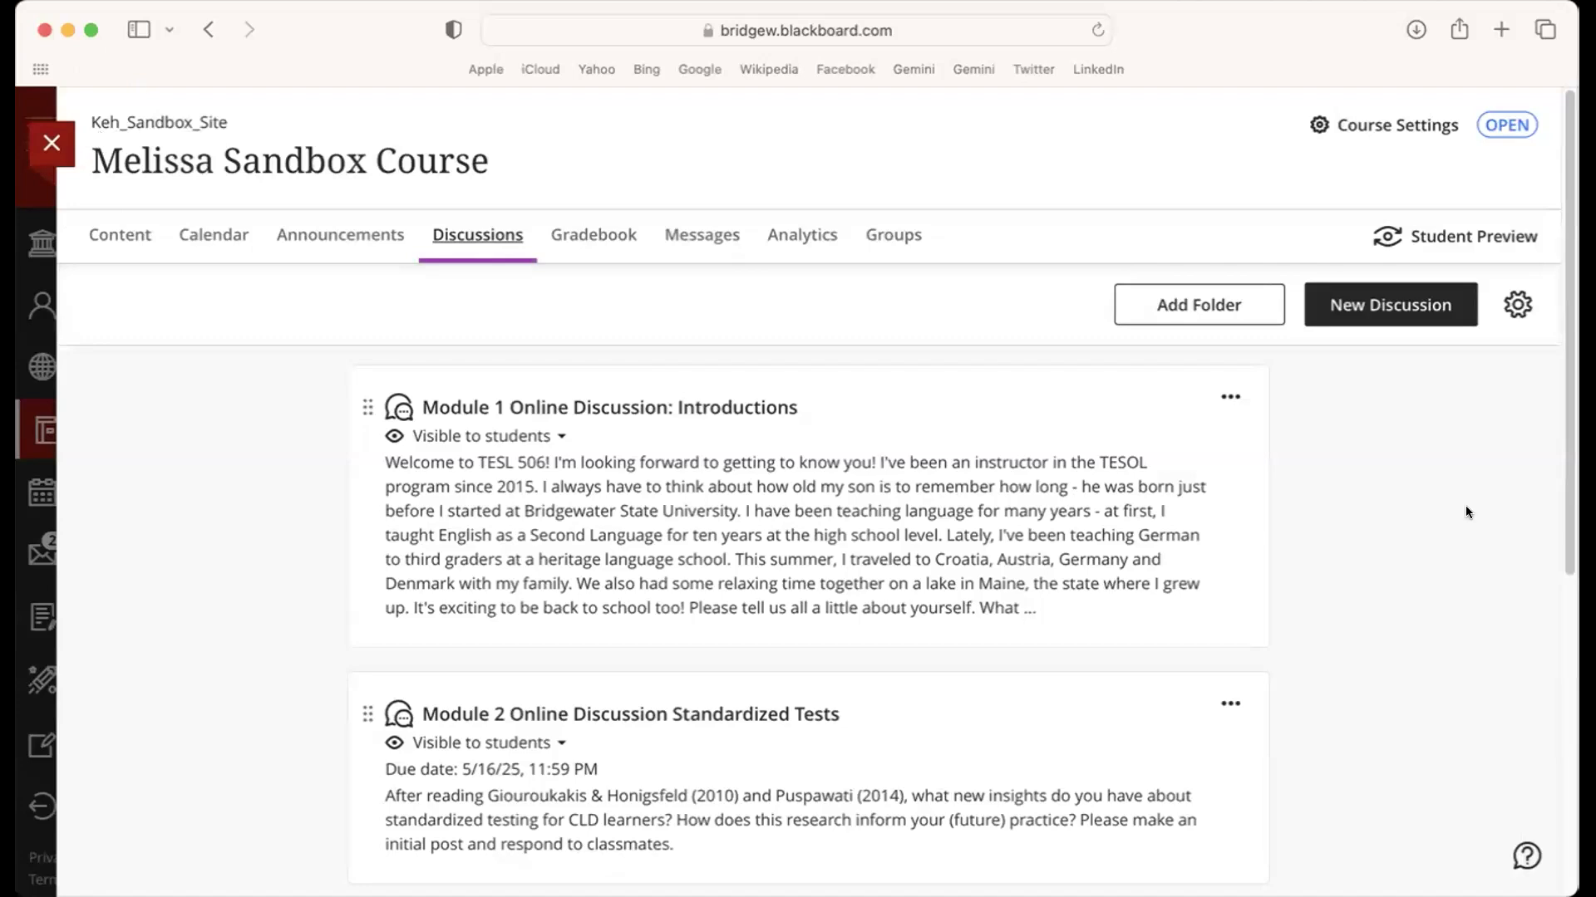
scroll(1554, 507, down, 5)
scroll(1450, 831, down, 2)
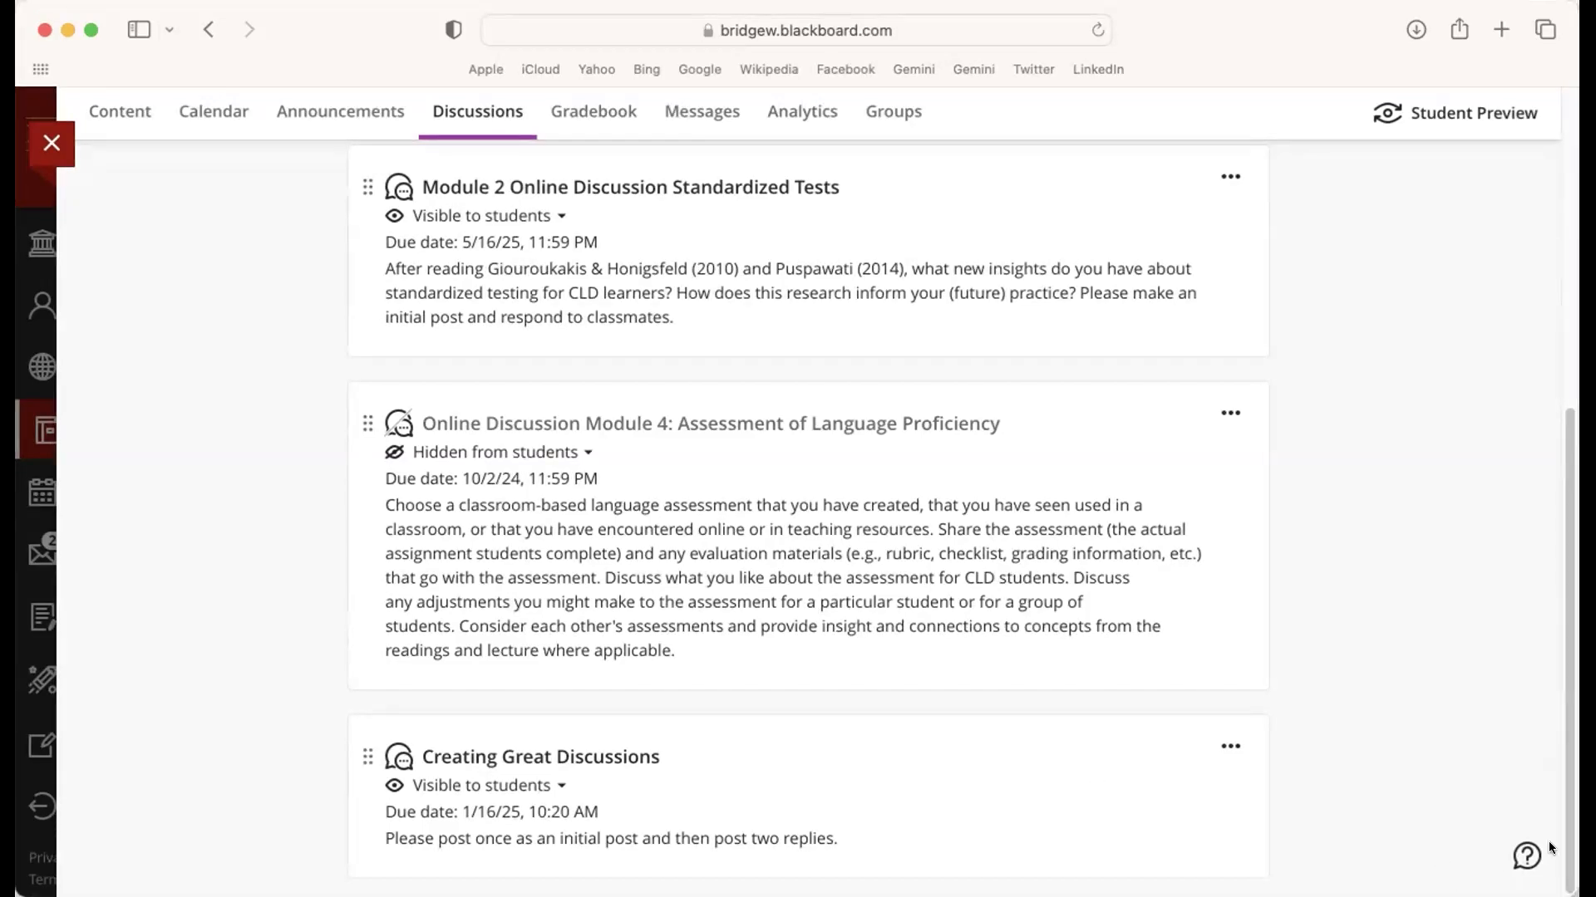
key(super+Tab)
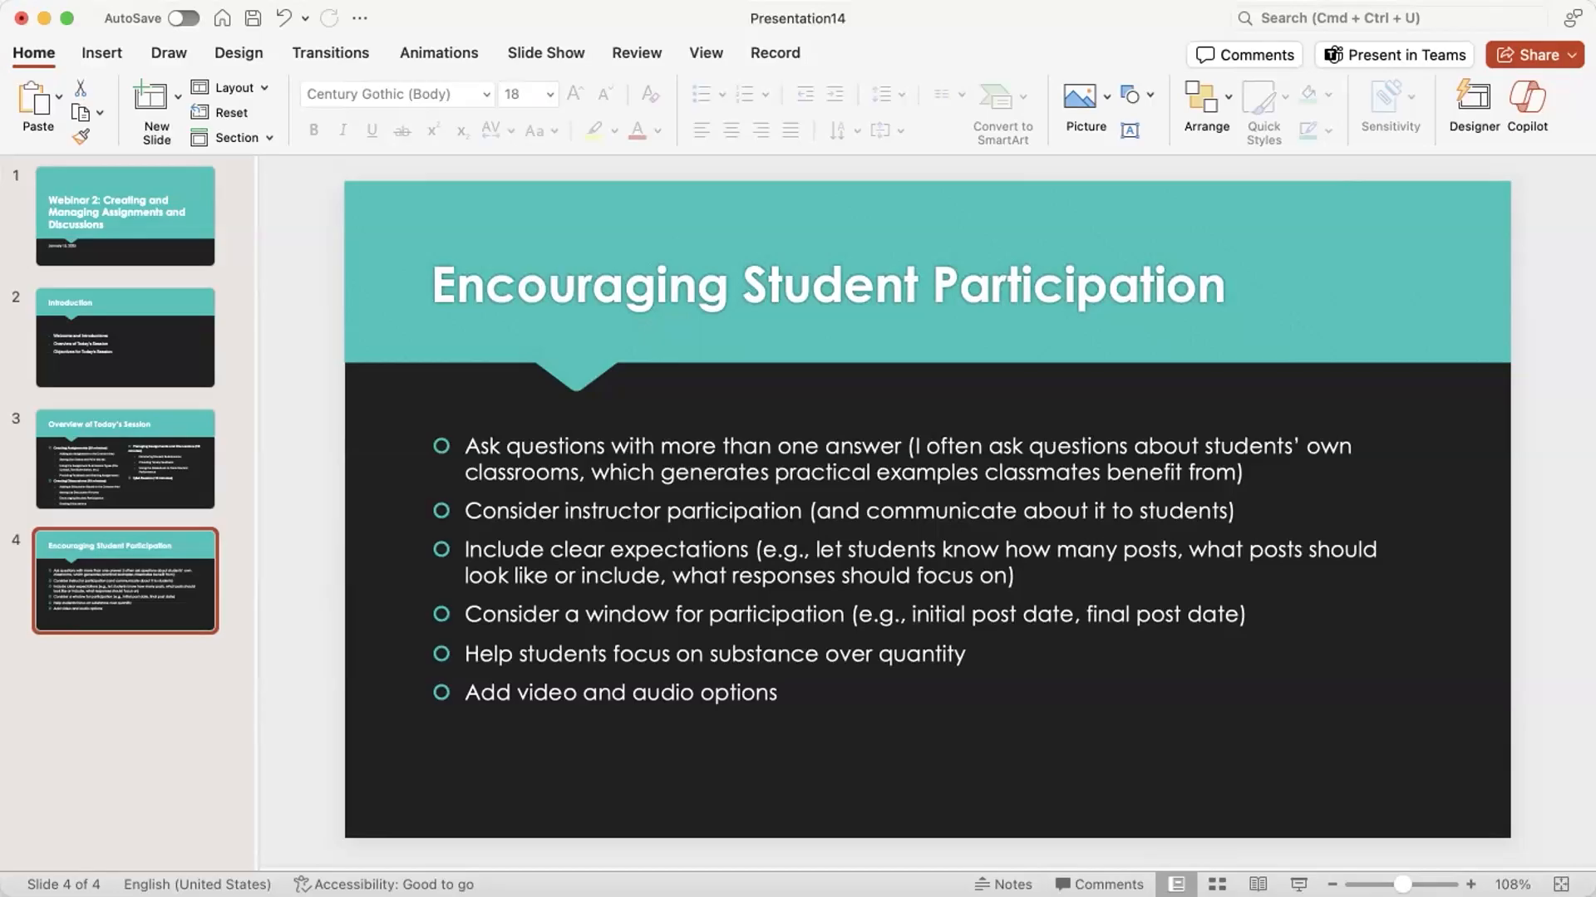
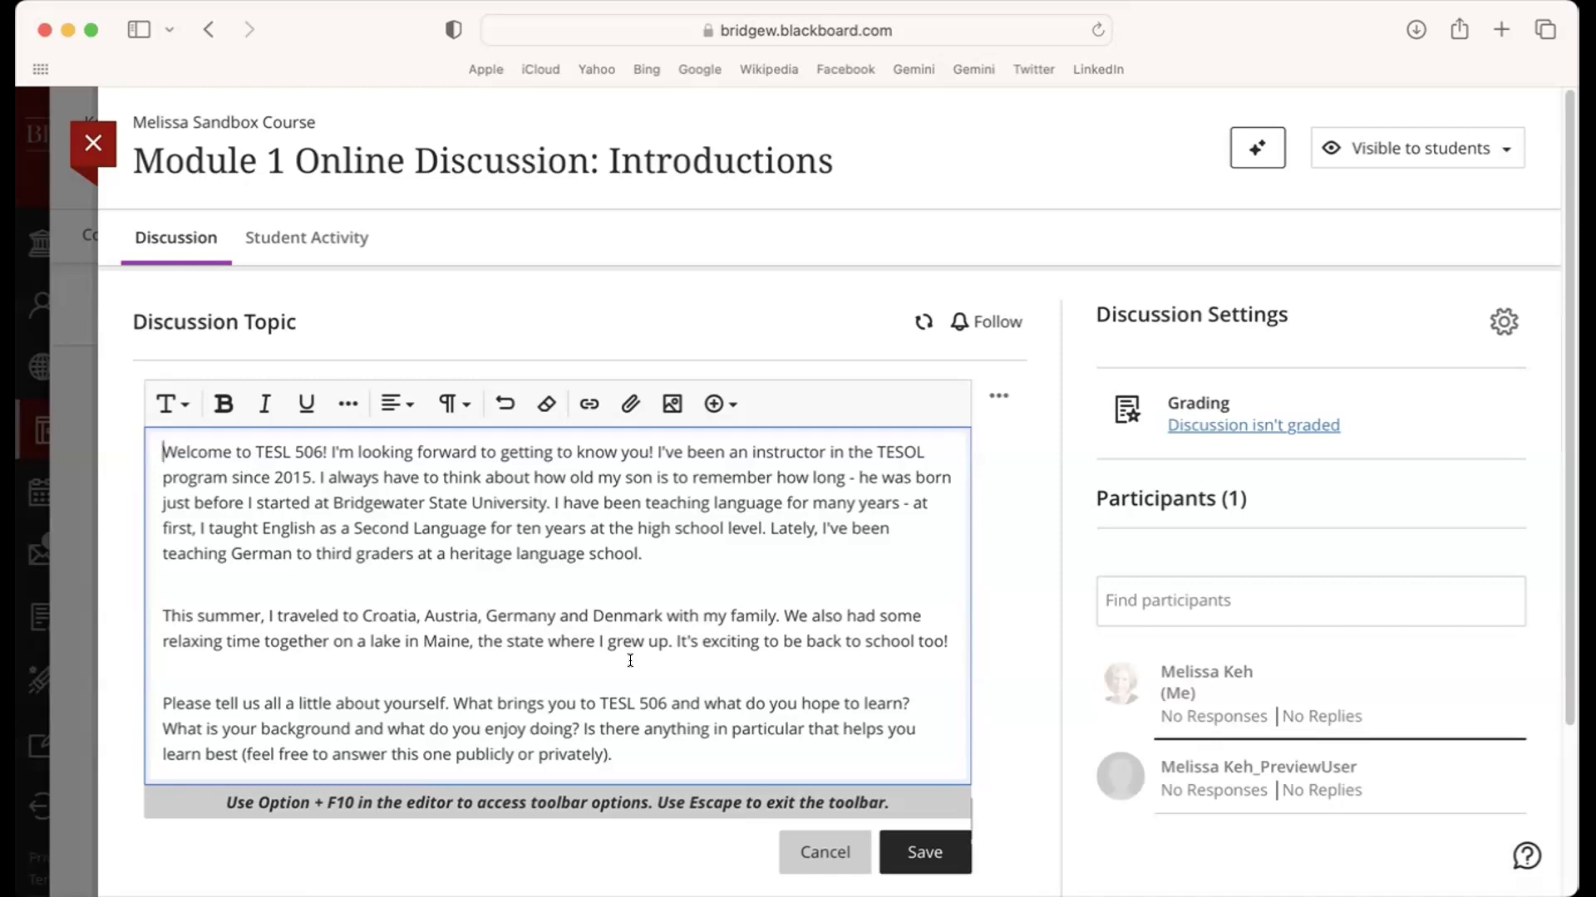
- Attach Webinar 2.docx below the topic text of Module 1 Online Discussion: Introductions, save the post and close the discussion
click(705, 755)
key(Return)
key(Return)
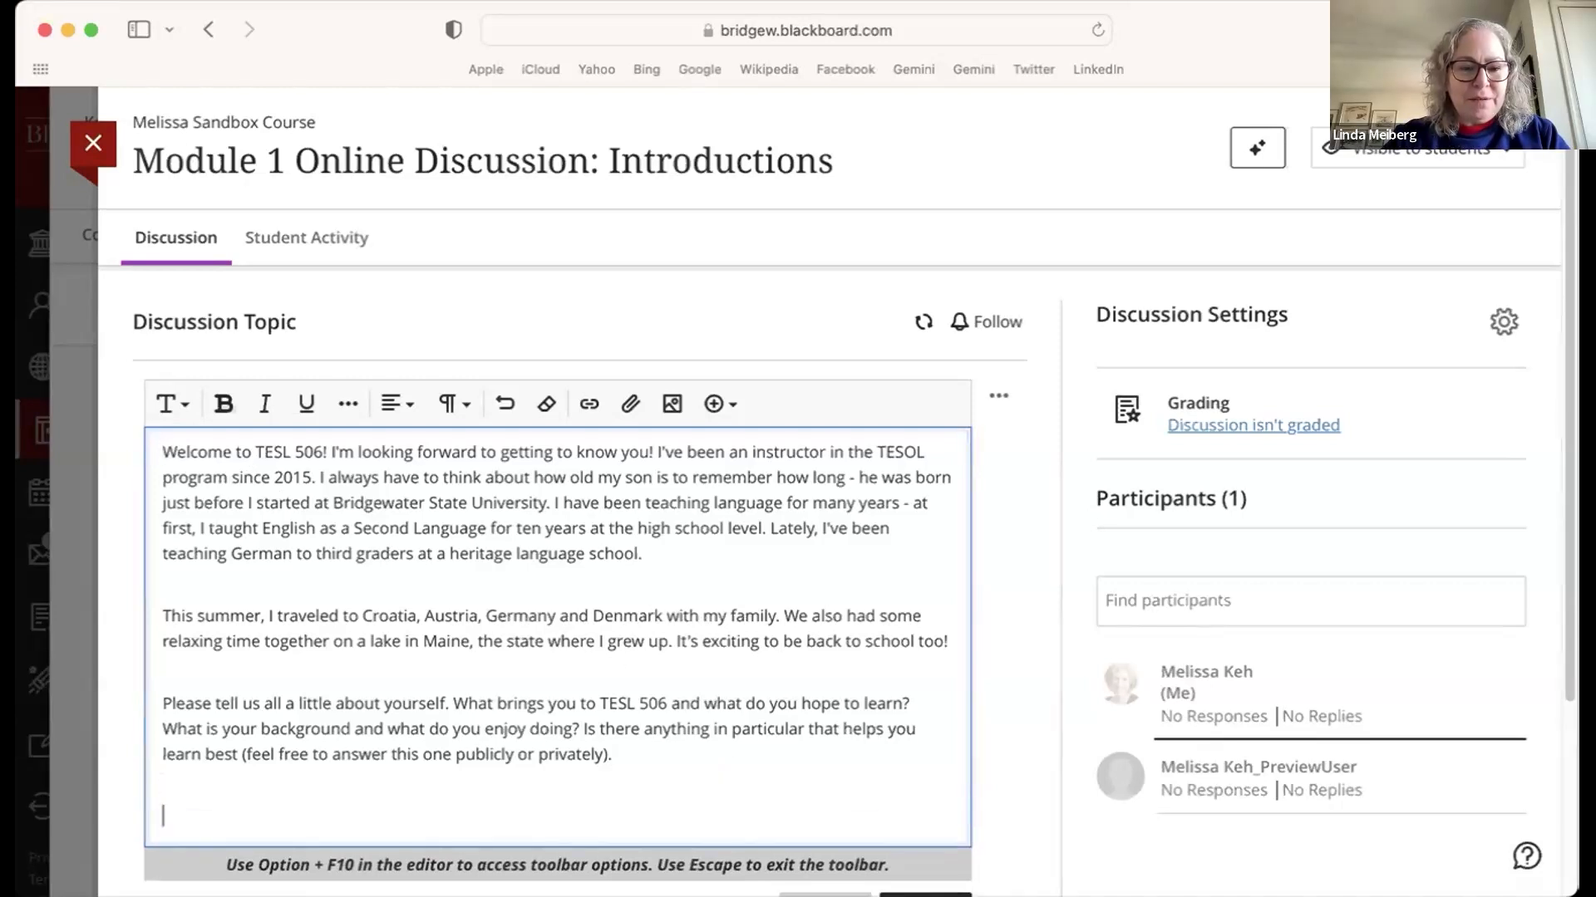
click(626, 405)
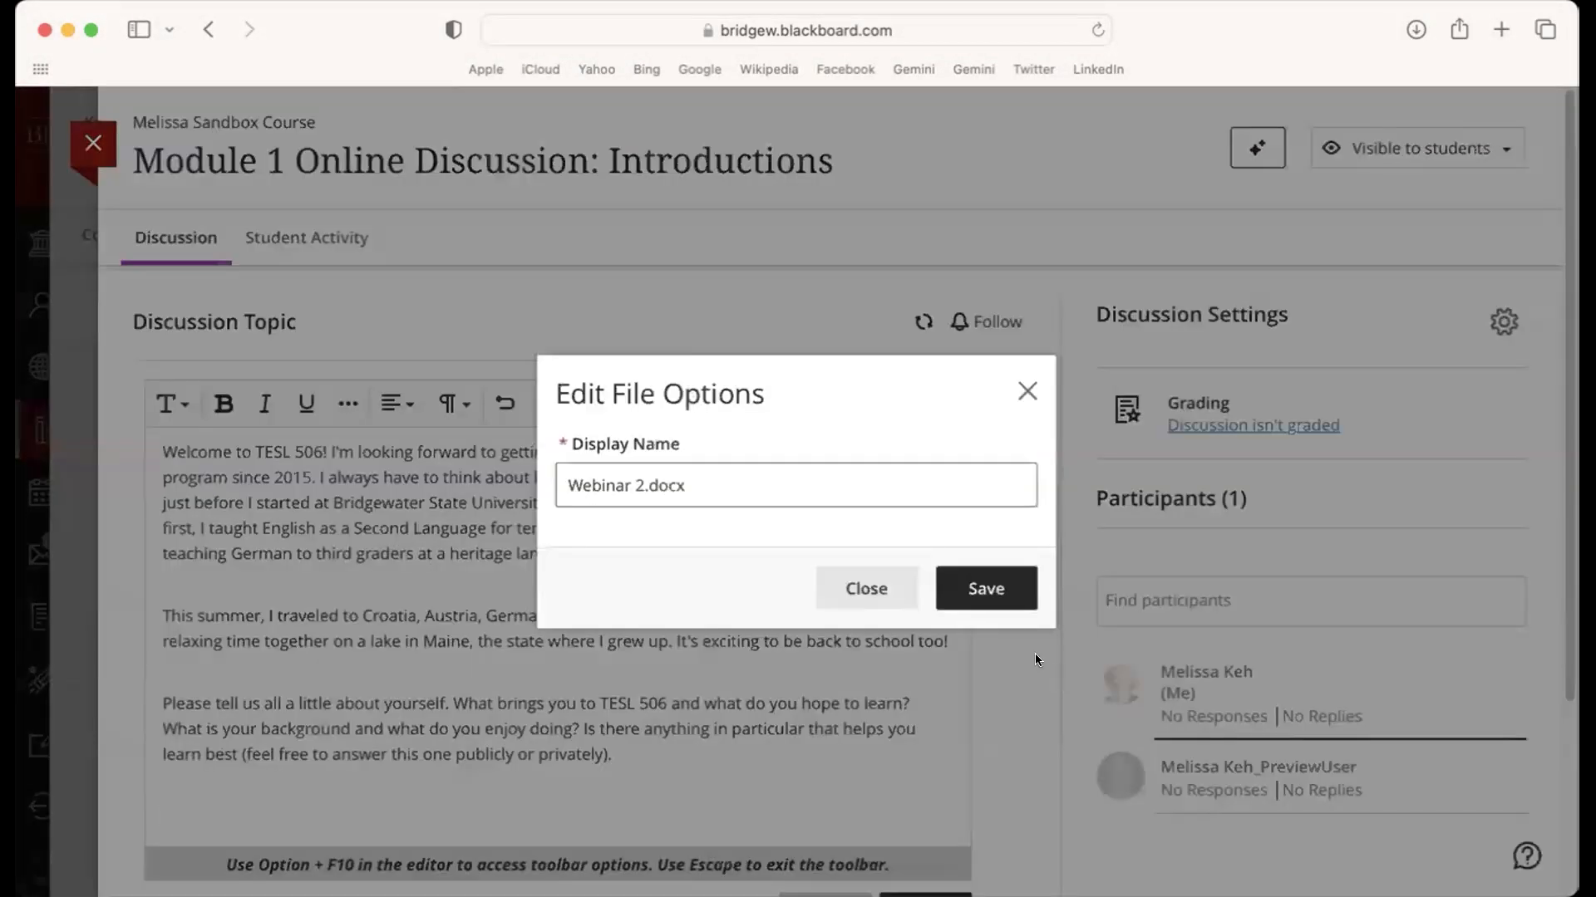
click(979, 587)
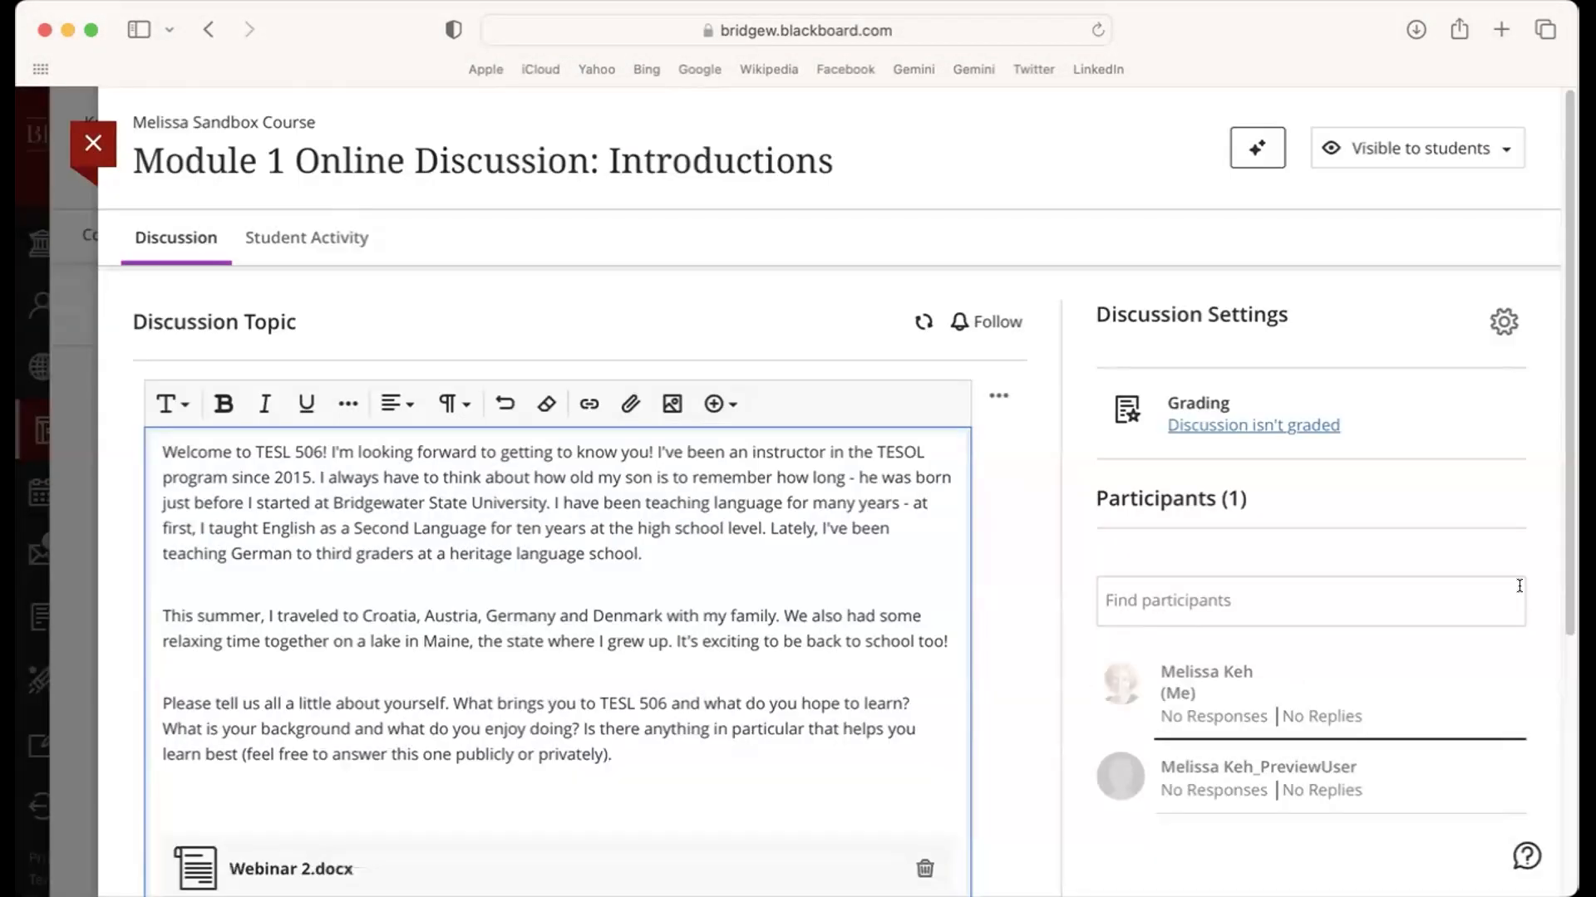
scroll(1560, 680, down, 3)
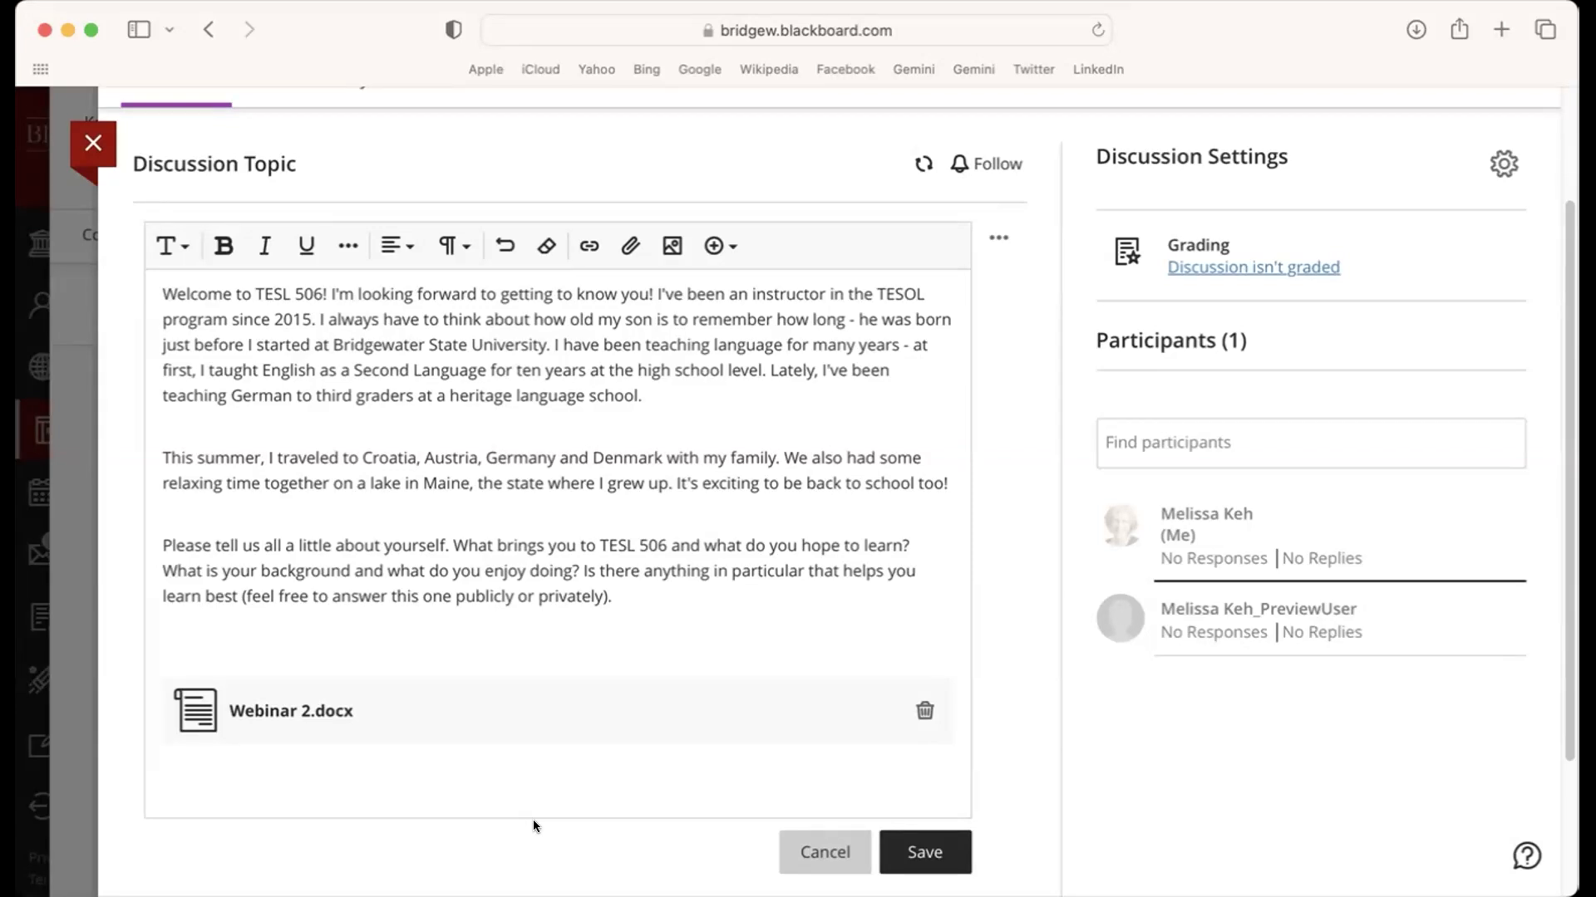
click(922, 851)
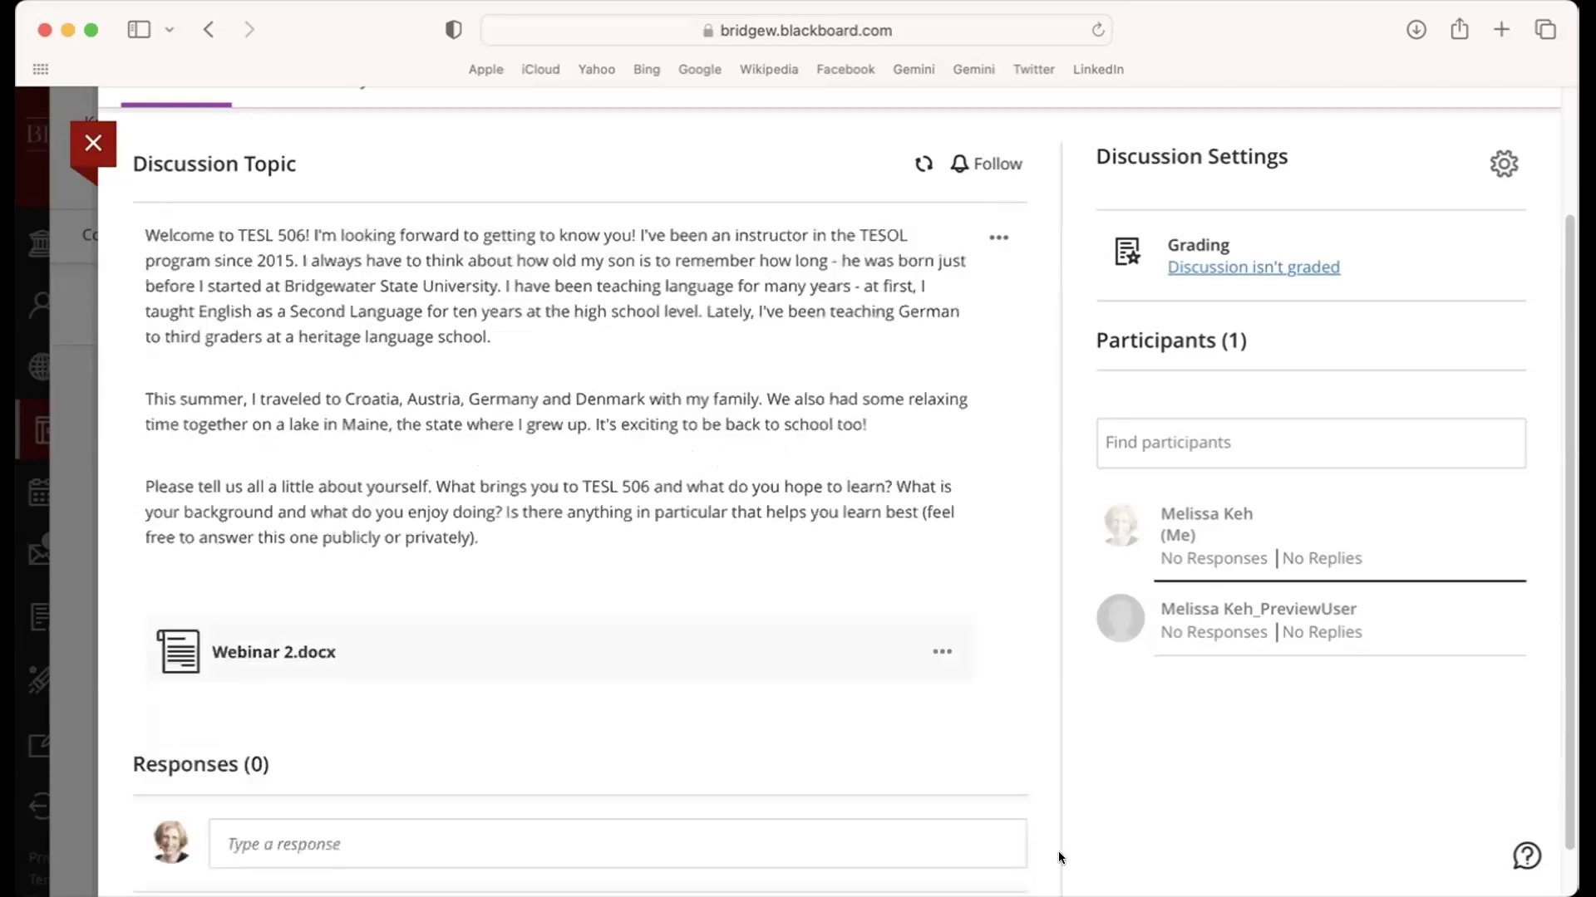
drag(1560, 606, 1548, 226)
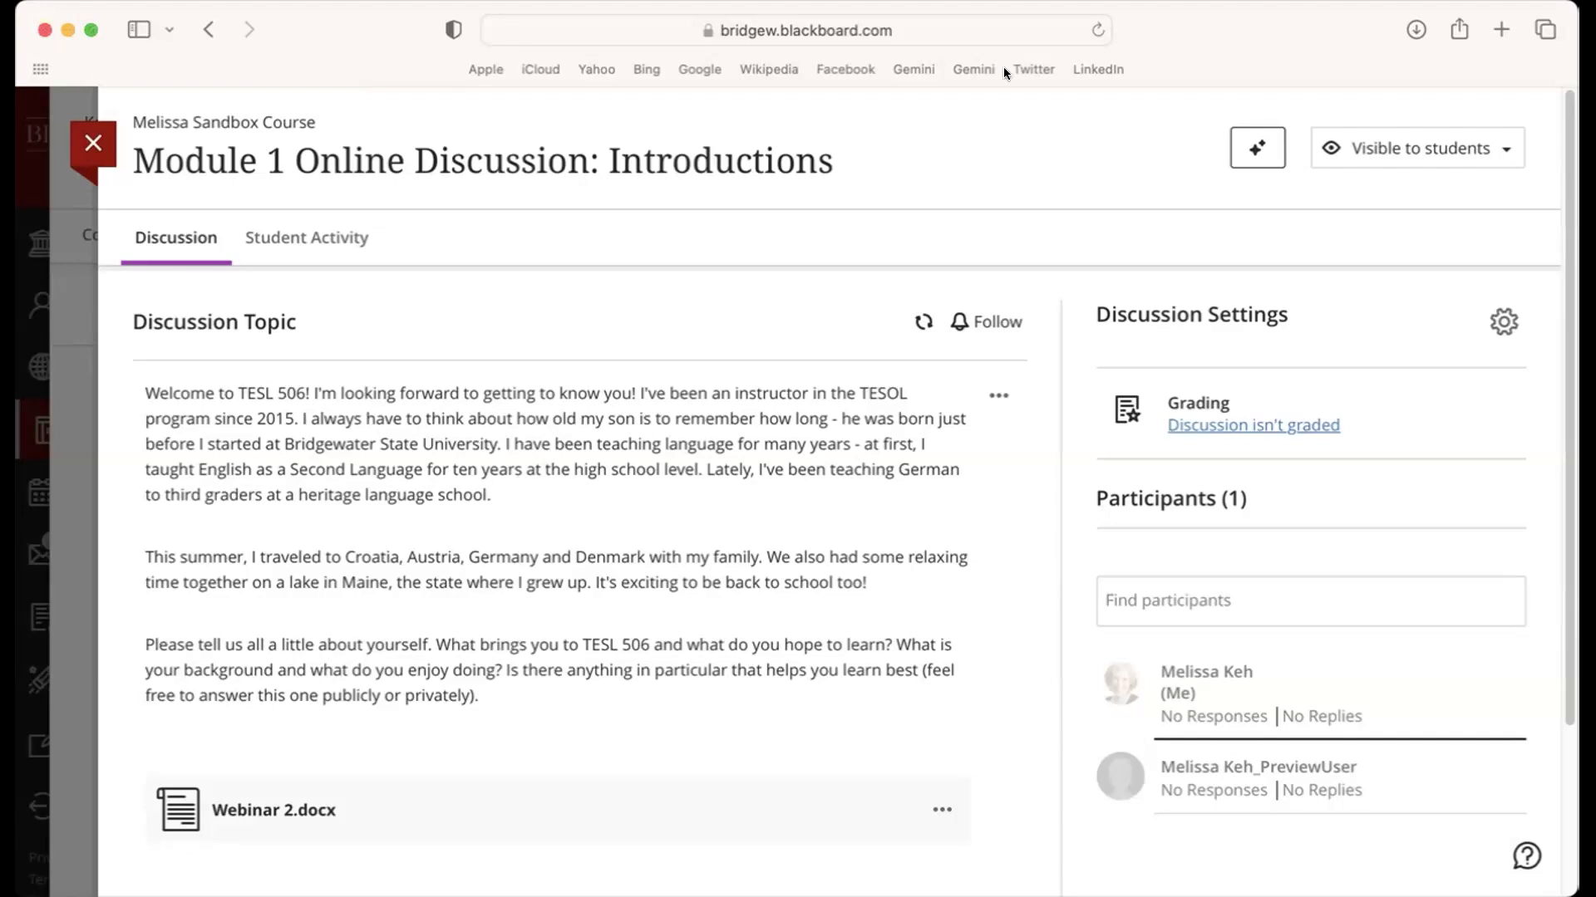
click(93, 143)
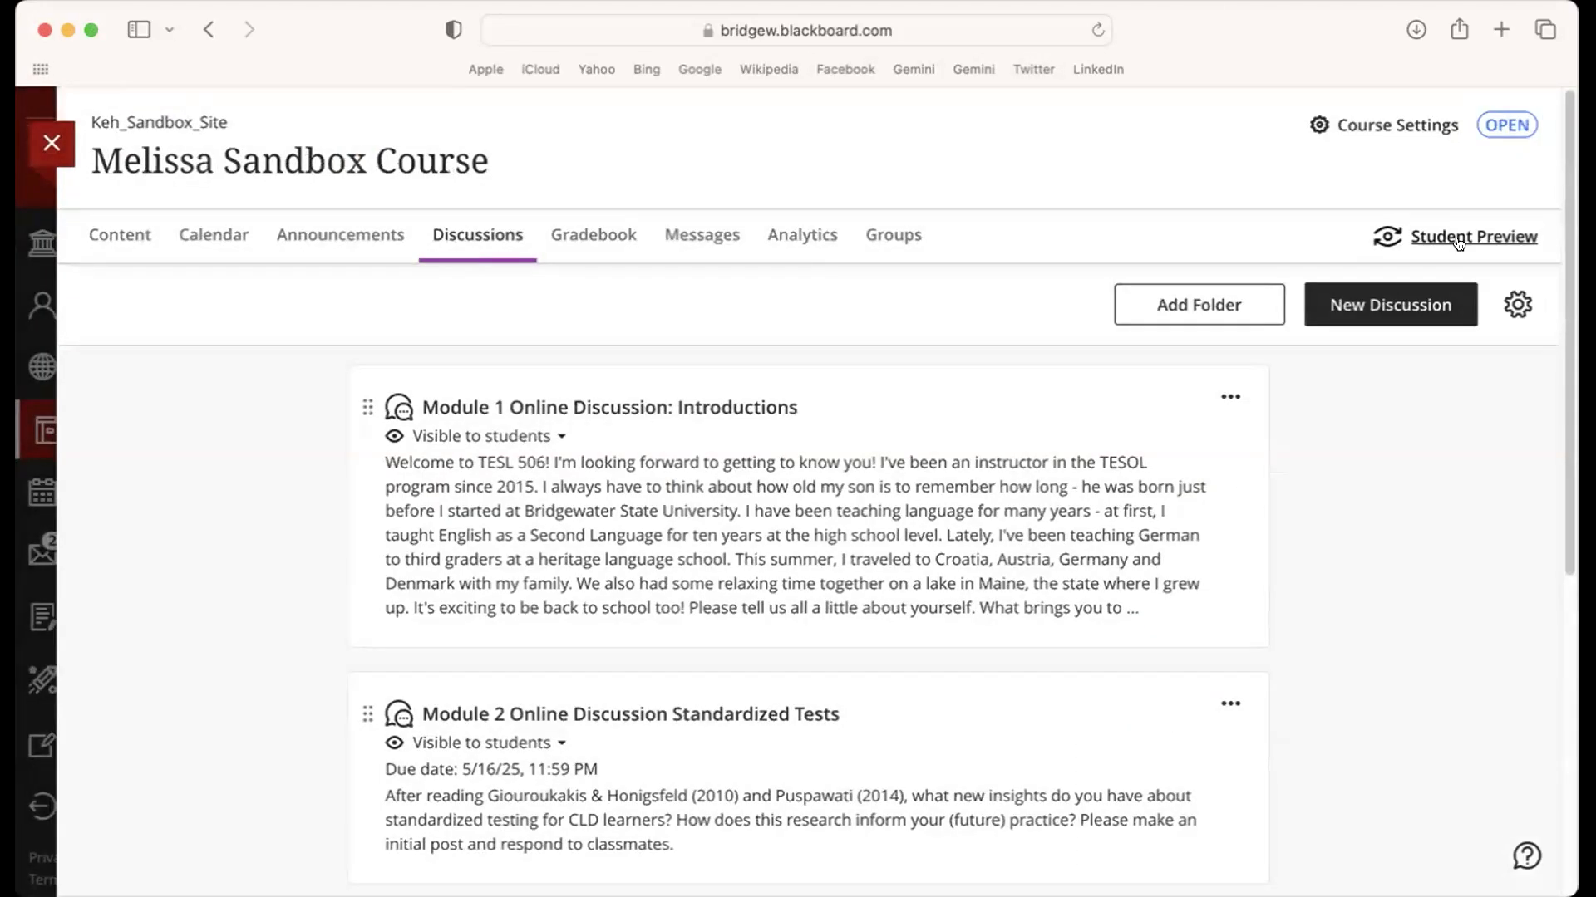
- Open Module 1 Online Discussion: Introductions in Student Preview and show the file options for the attached Webinar 2.docx
click(1458, 241)
click(955, 466)
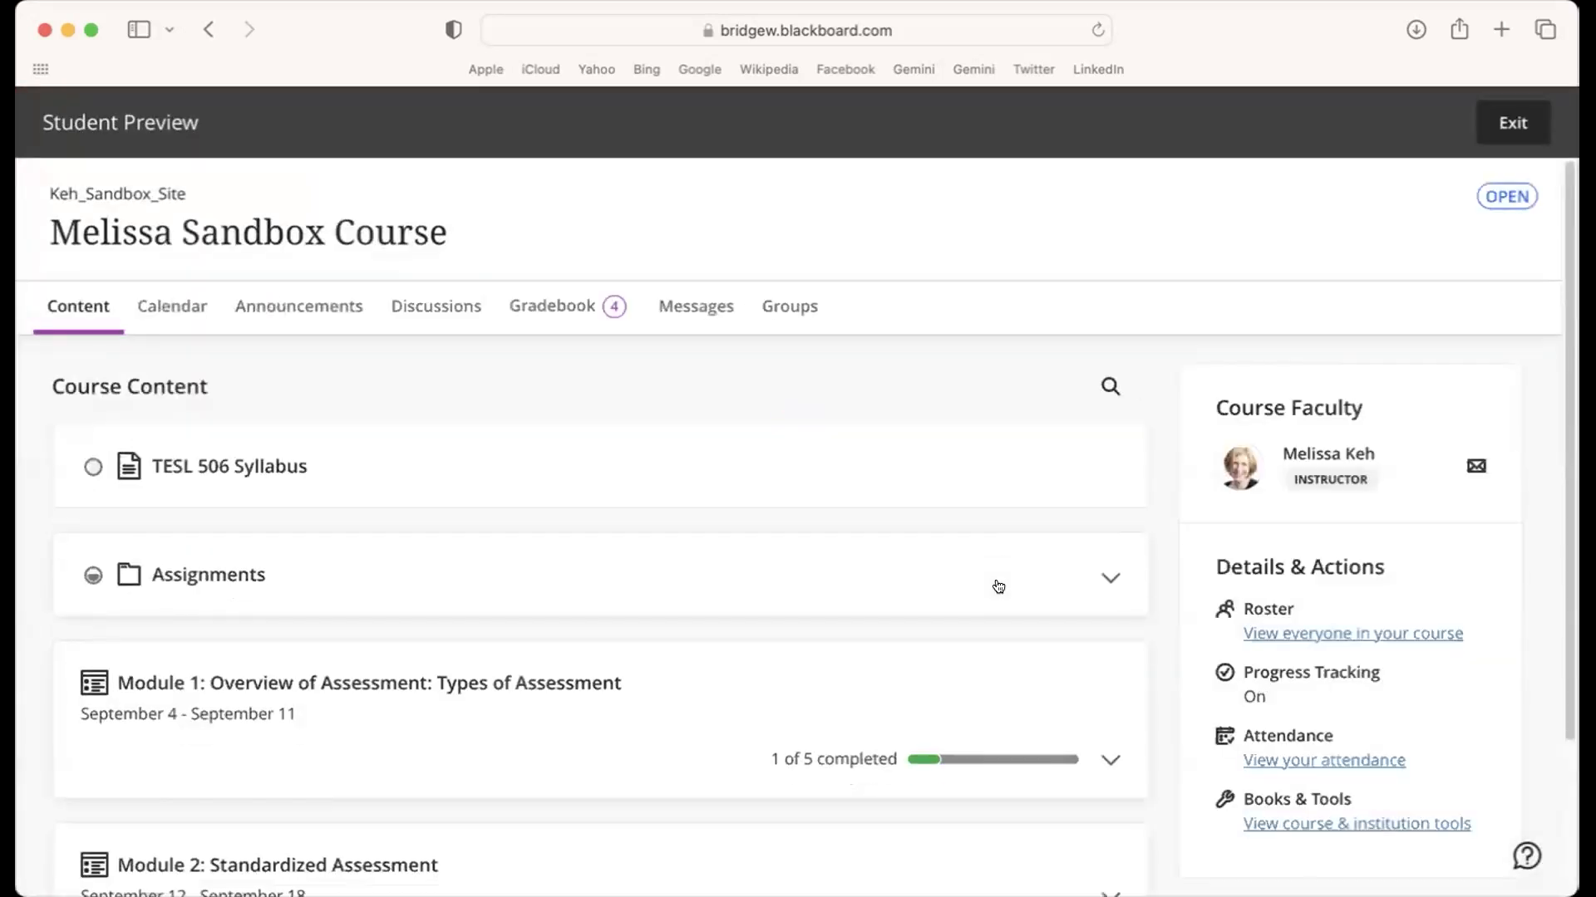
click(435, 308)
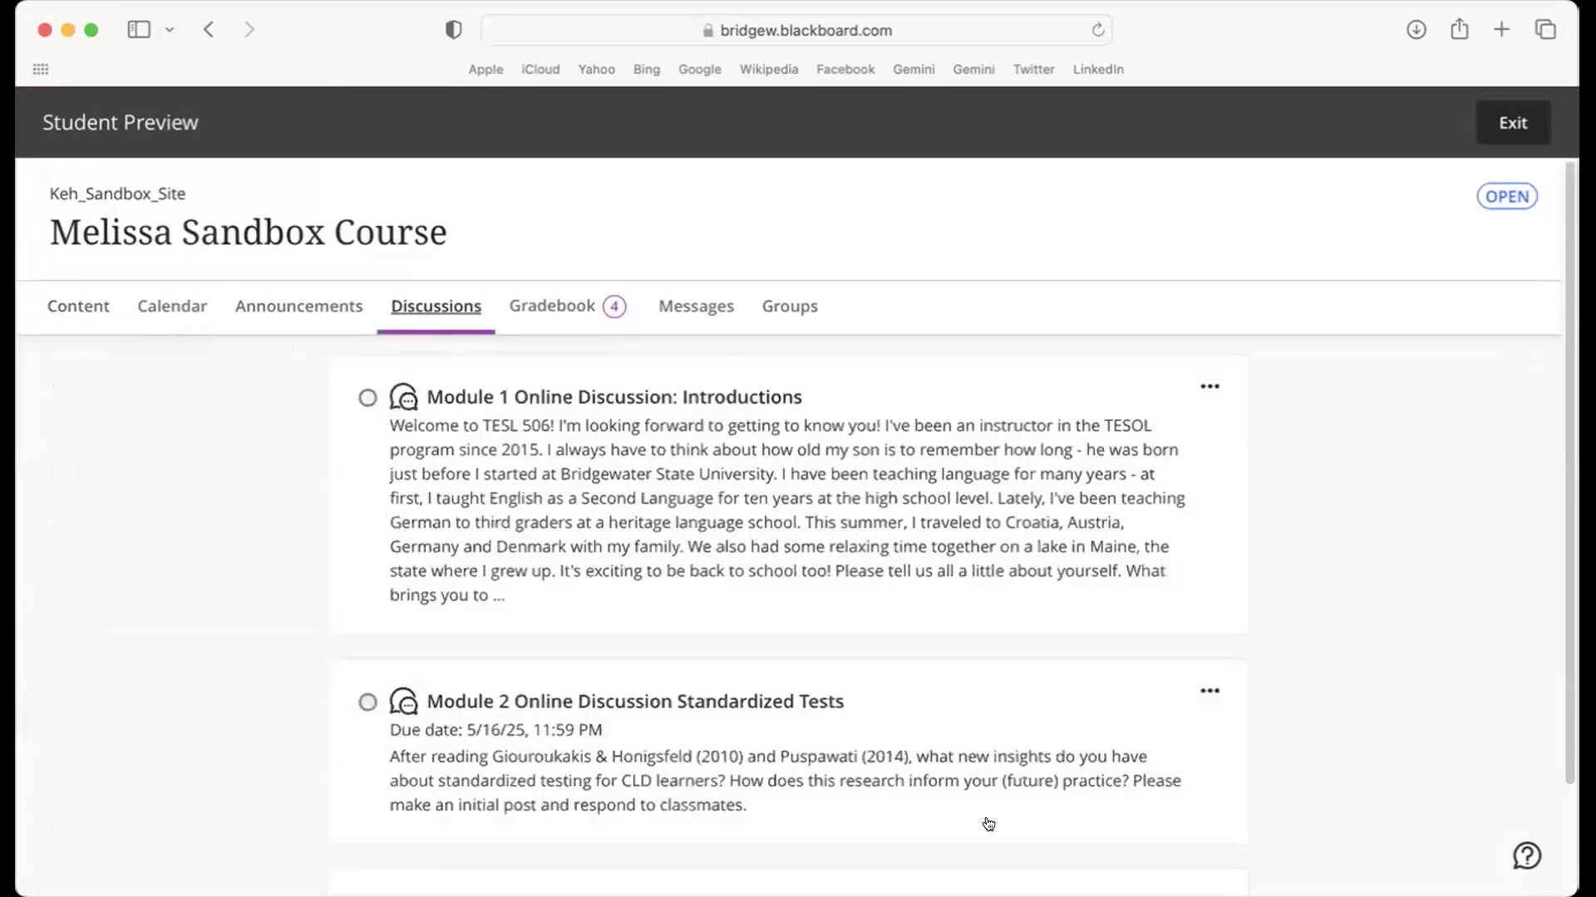
click(782, 460)
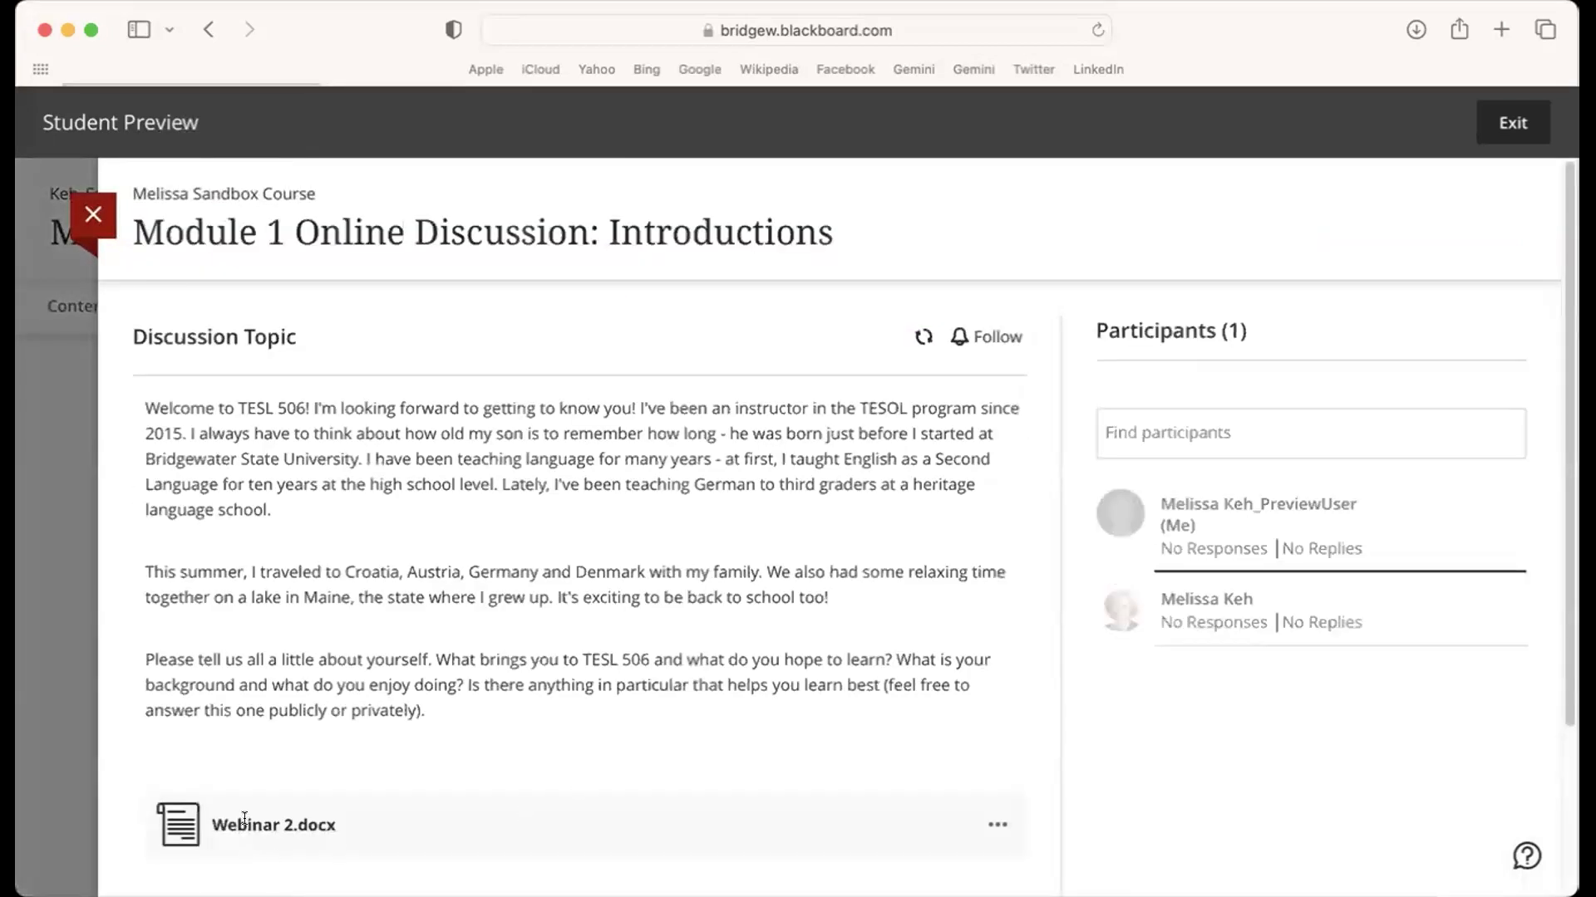
click(995, 826)
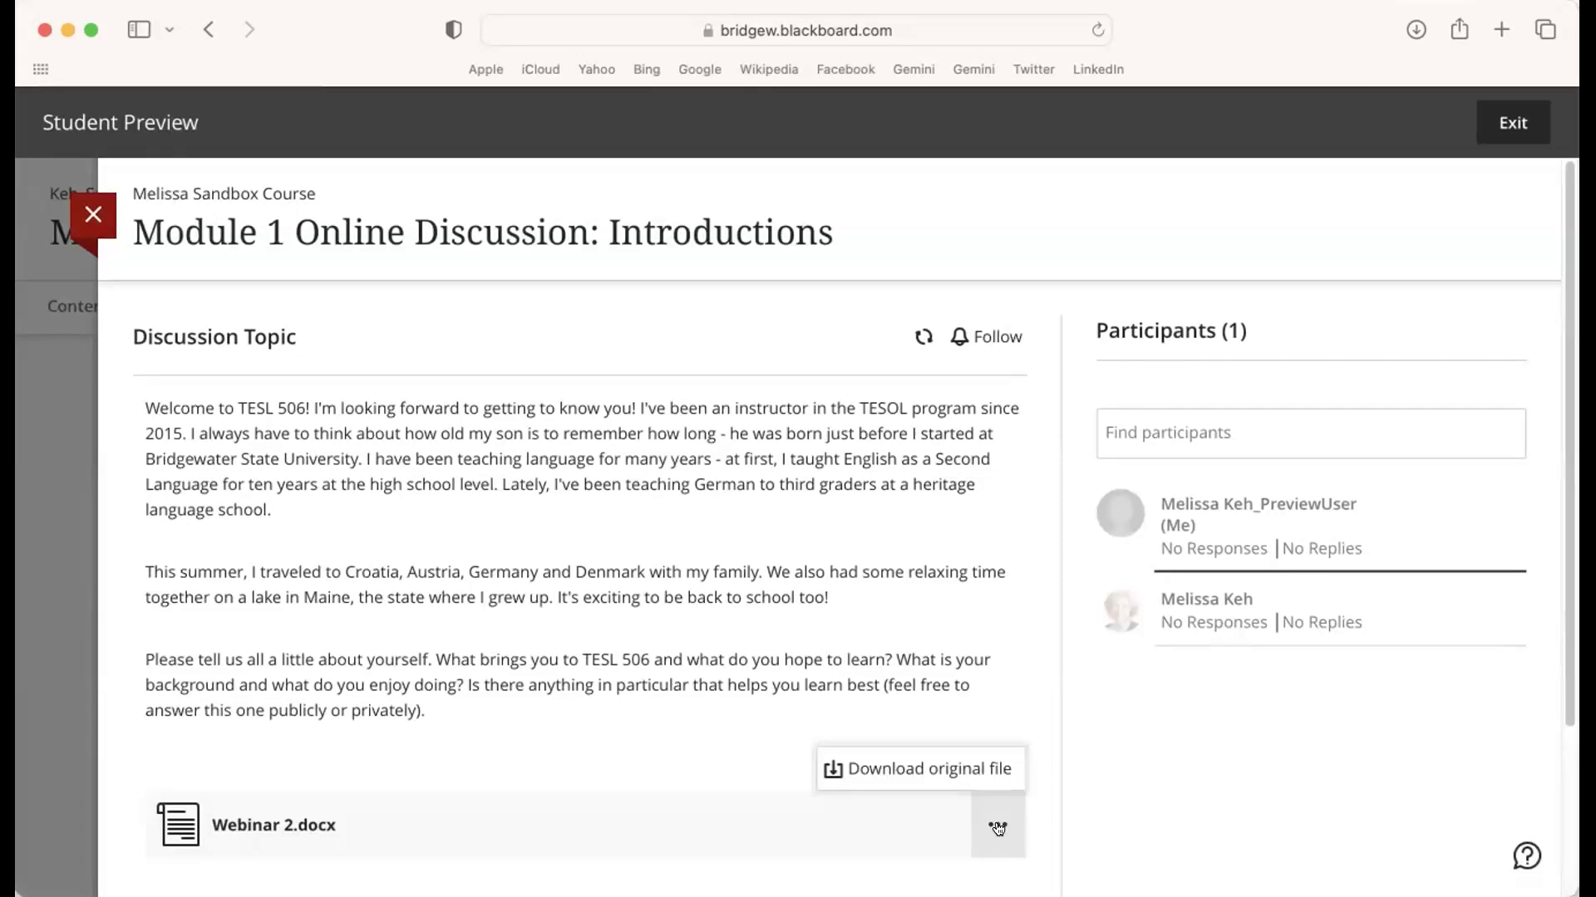
- Review the Introductions topic, its attachment and the response area as a student, and close the discussion
drag(1569, 686, 1560, 881)
triple_click(263, 609)
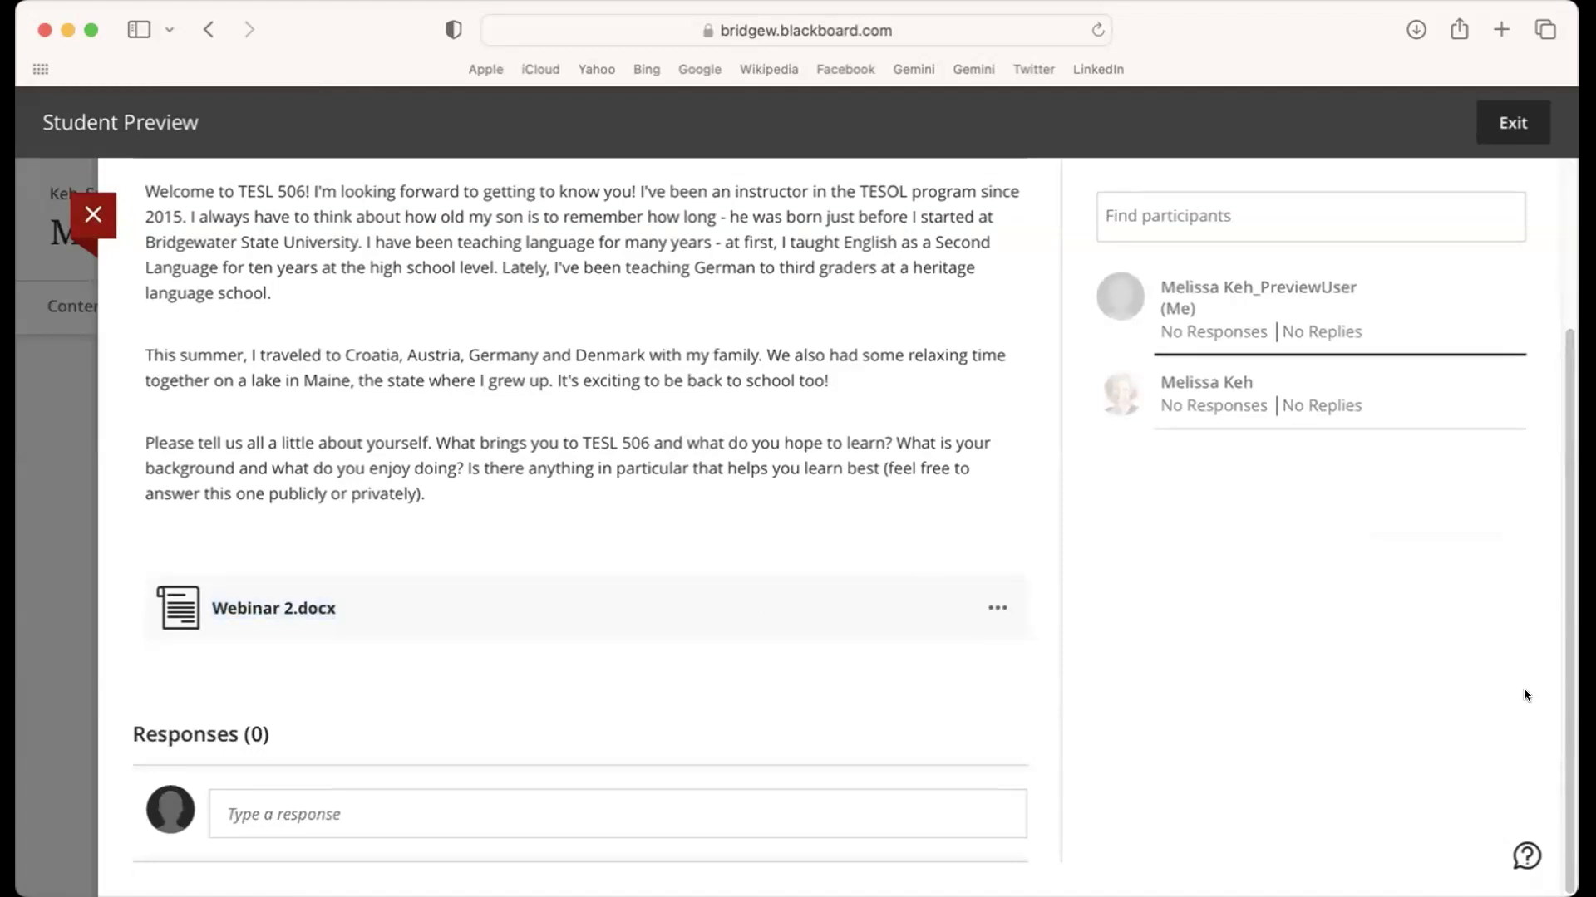
drag(1561, 725, 1573, 562)
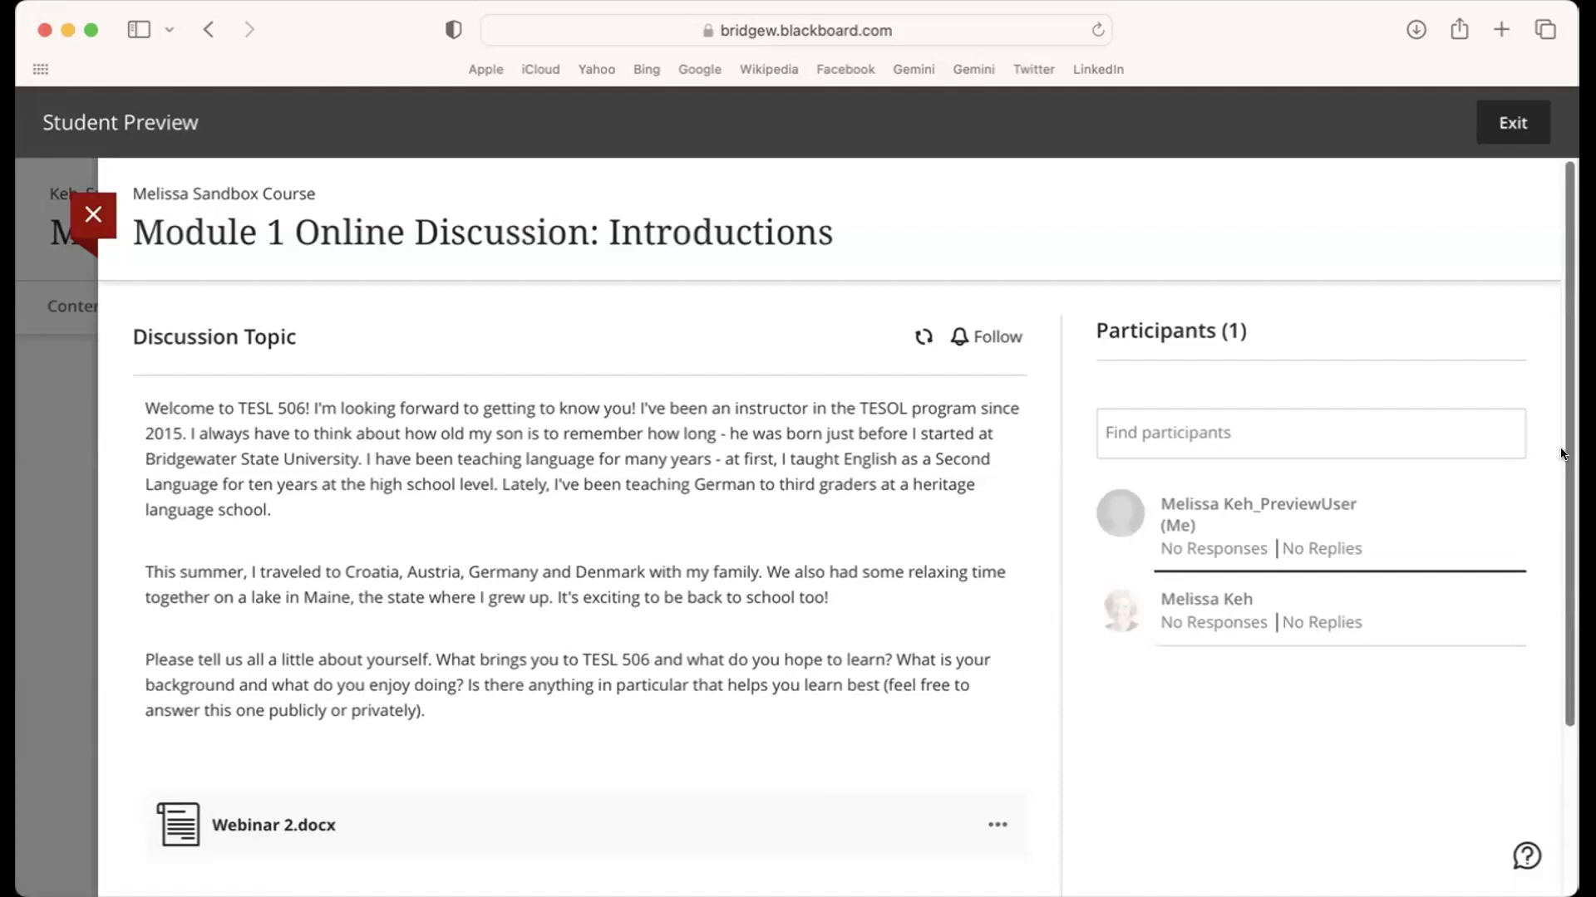
scroll(1524, 742, down, 5)
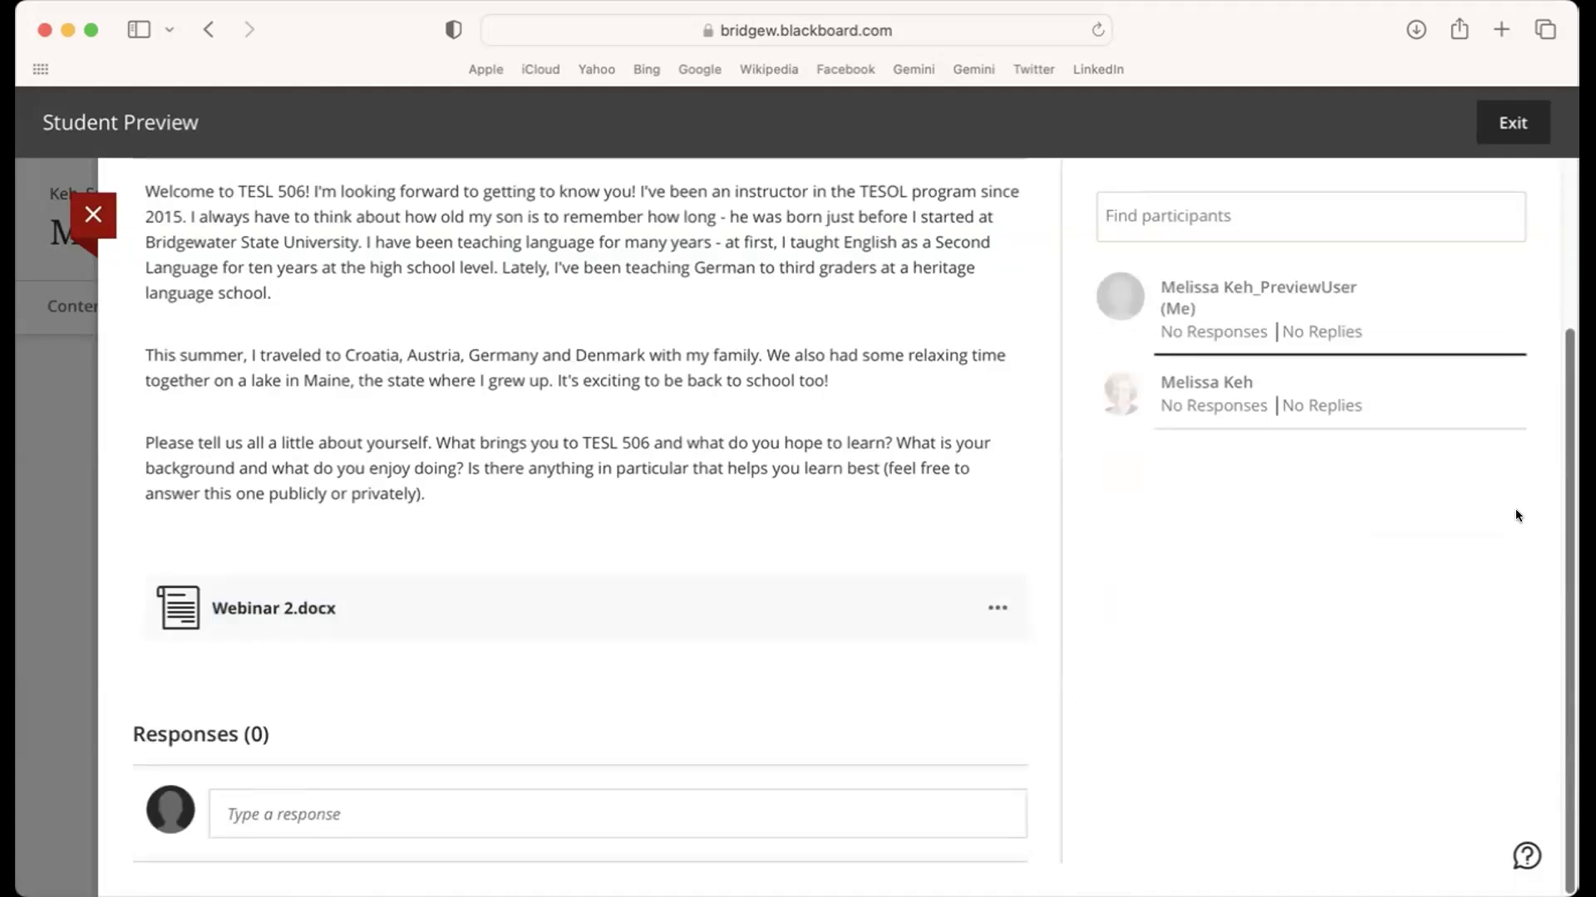
scroll(1515, 510, up, 5)
scroll(1489, 506, down, 2)
scroll(1496, 485, up, 2)
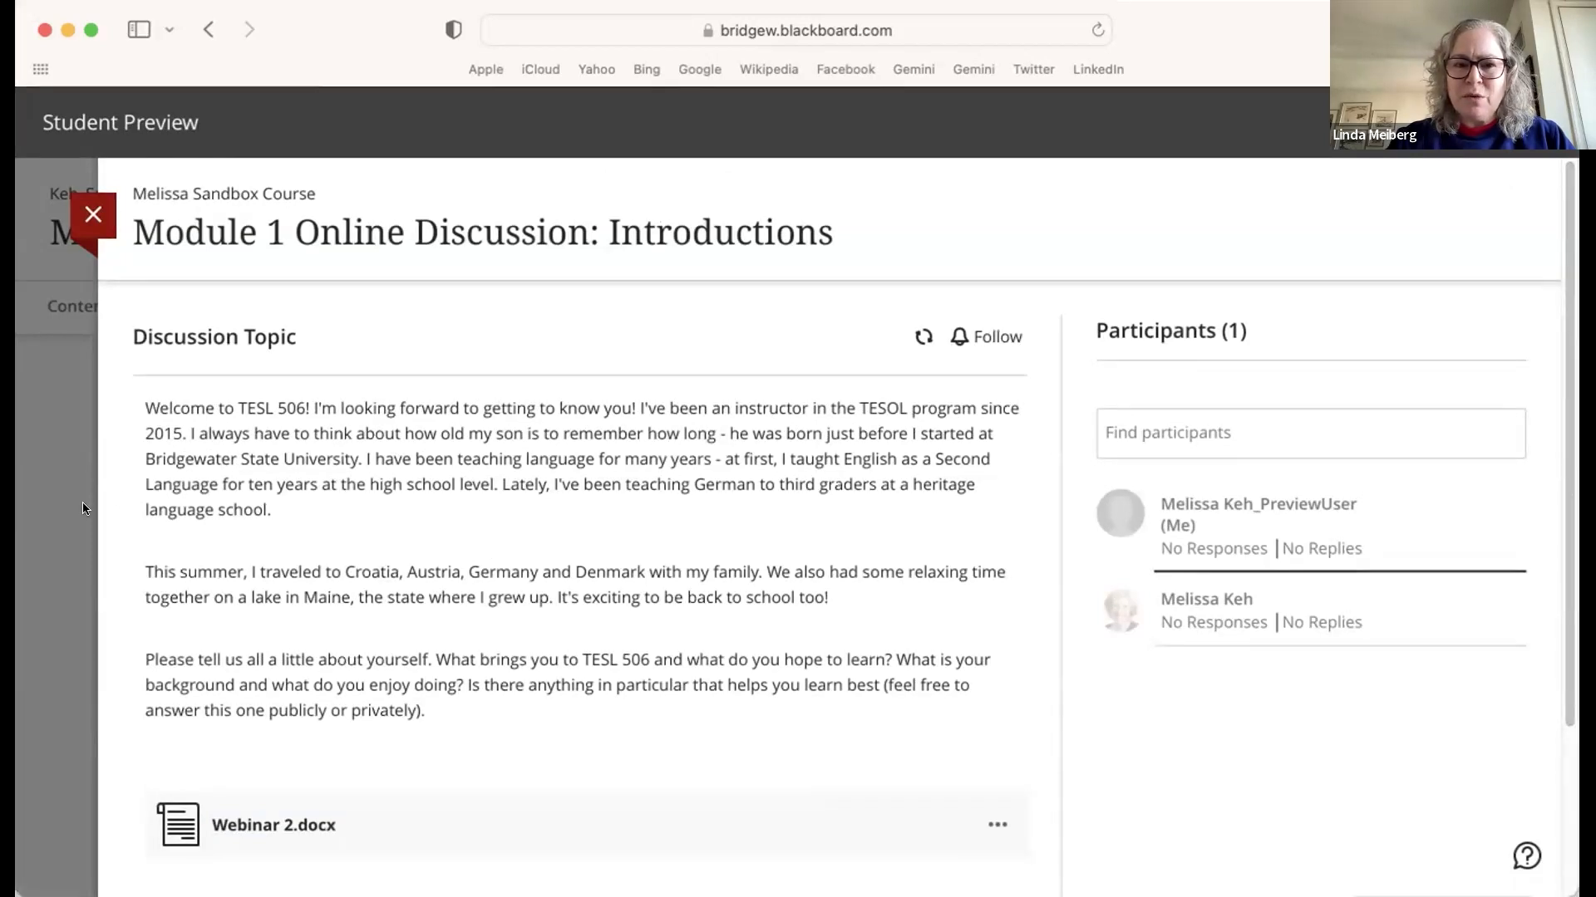
click(93, 216)
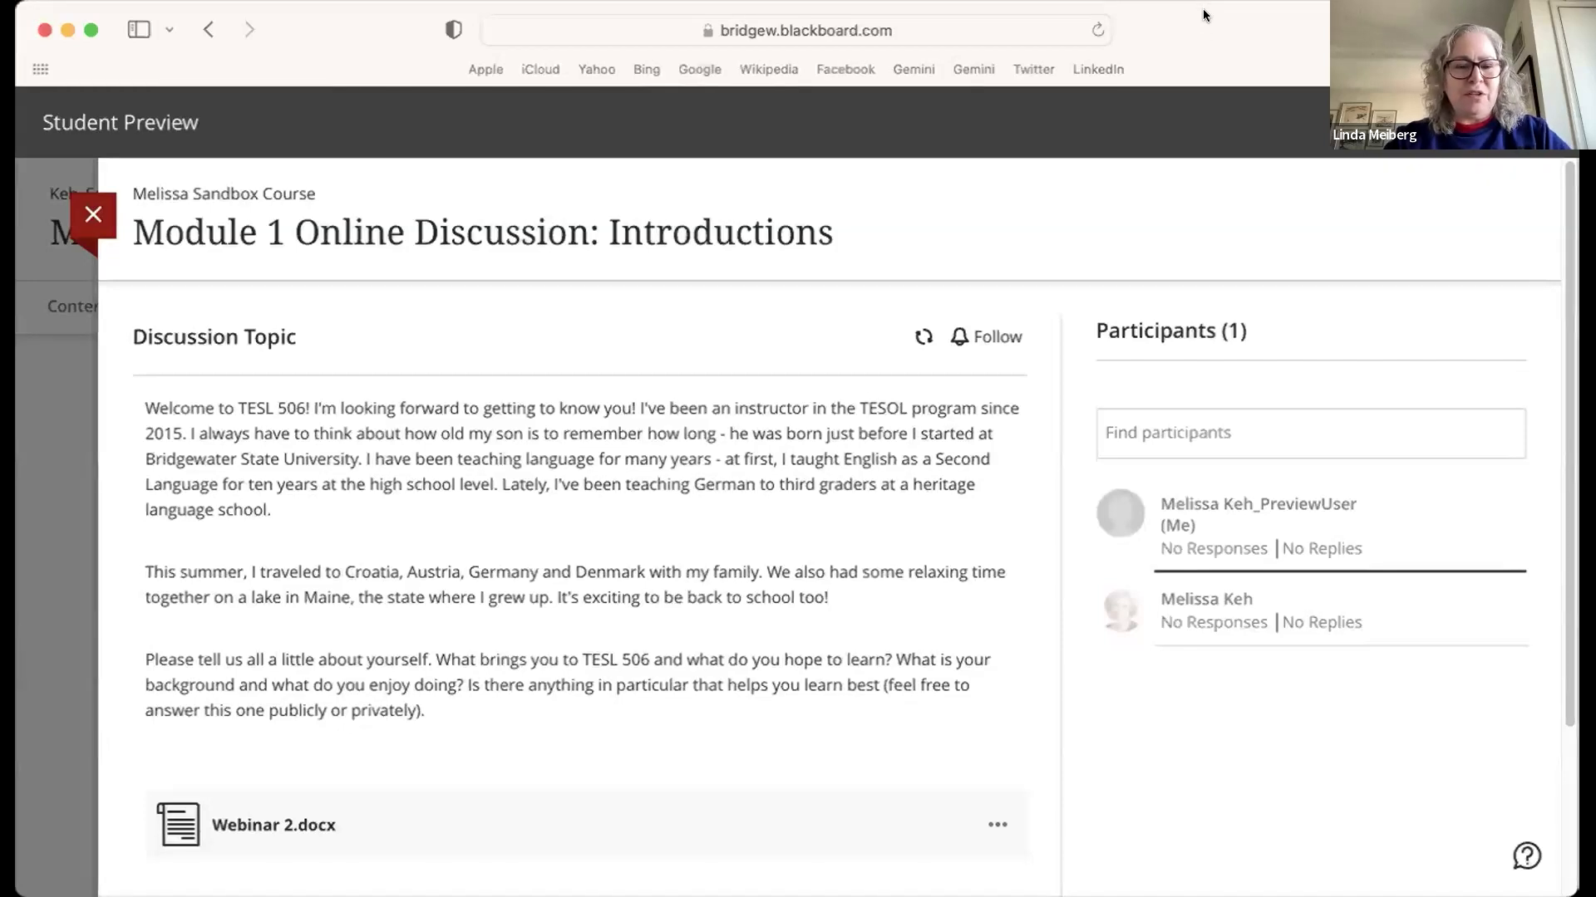
click(93, 215)
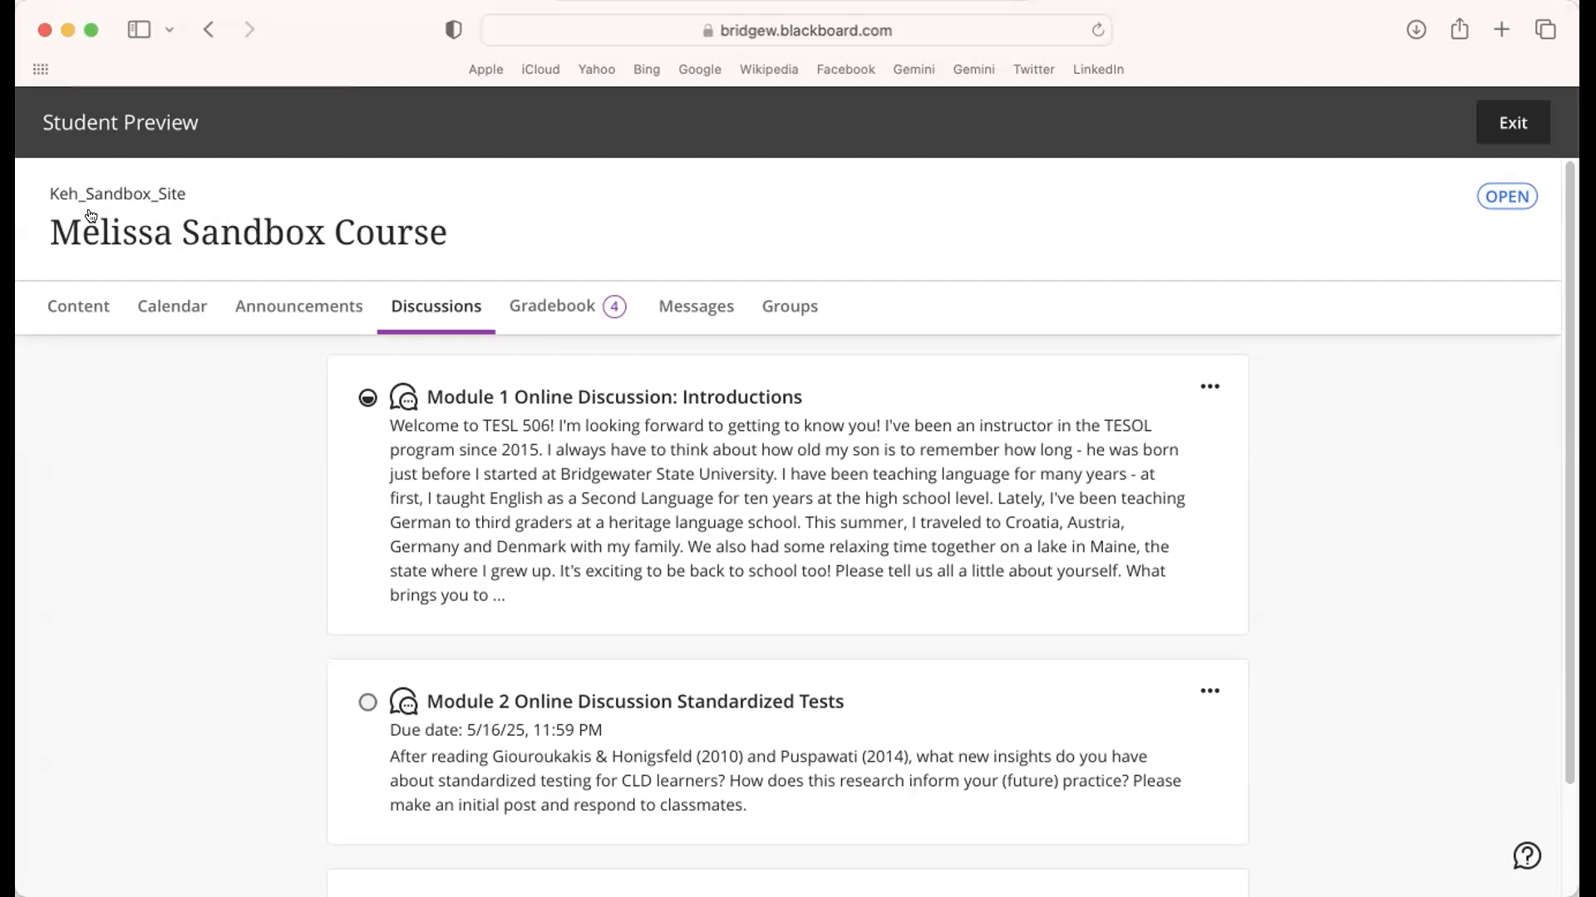
- Review the Gradebook and Course Content pages in Student Preview
click(549, 312)
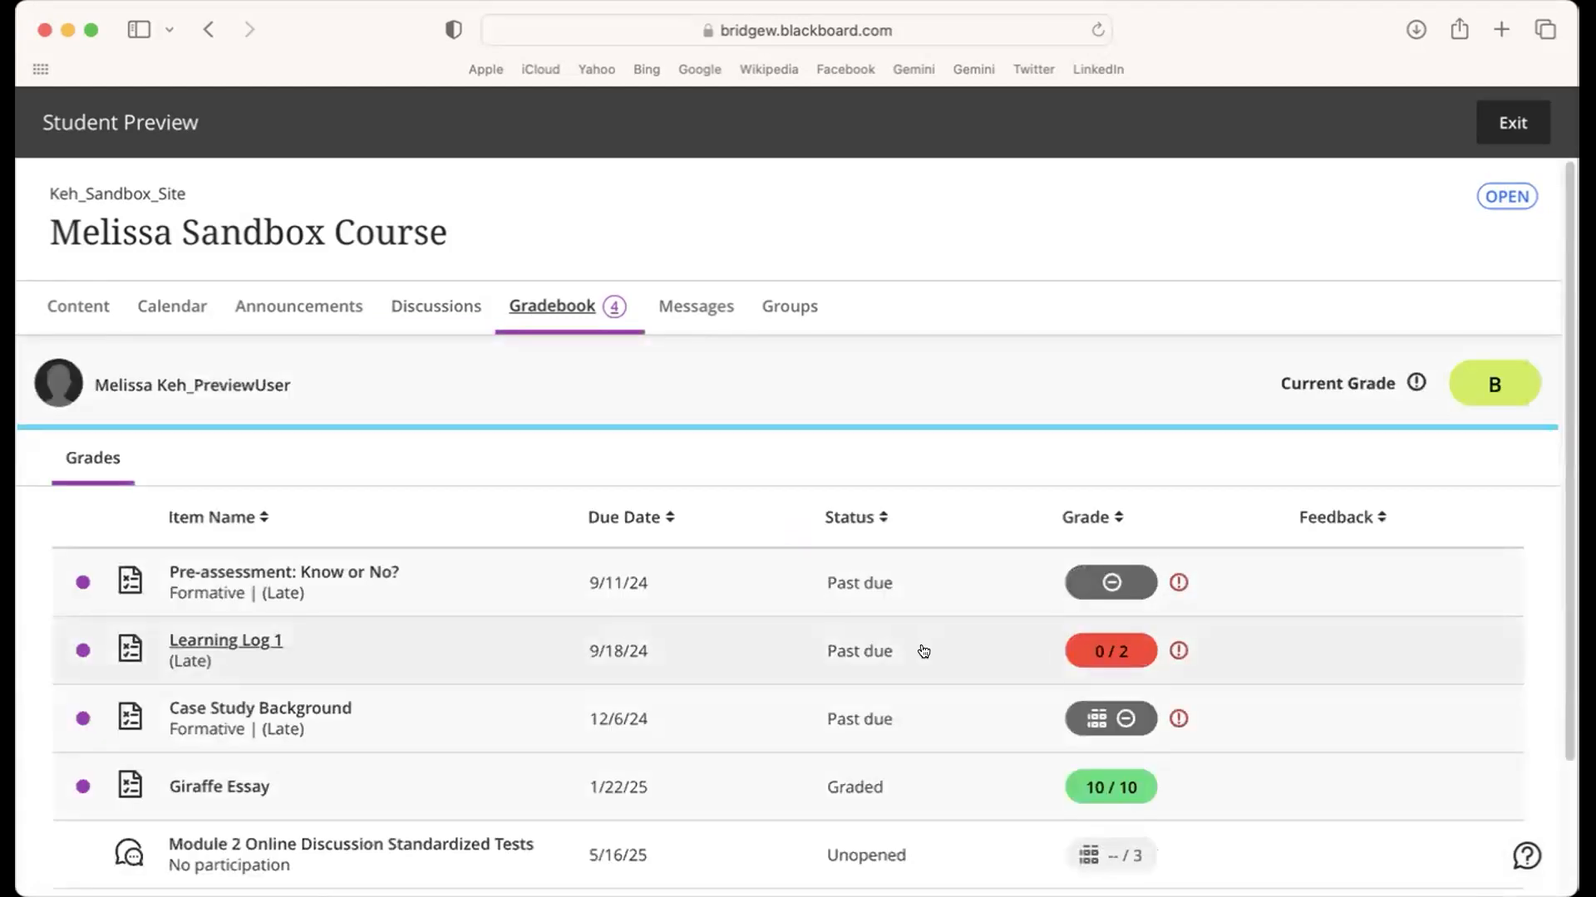
click(84, 309)
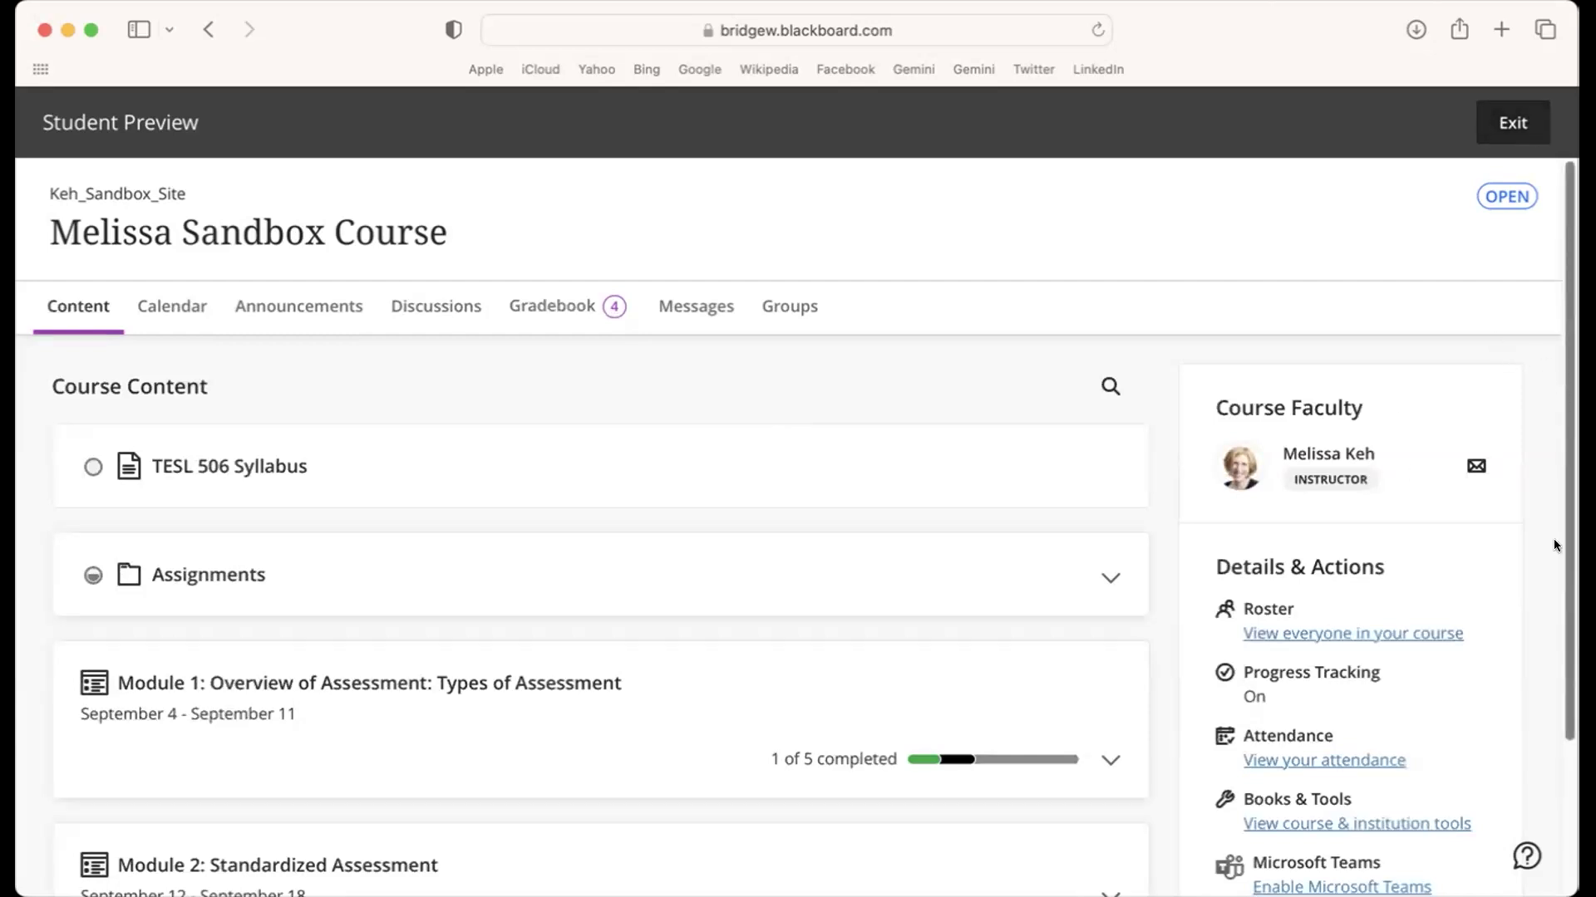
scroll(1551, 565, down, 3)
scroll(1550, 573, up, 3)
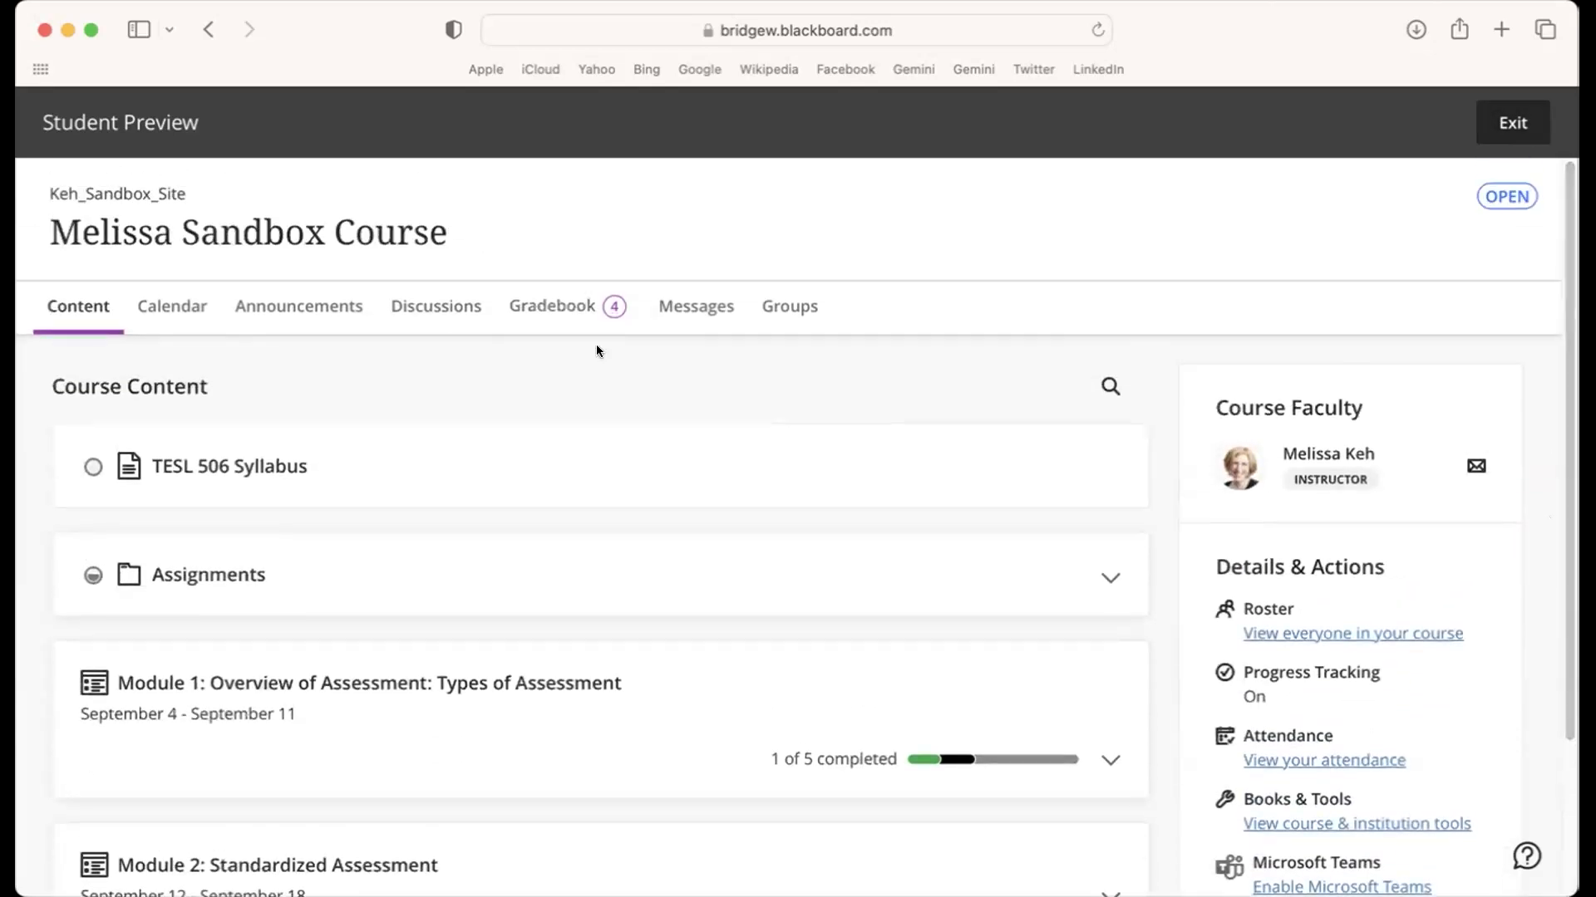
- Post the response "This is a great topic." in Creating Great Discussions as the preview student, and exit Student Preview
click(440, 311)
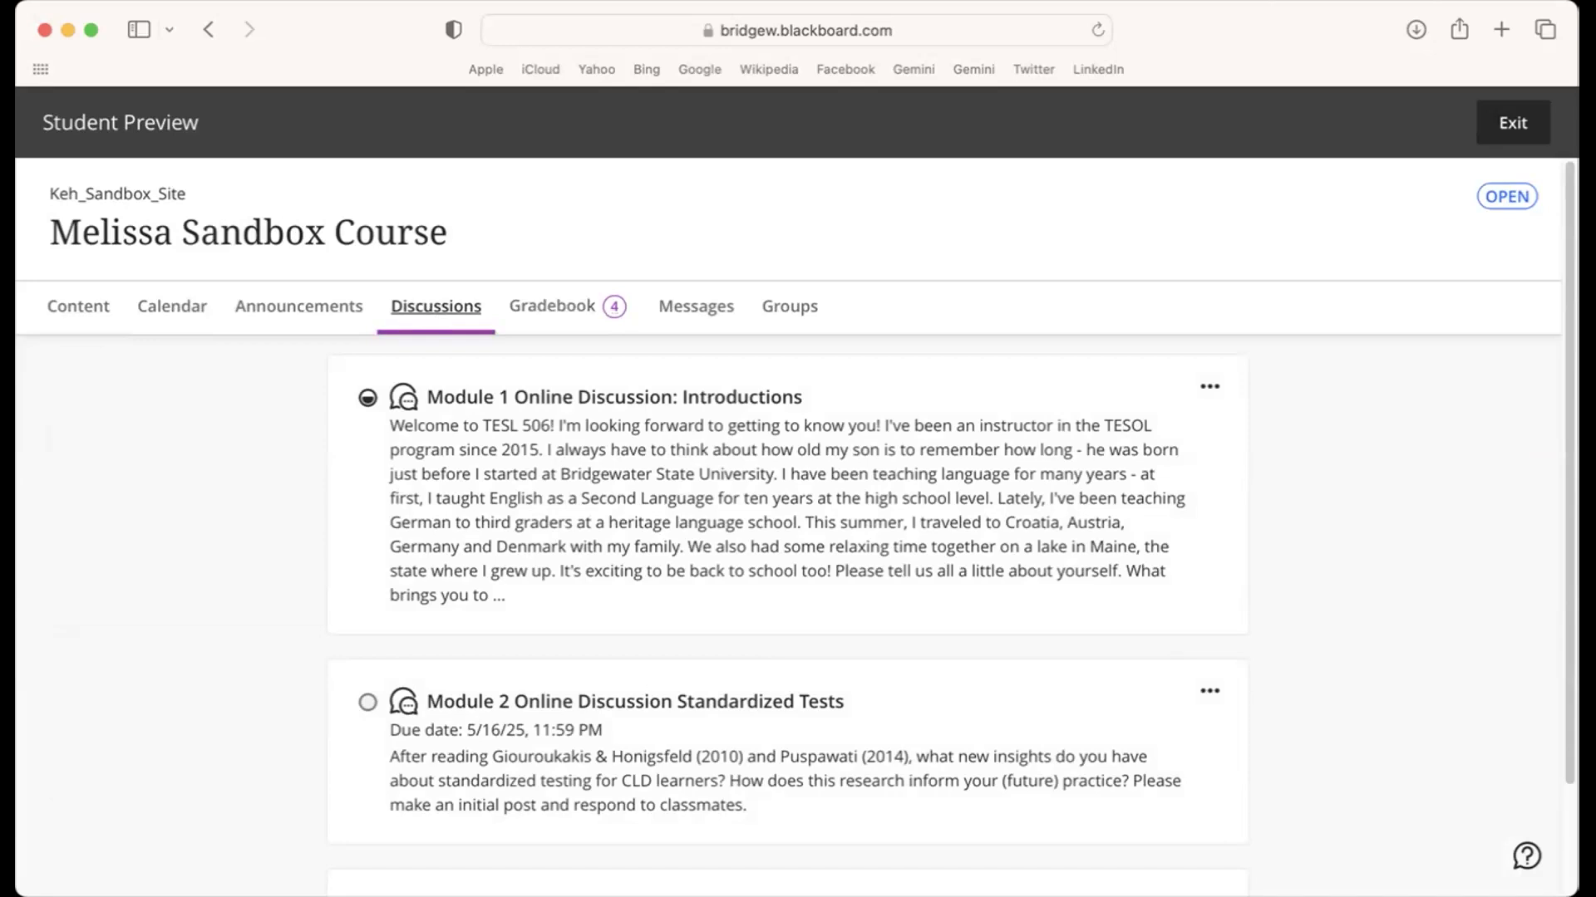
scroll(1558, 657, down, 2)
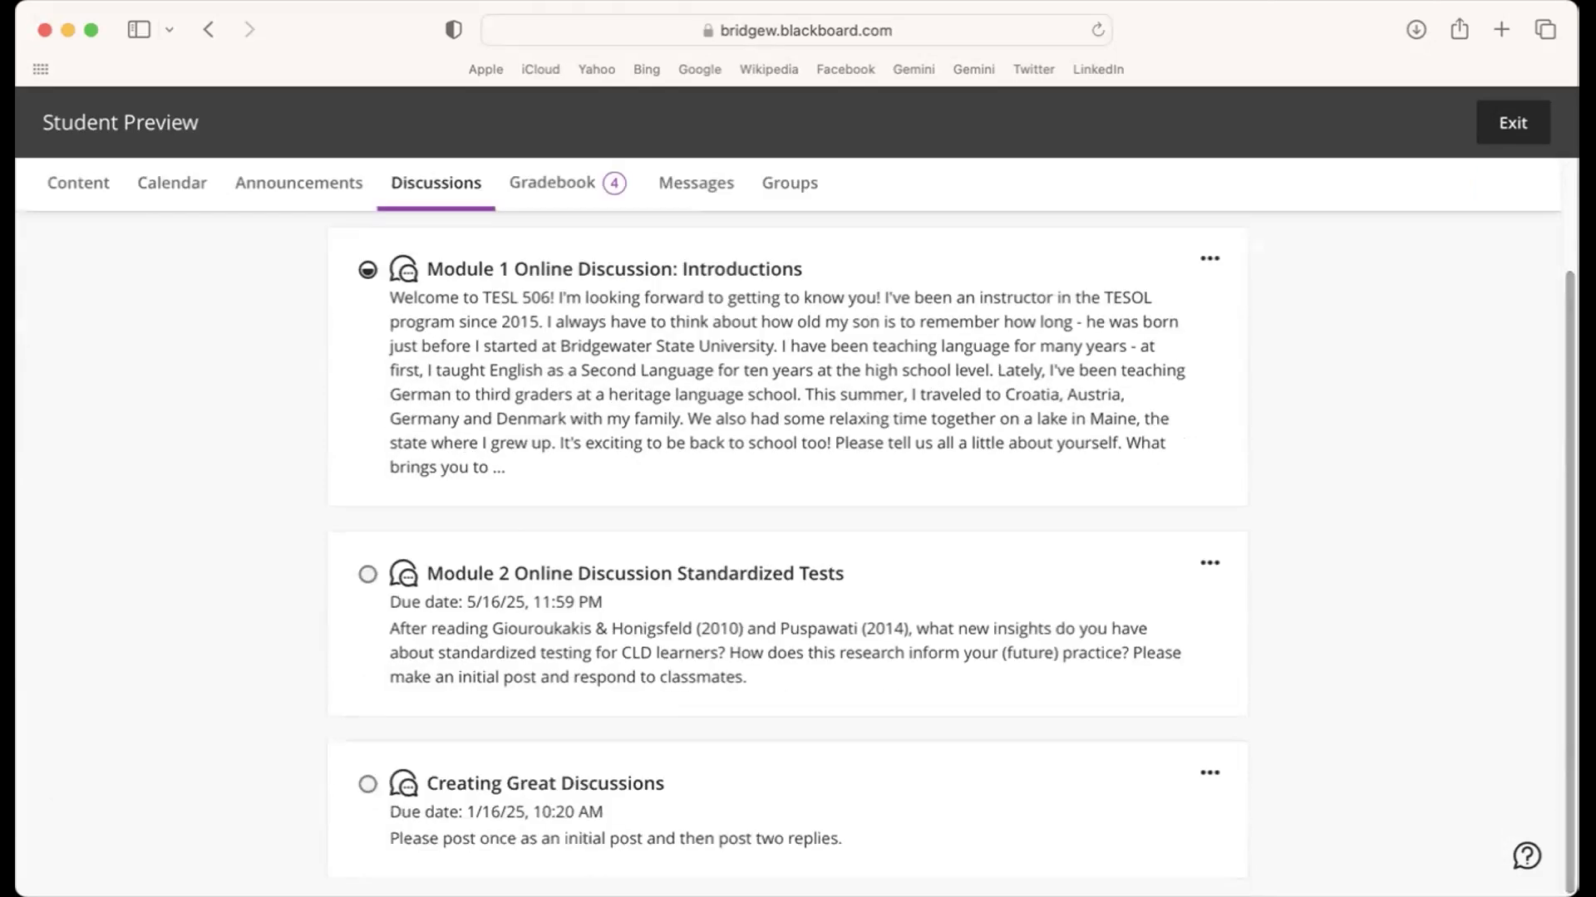
click(973, 831)
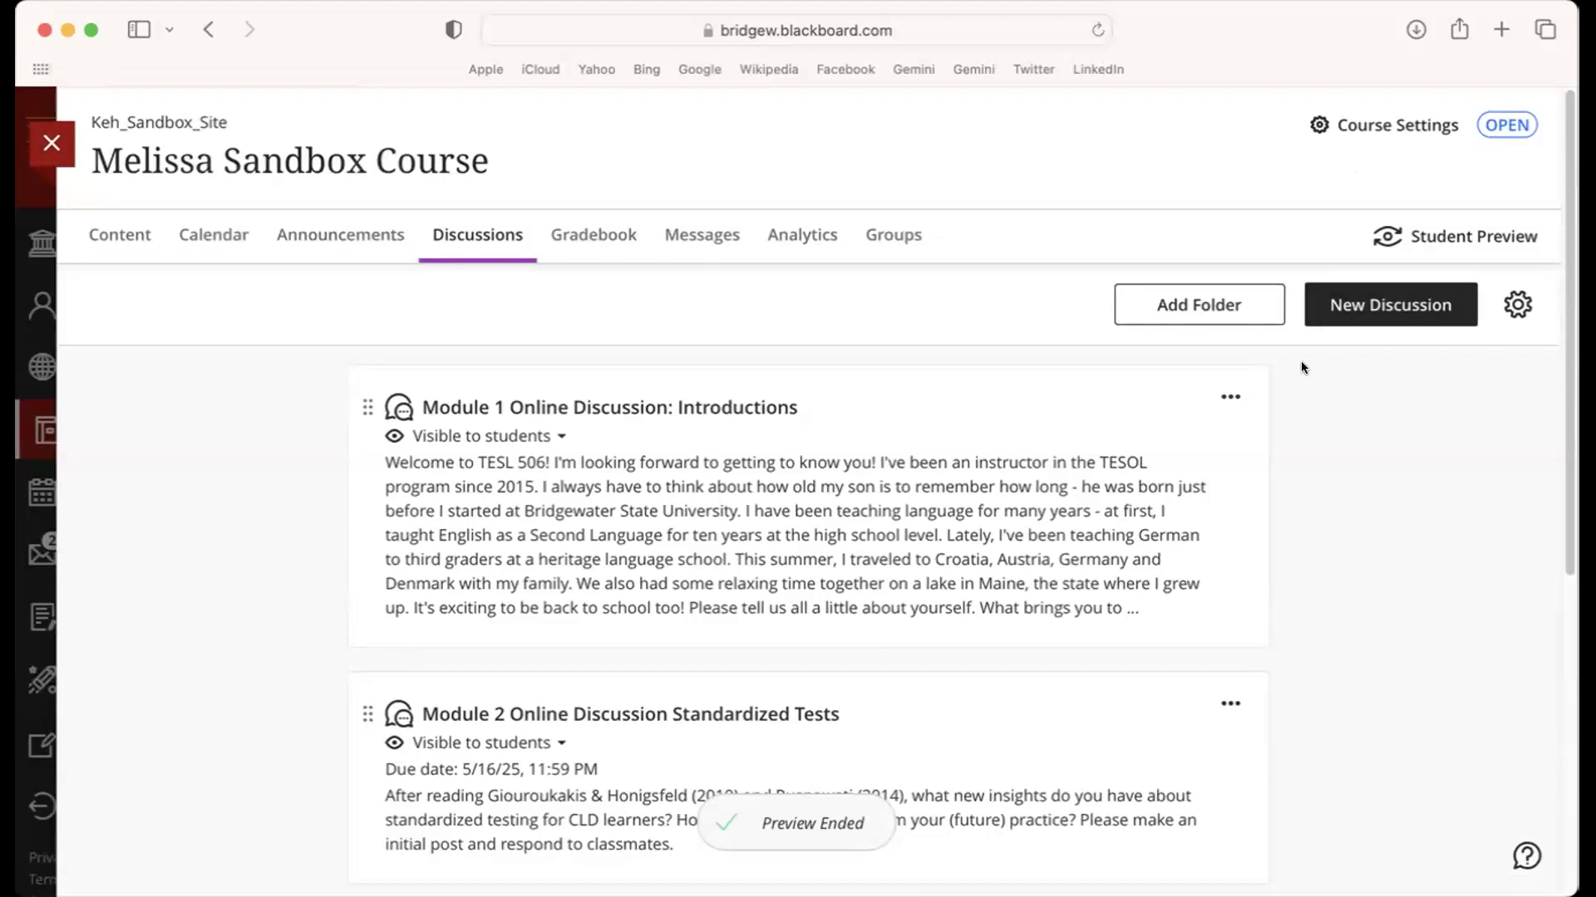
- From the course gradebook, open the preview student's Creating Great Discussions participation for grading and show its rubric
click(586, 234)
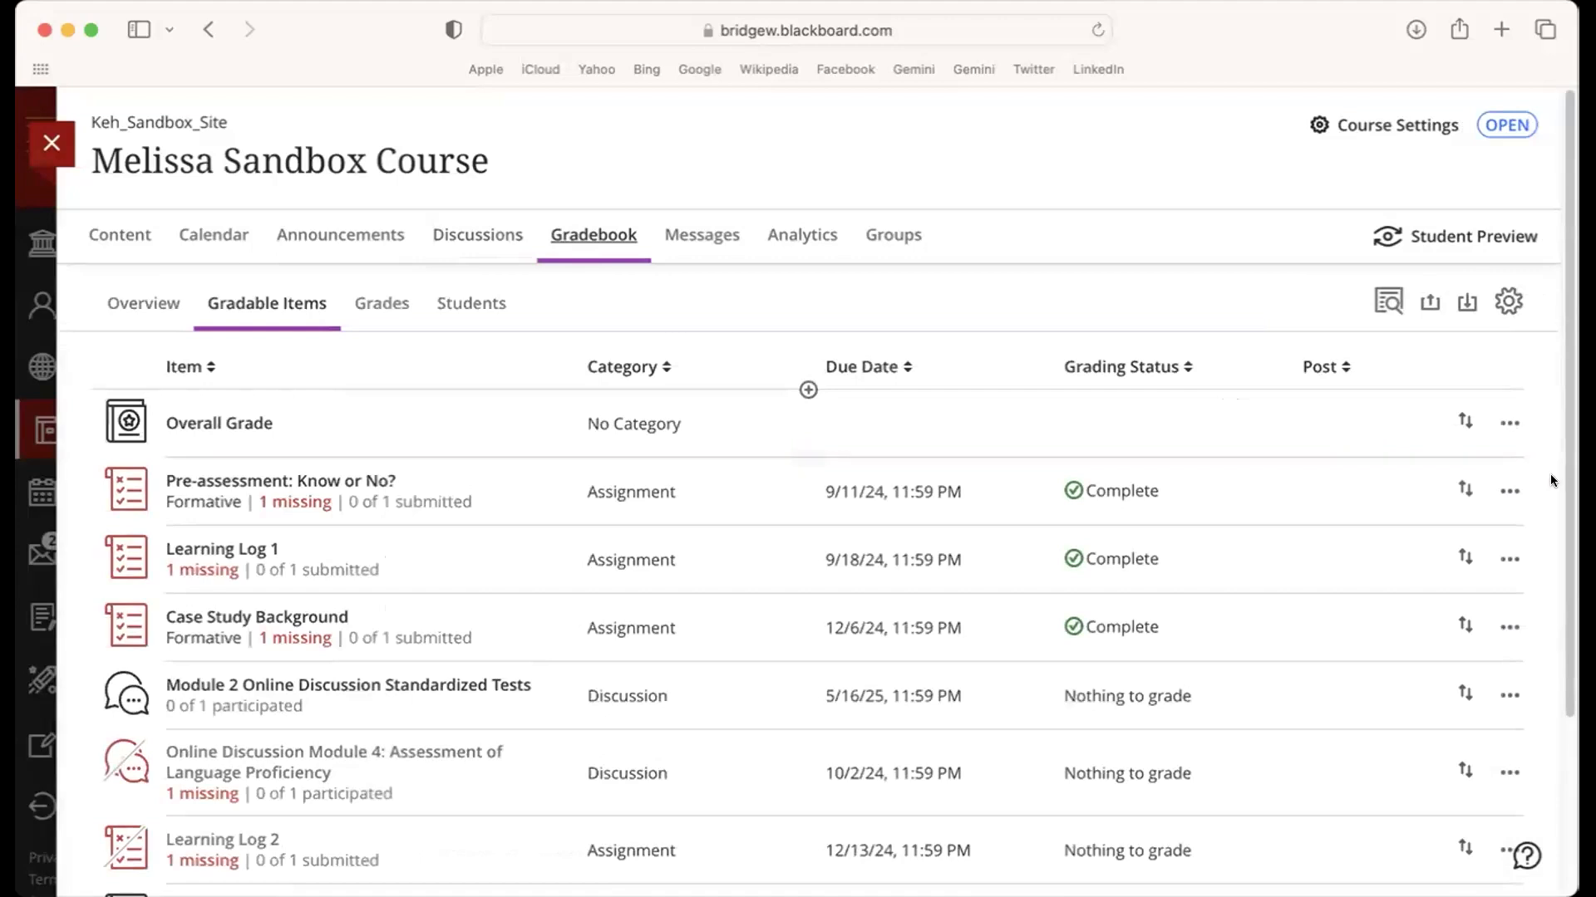
drag(1569, 491, 1569, 861)
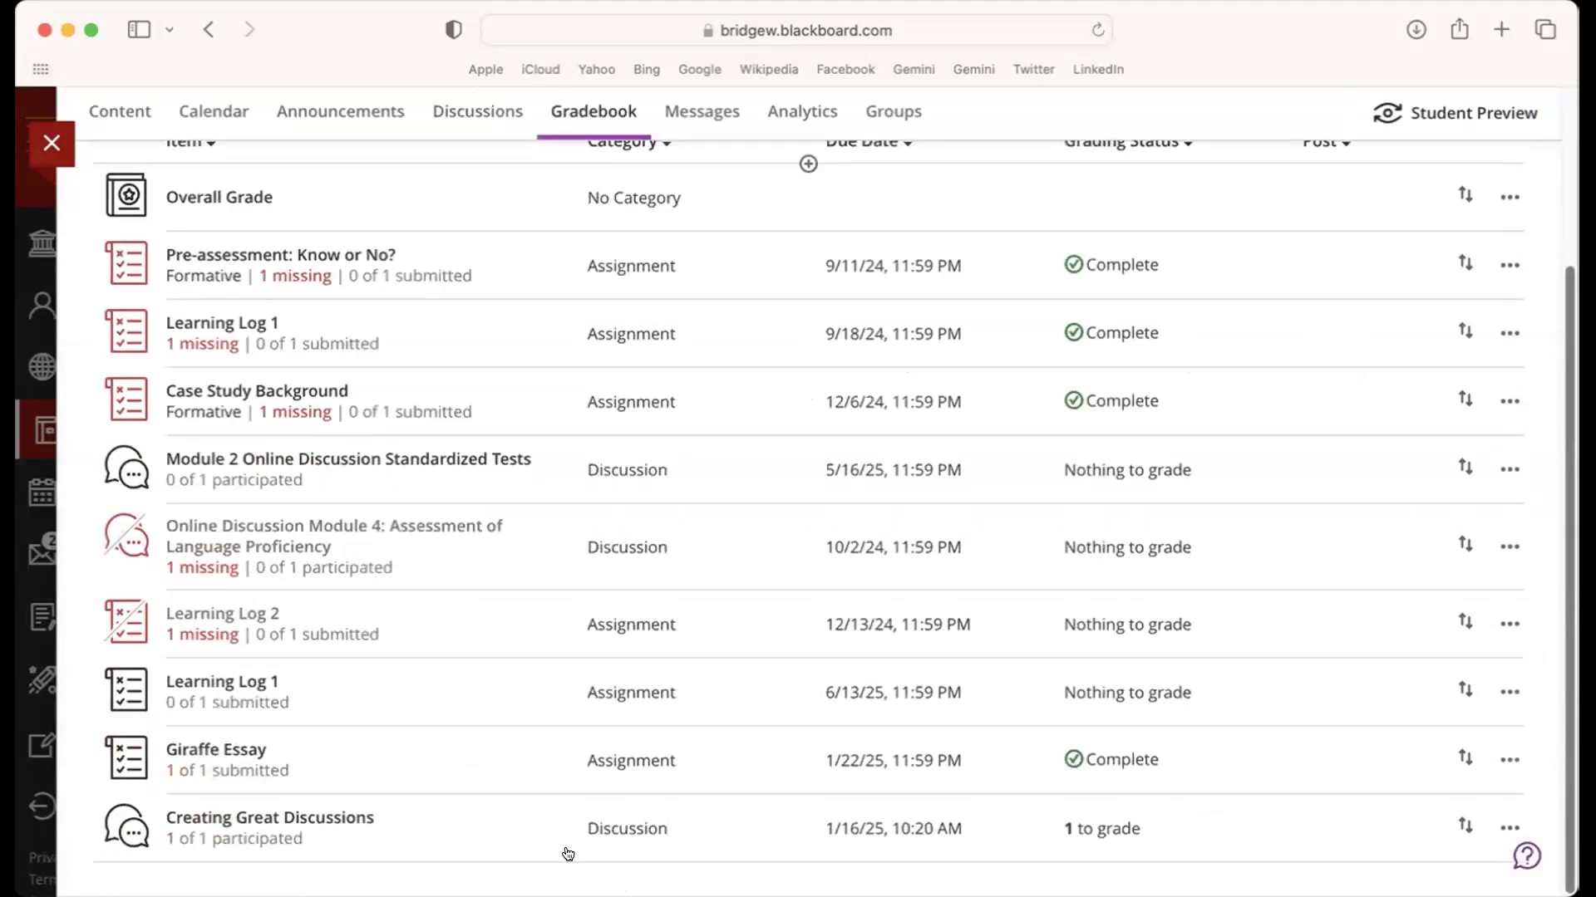
click(1078, 829)
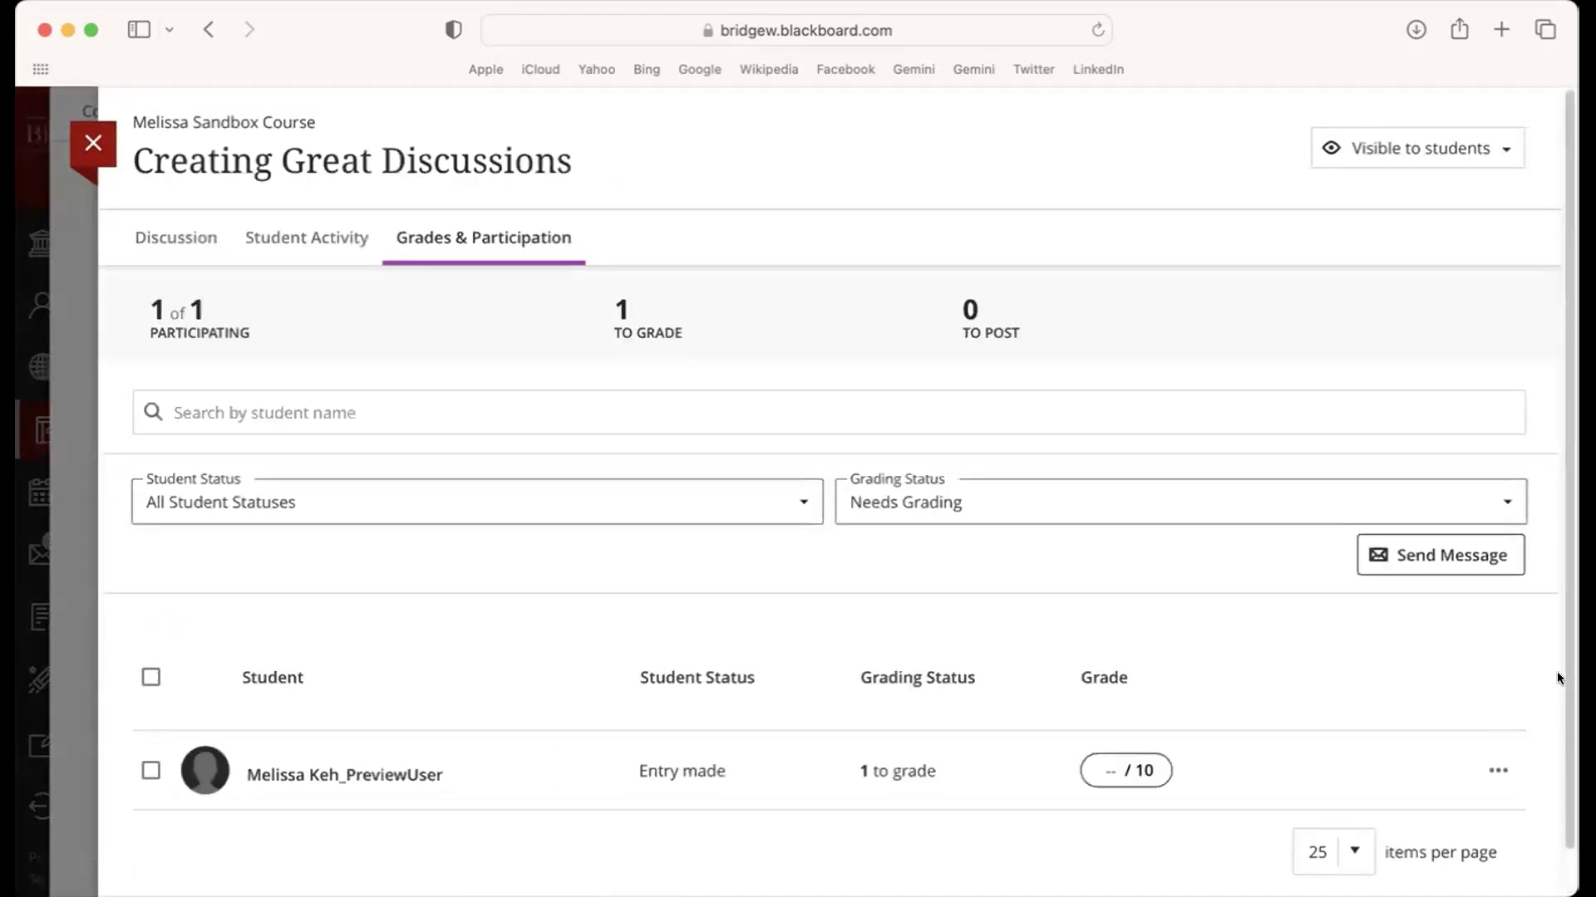
scroll(1502, 781, down, 1)
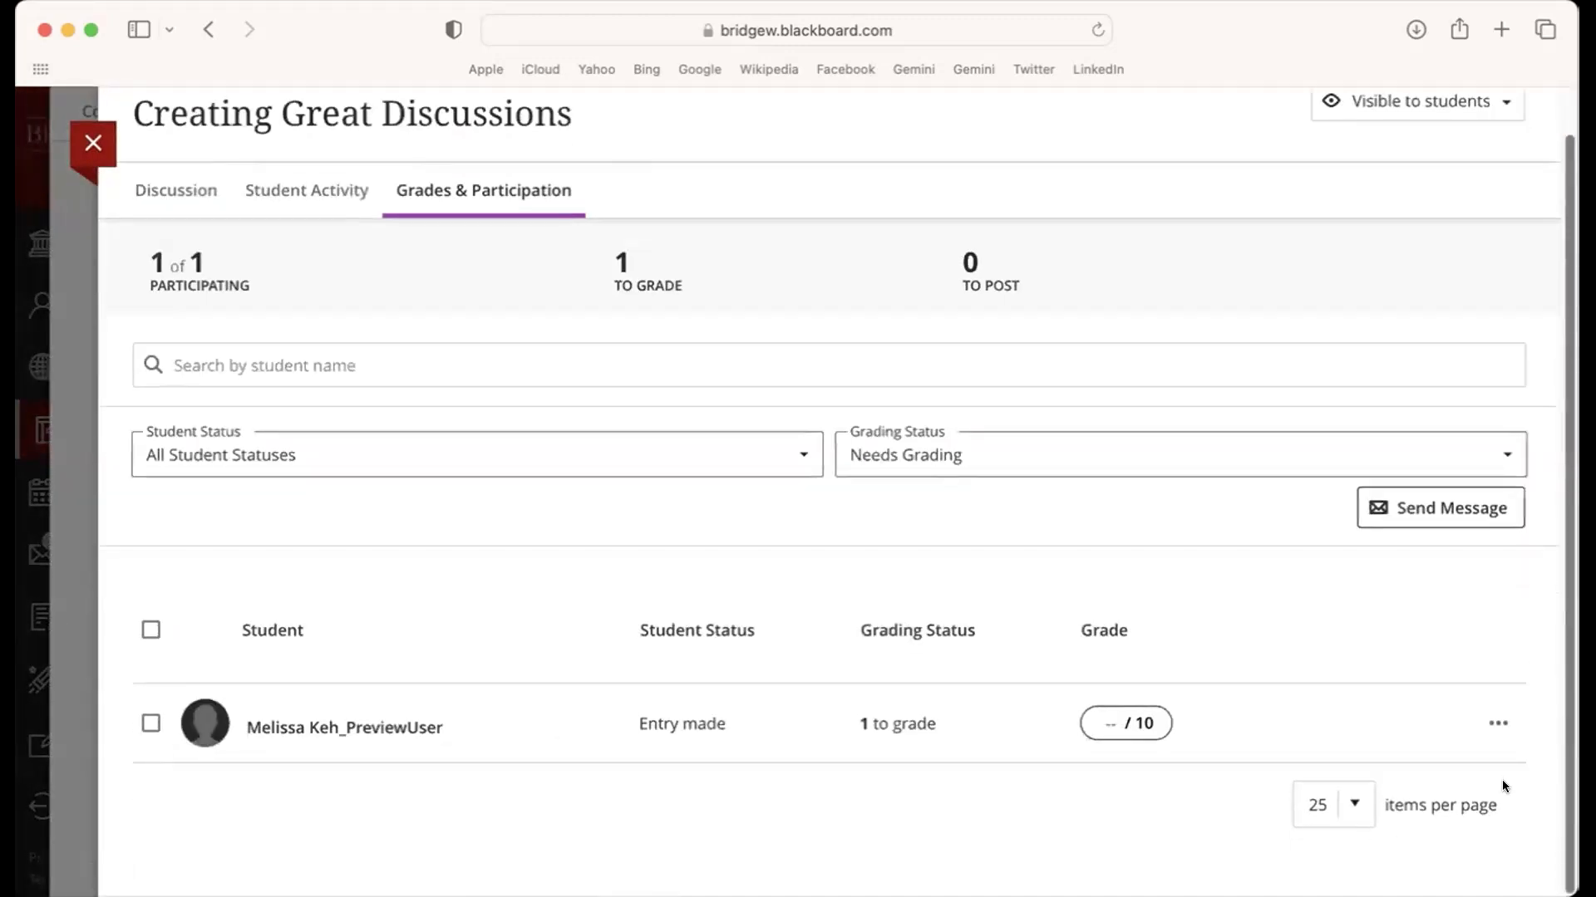
click(868, 723)
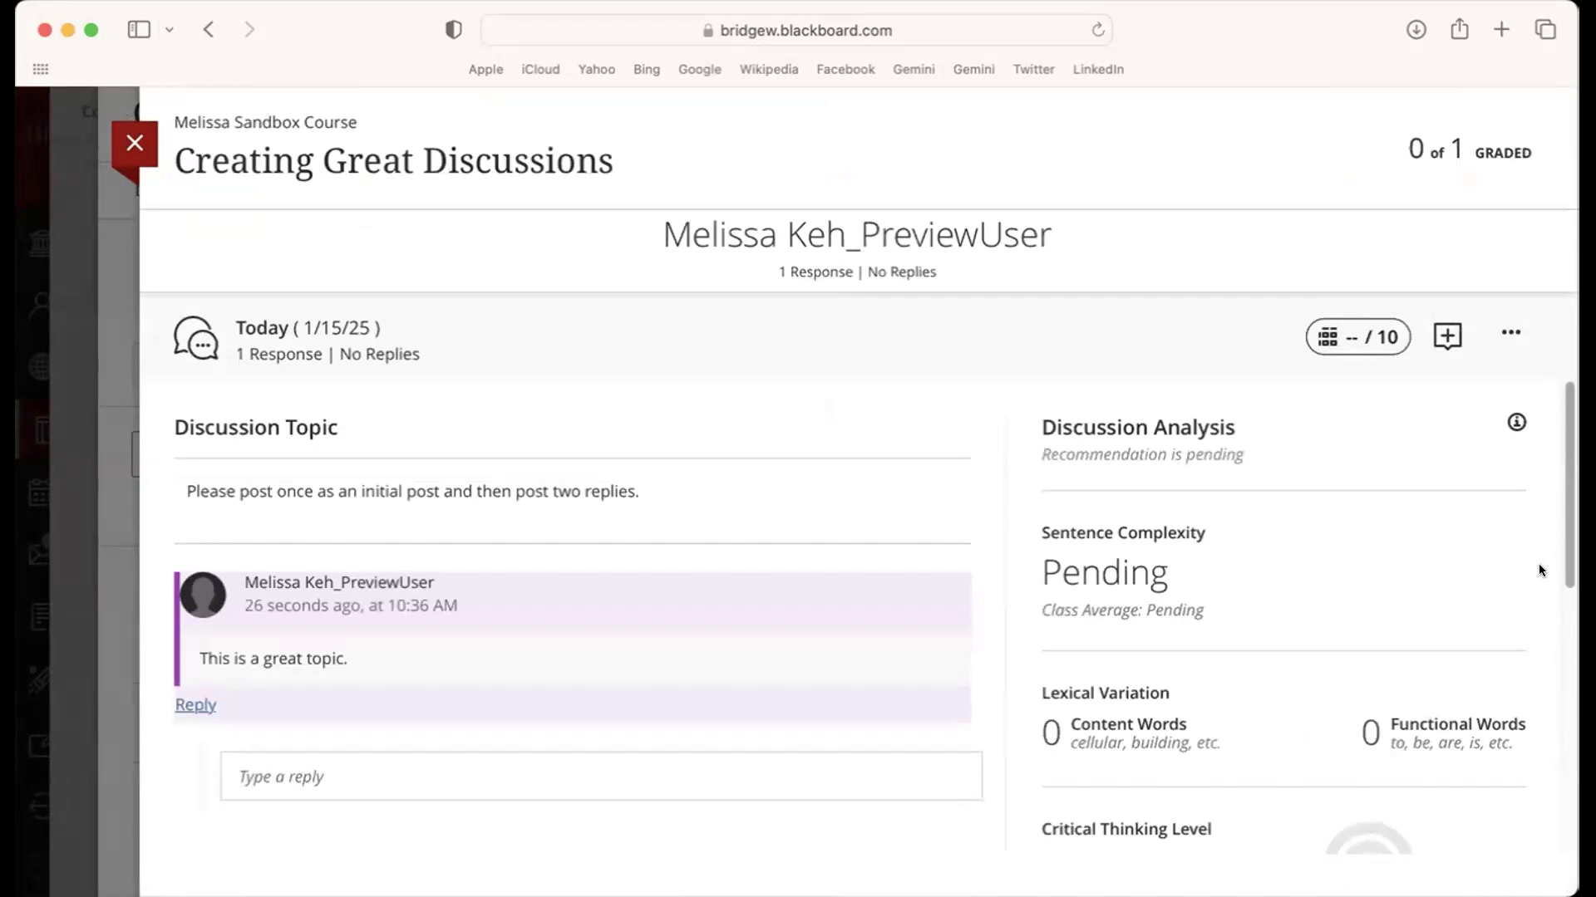
click(1328, 339)
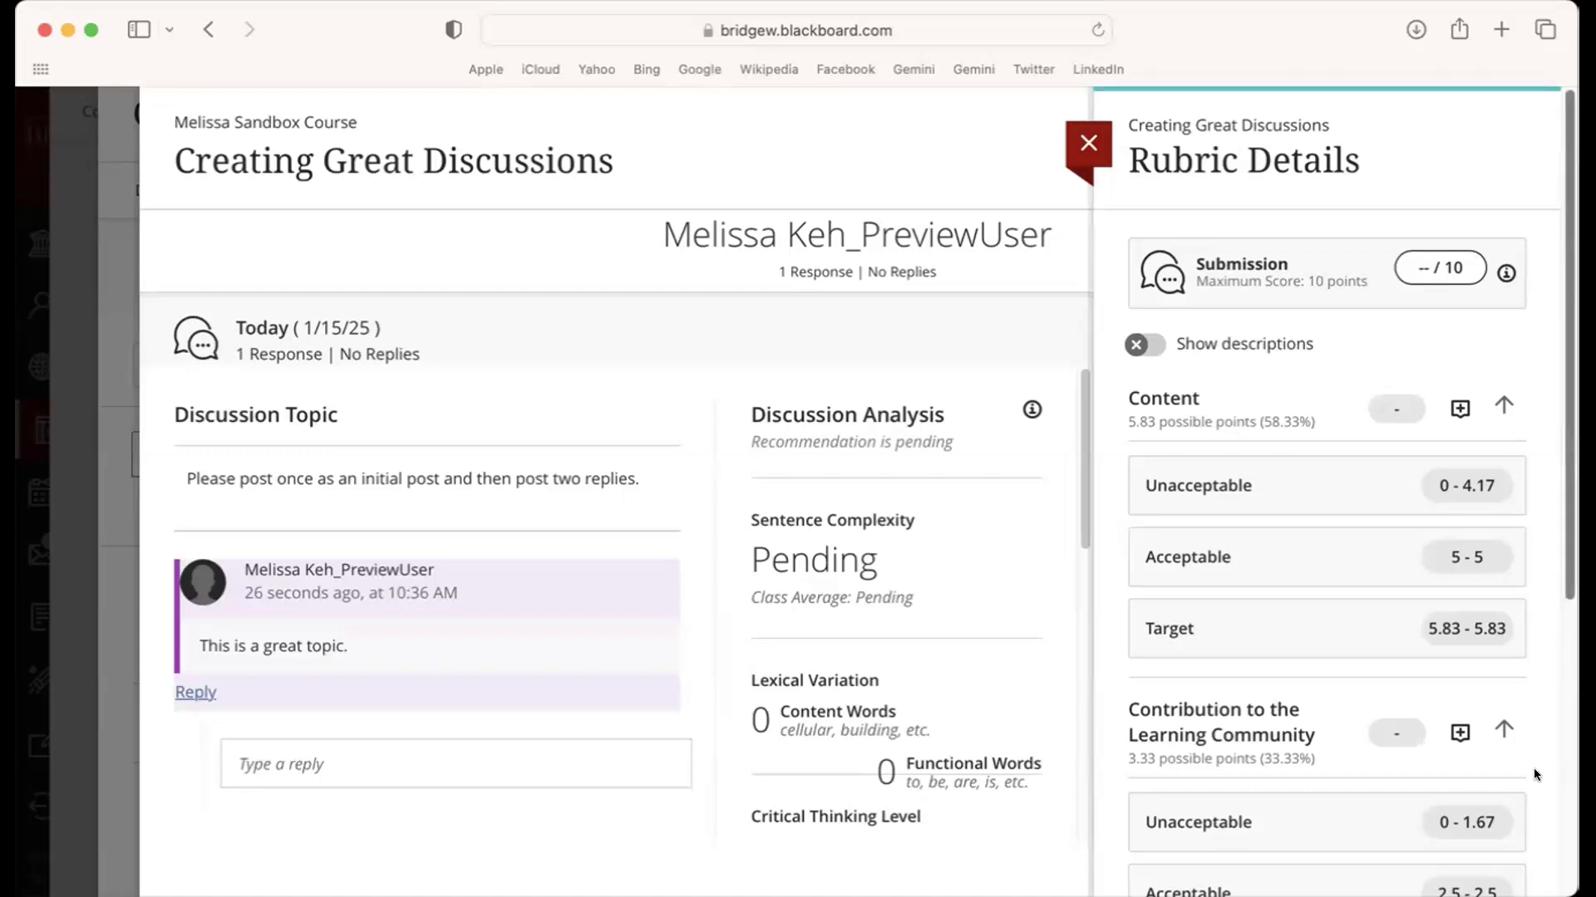
- Show the rubric descriptions and read through the levels for Content, Contribution to the Learning Community and Professional Presentation
scroll(1546, 631, down, 6)
scroll(1499, 480, up, 6)
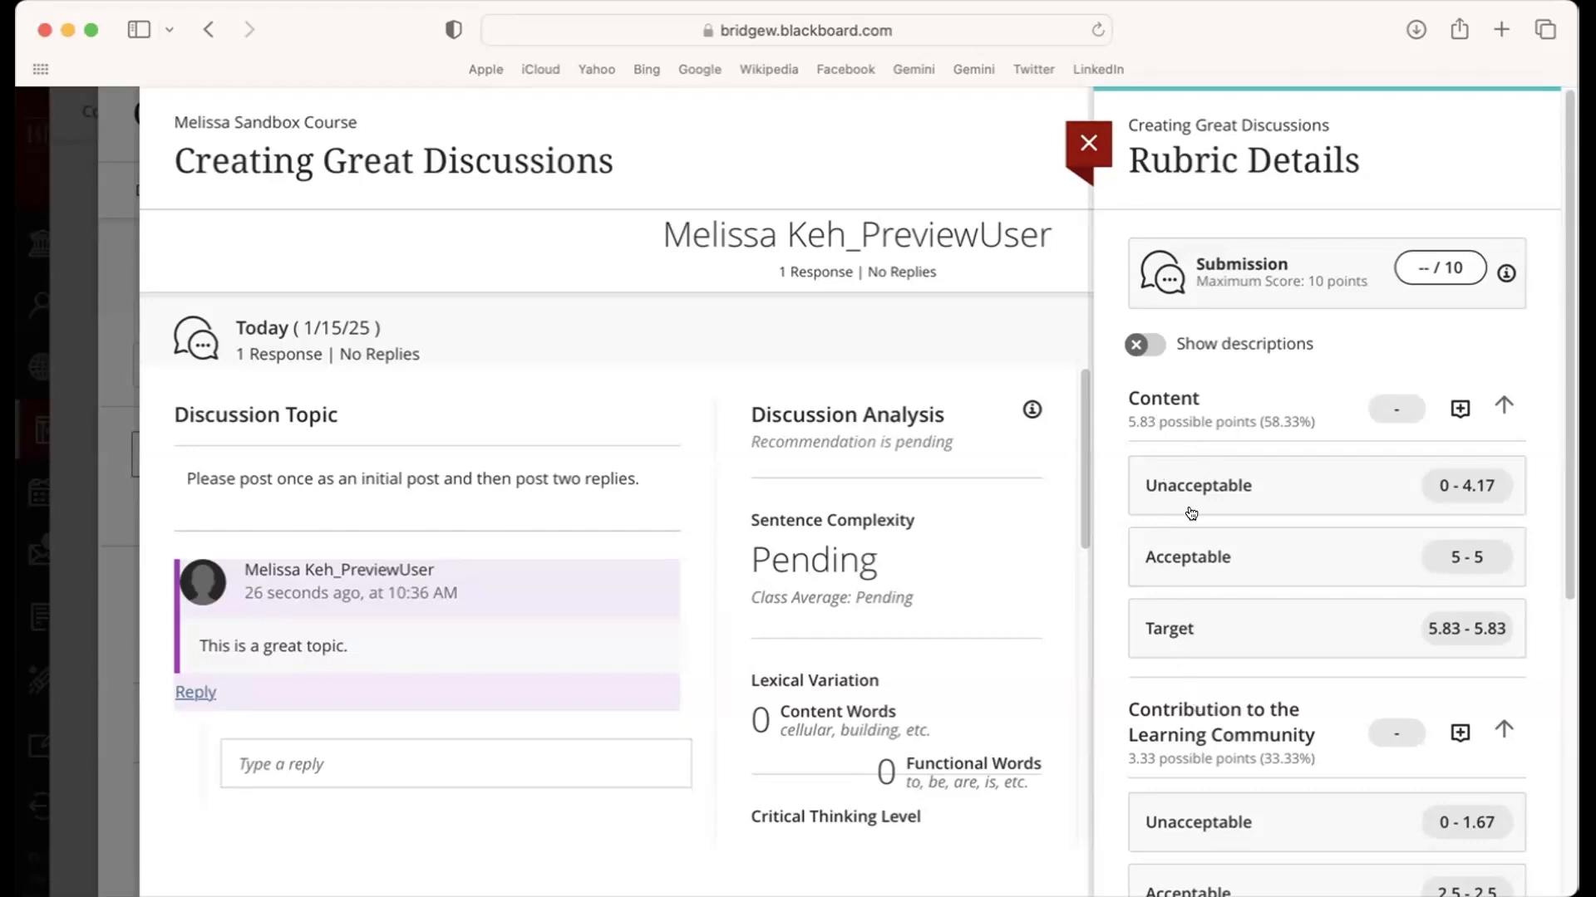
click(1146, 345)
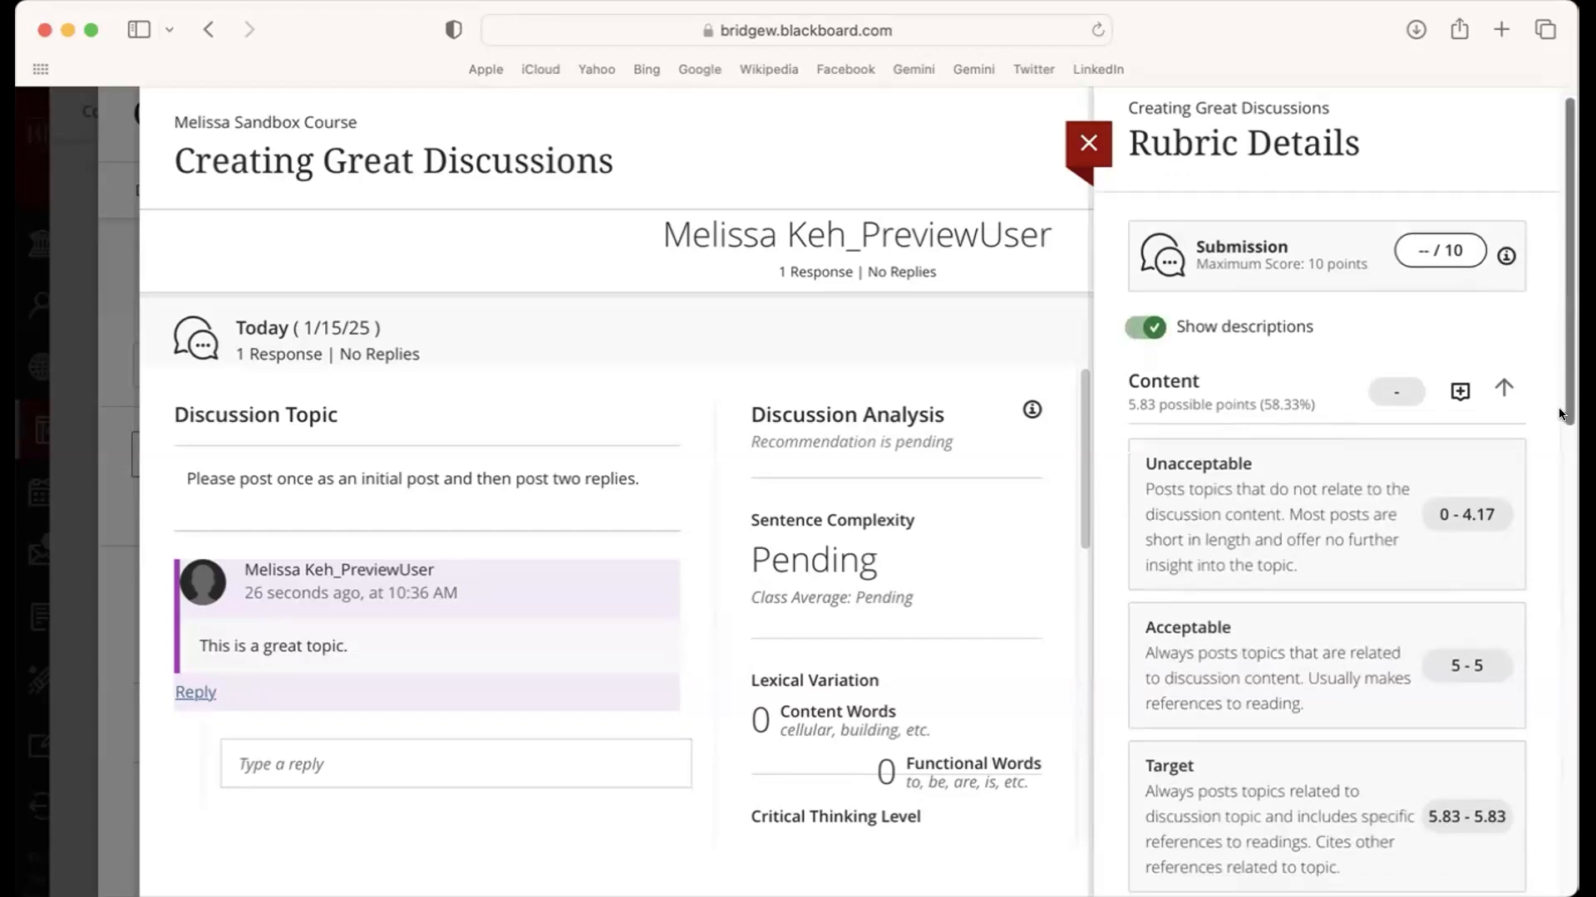
scroll(1536, 415, down, 3)
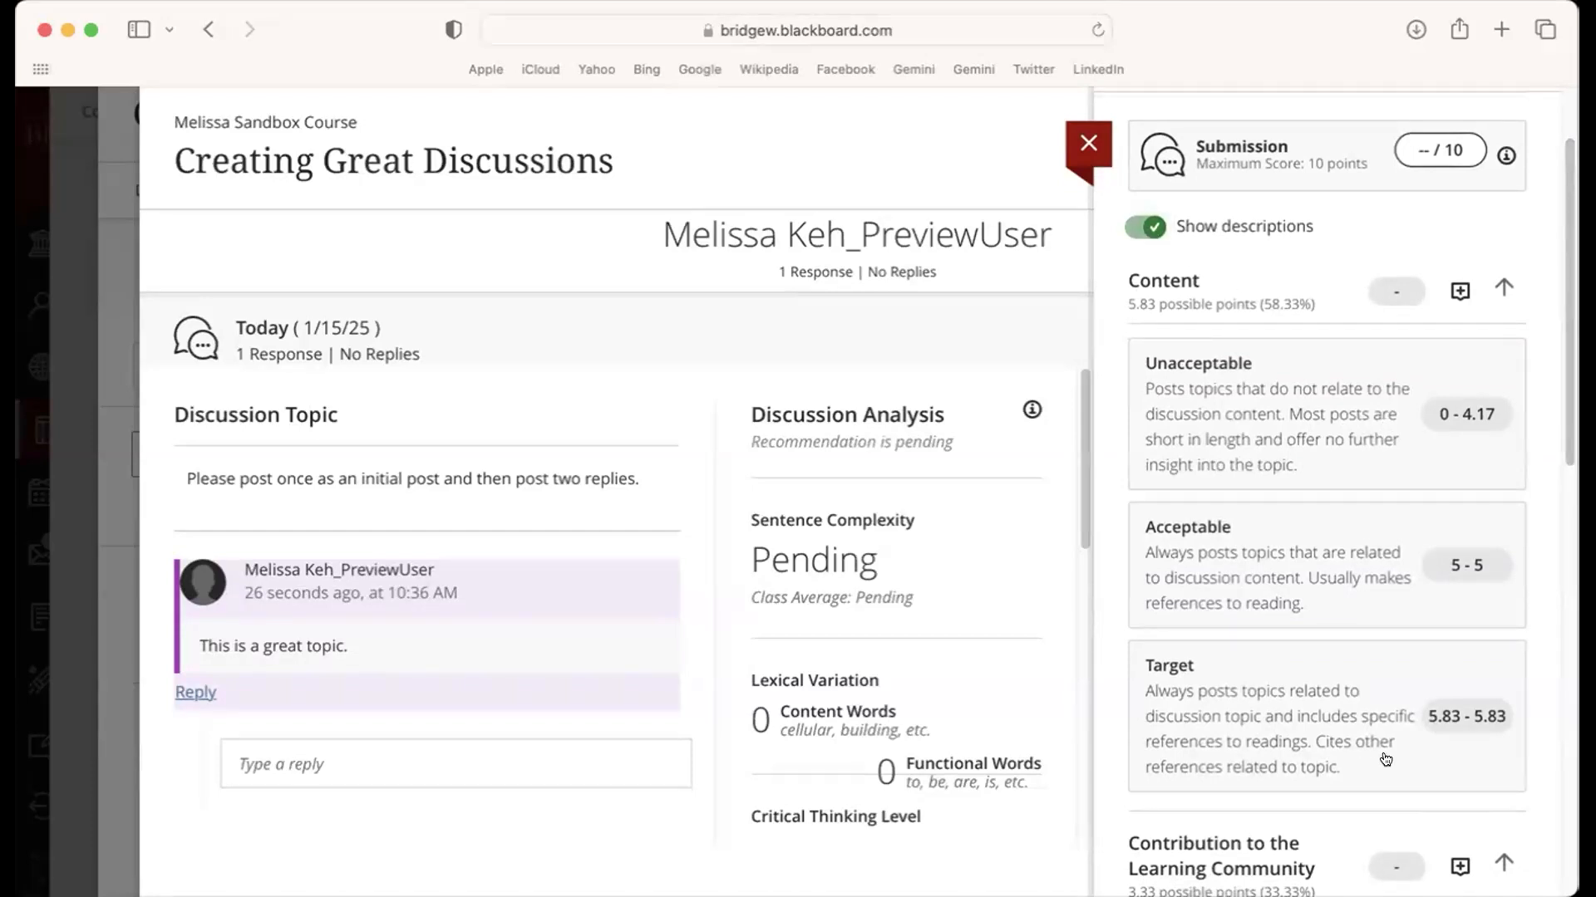
scroll(1556, 456, down, 1)
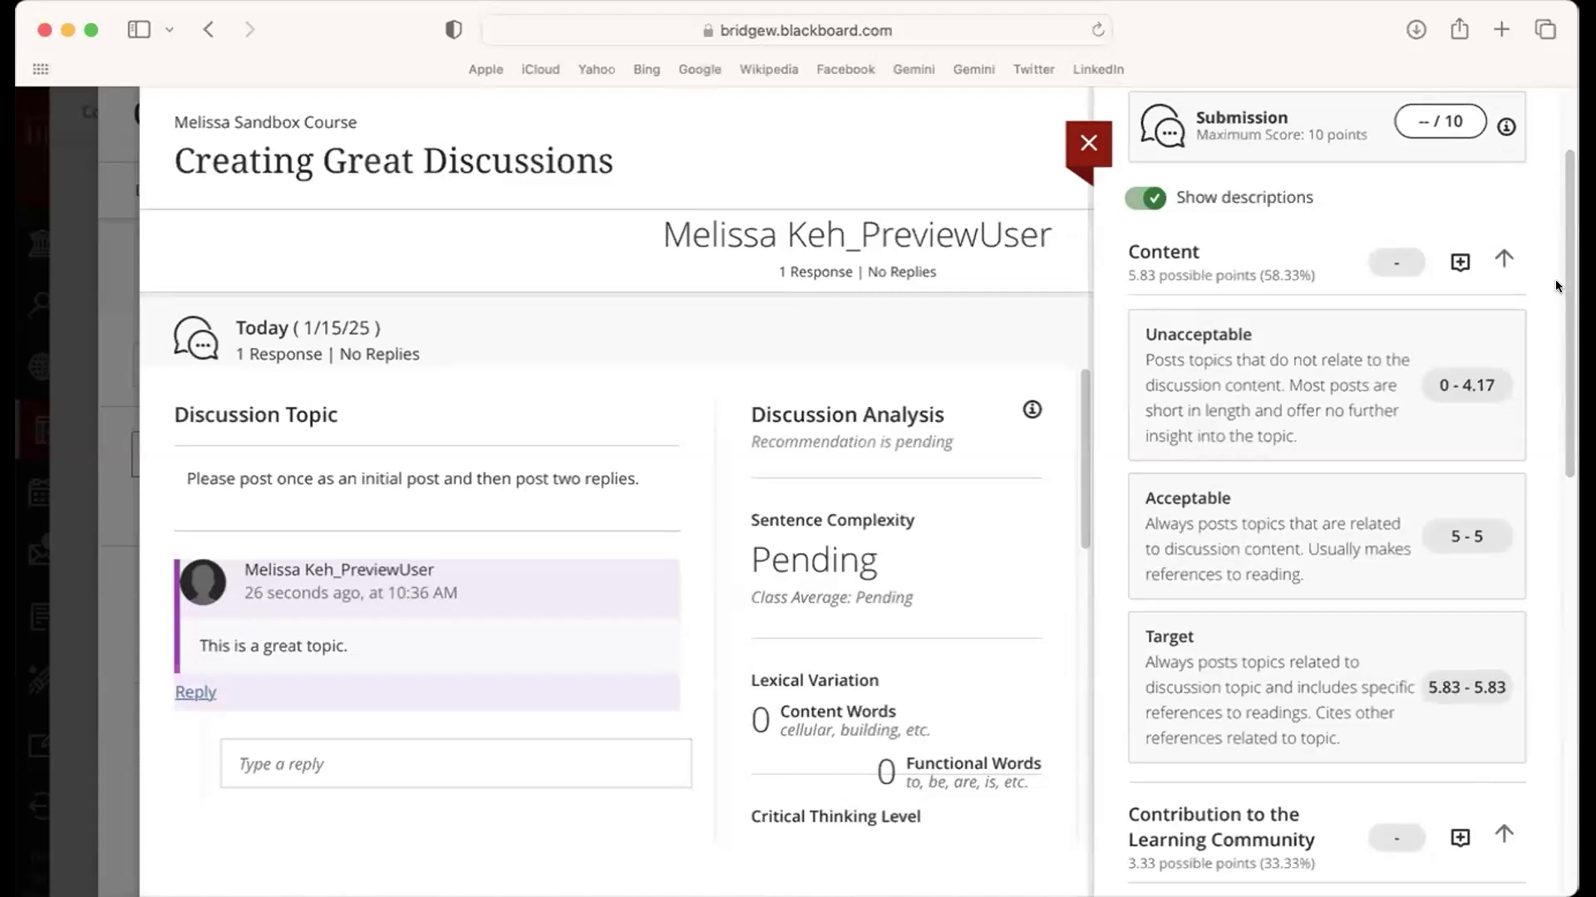
scroll(1513, 432, down, 8)
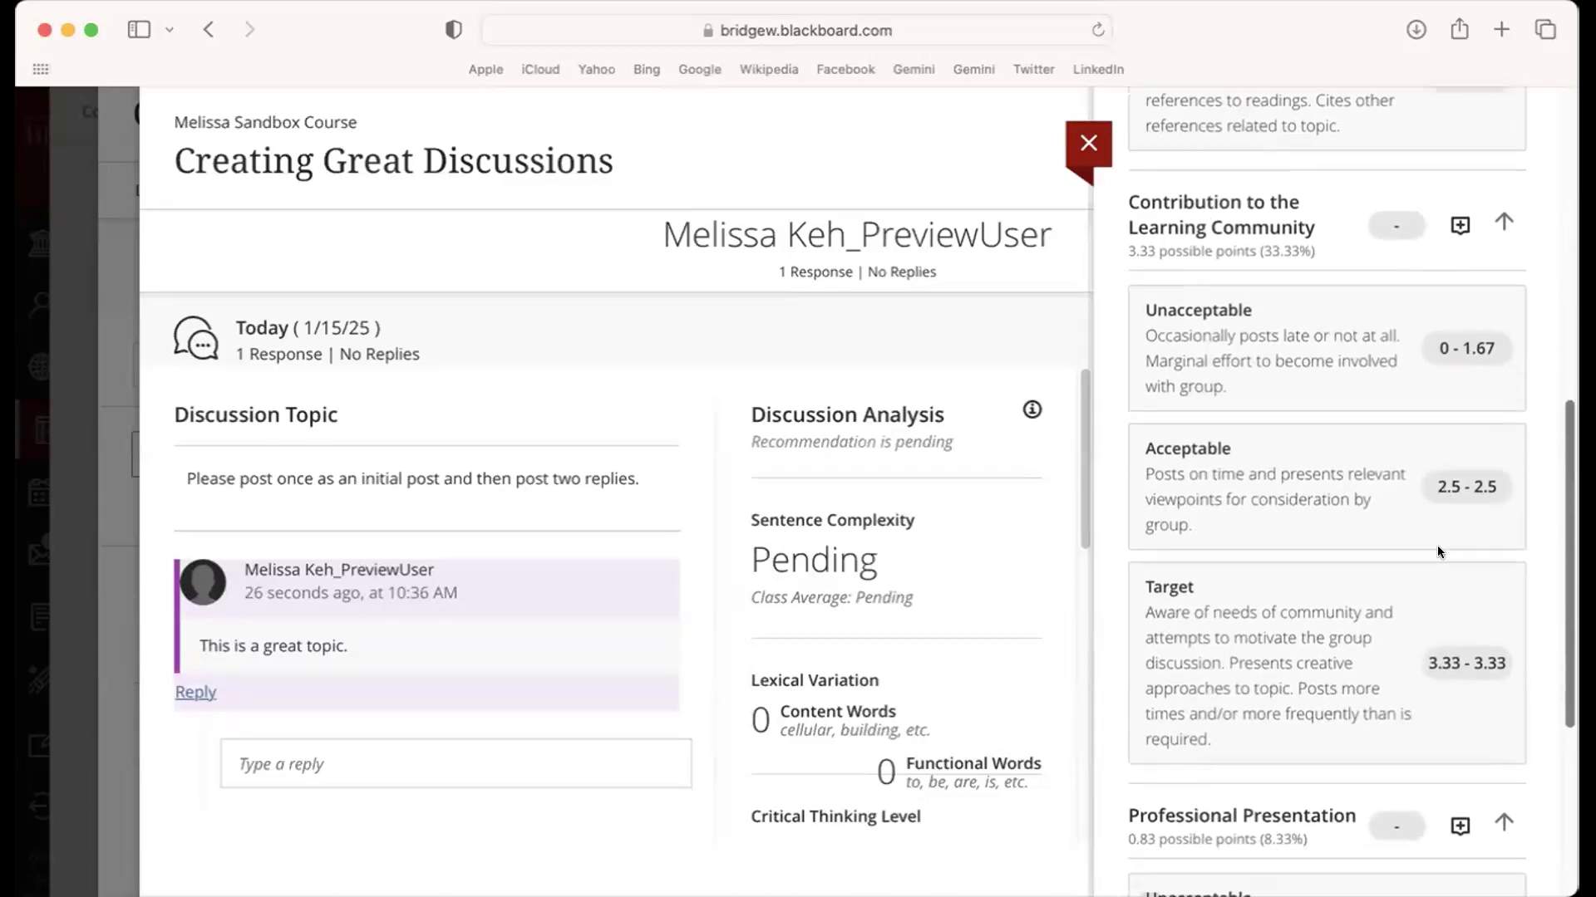
scroll(1438, 552, down, 1)
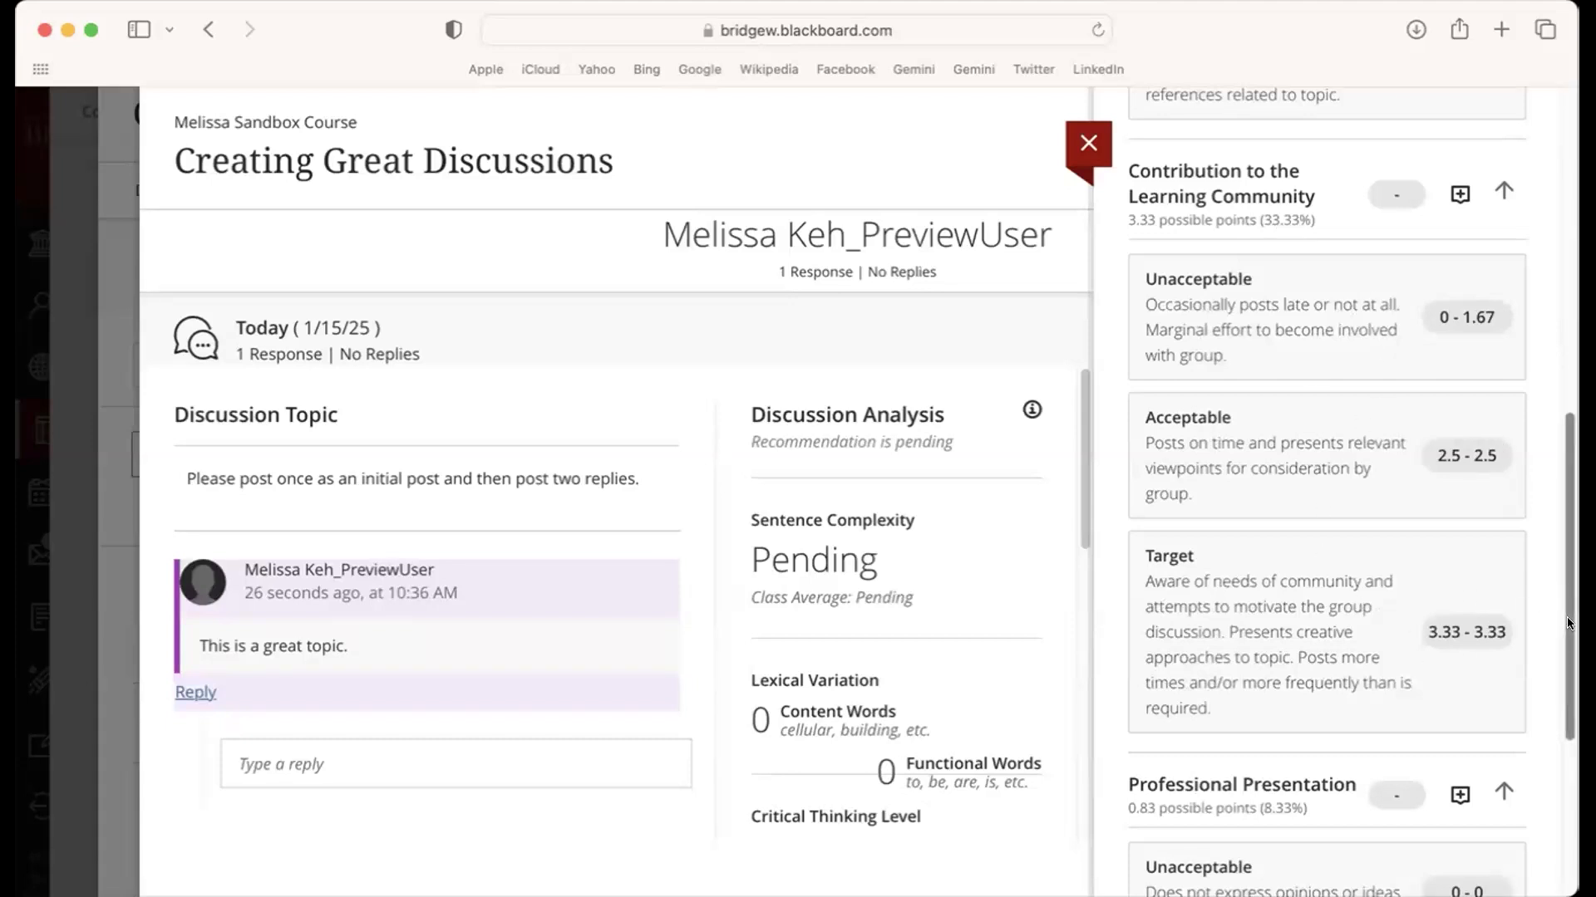
drag(1568, 624, 1513, 788)
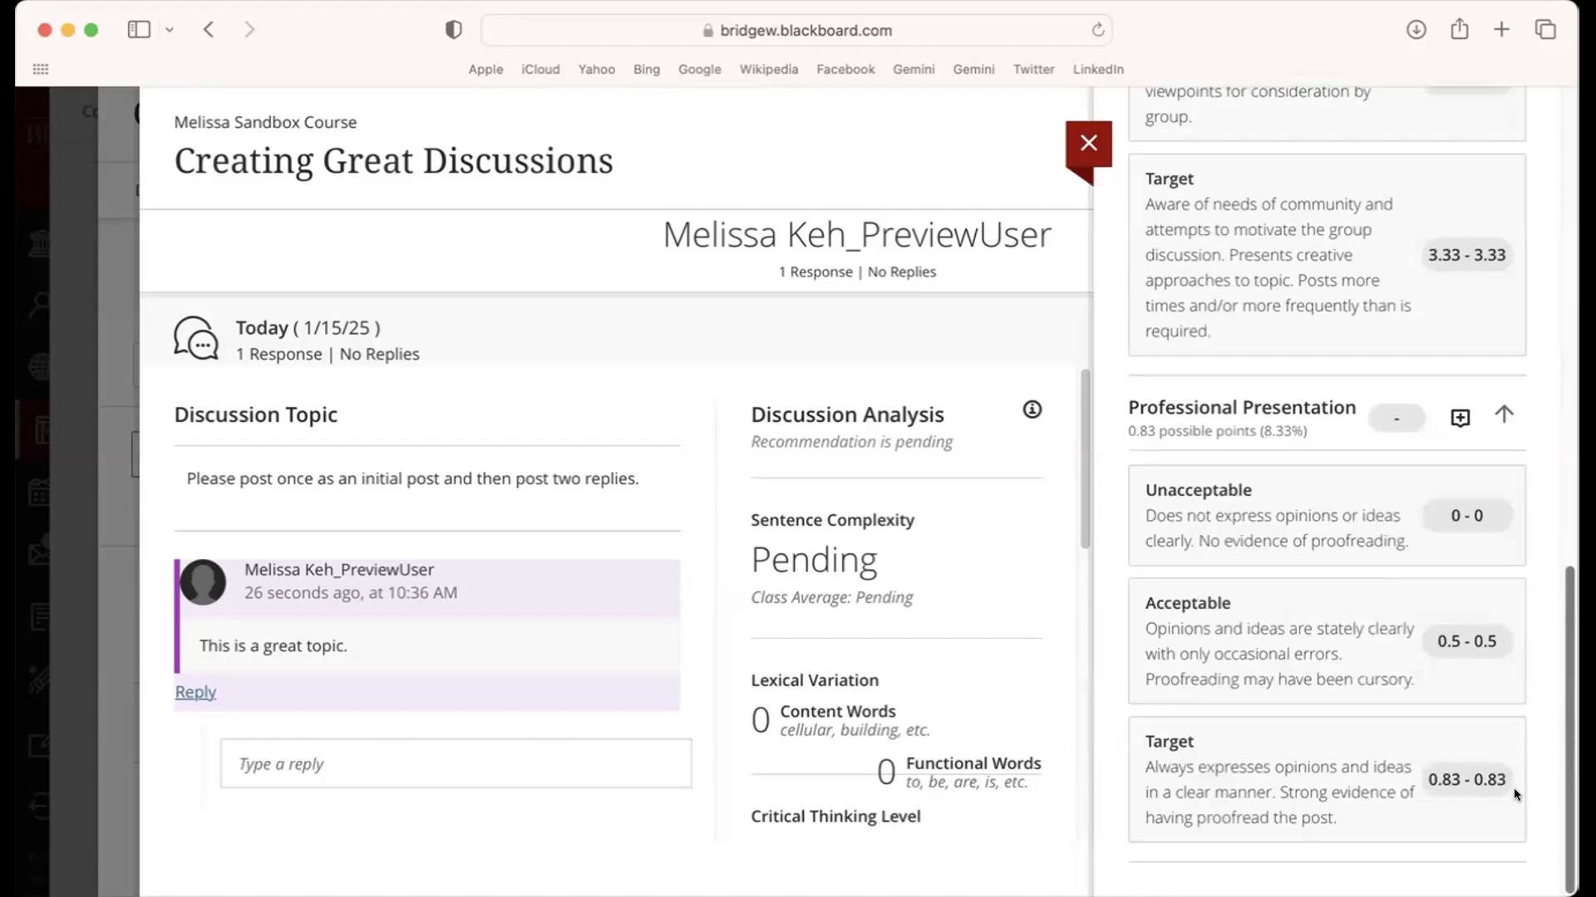
scroll(1513, 788, up, 15)
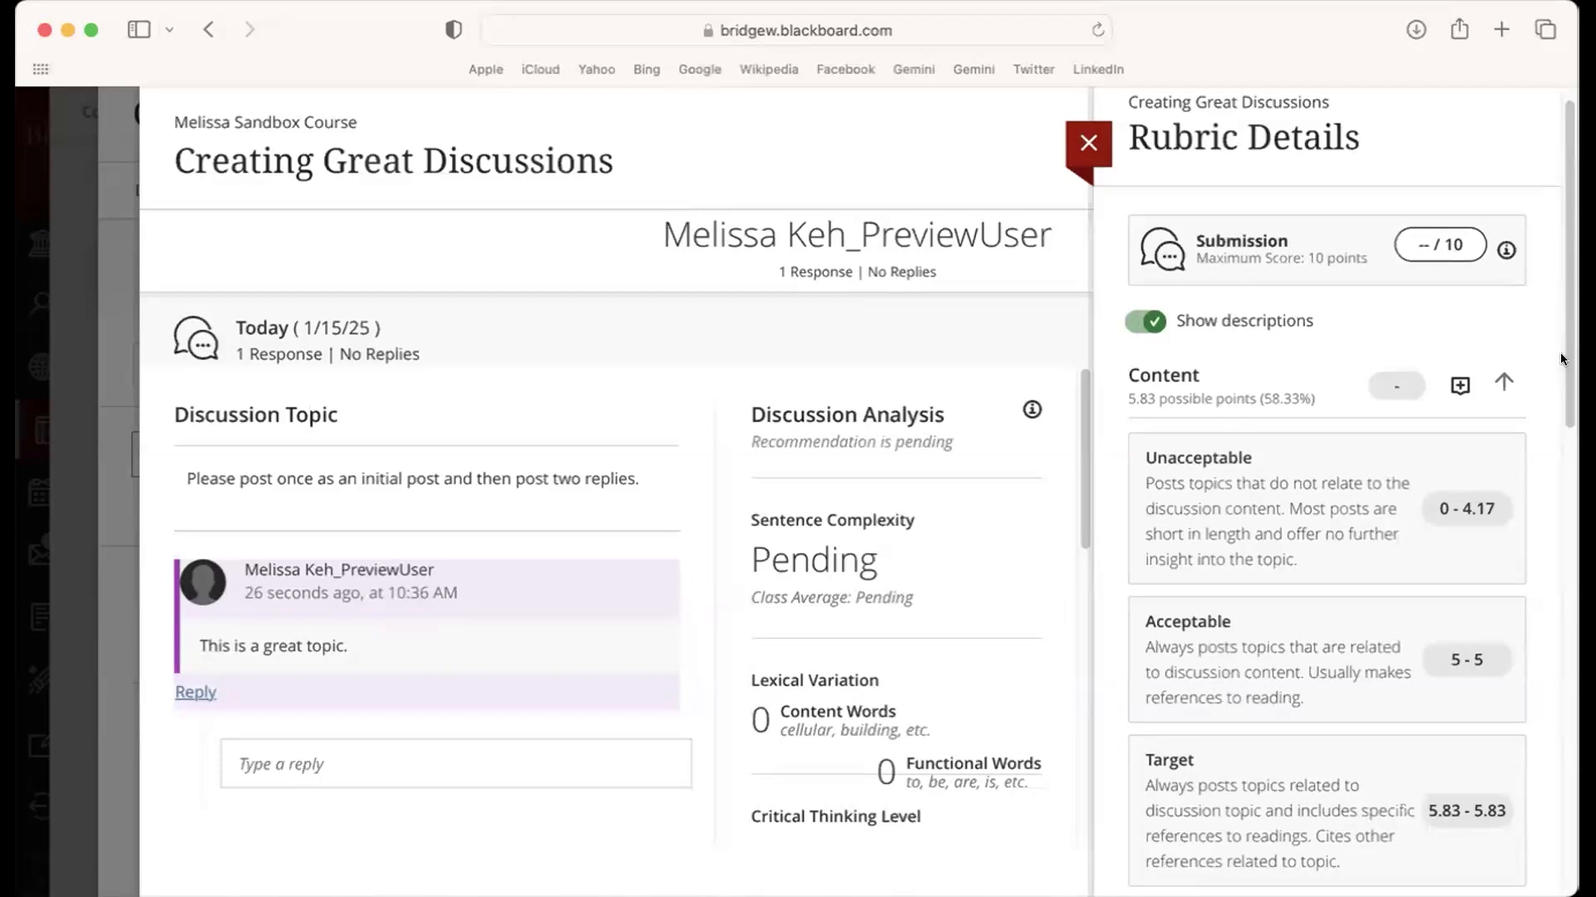
scroll(1553, 463, down, 5)
scroll(1550, 482, down, 2)
scroll(1548, 509, down, 4)
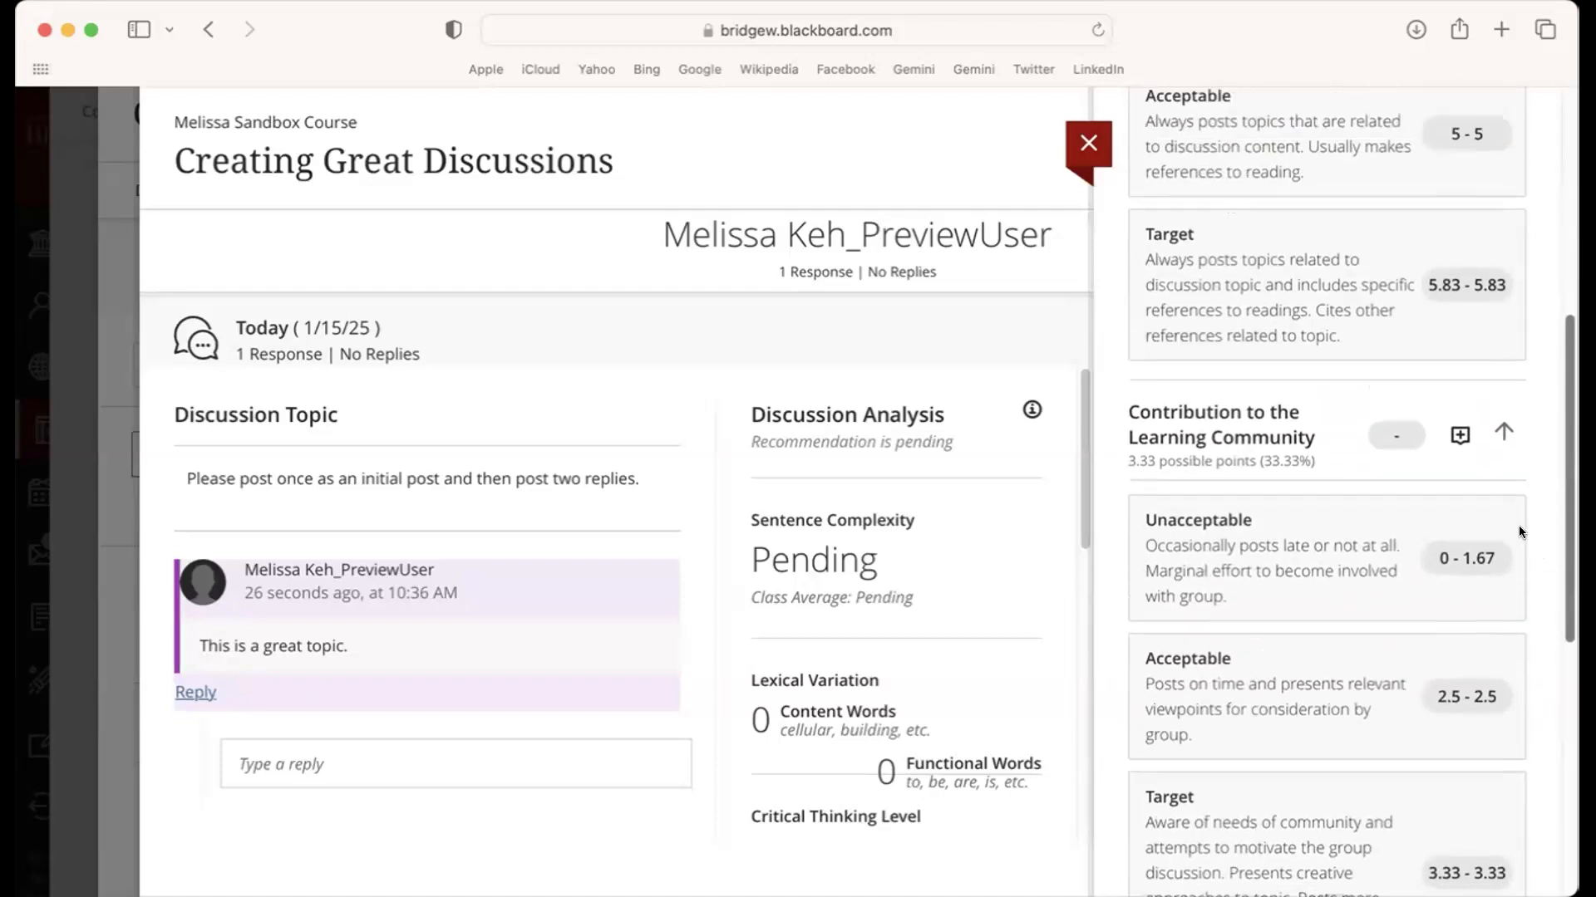
- Rate the Content criterion as Target with 5.83 points
scroll(1520, 532, up, 6)
click(1267, 619)
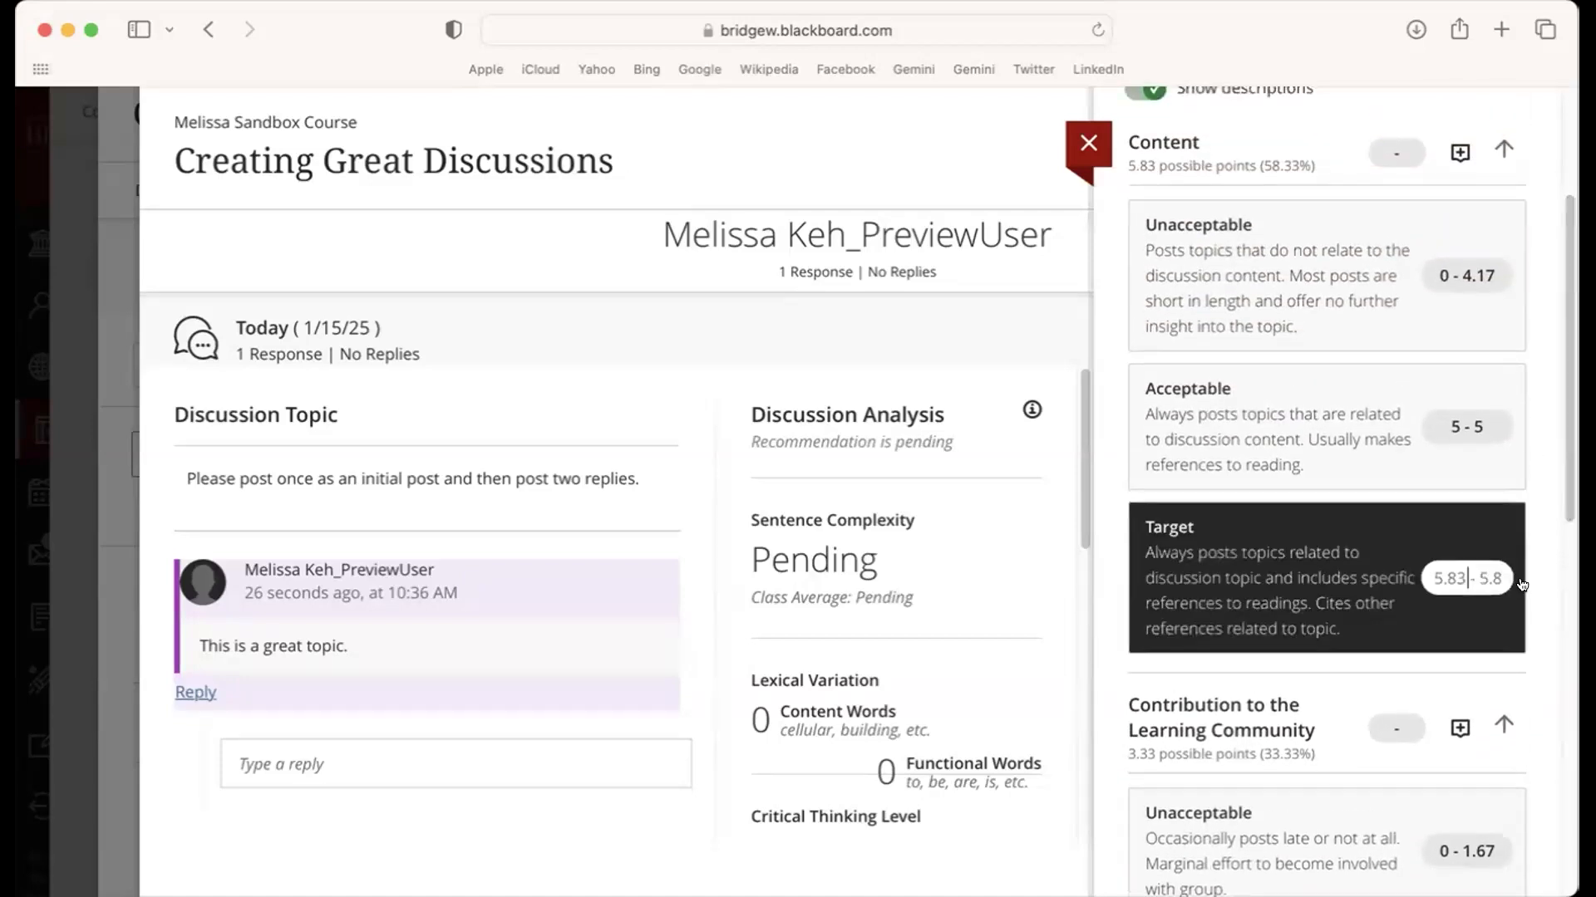
click(1551, 508)
click(1371, 599)
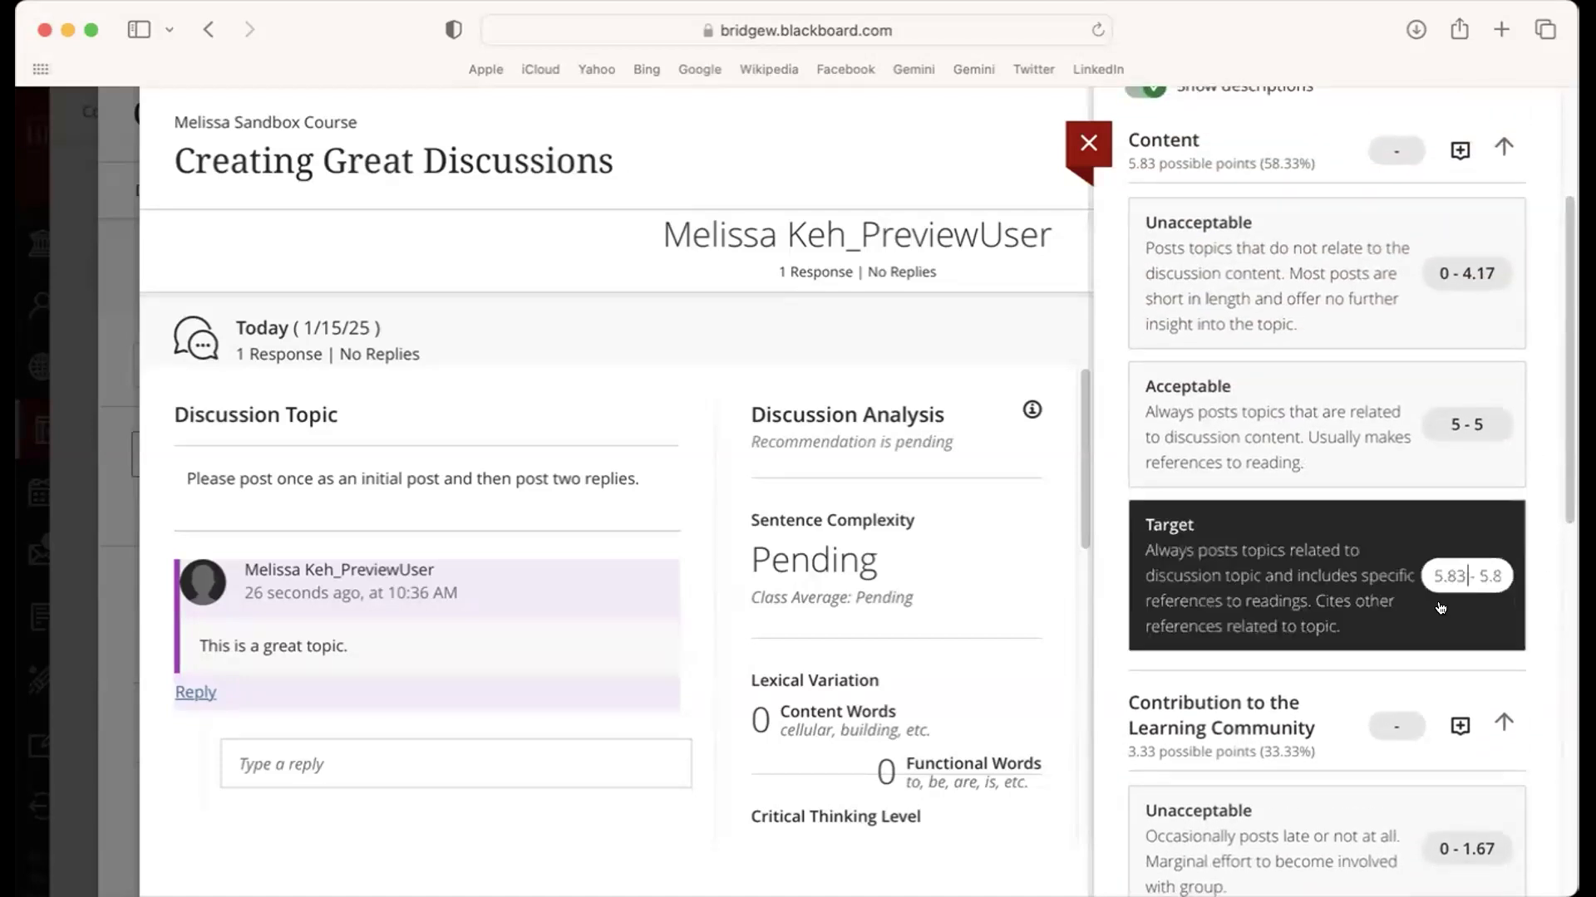
text(5.83)
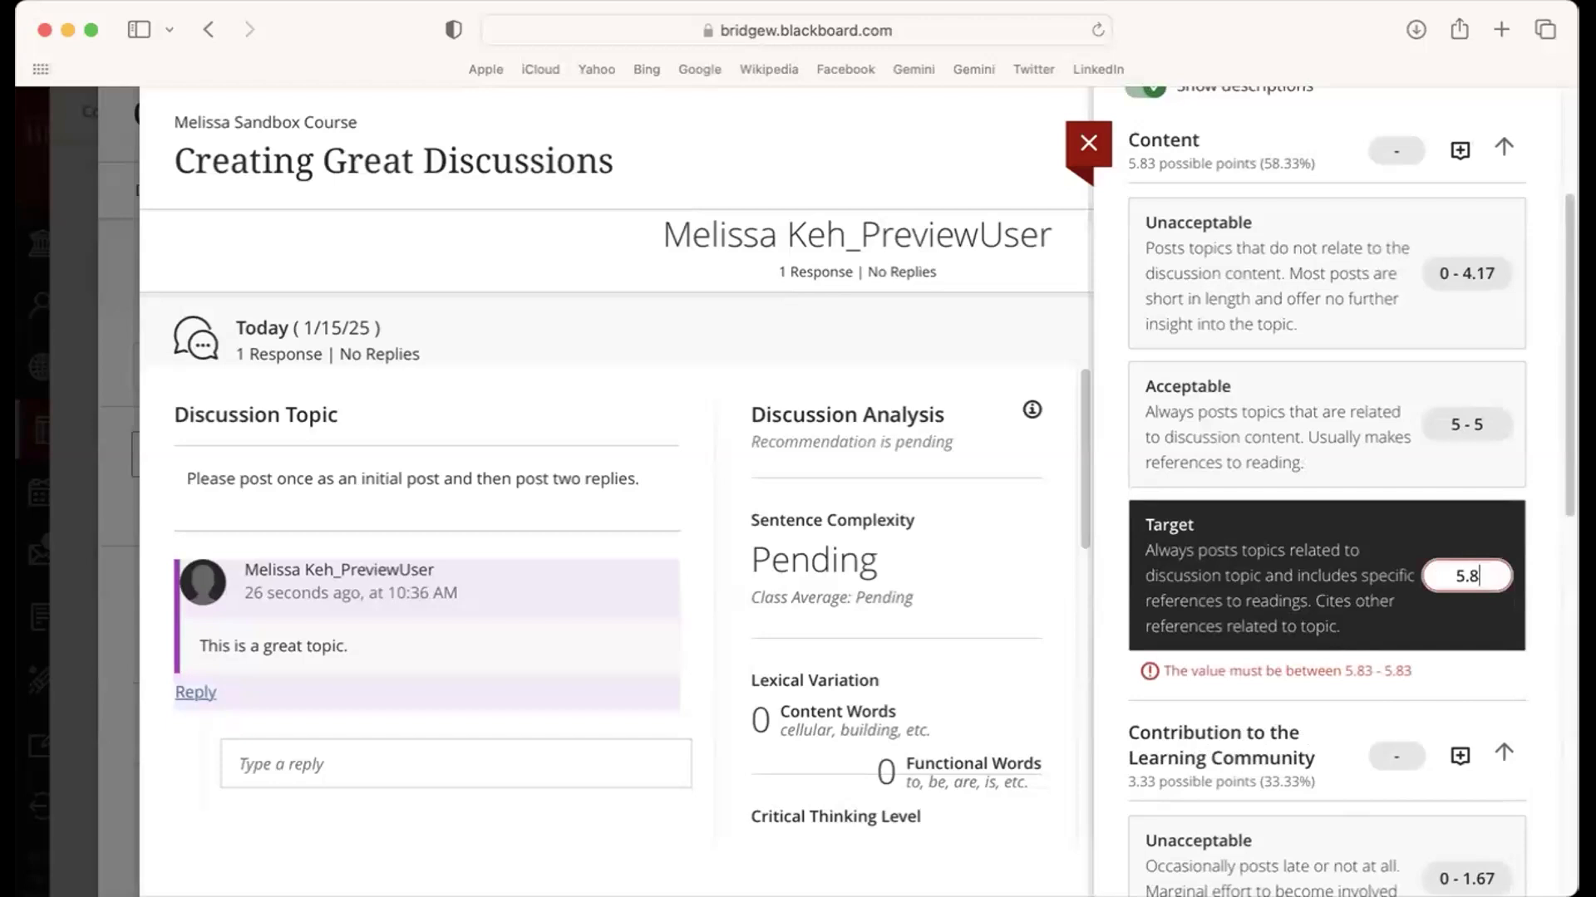
click(1556, 682)
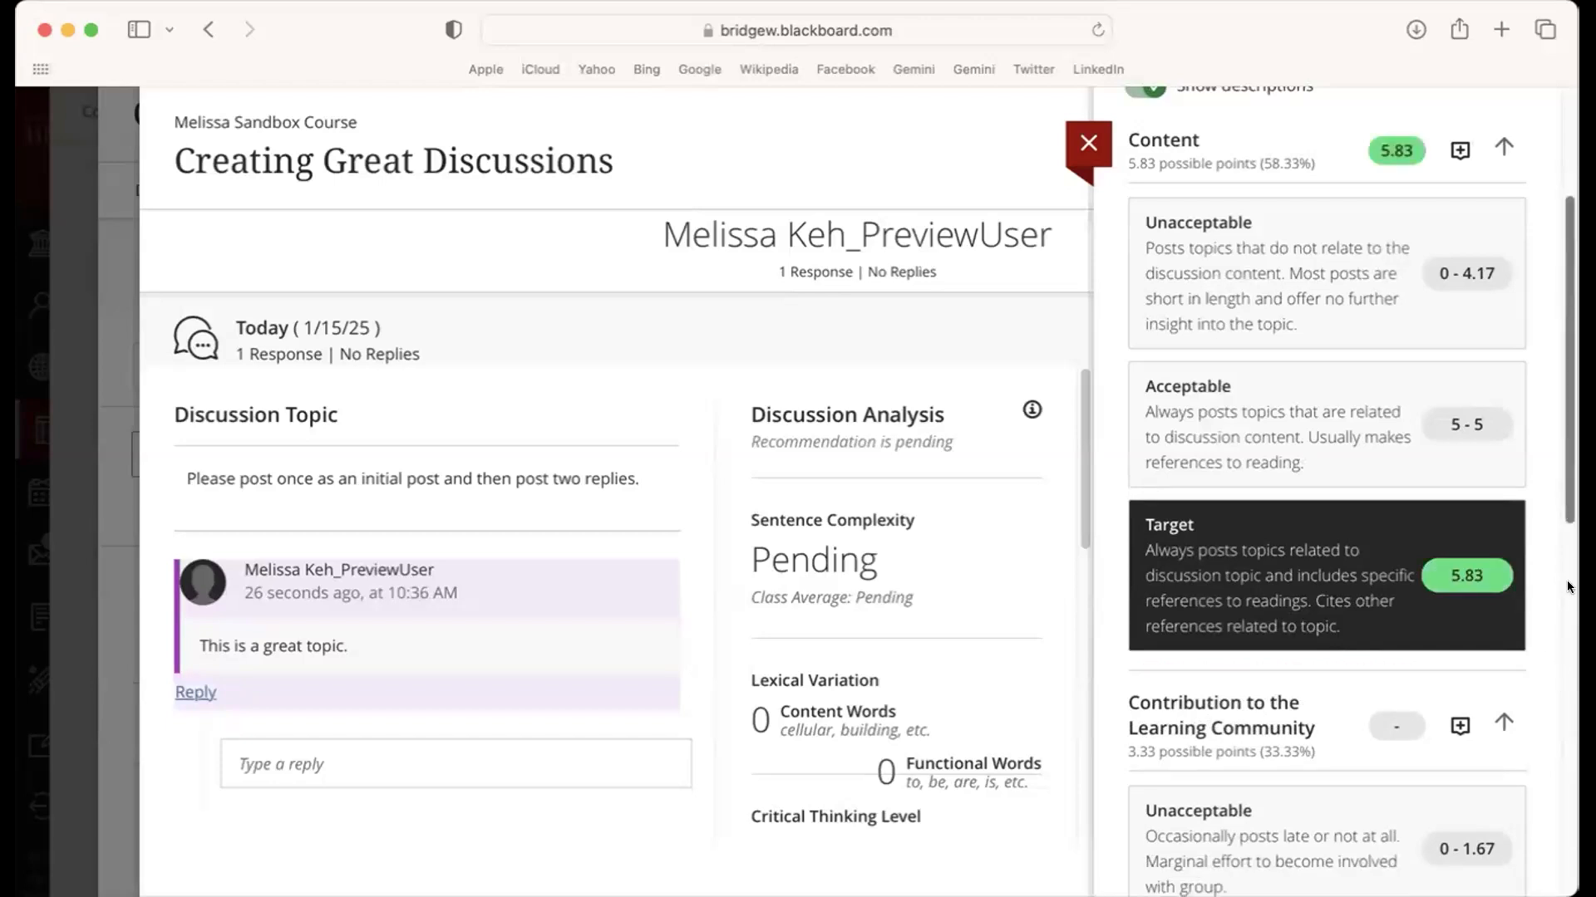
- Rate the Contribution to the Learning Community criterion as Target with 3.33 points
scroll(1484, 769, down, 8)
click(1323, 515)
text(3.33)
click(1544, 618)
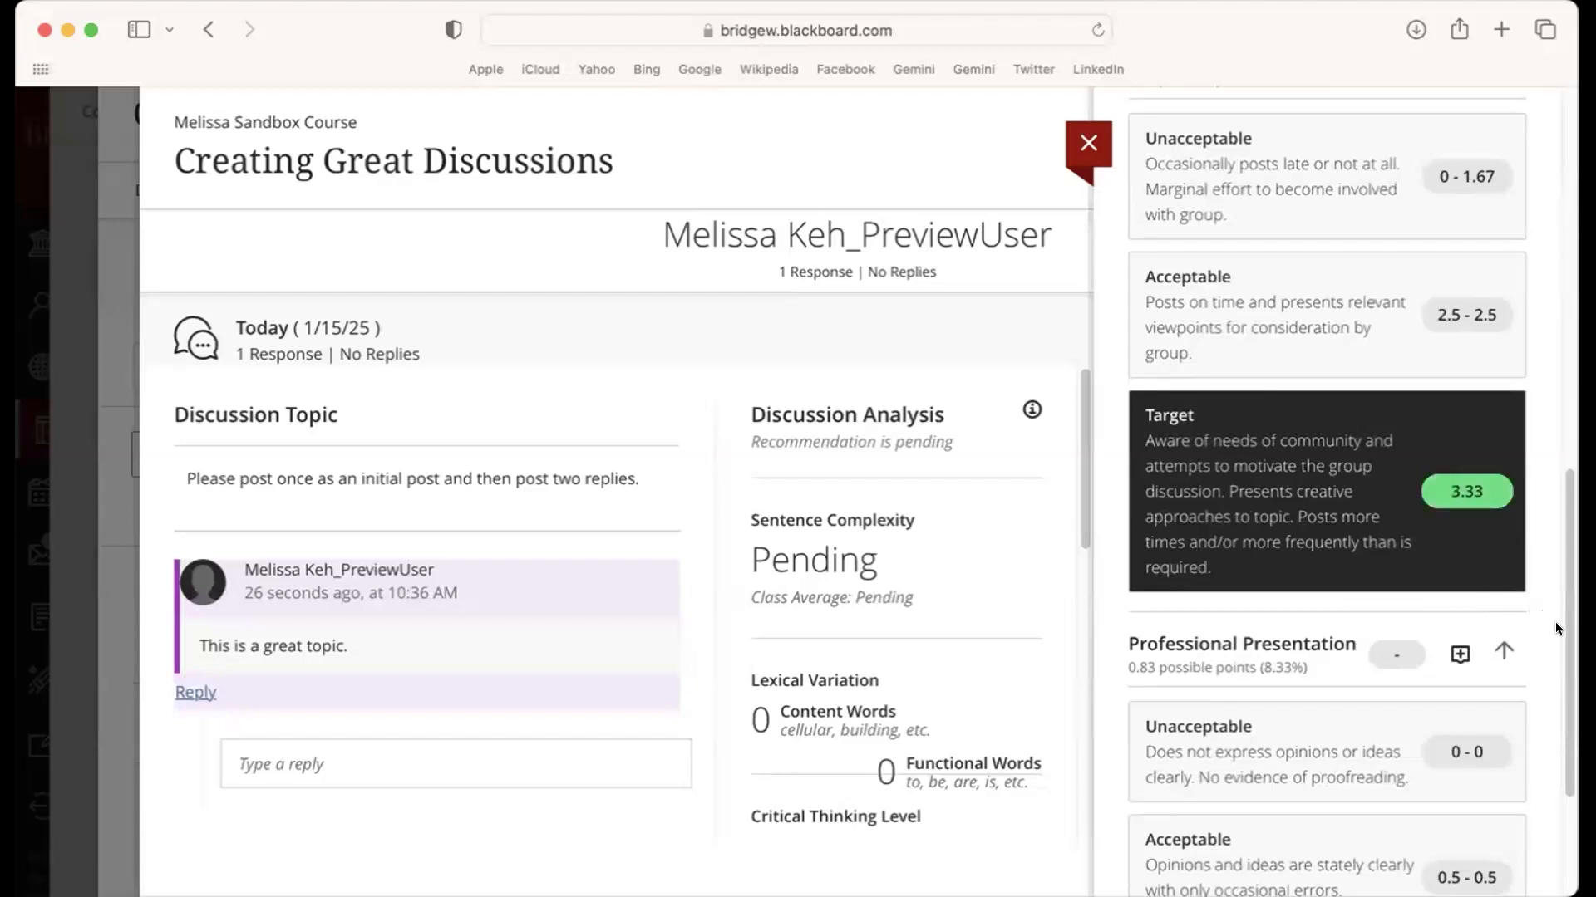
- Rate the Professional Presentation criterion as Target with 0.83 points, and return to the overall submission score
scroll(1396, 789, down, 3)
click(1313, 761)
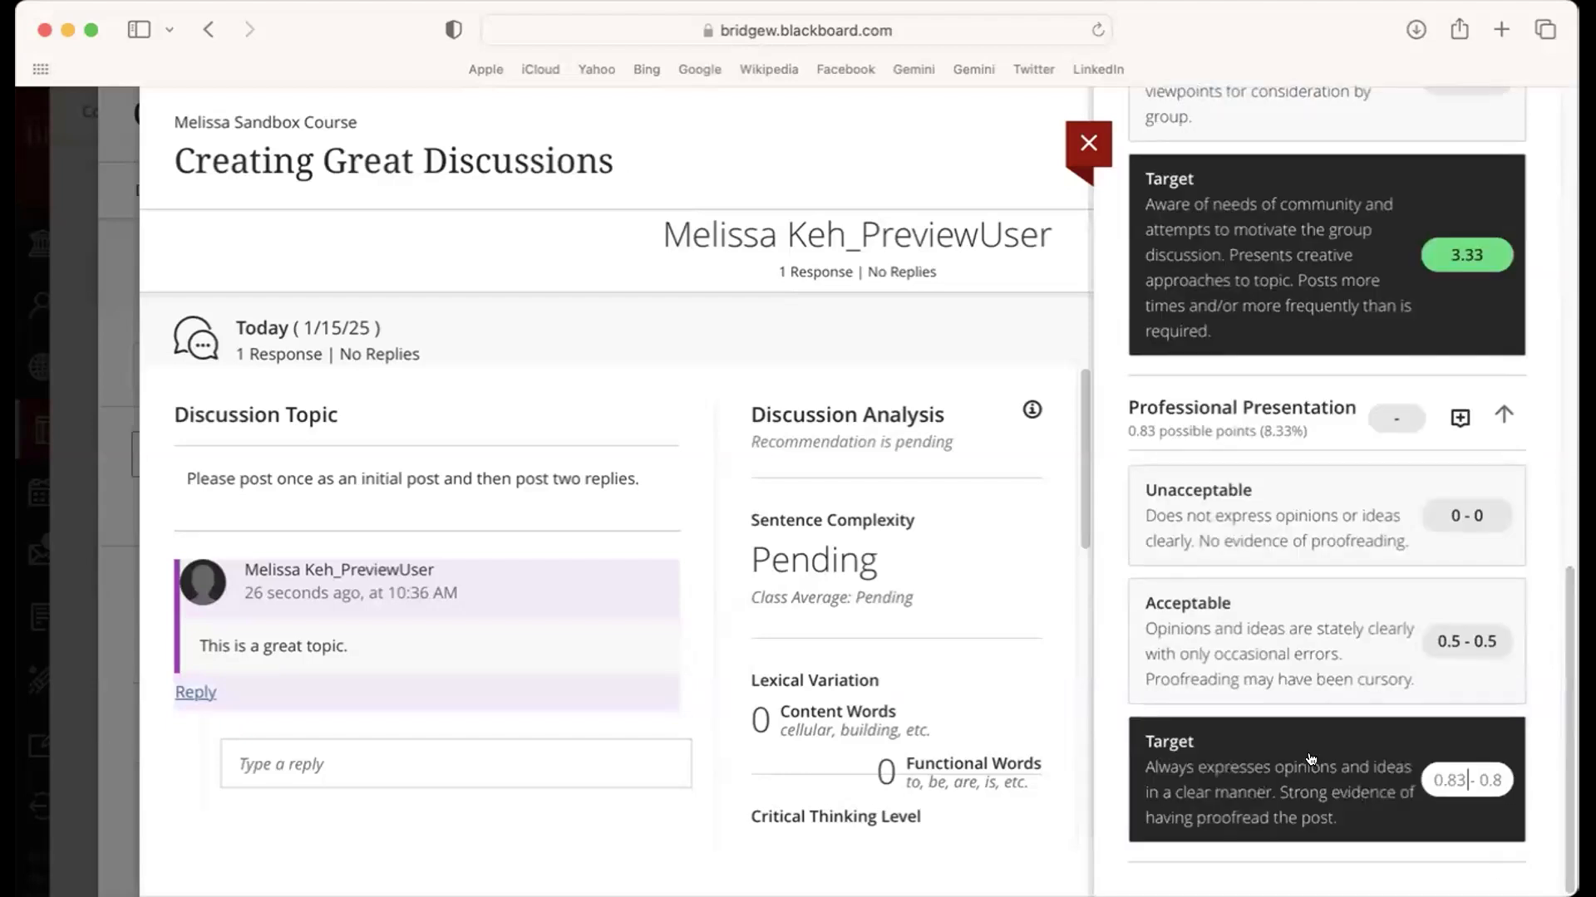
text(.)
key(BackSpace)
text(0.83)
click(1527, 806)
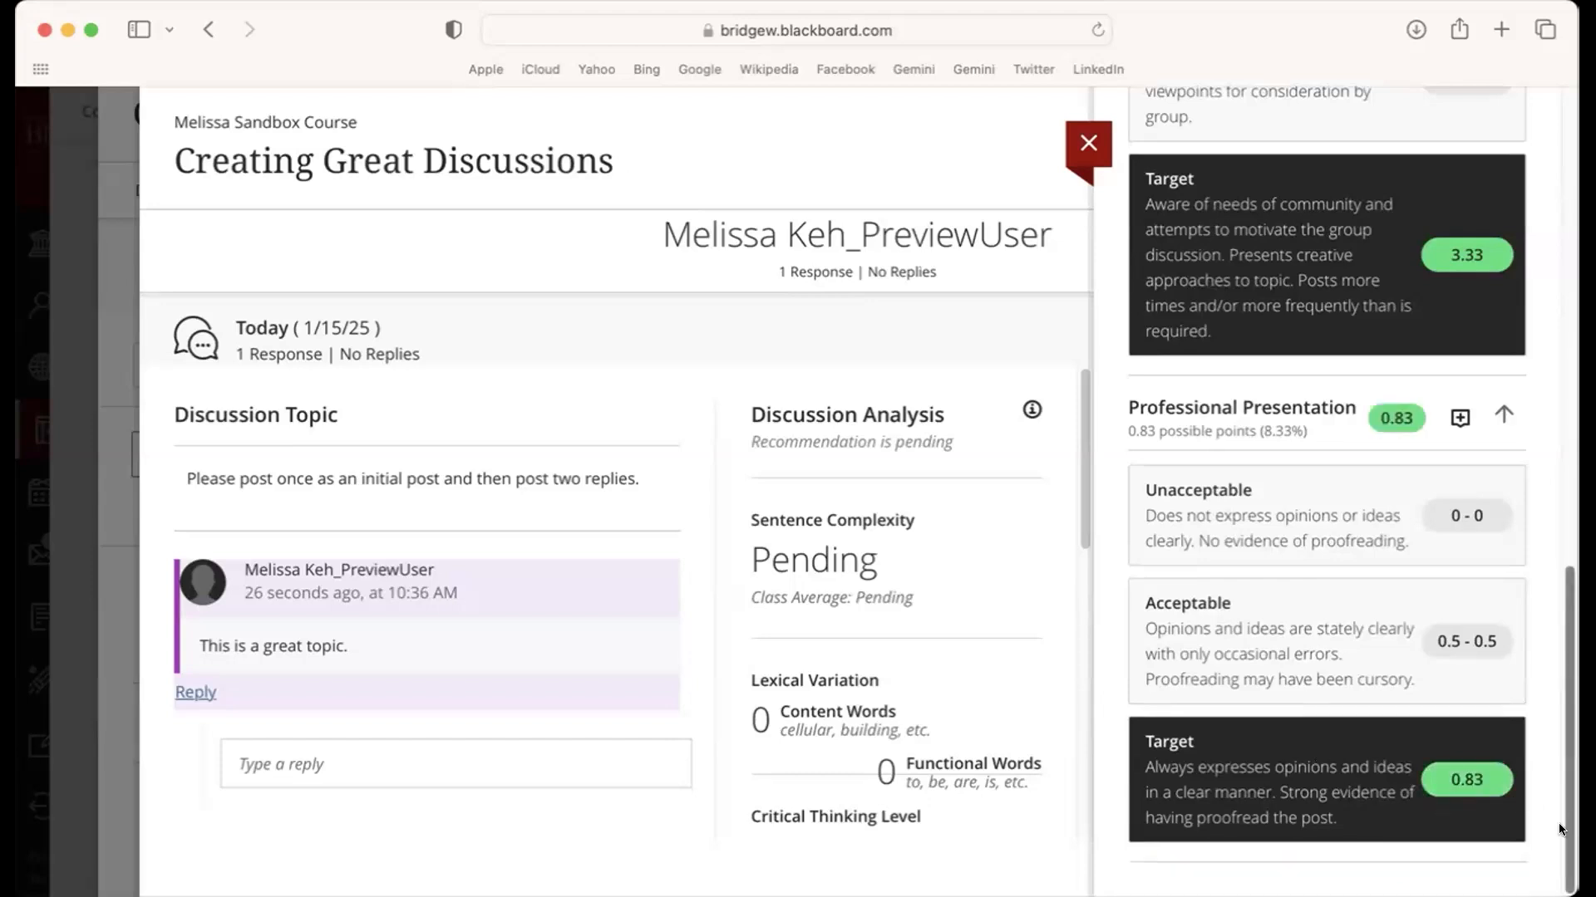
drag(1568, 782, 1568, 275)
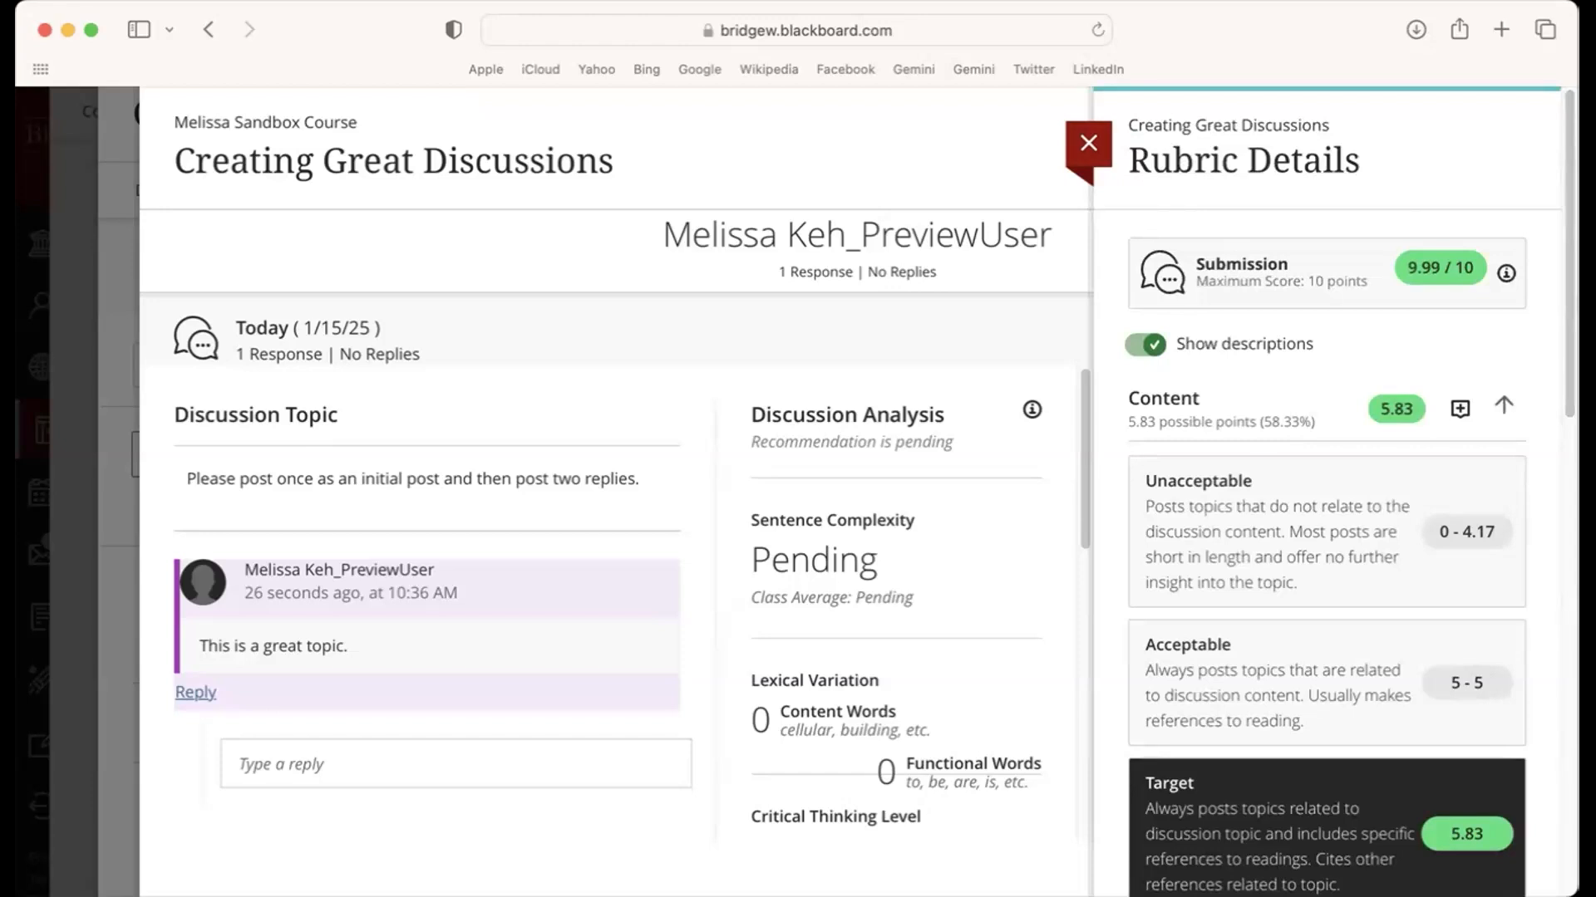
- Reopen the rubric details for the response and open the overall submission score for editing, leaving it without a new value
click(1088, 143)
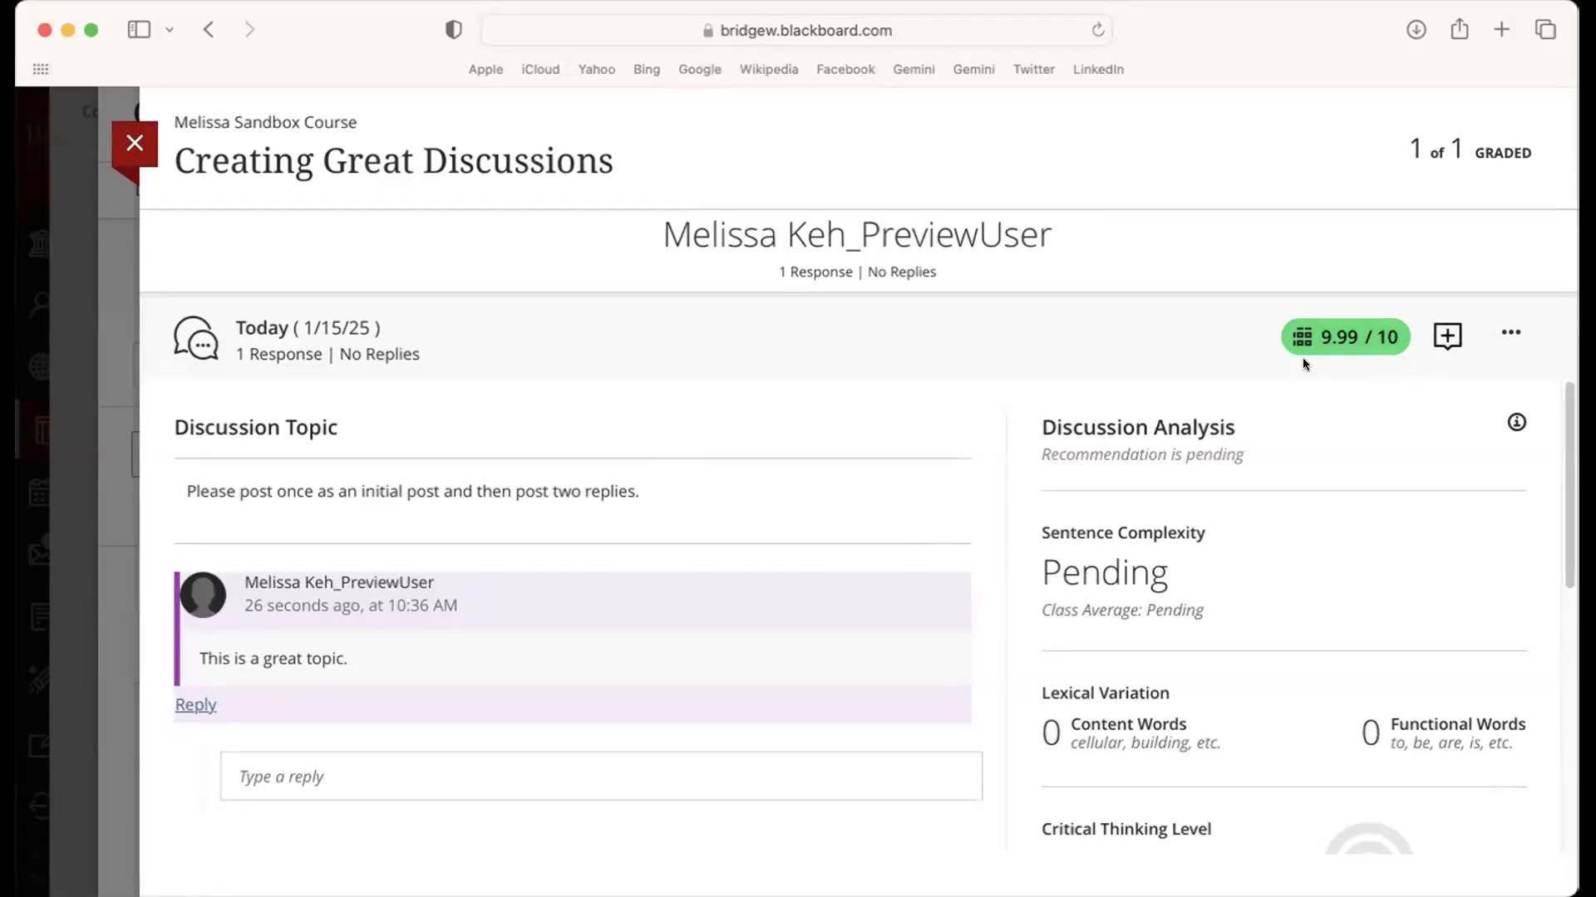
click(1339, 343)
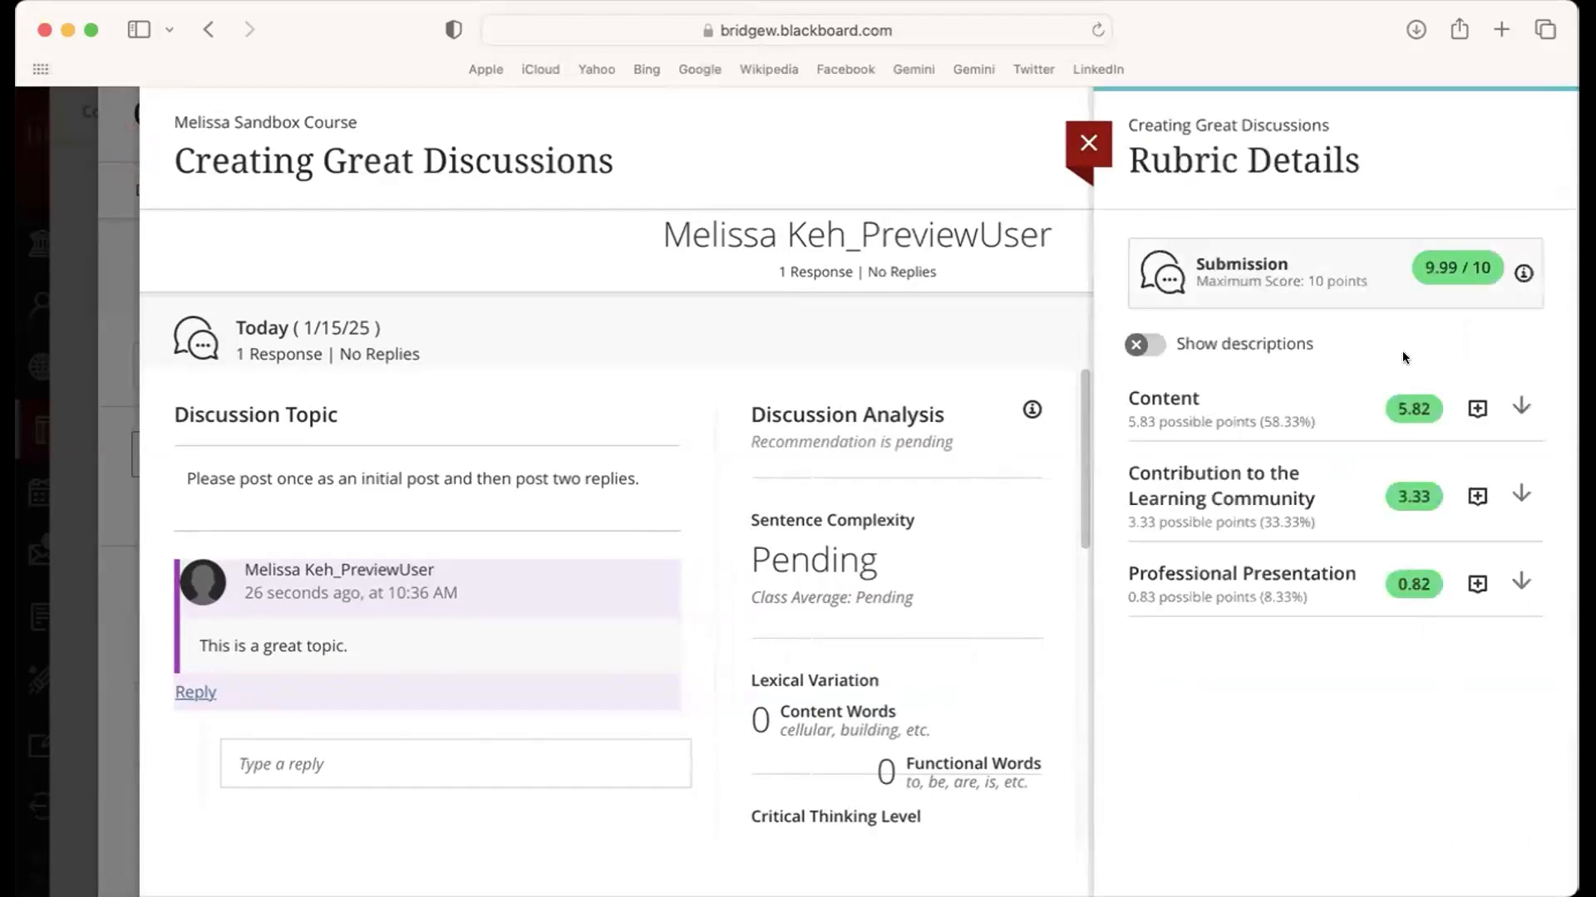
click(1432, 273)
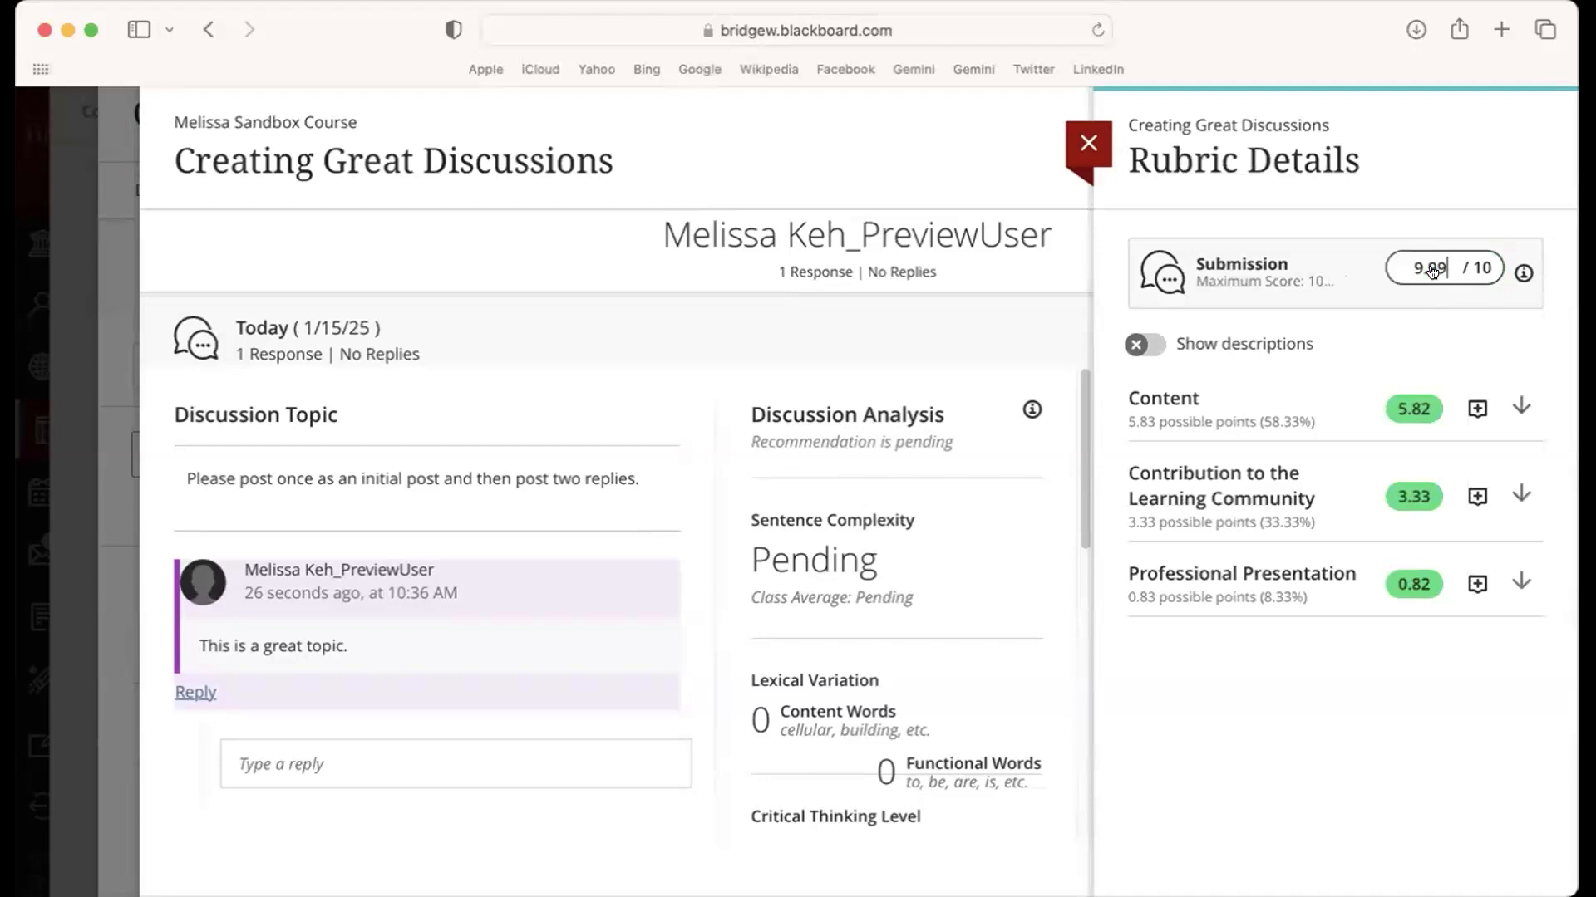
click(1099, 160)
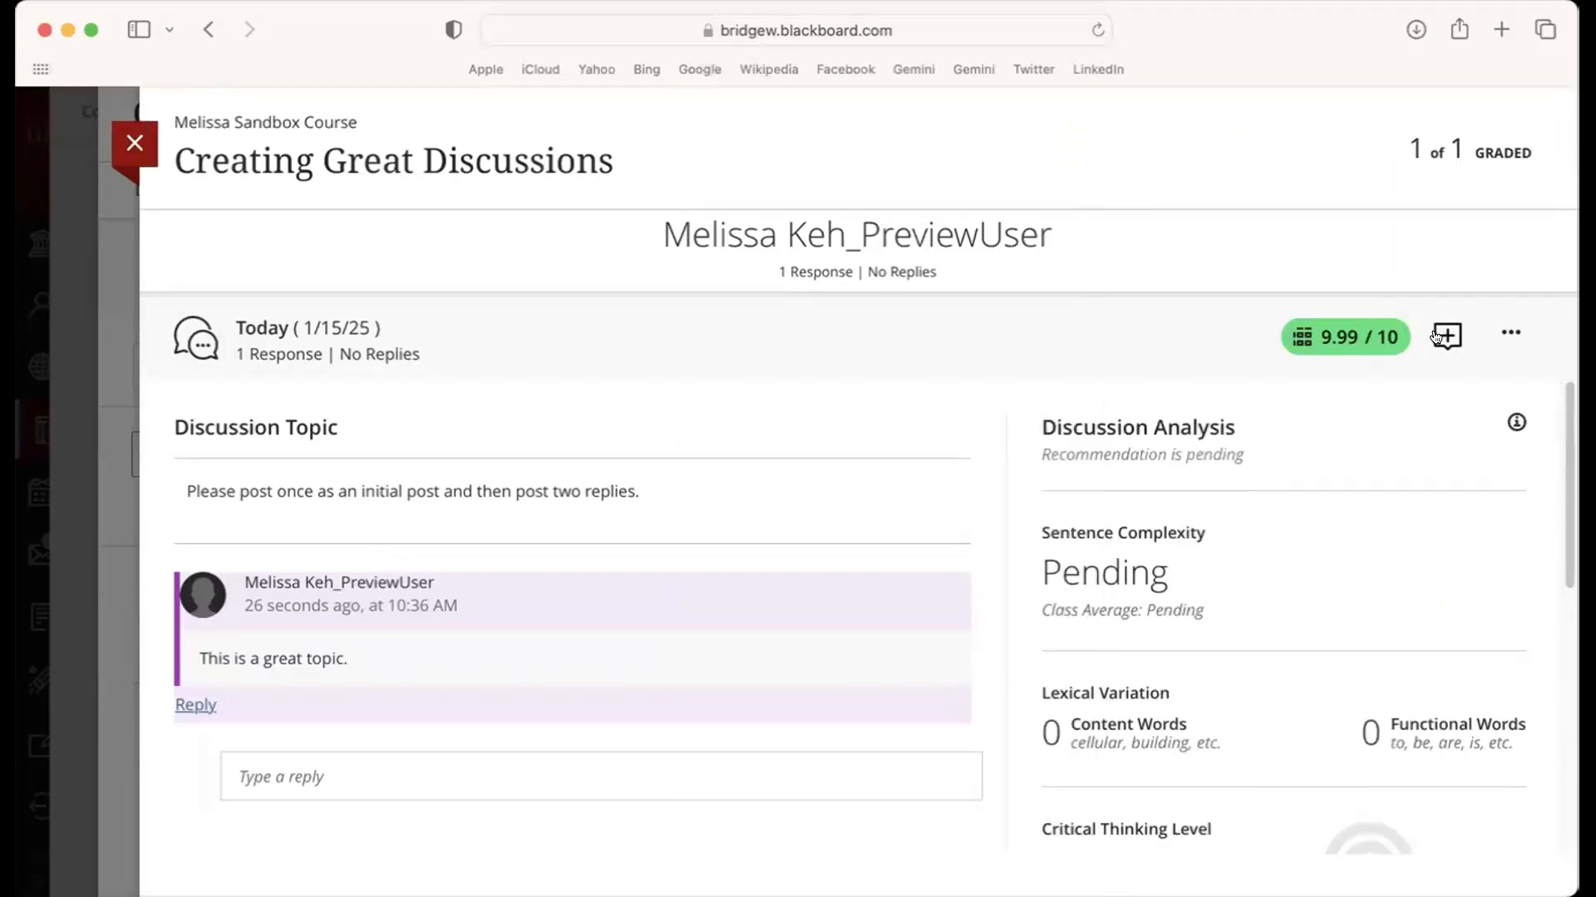
- Add and save the student feedback "You made really super posts!" on the Creating Great Discussions response
click(1444, 337)
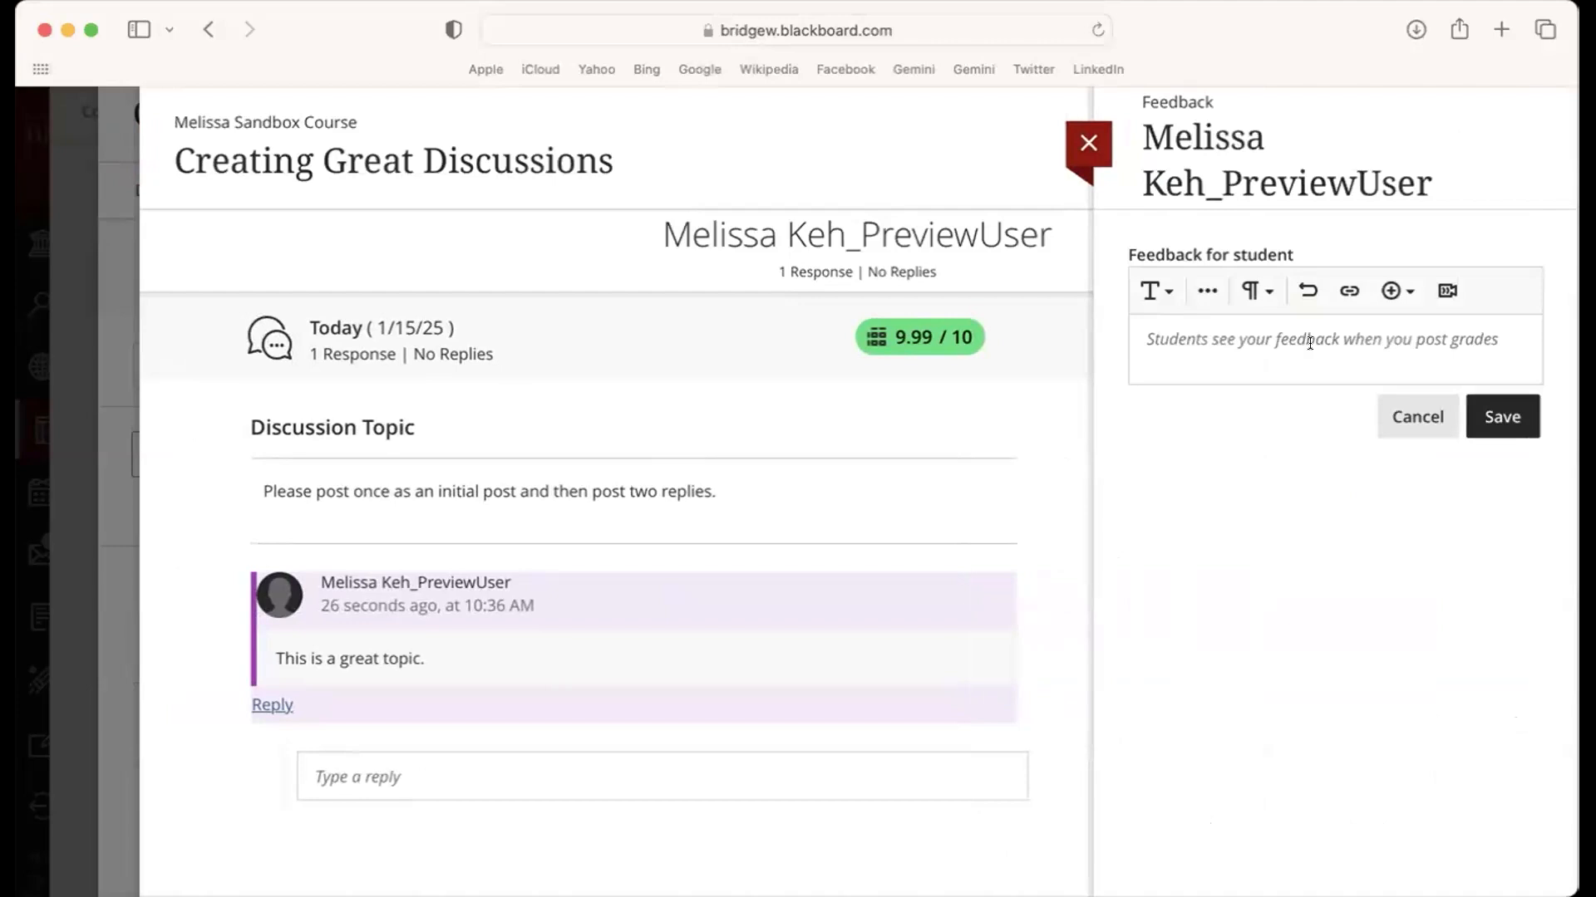
click(1310, 342)
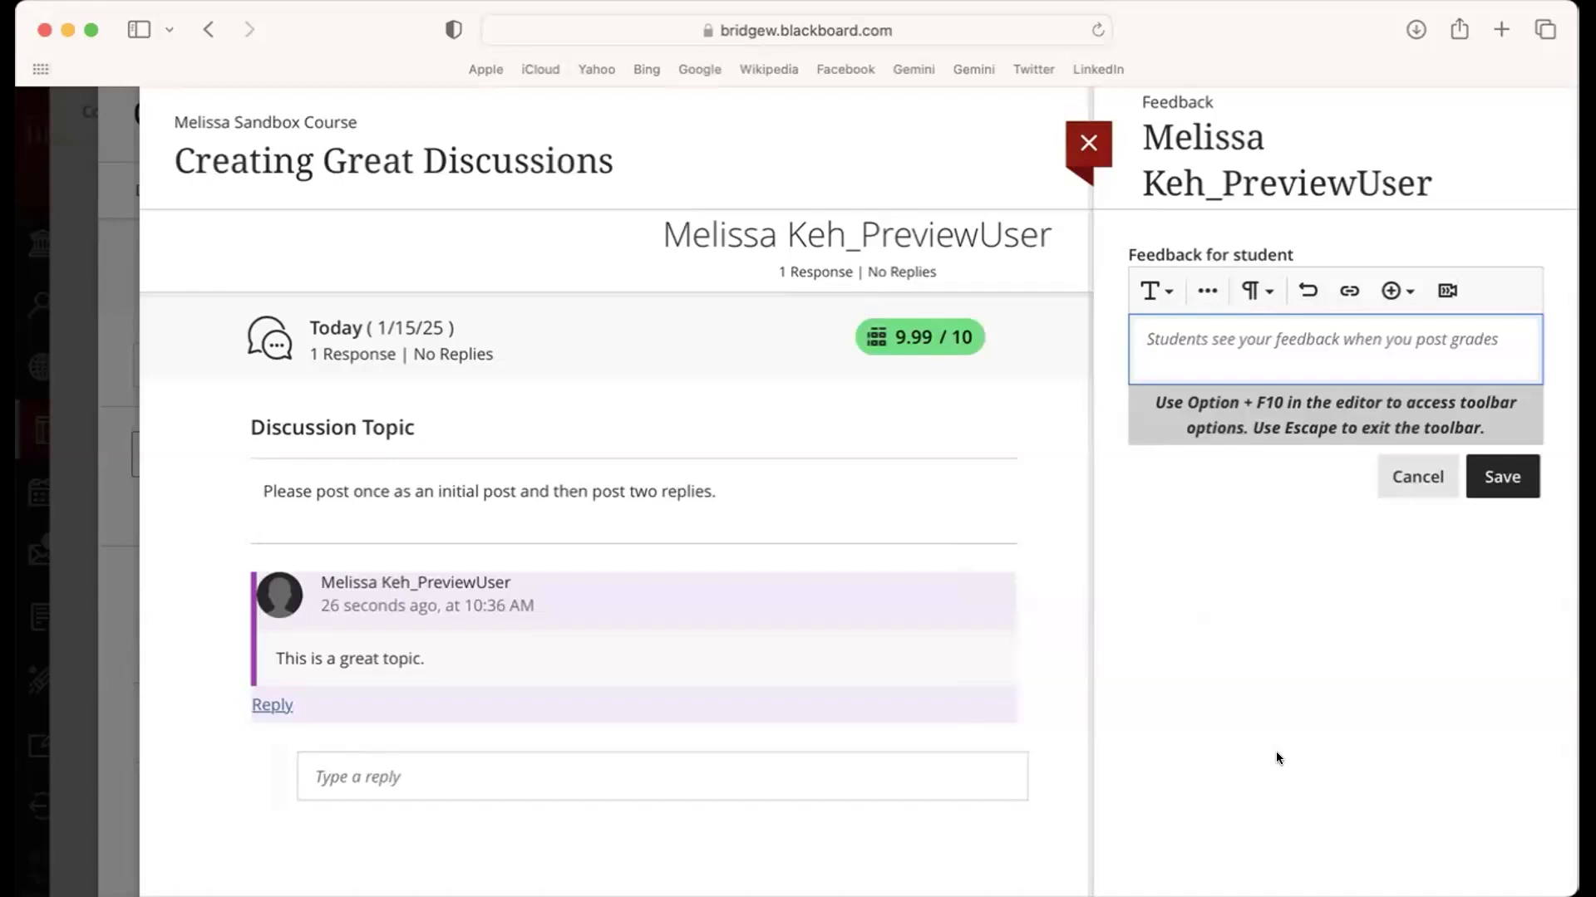
text(You made really super posts!)
click(1509, 490)
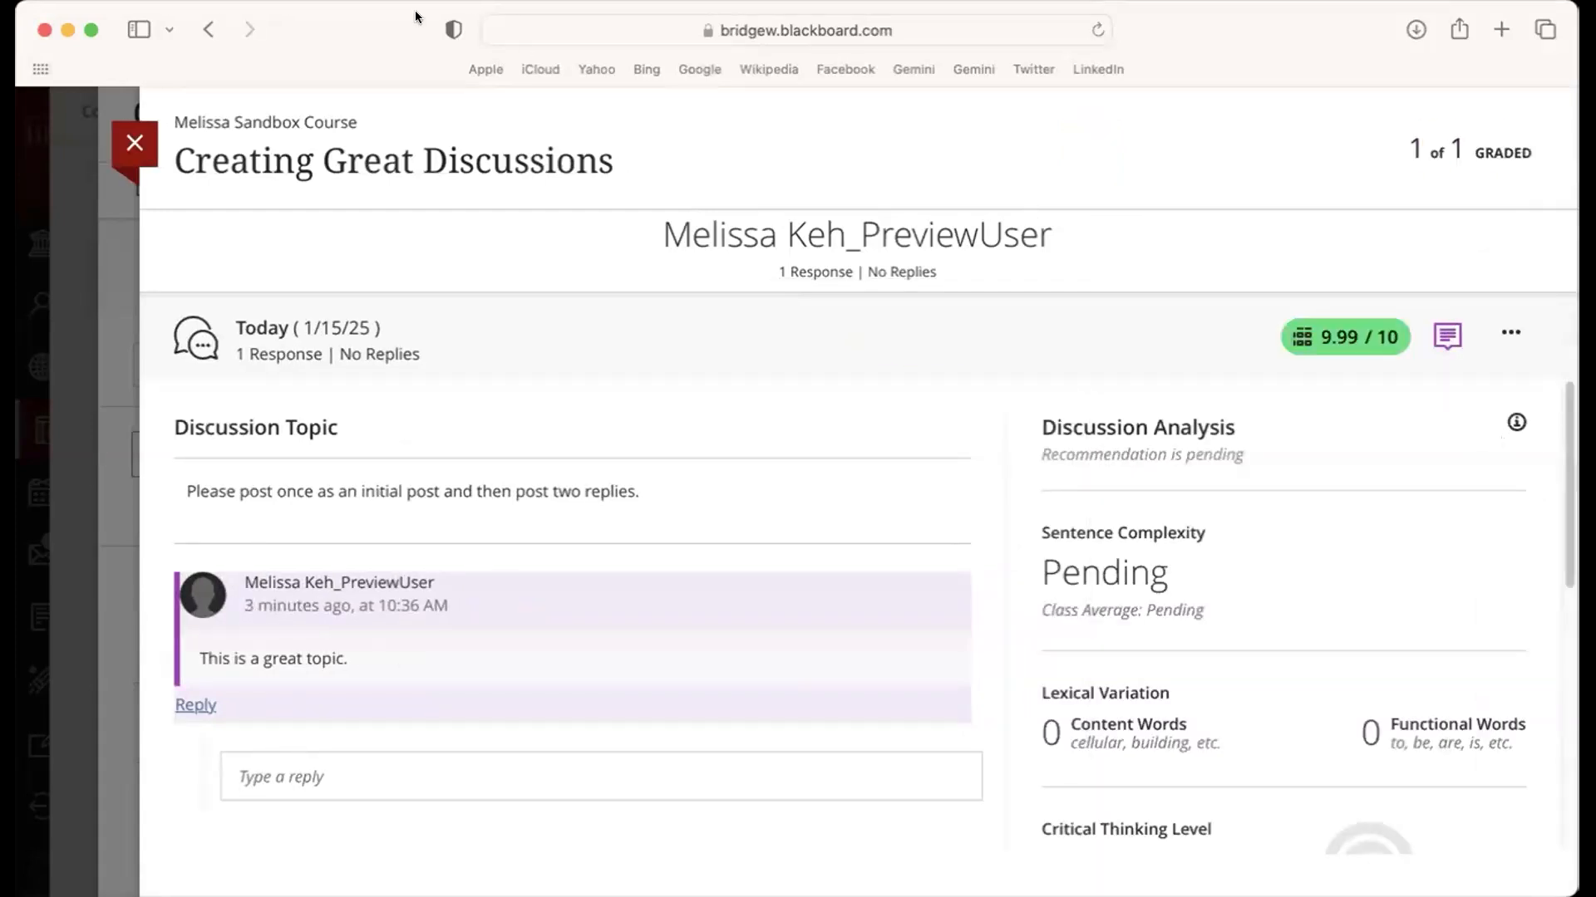
- Post the student's Creating Great Discussions grade and return to the course gradebook
click(133, 143)
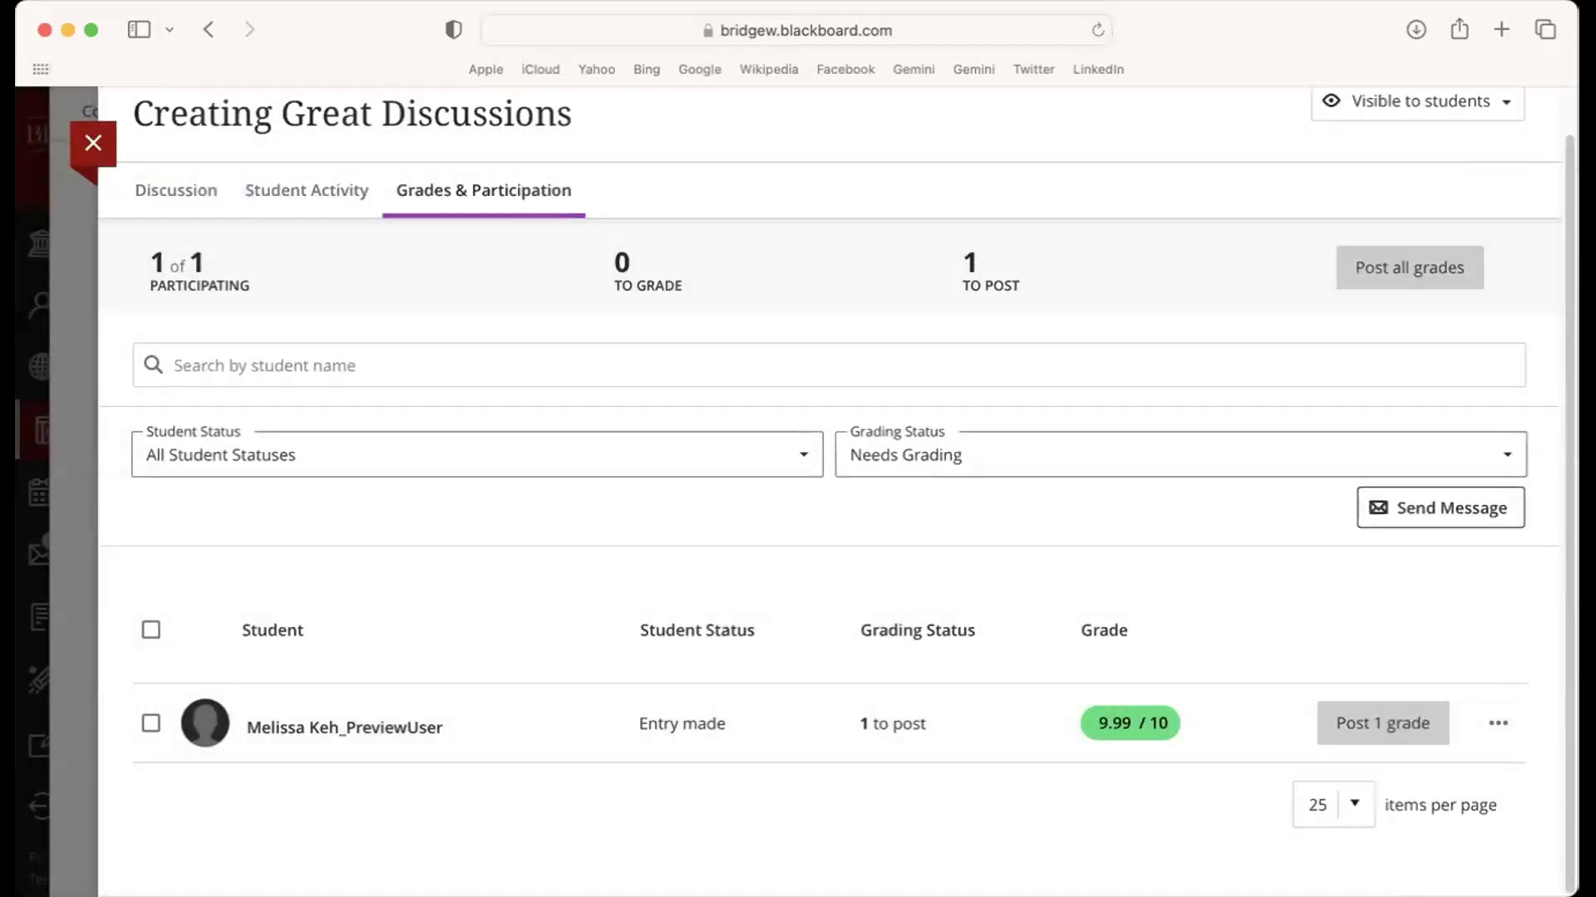
click(1342, 723)
click(979, 399)
click(93, 143)
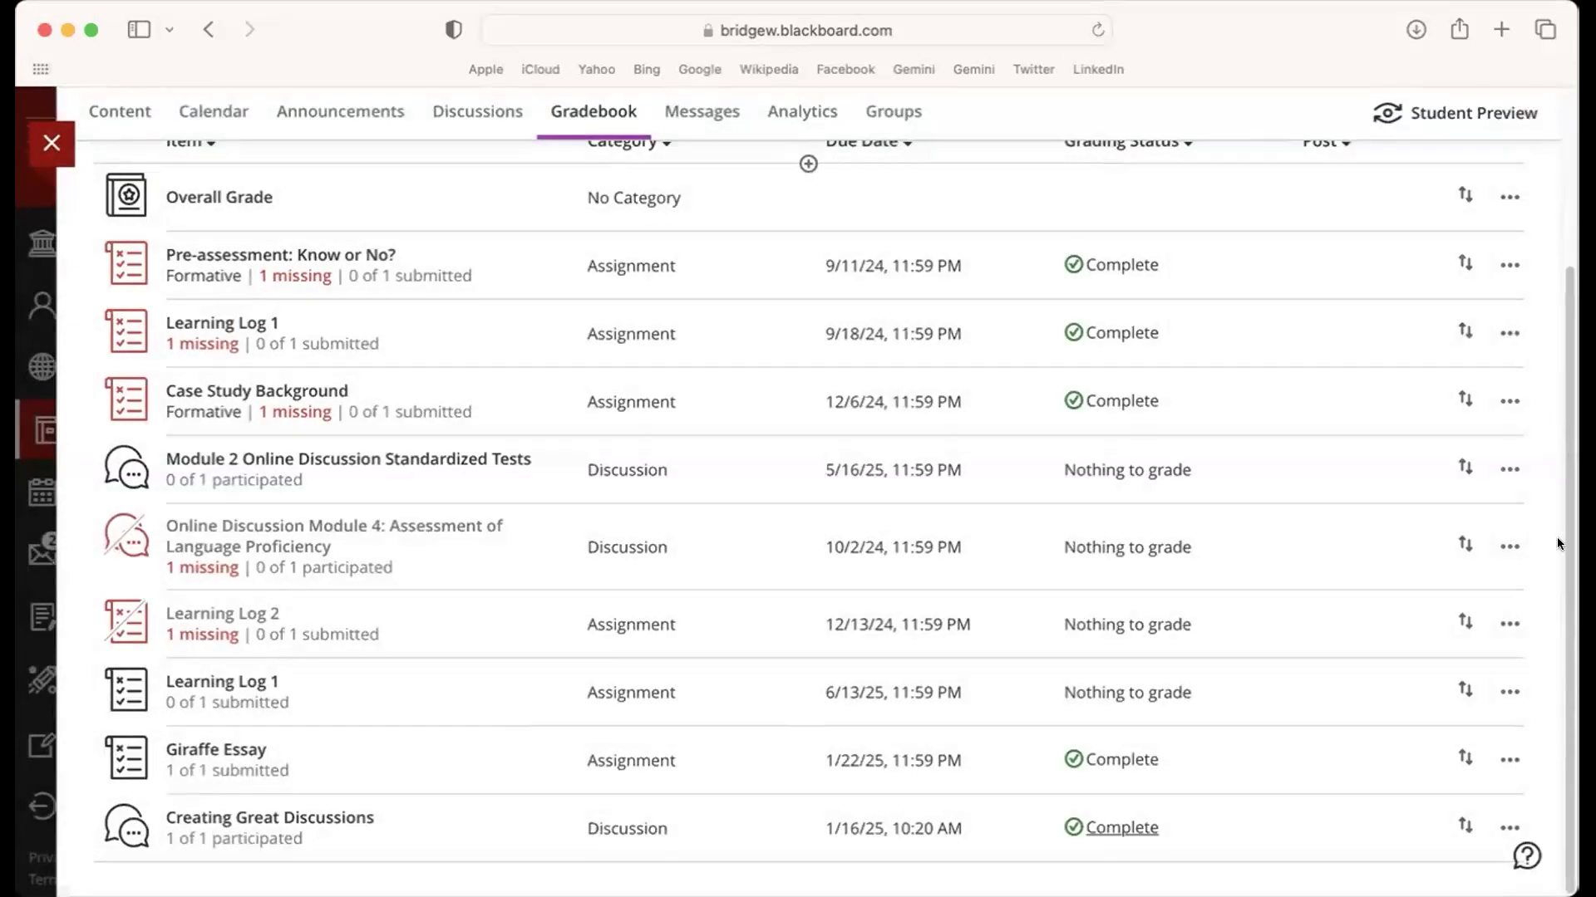
- Visit the course content, and check the Gradebook overview for work that needs grading or posting
click(1560, 203)
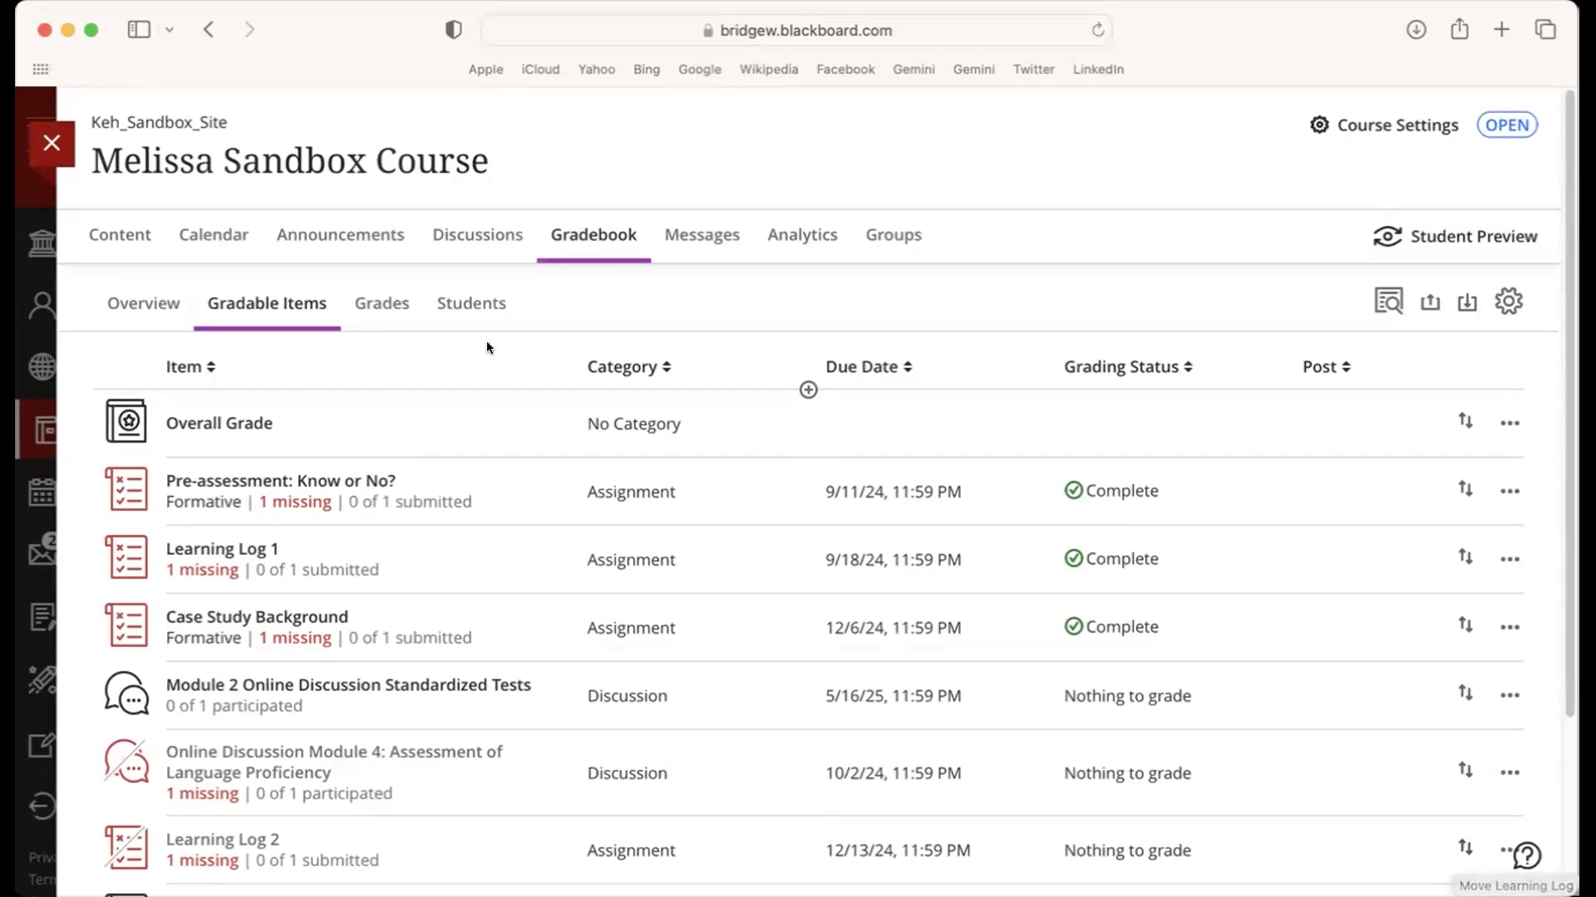
click(173, 165)
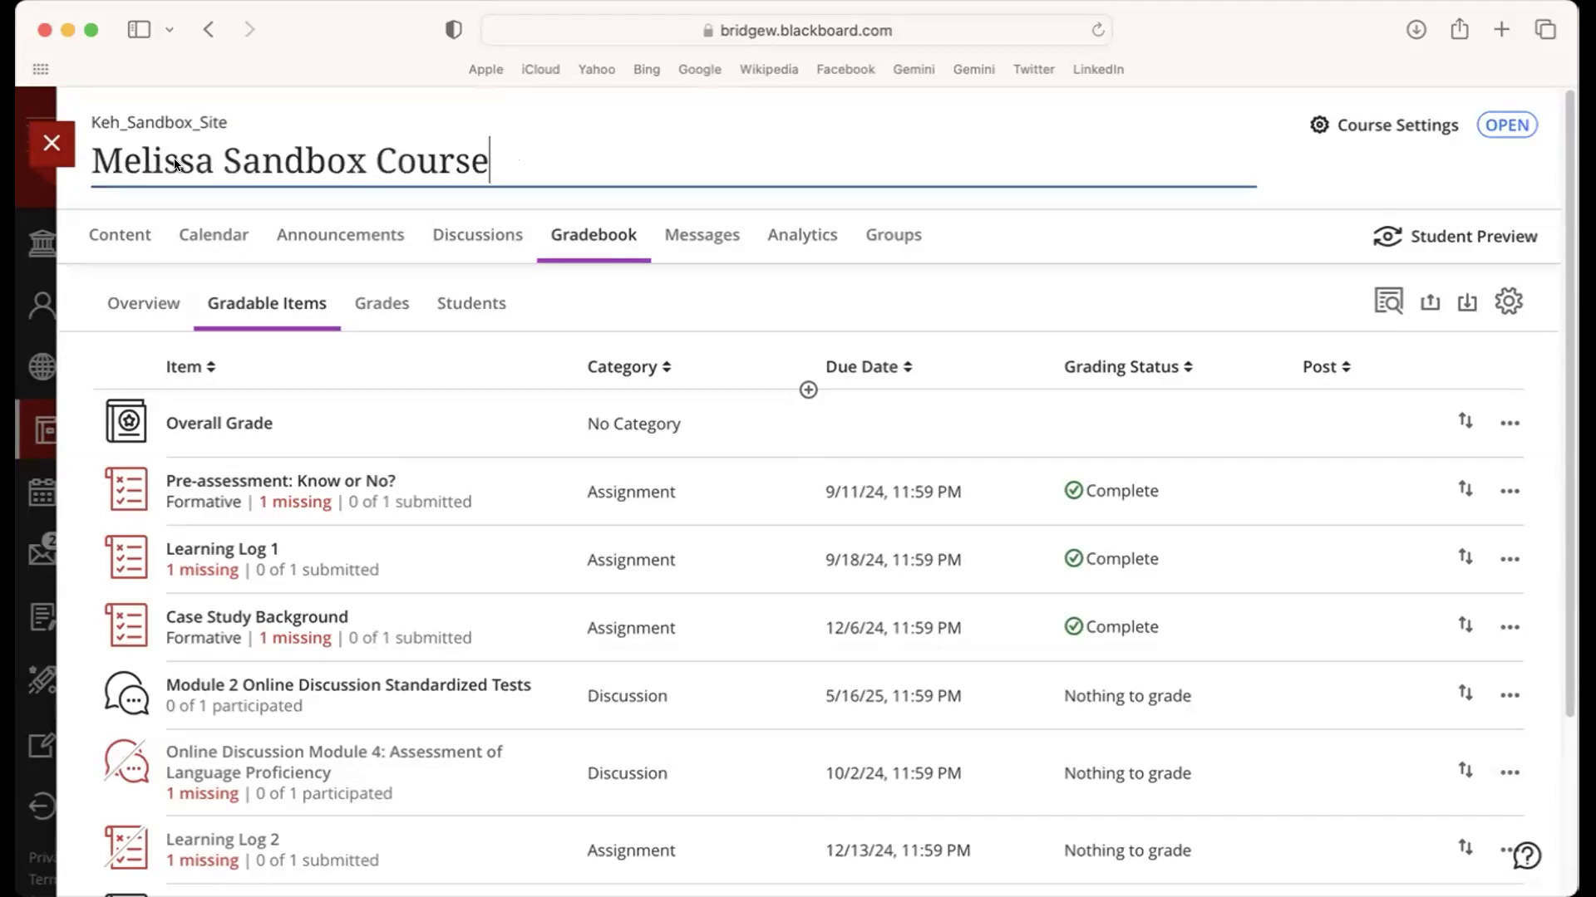
click(1094, 227)
click(139, 231)
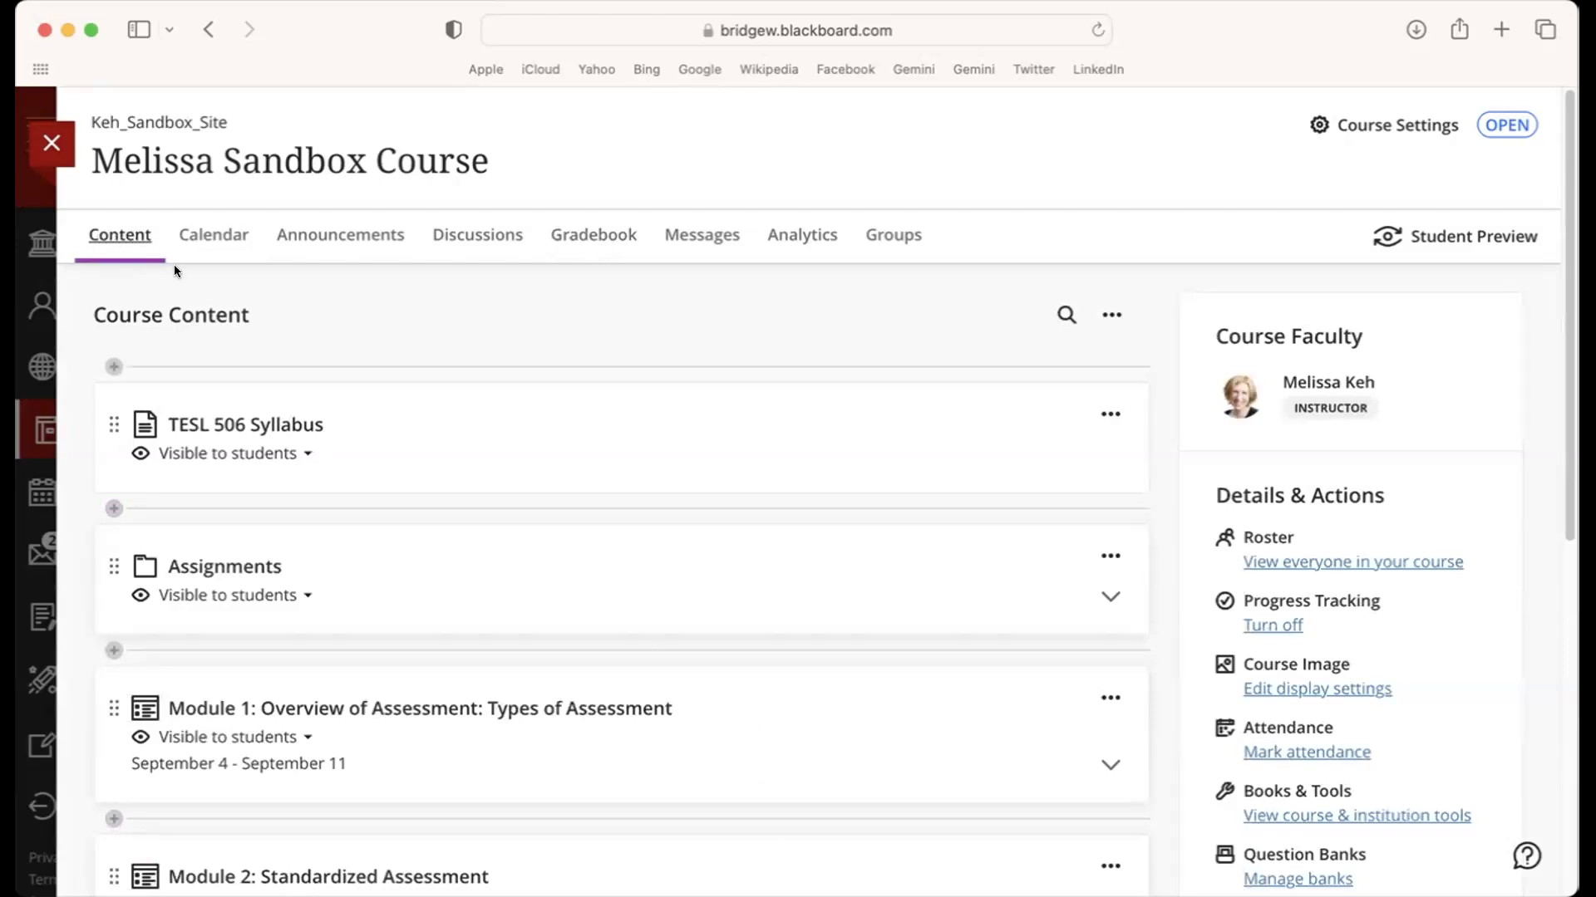
click(612, 238)
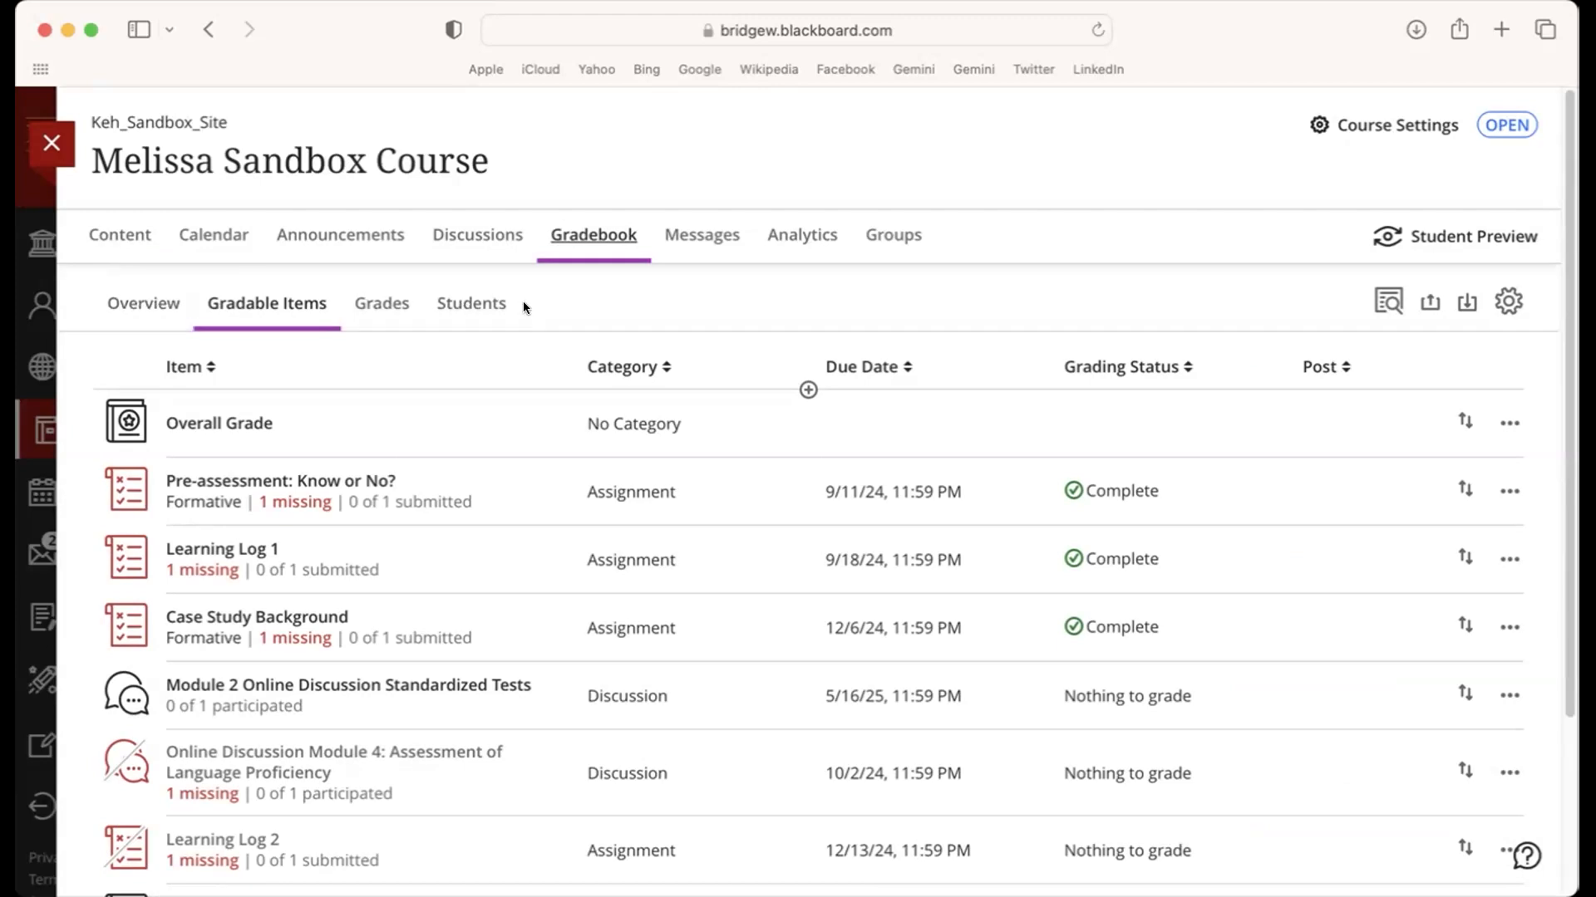
click(121, 305)
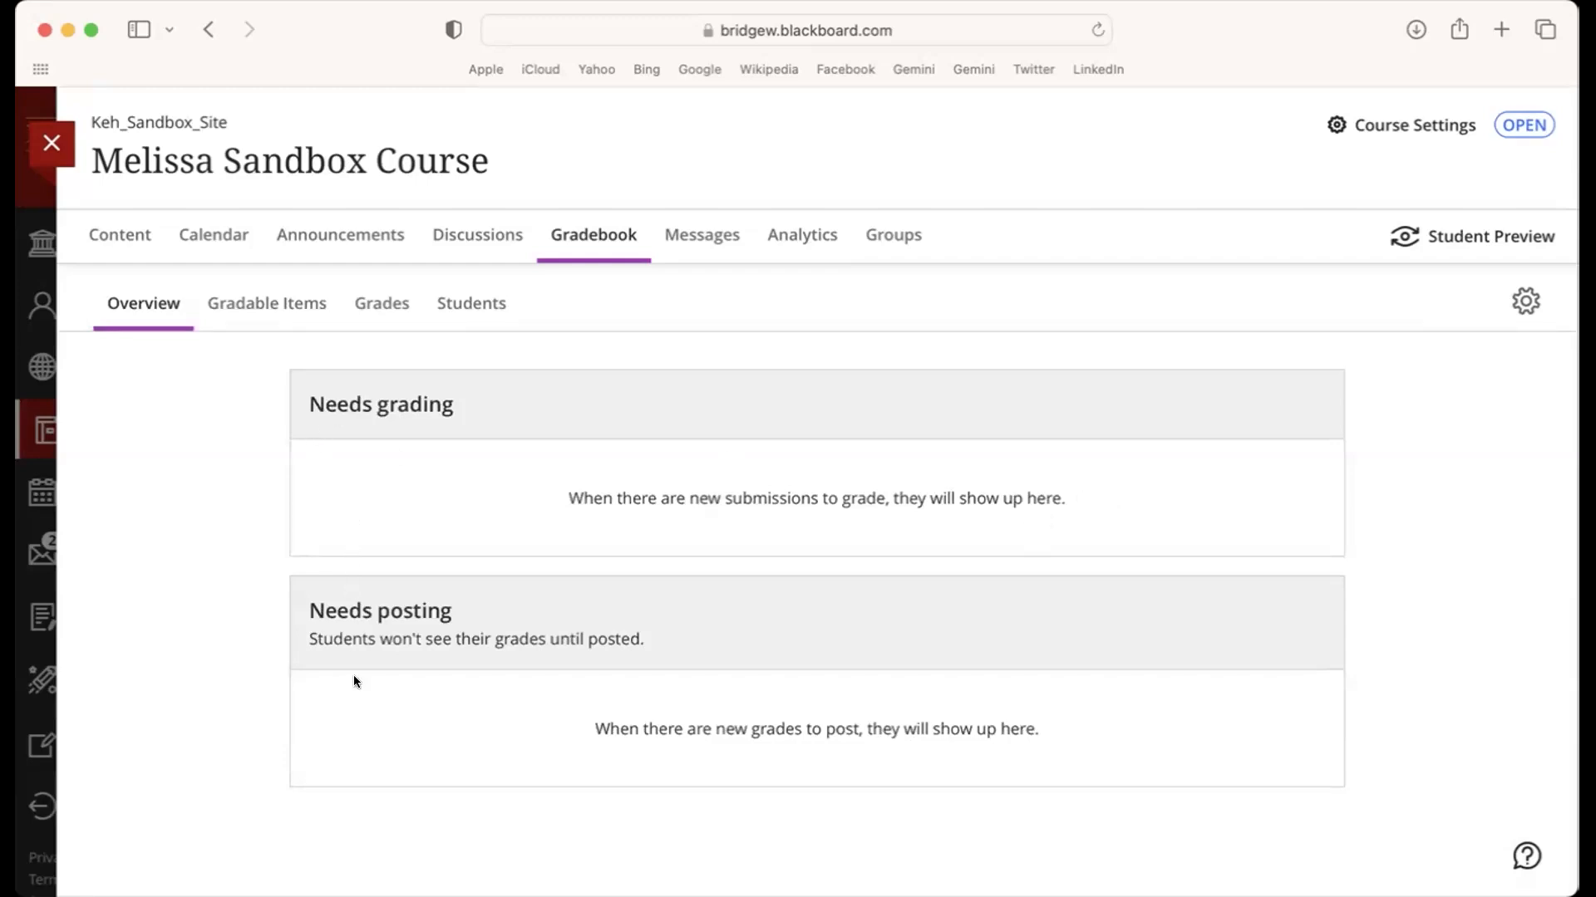
- Examine the gradable items list, including each item's category, due date and grading status
click(257, 304)
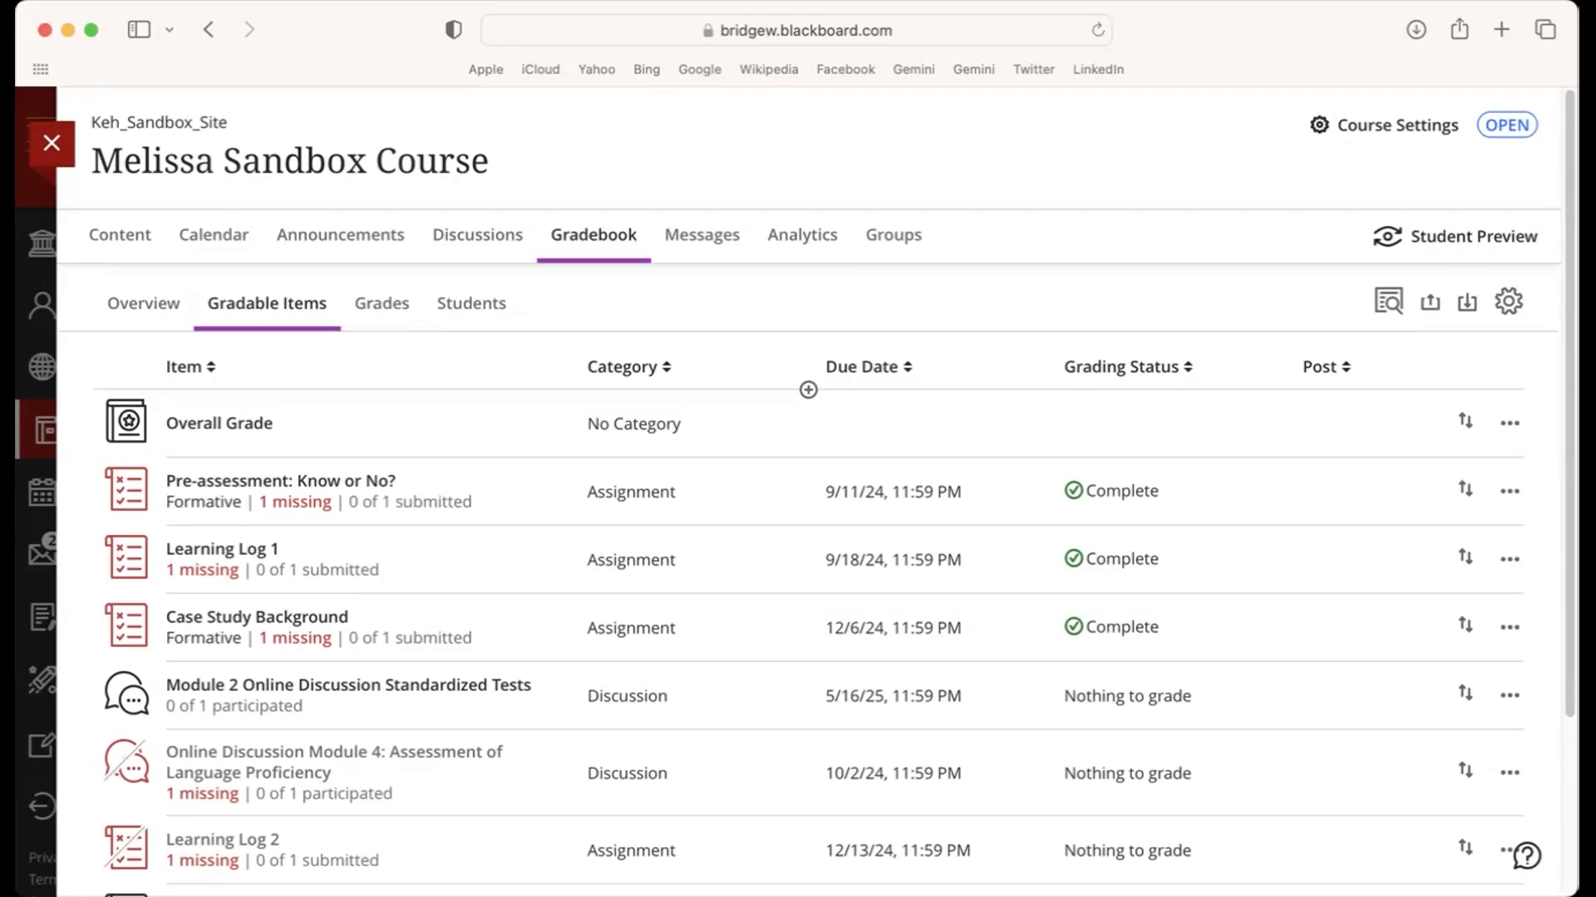
scroll(1561, 381, down, 3)
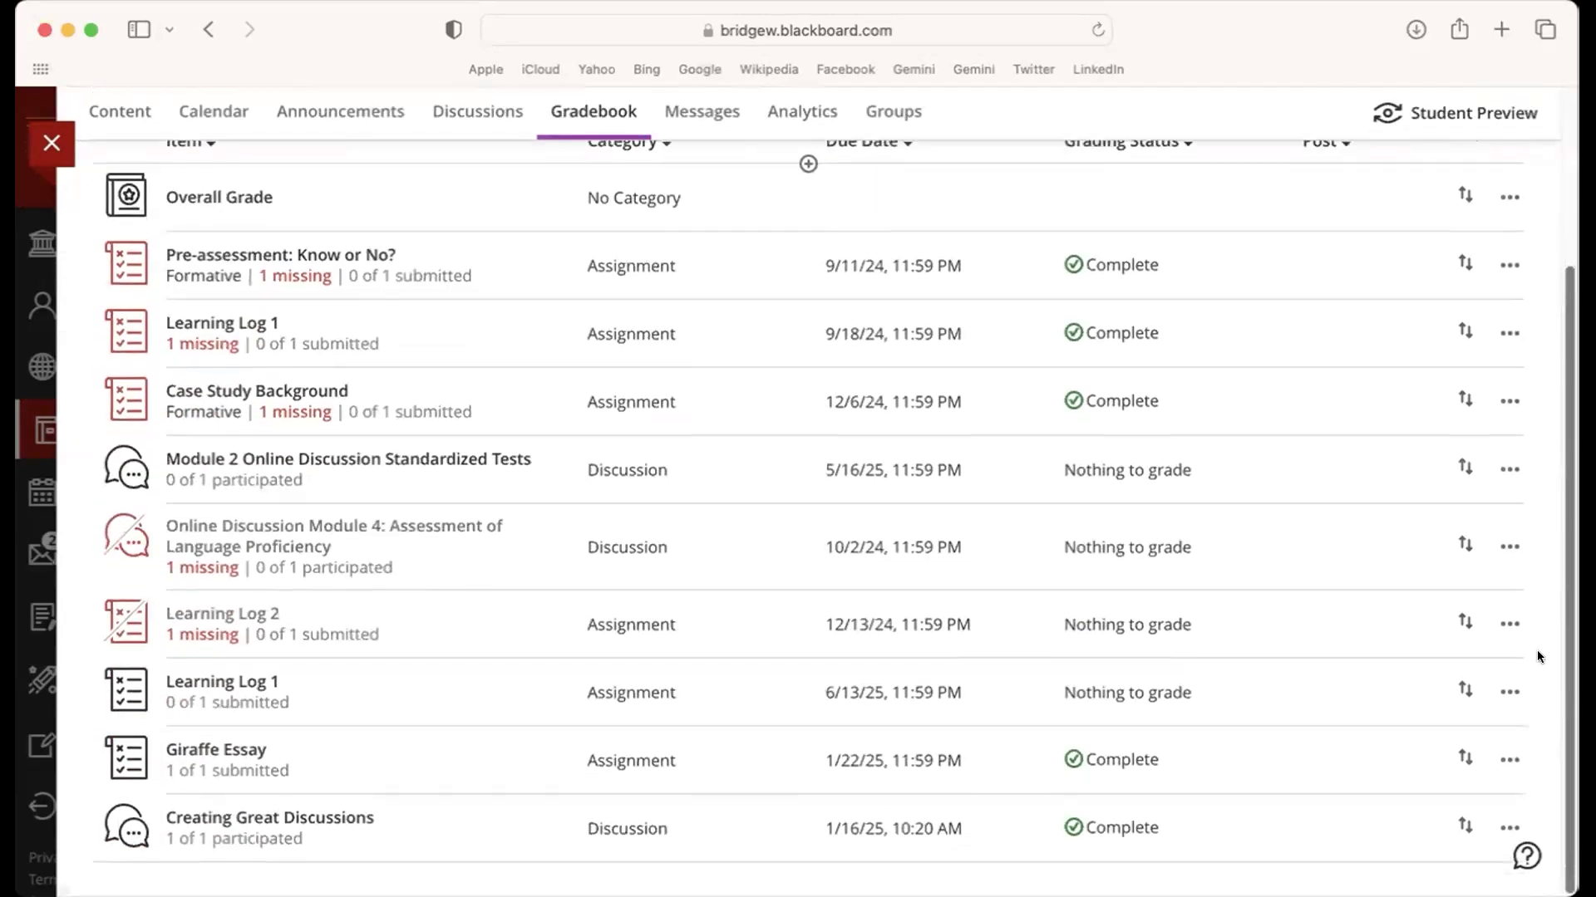
scroll(1534, 508, up, 3)
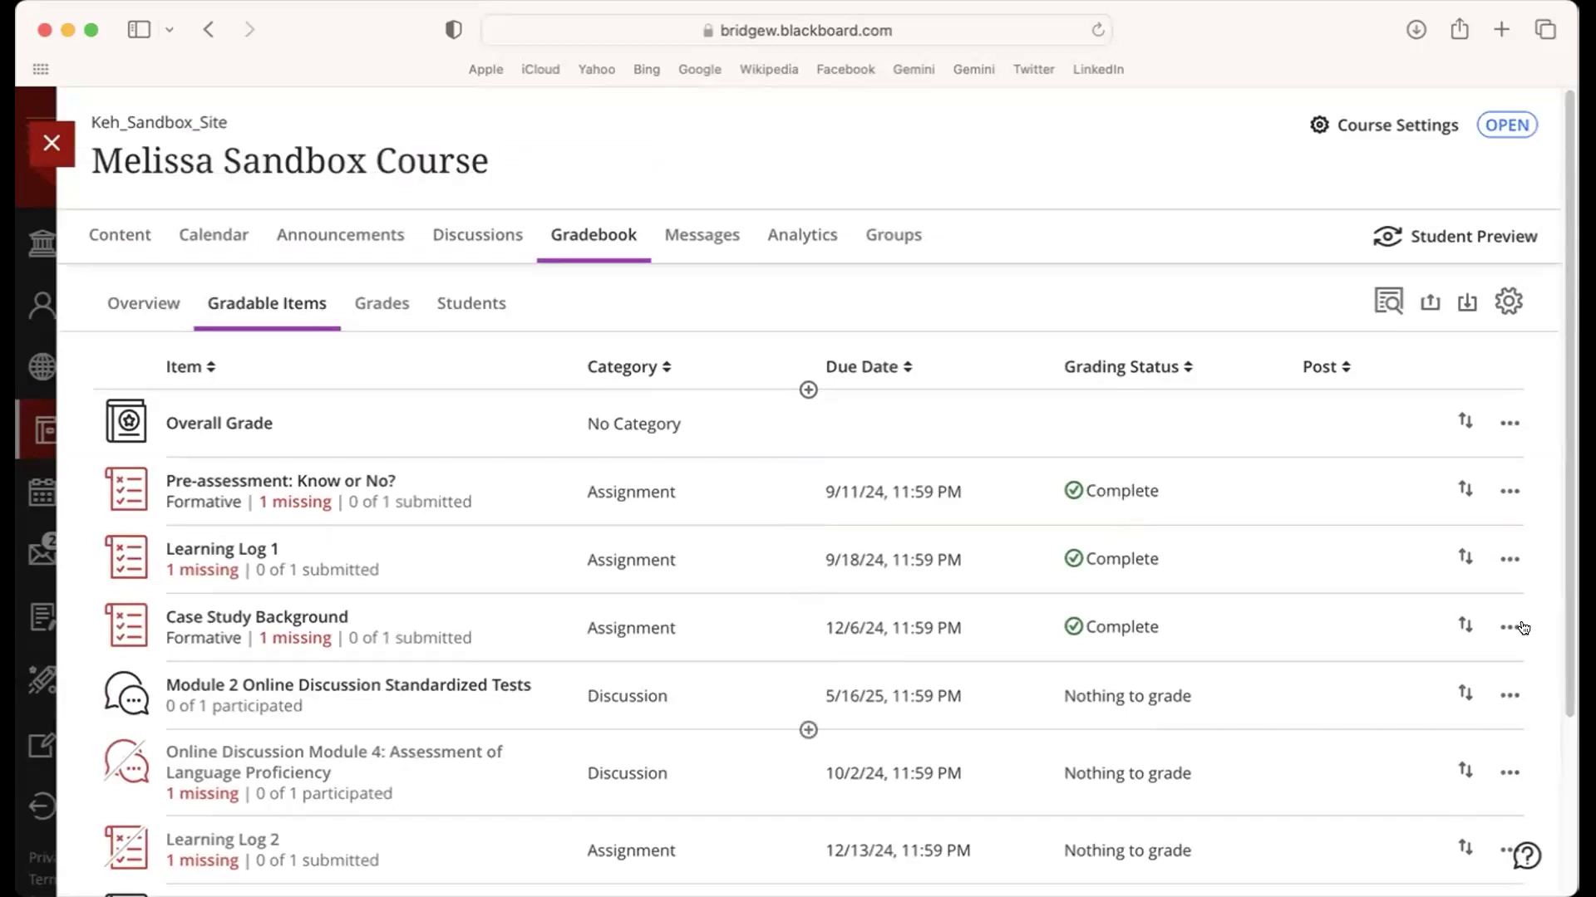
scroll(1562, 665, down, 3)
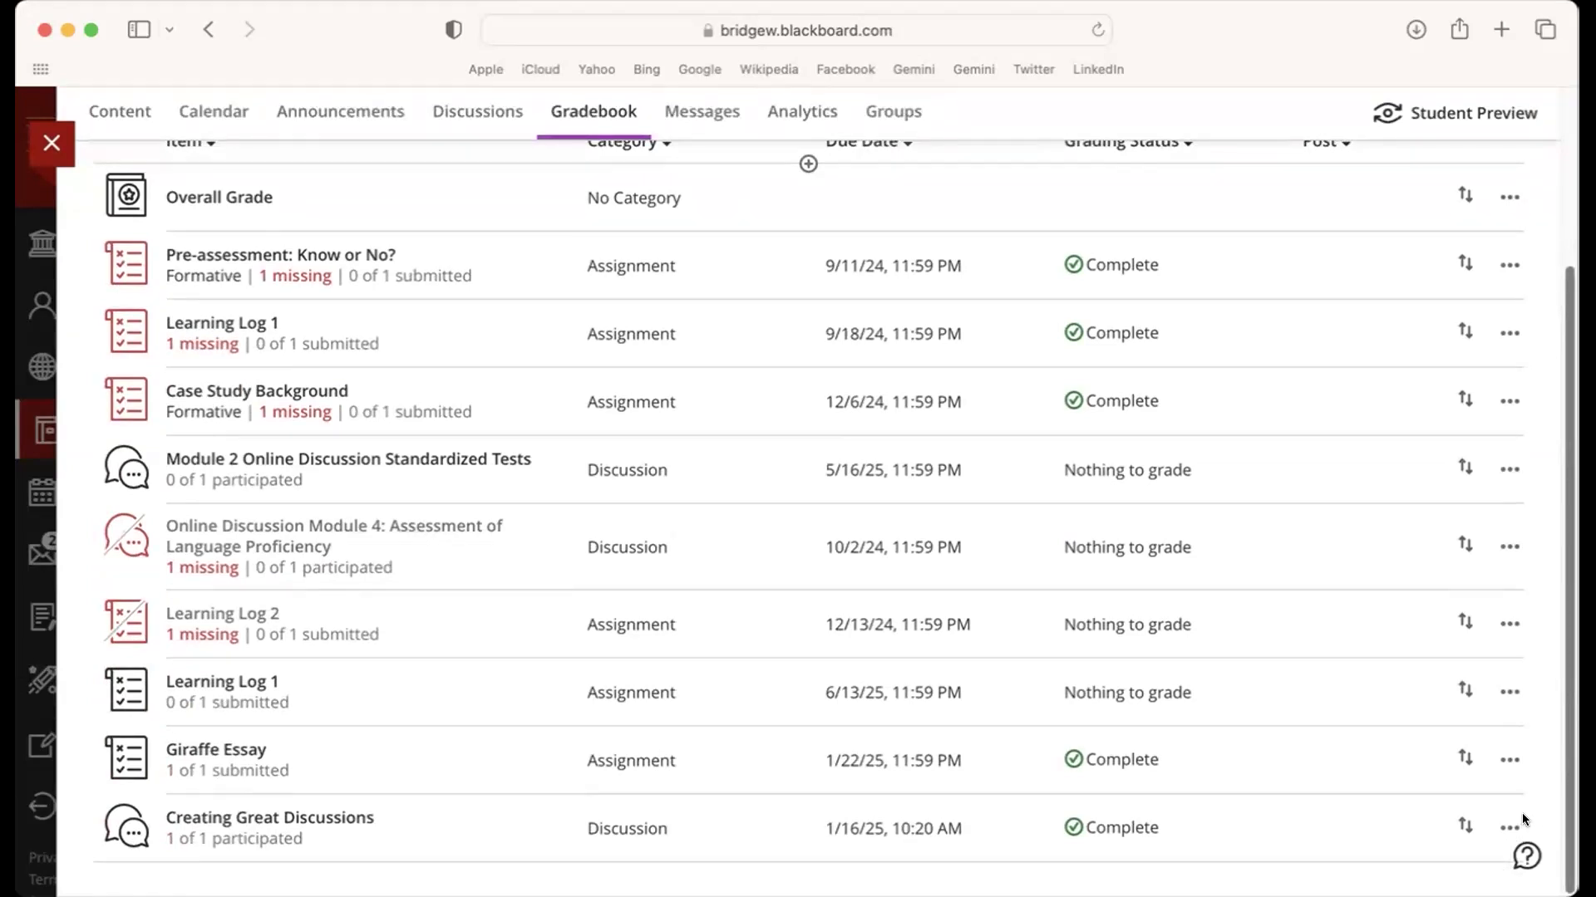
scroll(1522, 819, up, 3)
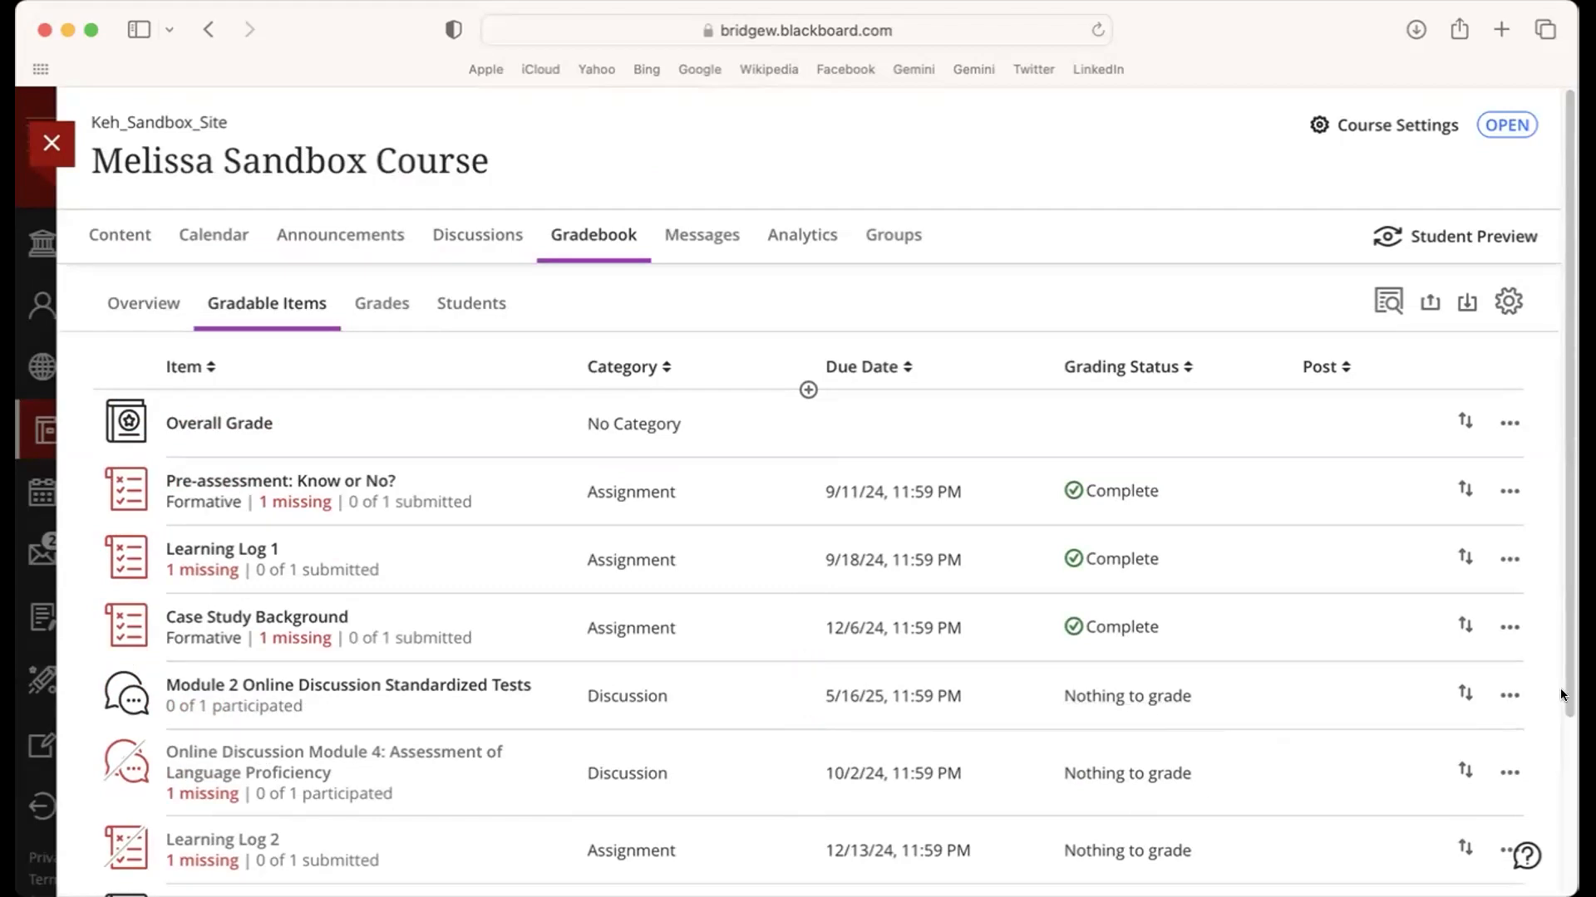
scroll(1538, 853, down, 3)
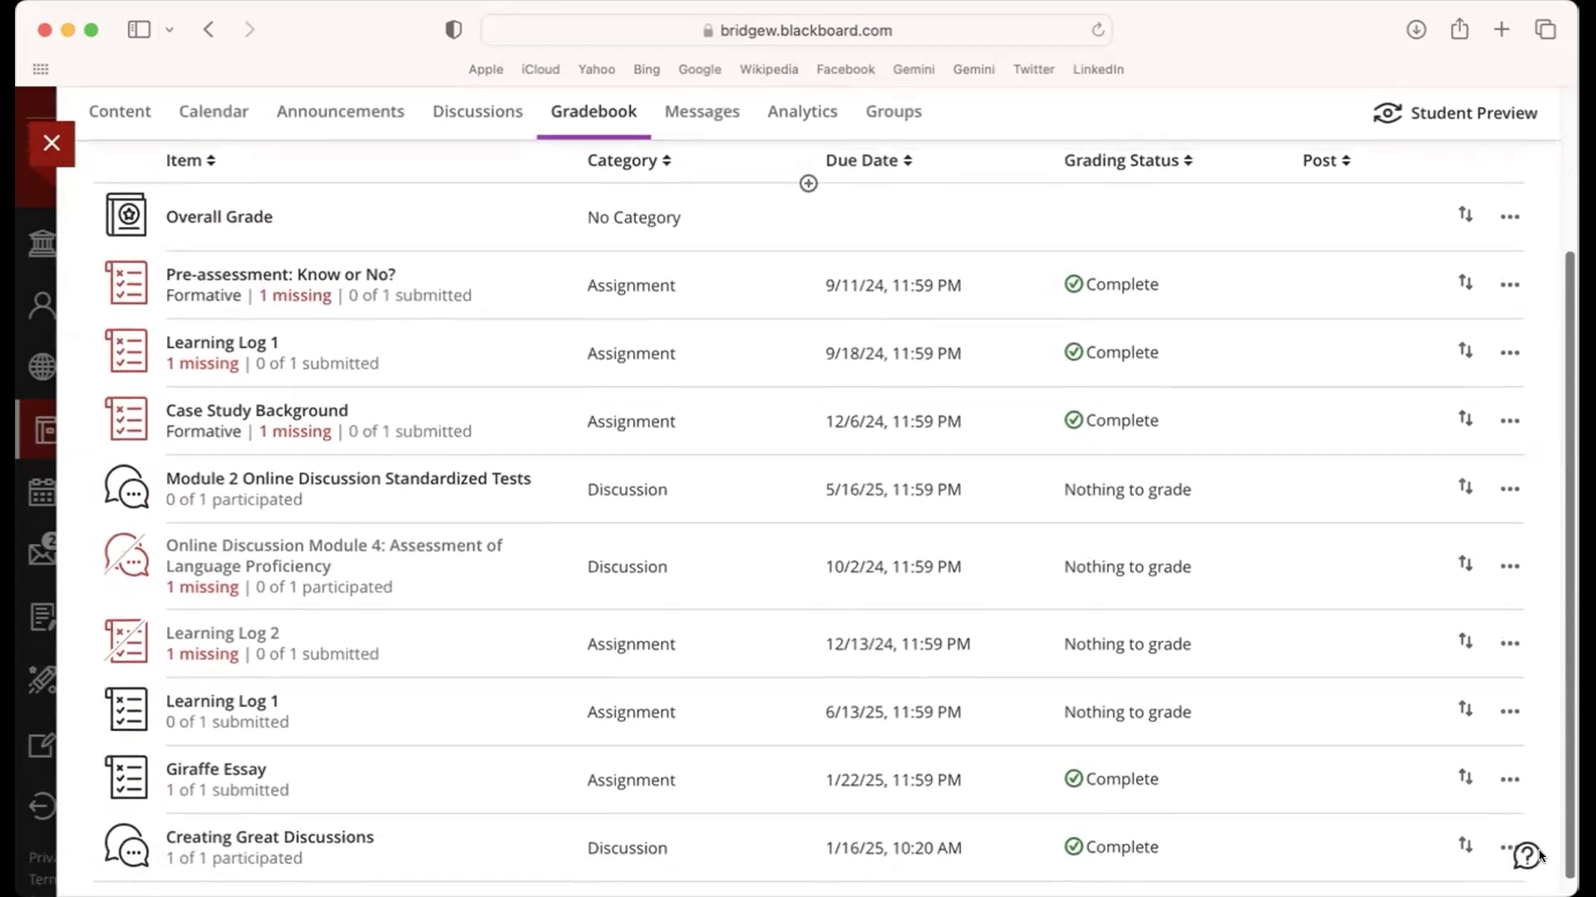
scroll(1538, 849, up, 3)
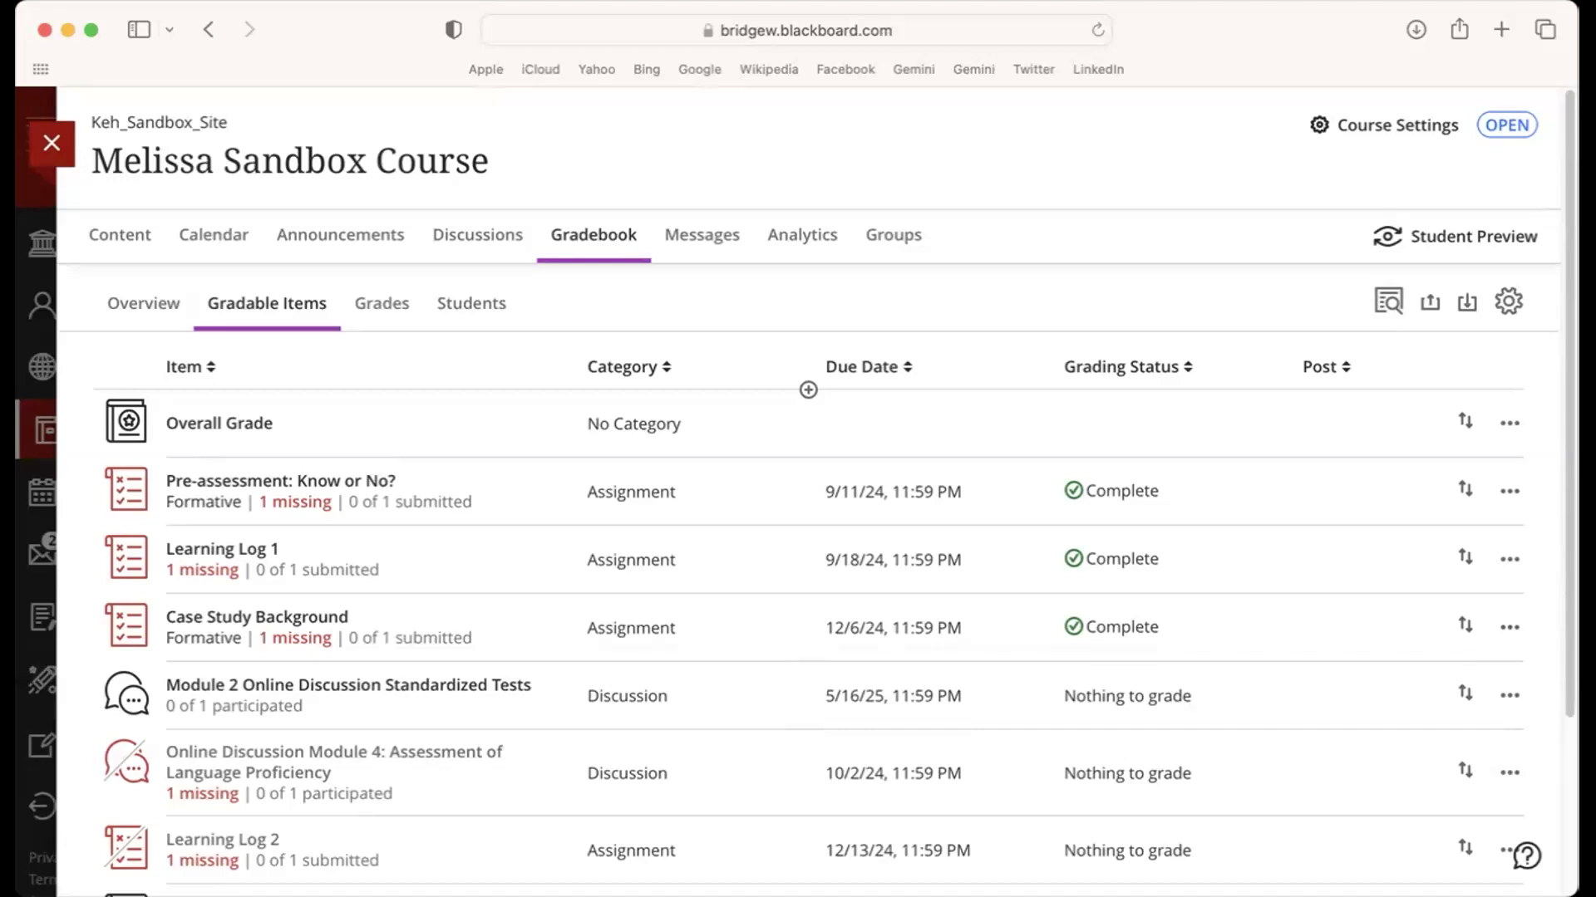
scroll(1568, 671, down, 3)
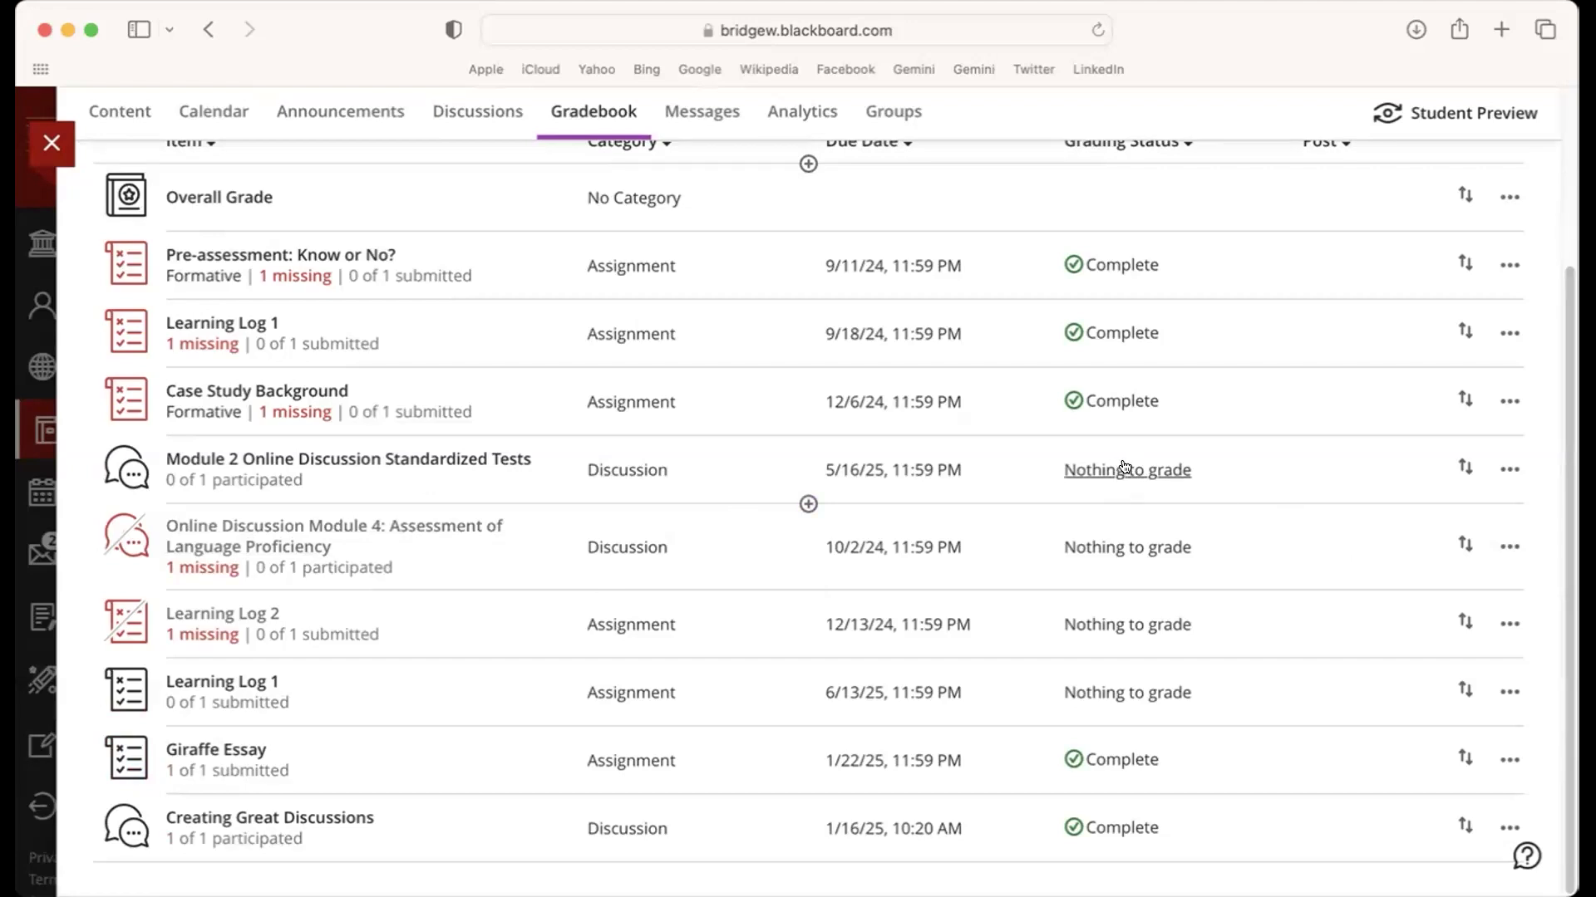
- View the grades and participation of Module 2 Online Discussion Standardized Tests from its grading status and its title, returning to the gradable items
click(1124, 467)
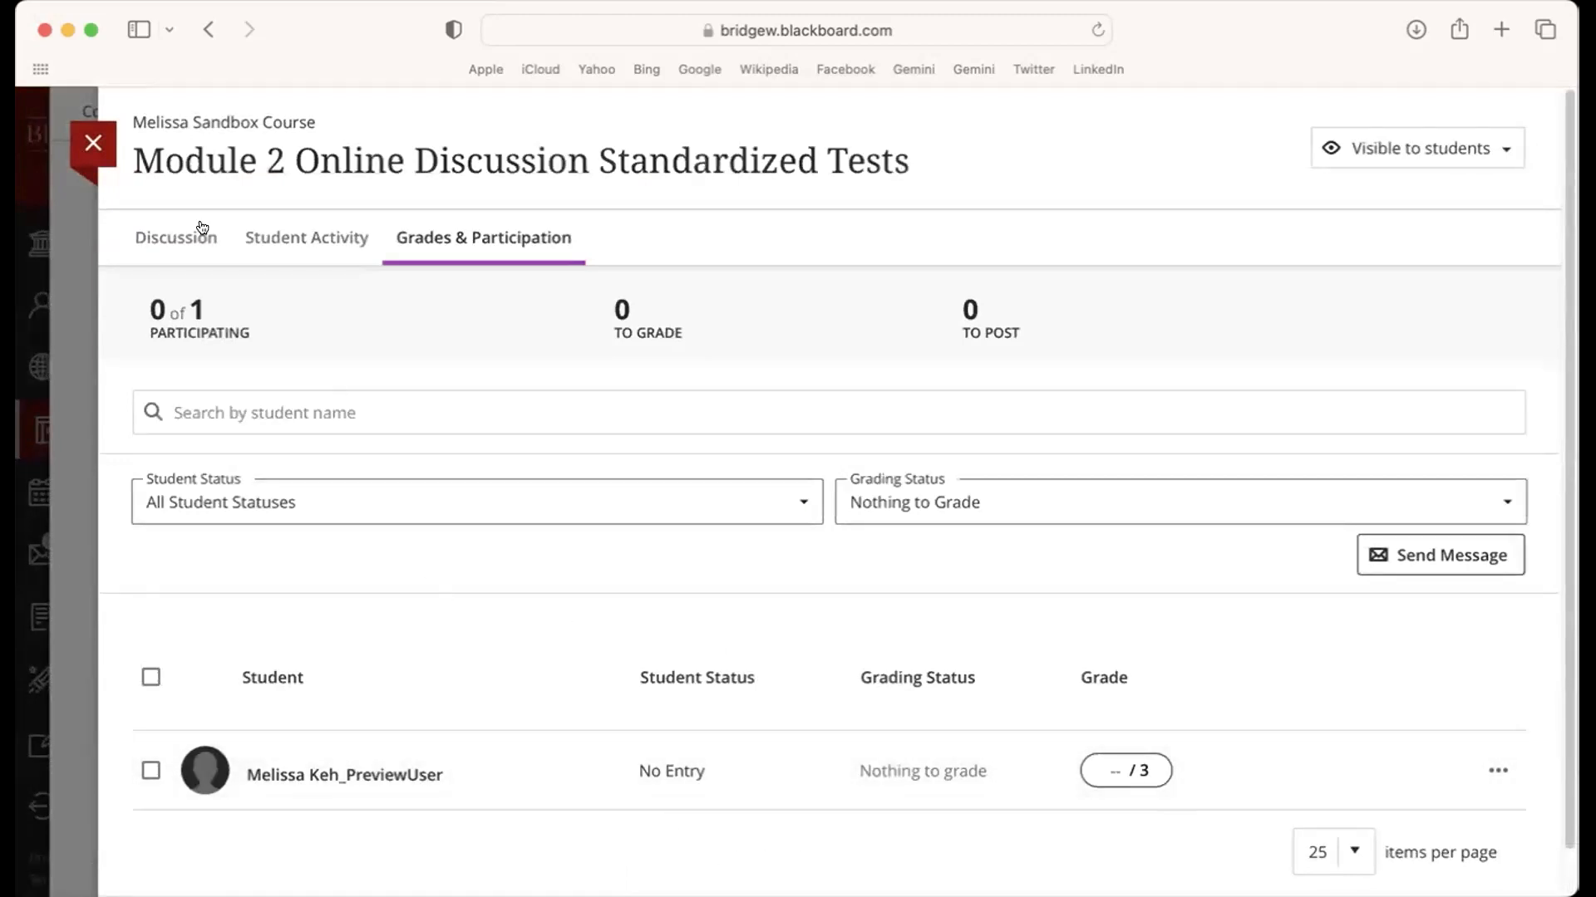
click(93, 143)
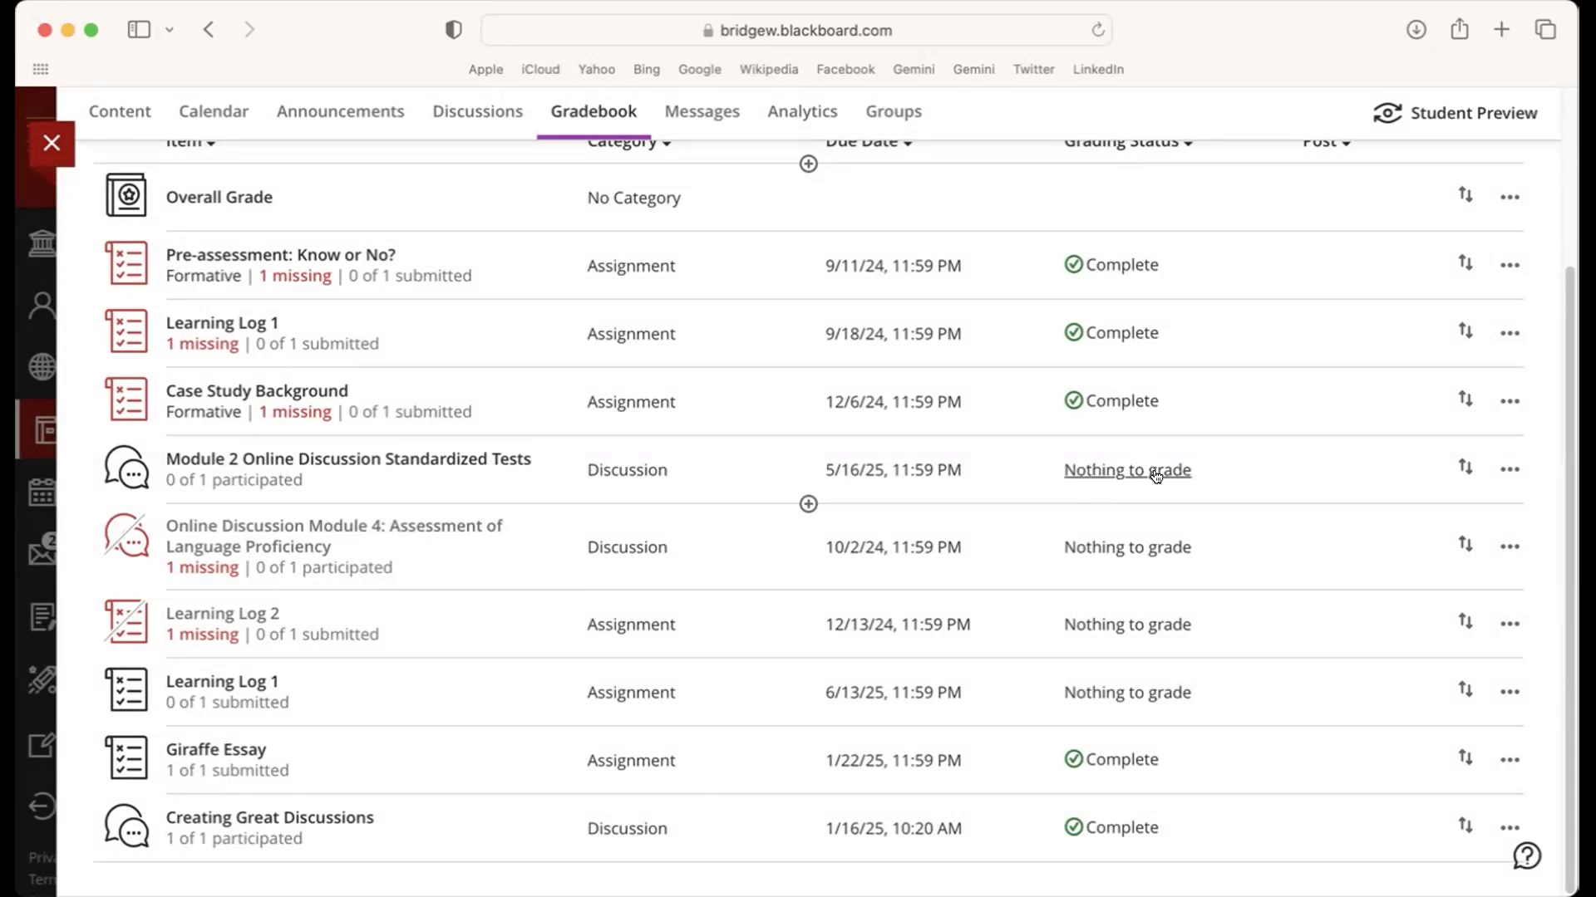
click(248, 460)
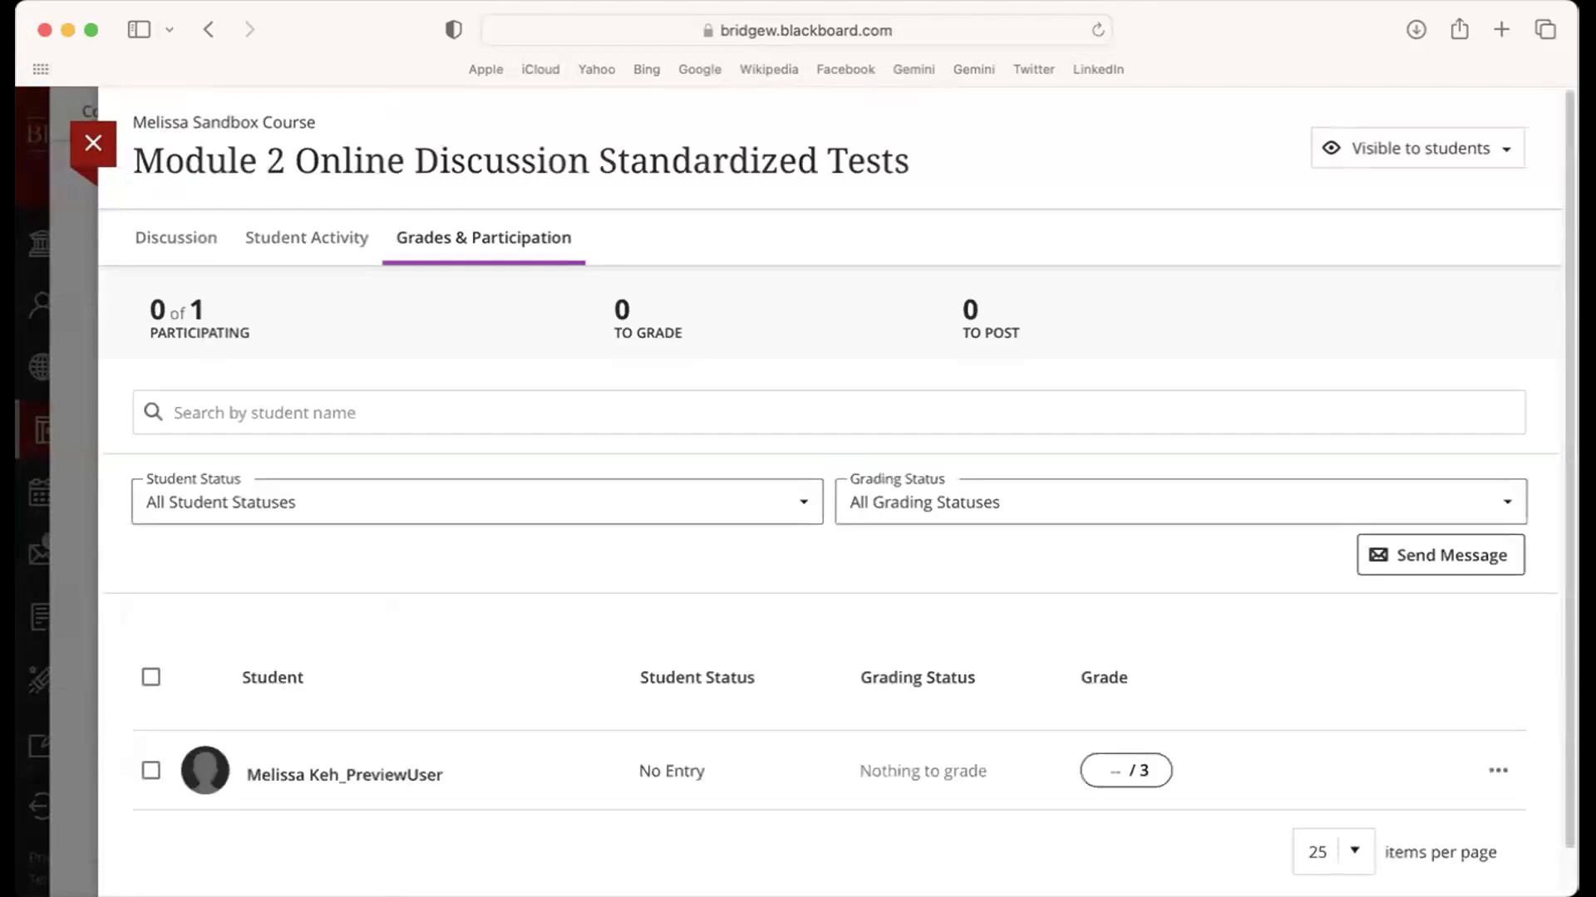
click(91, 143)
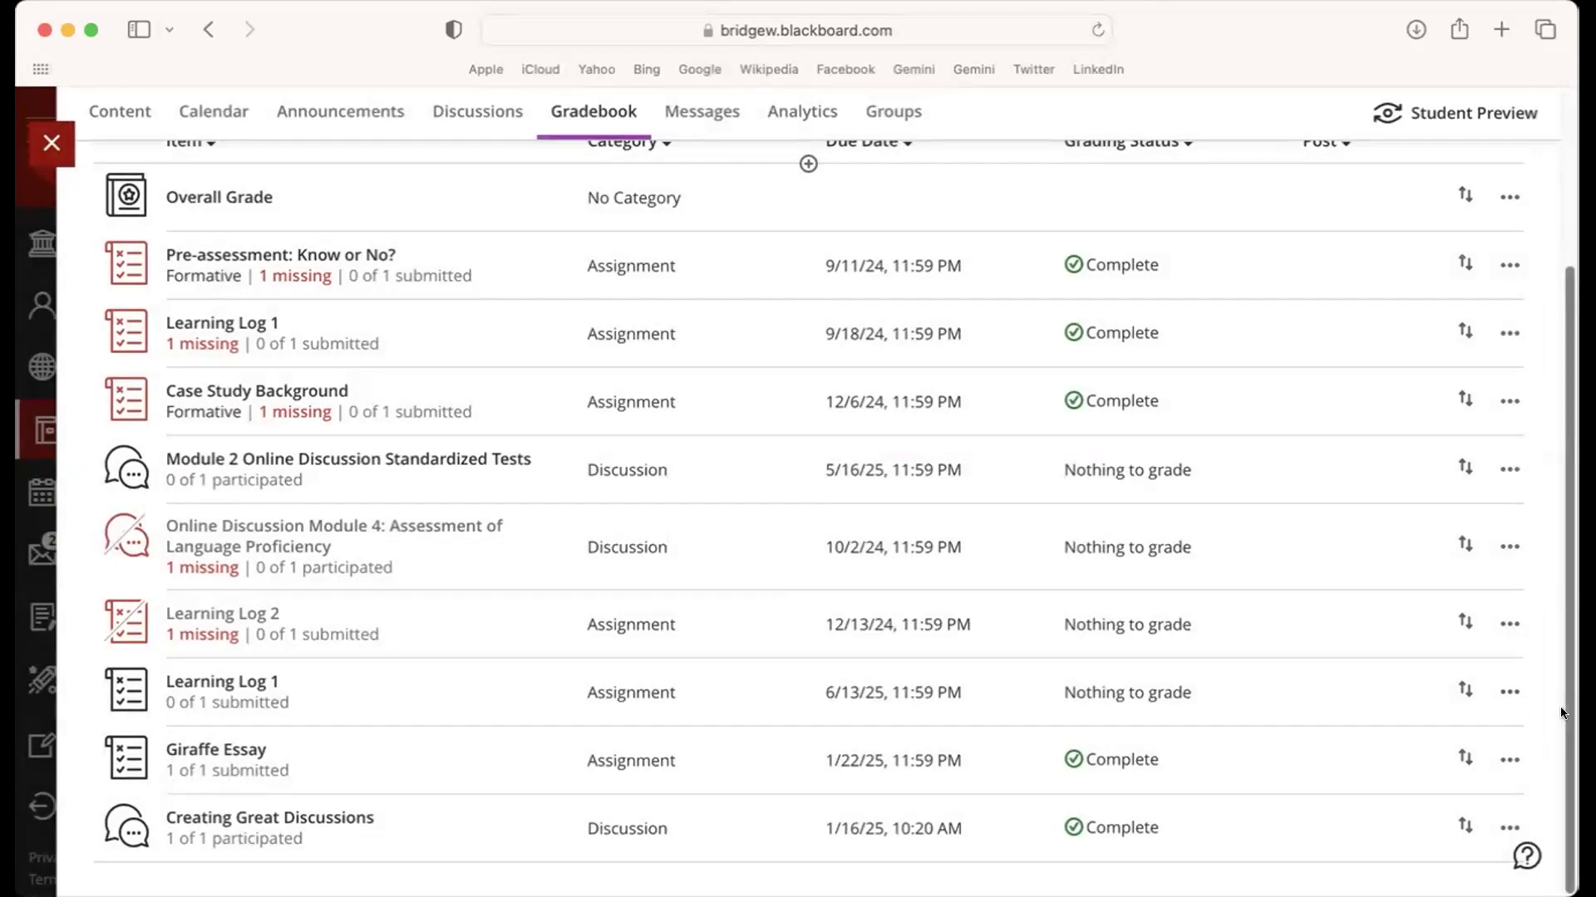
- View the gradebook's Grades grid and read the student's grades across all the item columns
drag(1572, 701, 1563, 382)
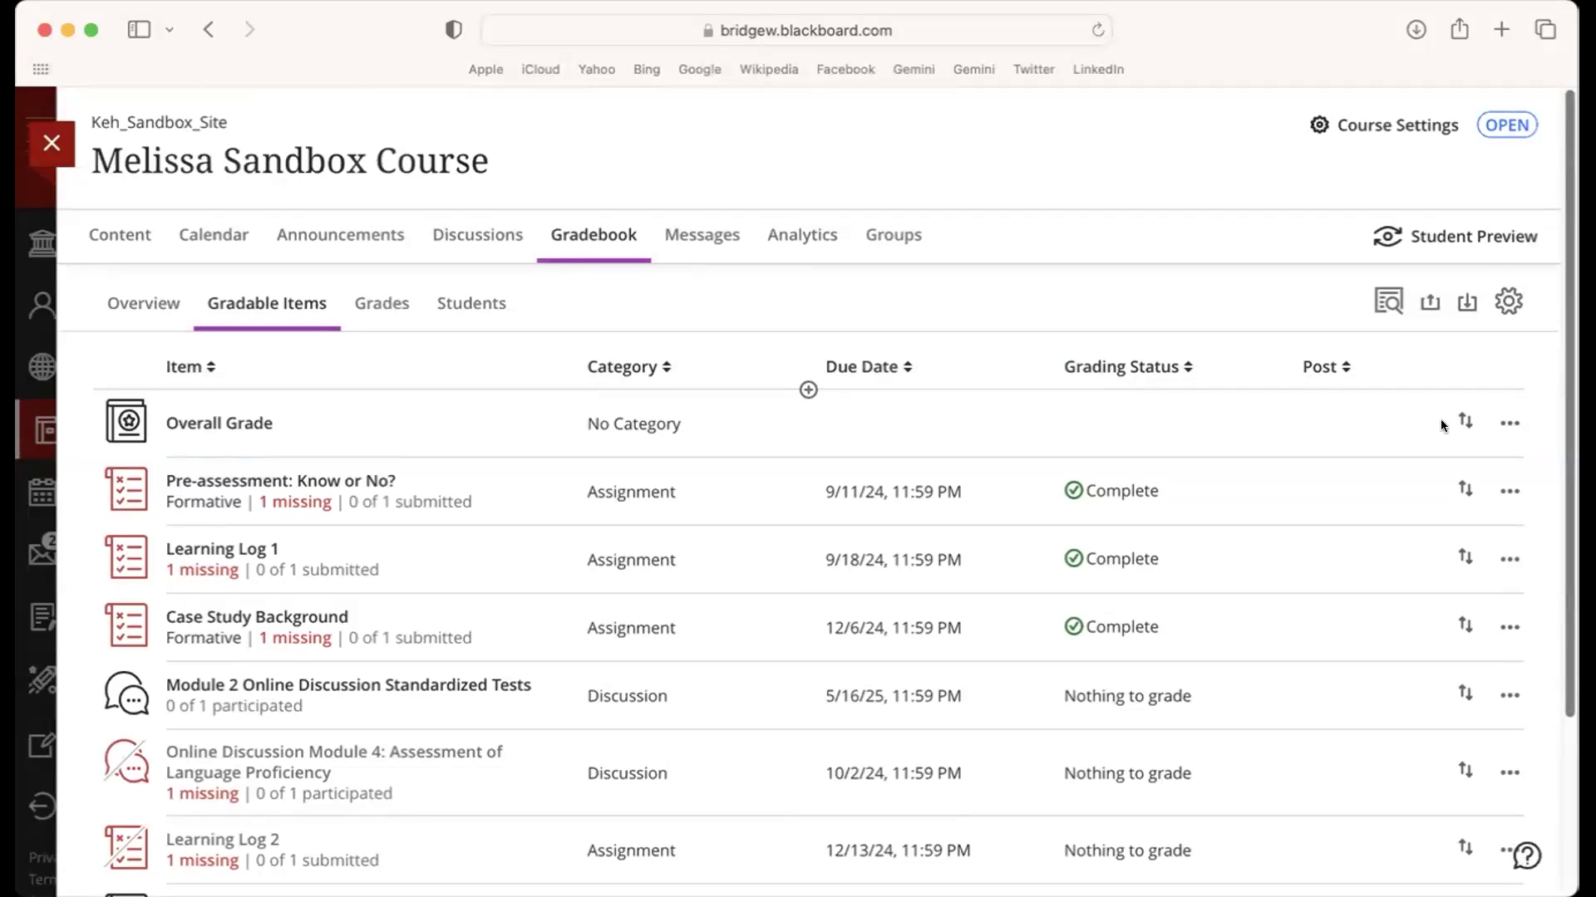
click(370, 300)
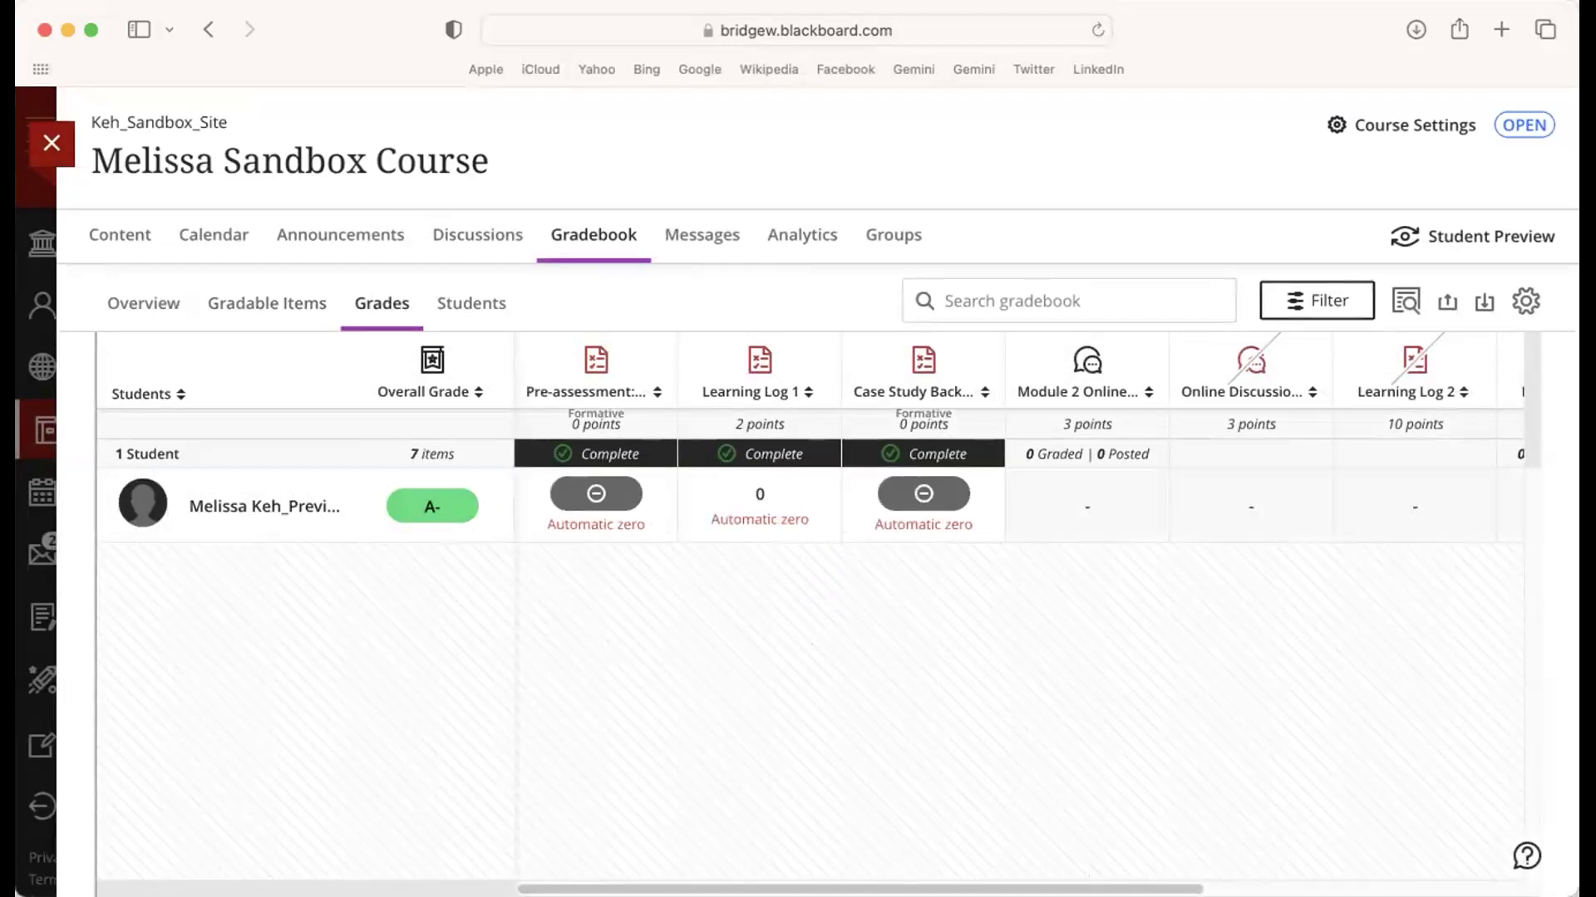
scroll(1094, 861, right, 5)
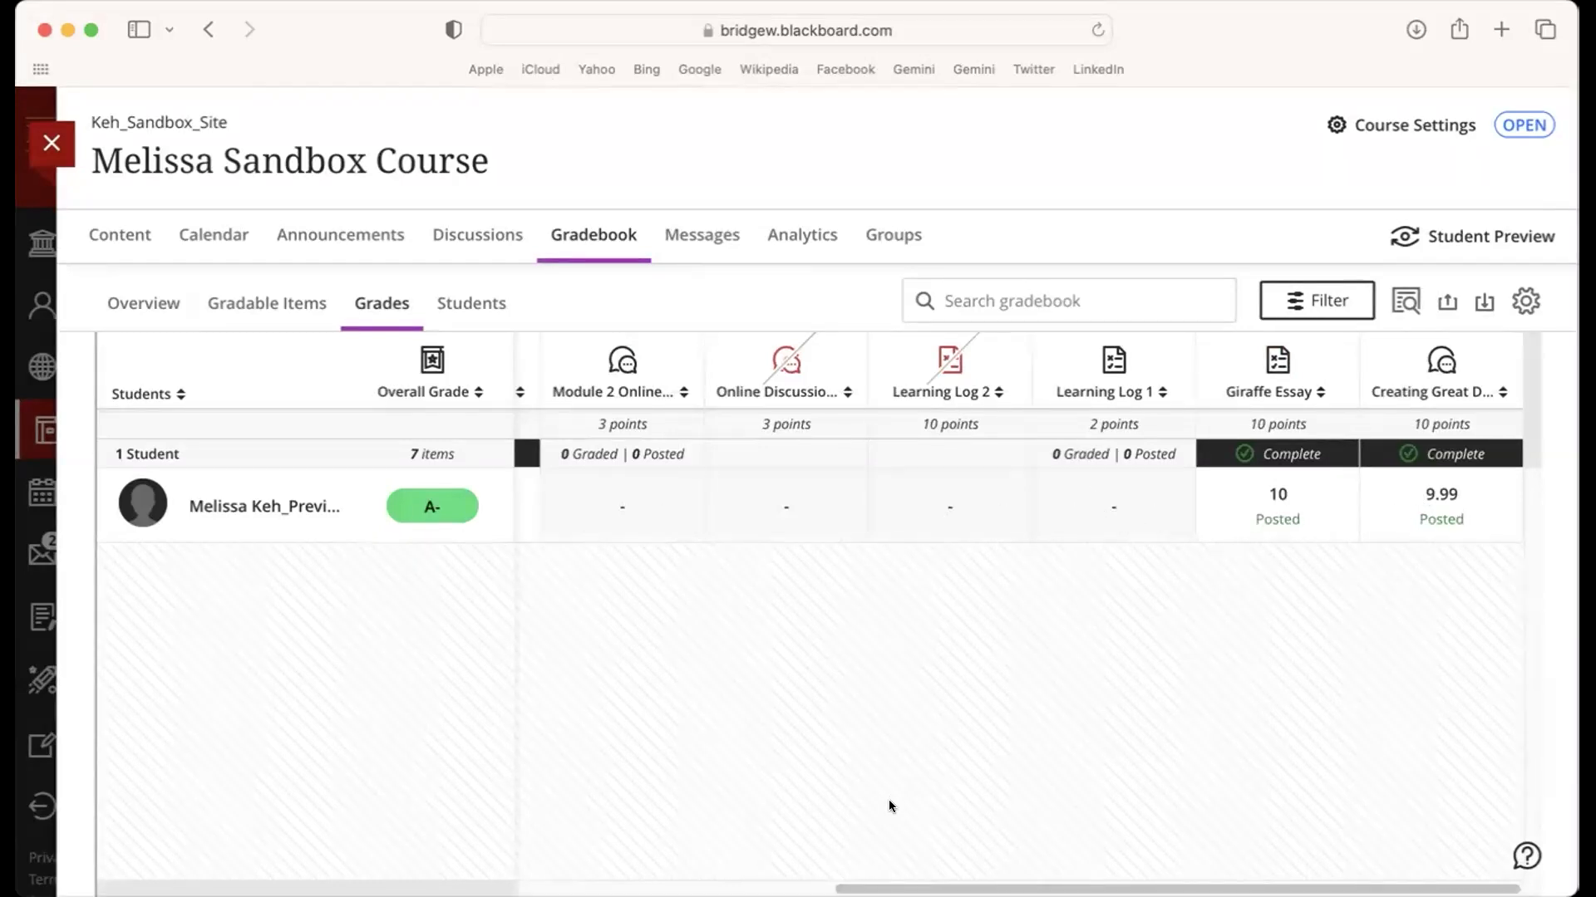
scroll(510, 856, left, 6)
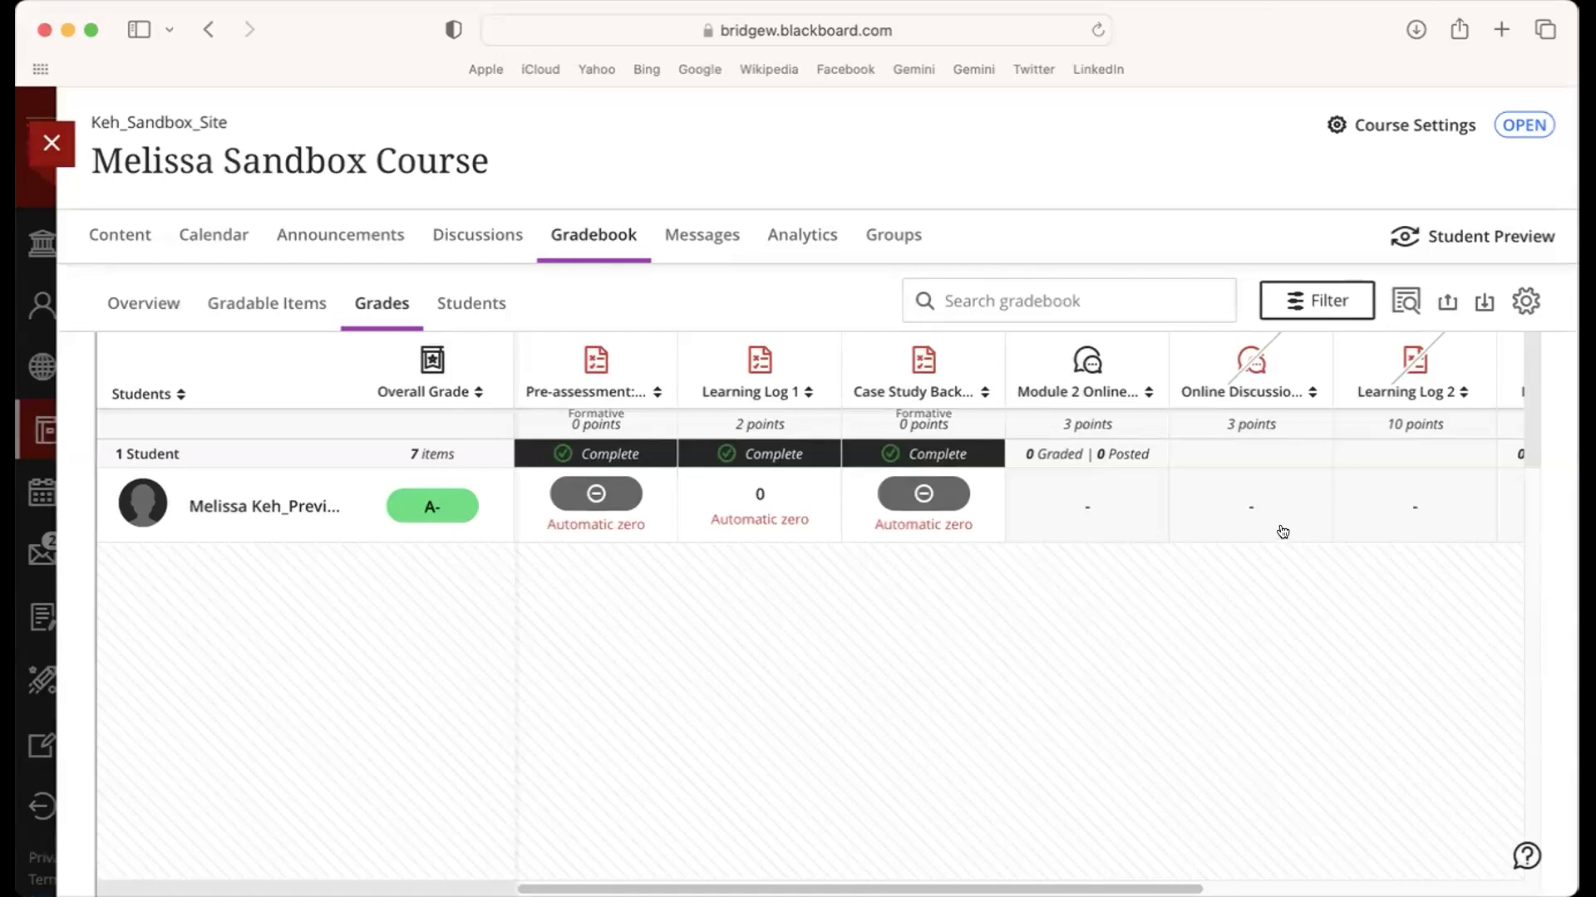
- Examine the gradebook settings for grade schemas, student performance alerts and automatic zeros
click(1524, 301)
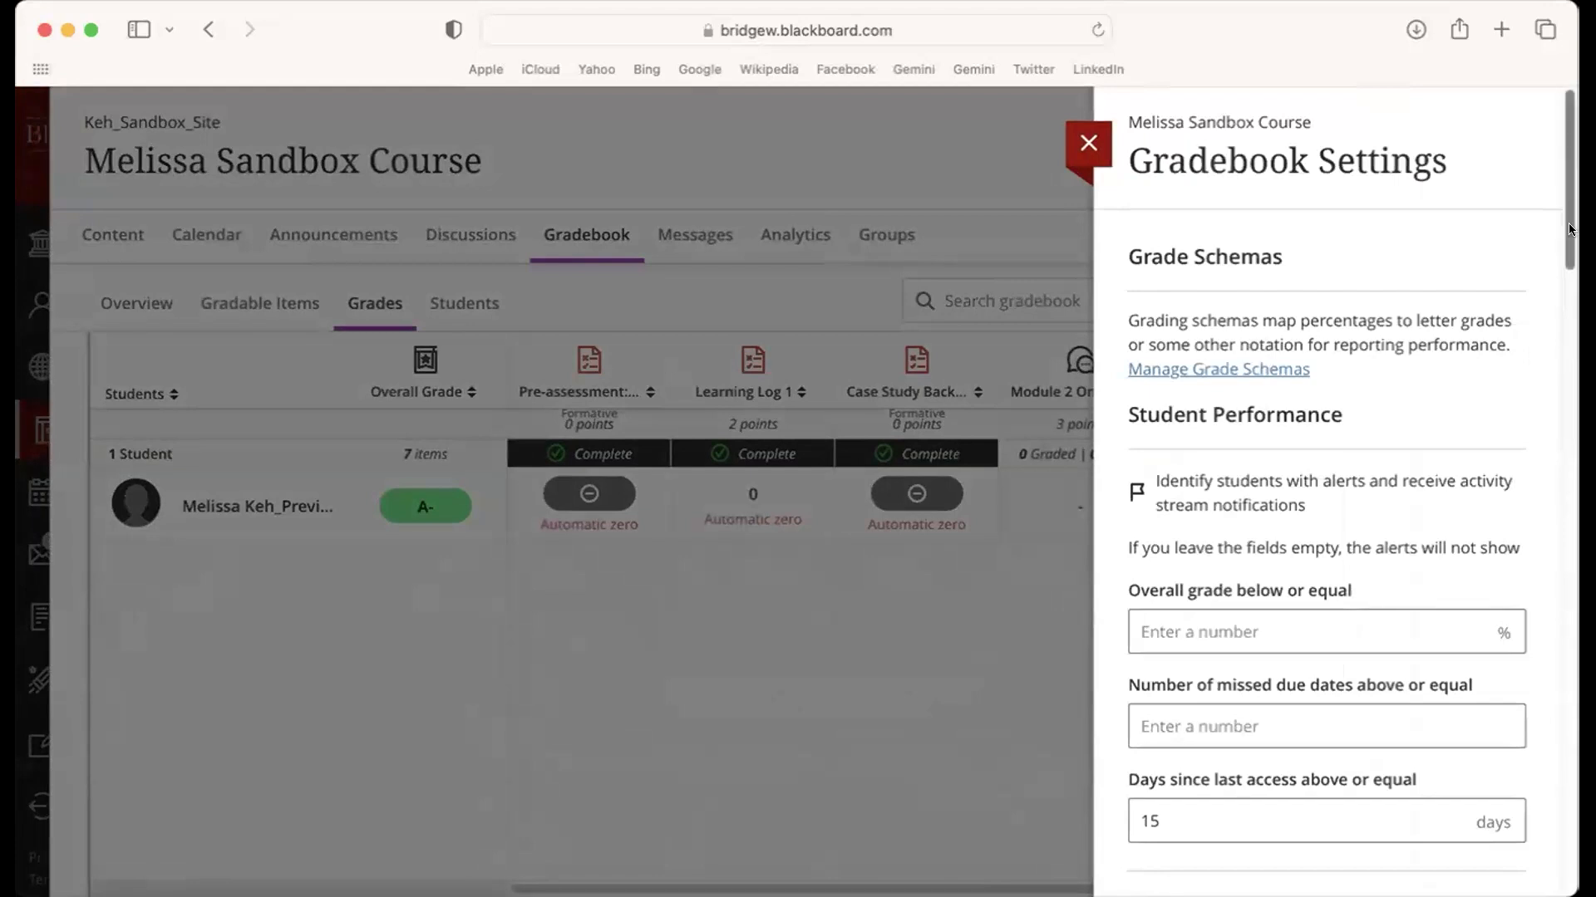
drag(1570, 230, 1558, 370)
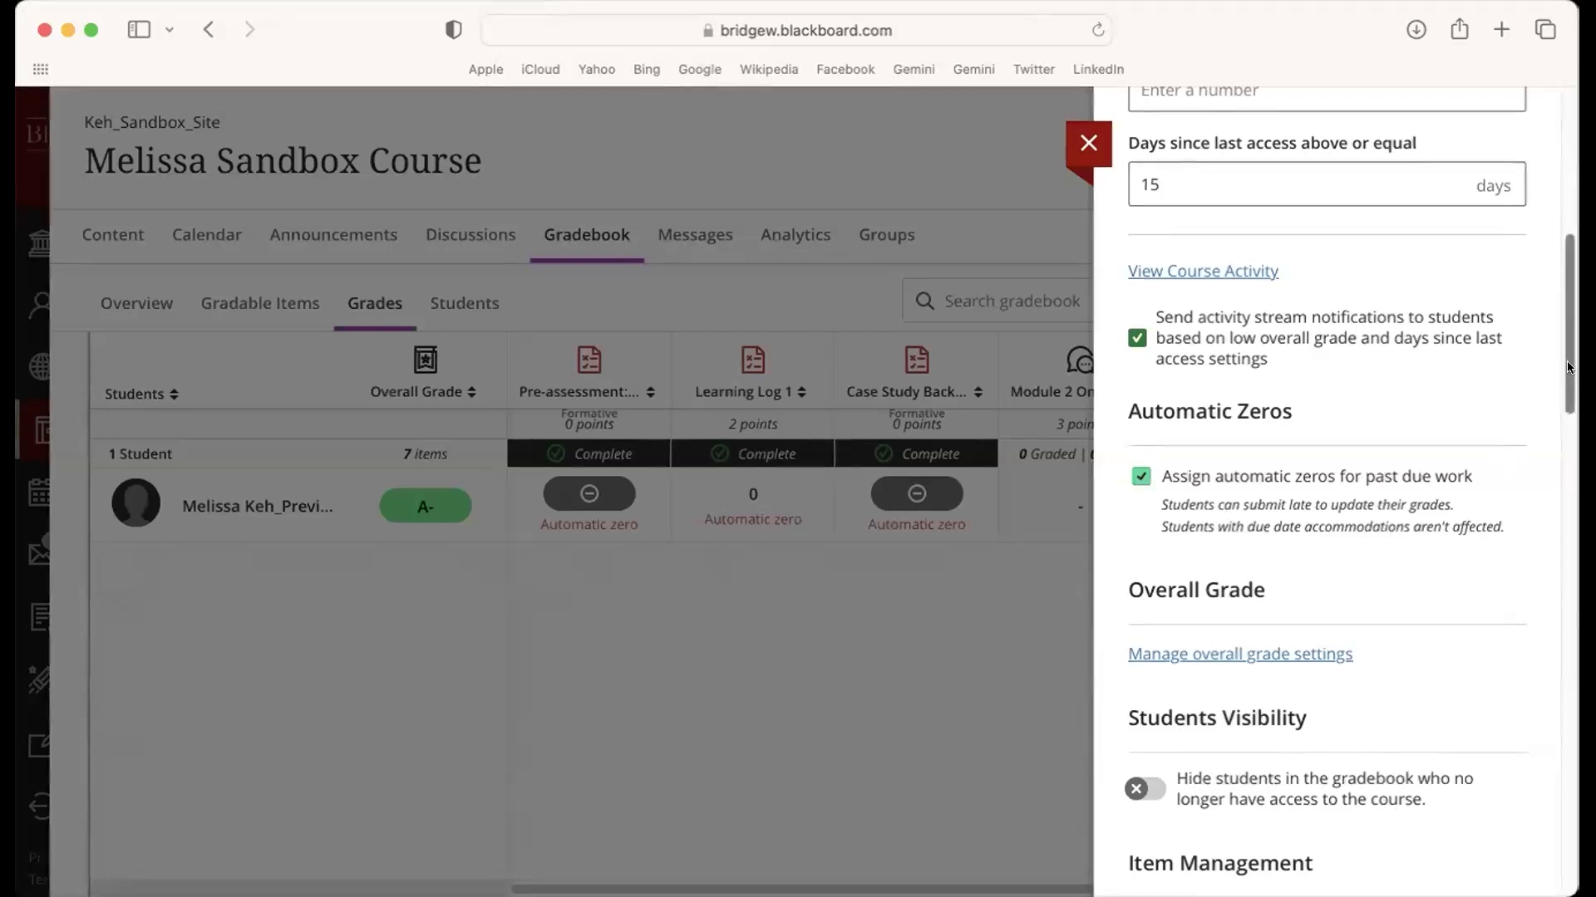
drag(1568, 368, 1561, 216)
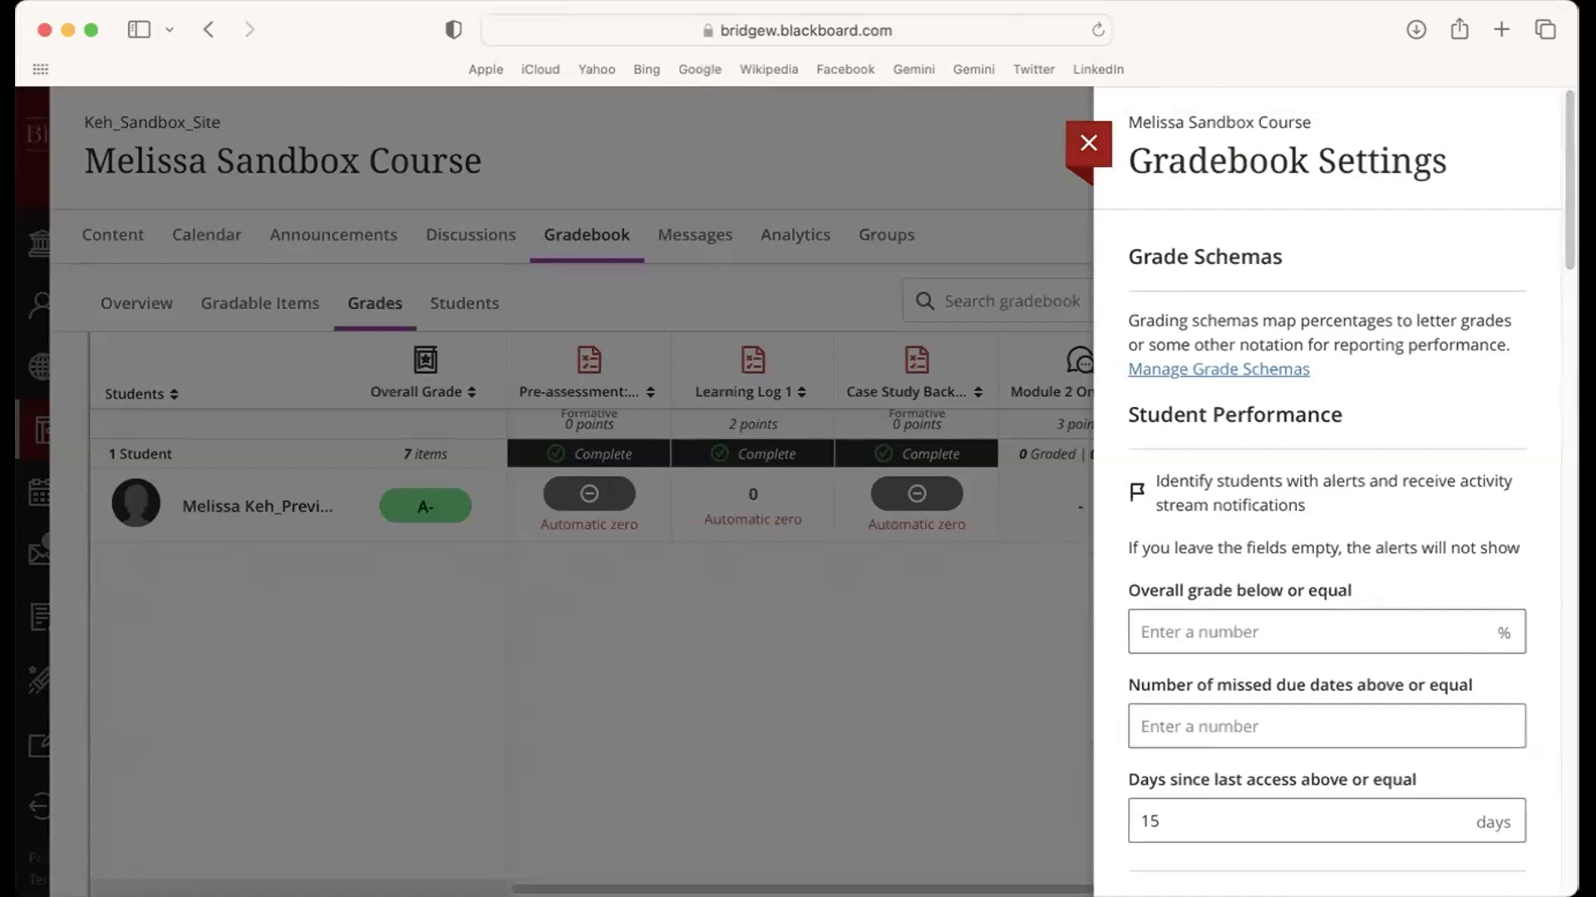
drag(1557, 242, 1556, 378)
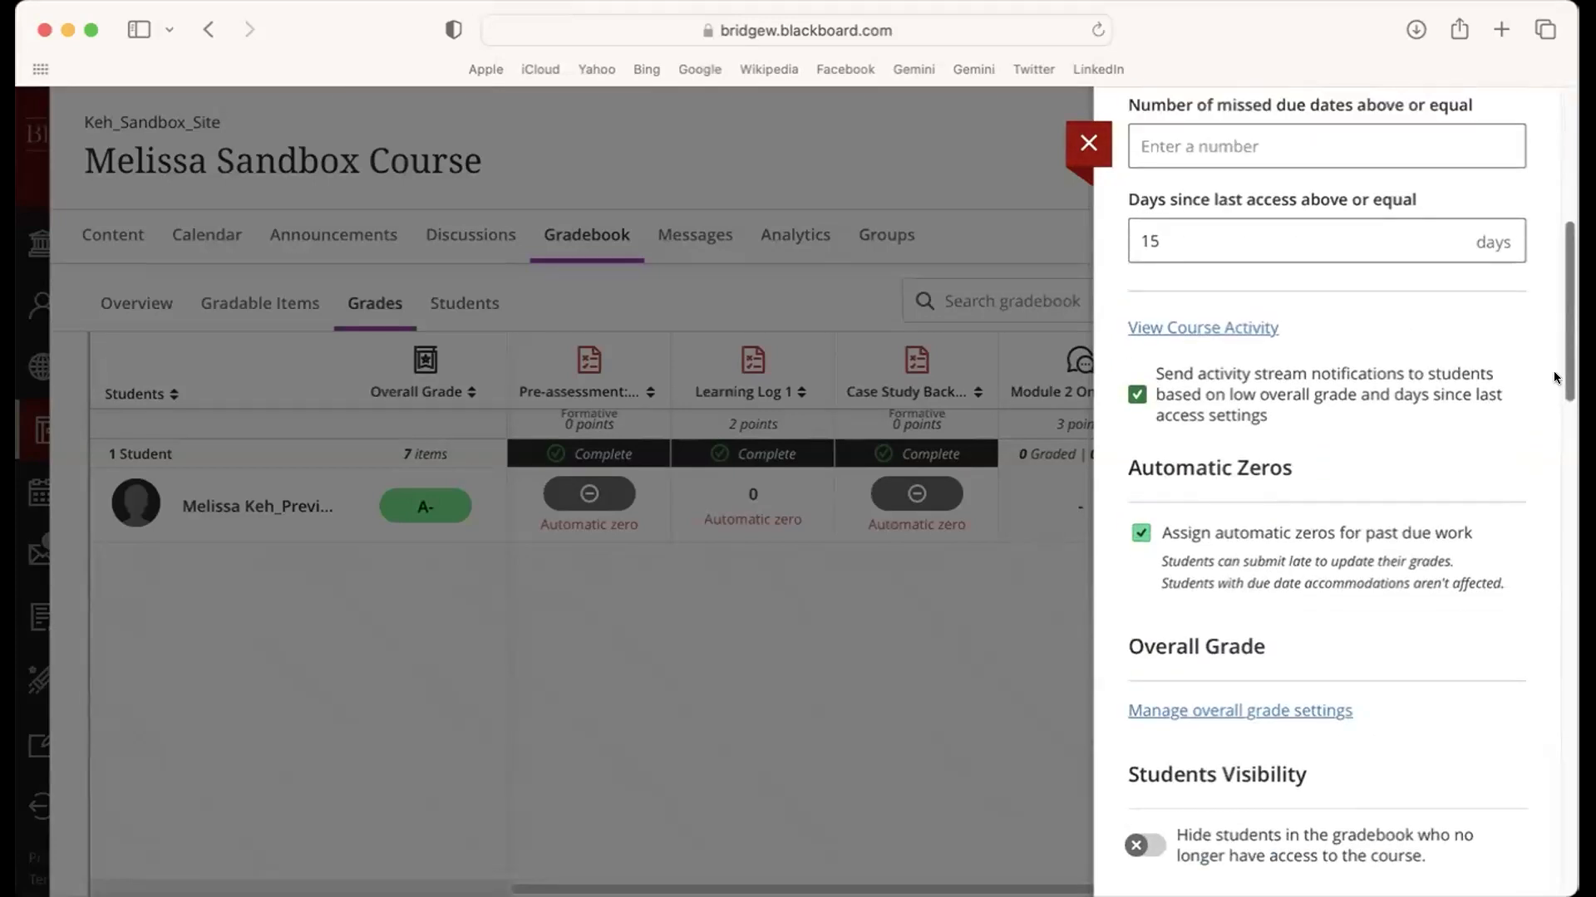
- Try to turn off automatic zeros for past due work and close the gradebook settings
click(1142, 530)
click(988, 399)
click(1086, 143)
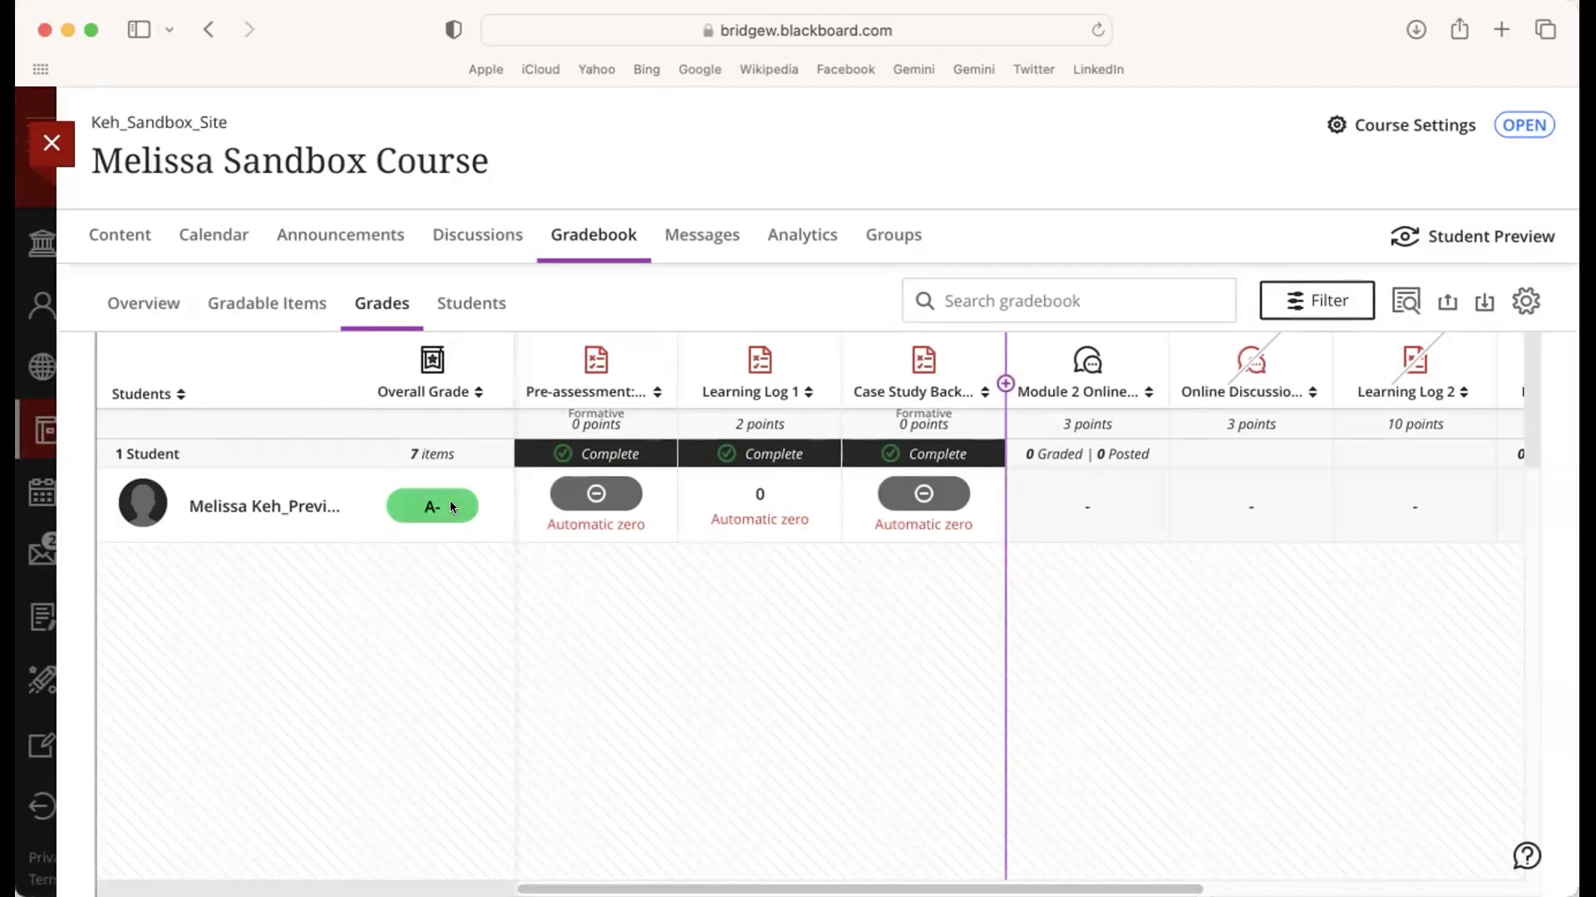
- Open the overall grade settings from the gradebook settings
click(1529, 303)
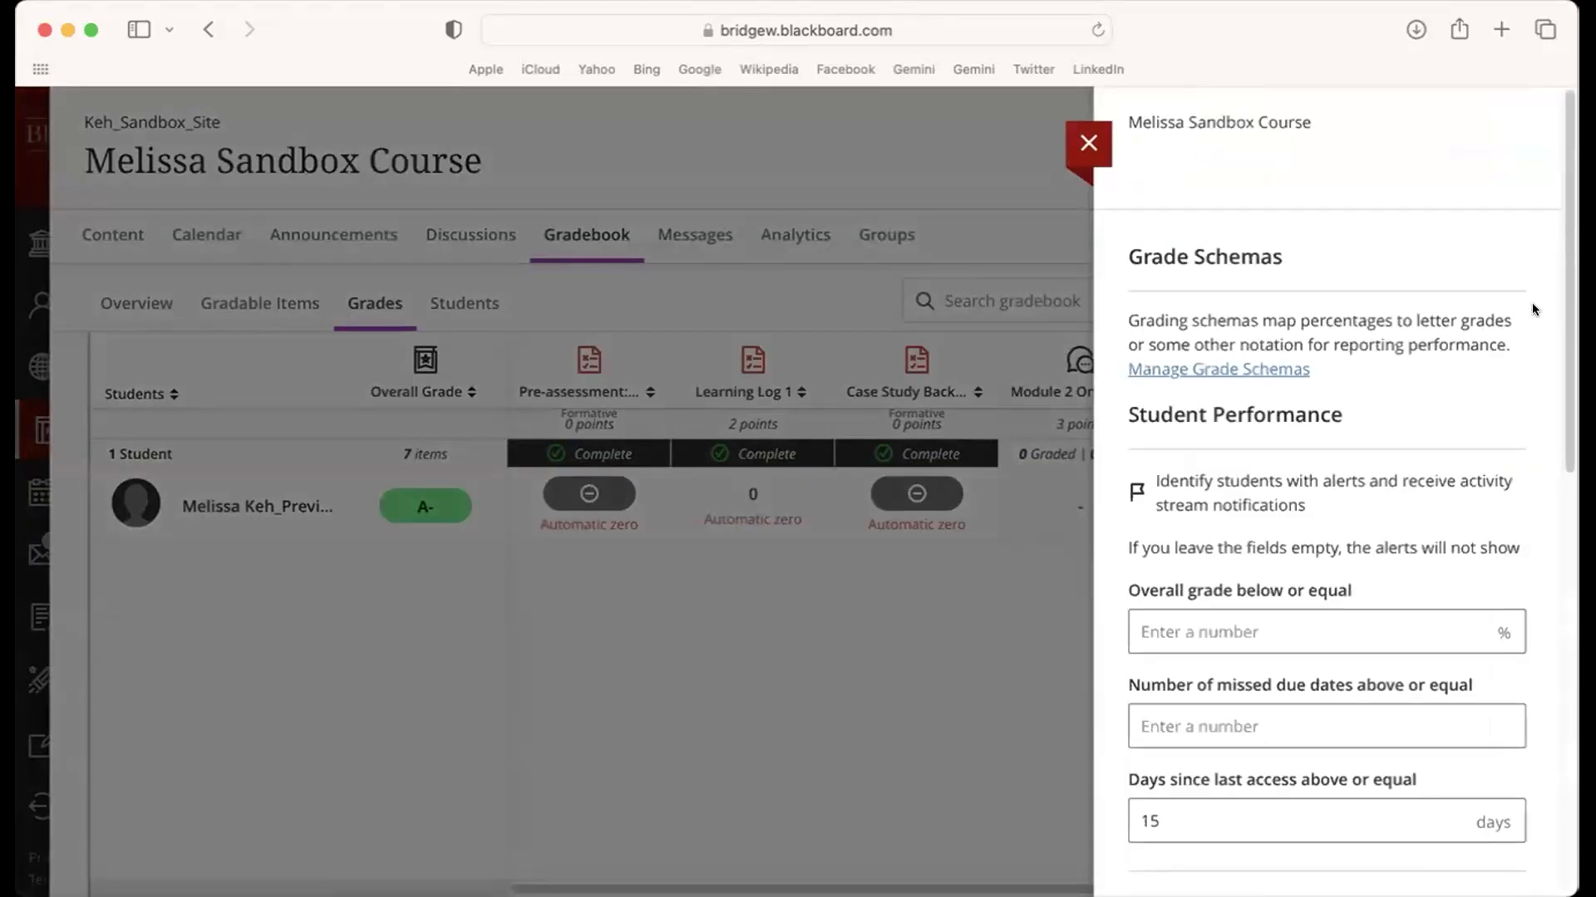
scroll(1554, 395, down, 5)
scroll(1554, 396, down, 15)
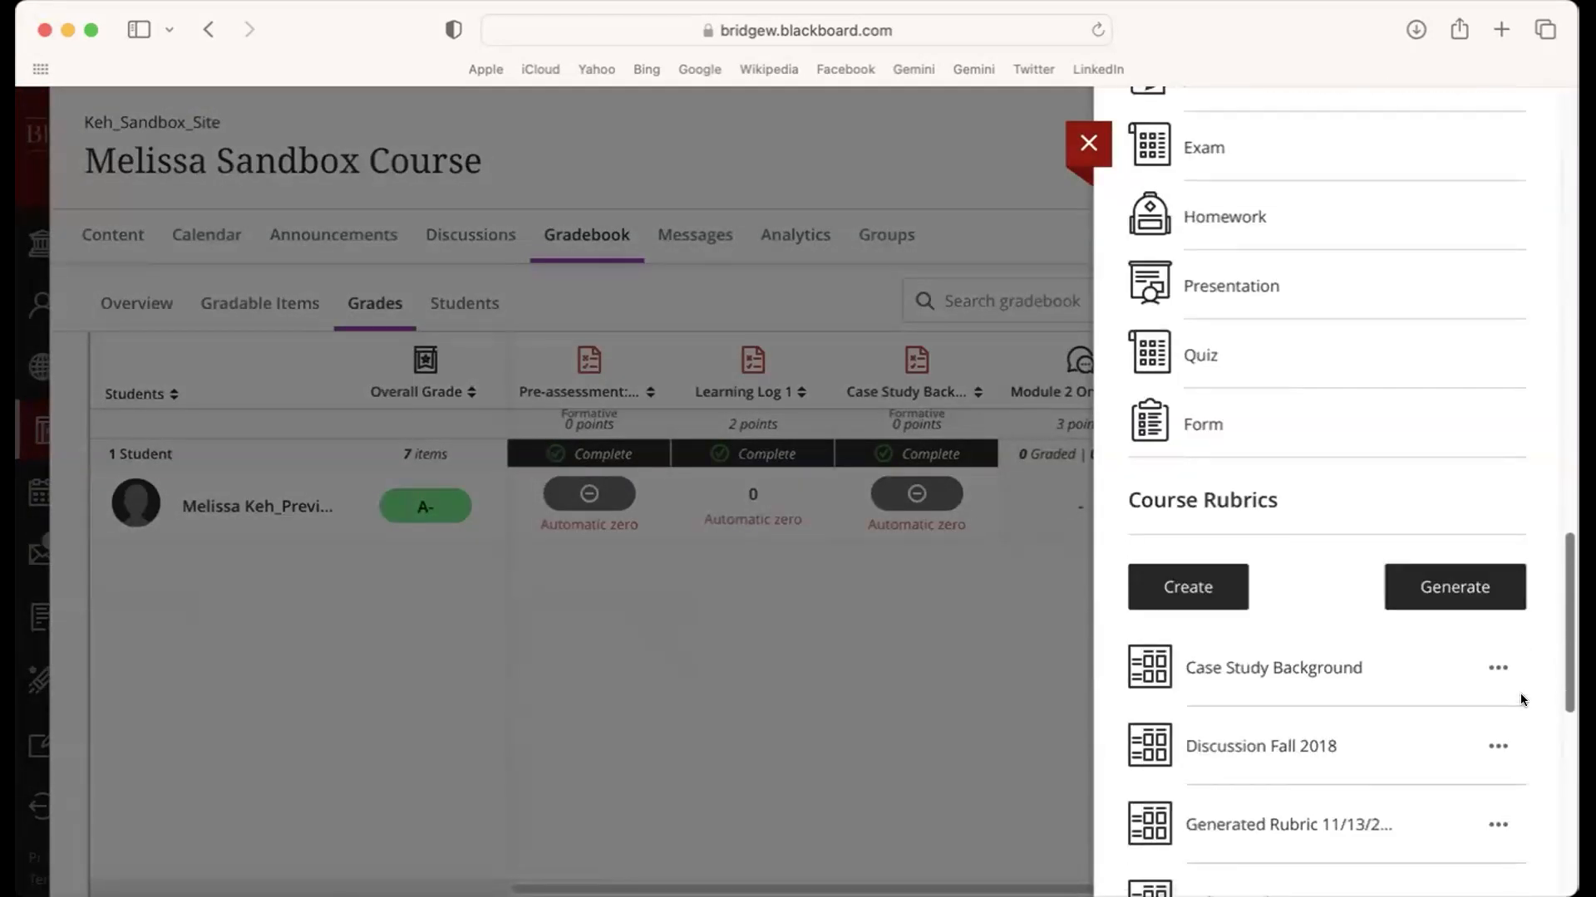
scroll(1552, 510, up, 10)
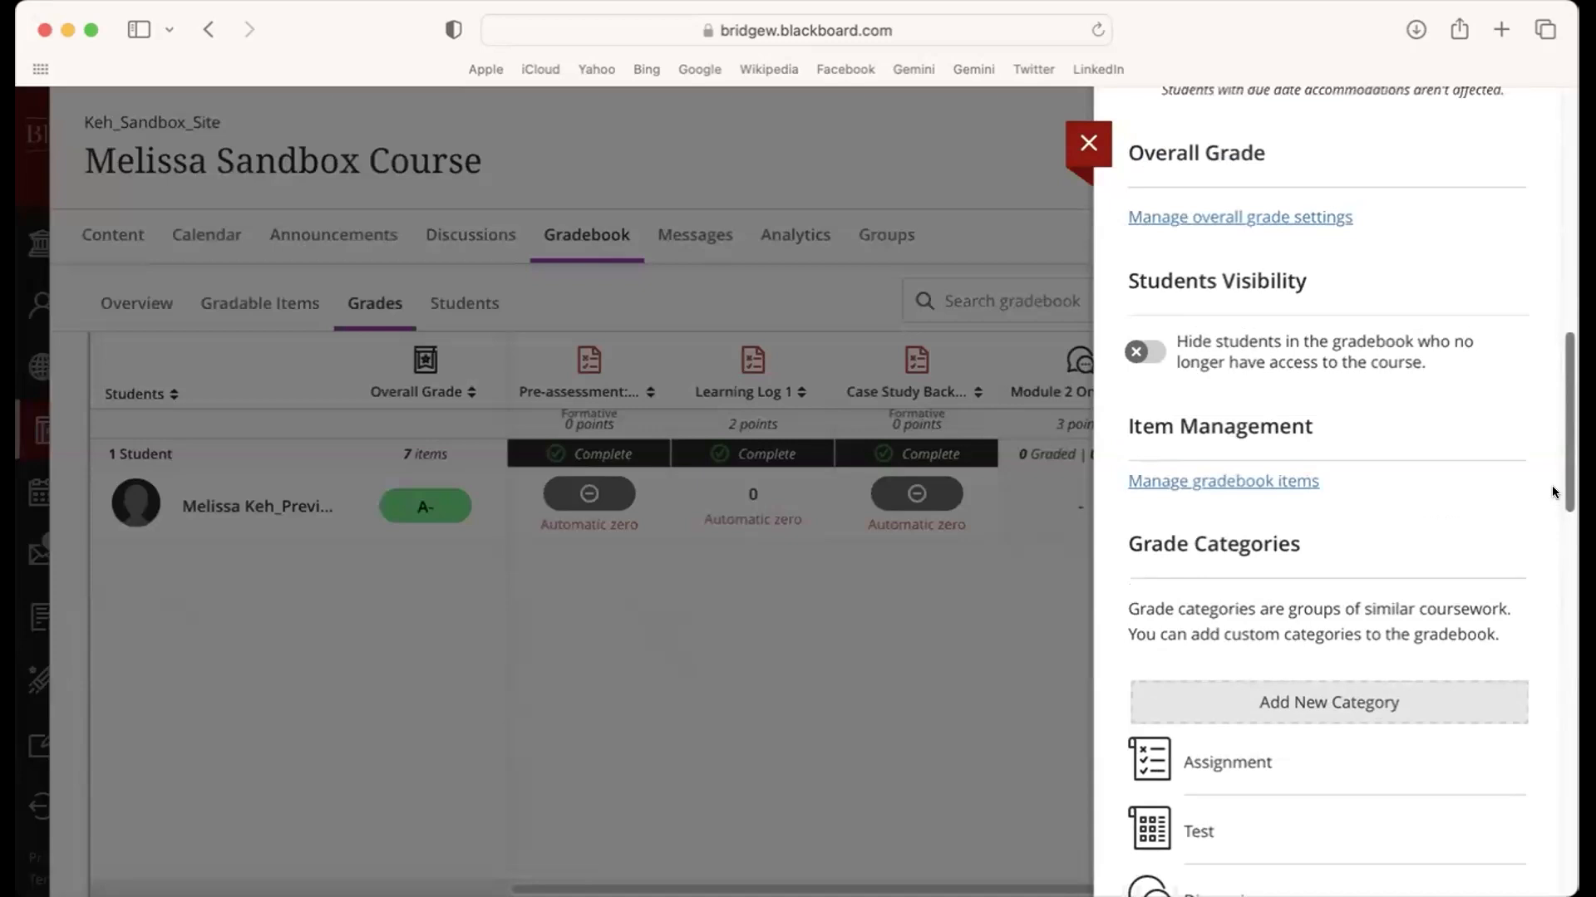
scroll(1552, 485, up, 3)
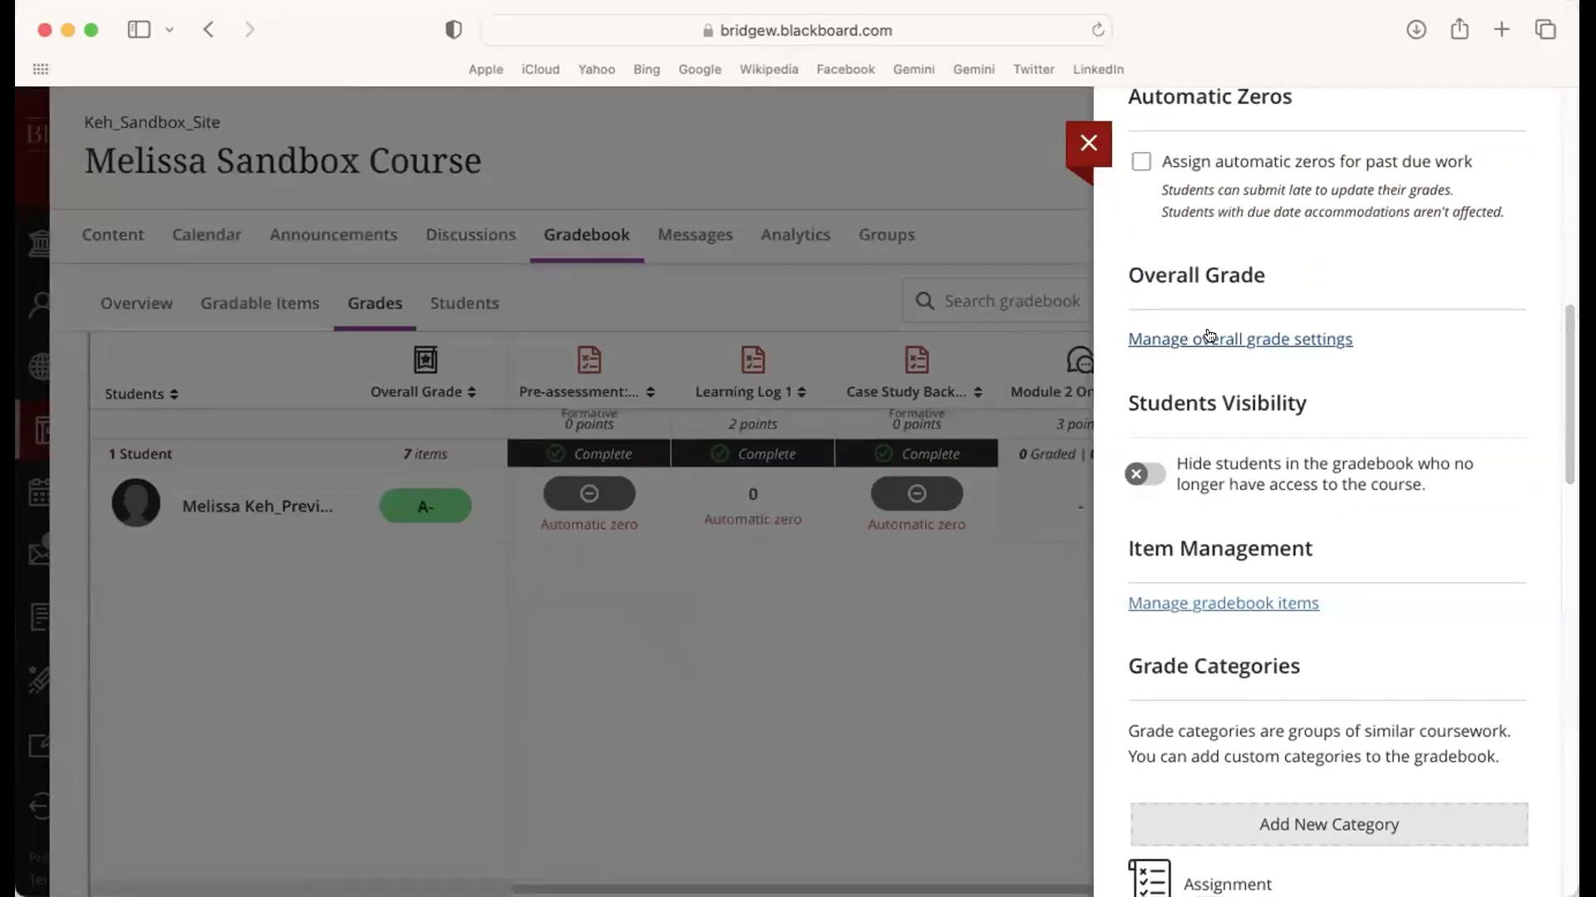
click(1296, 341)
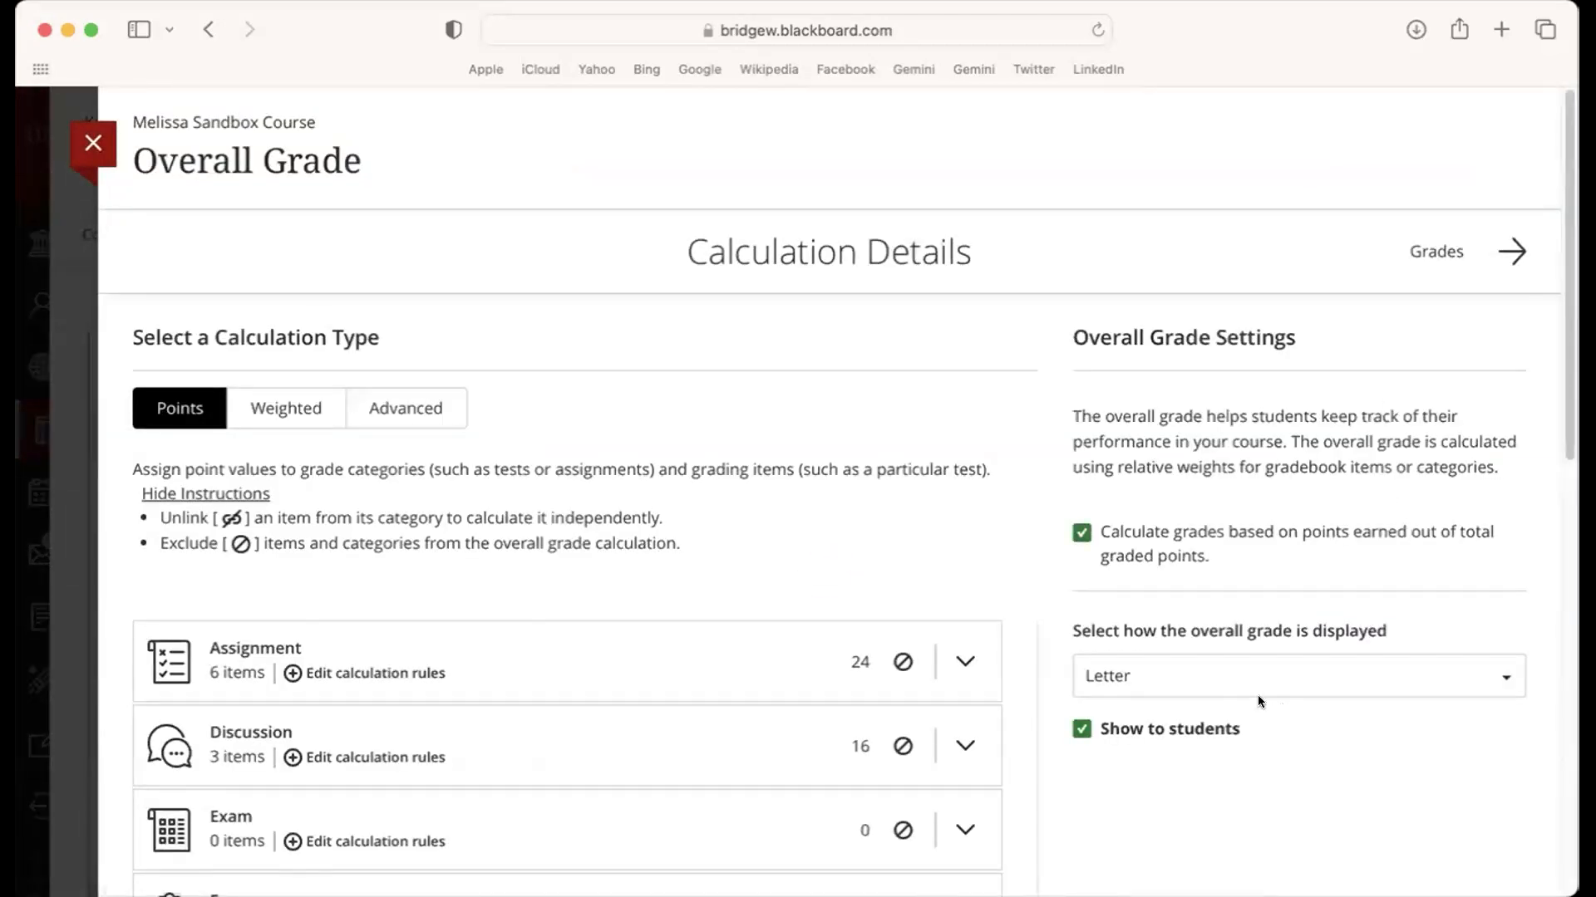
- View the options for how the overall grade is displayed, close the settings and open the gradebook's Students list
click(1163, 679)
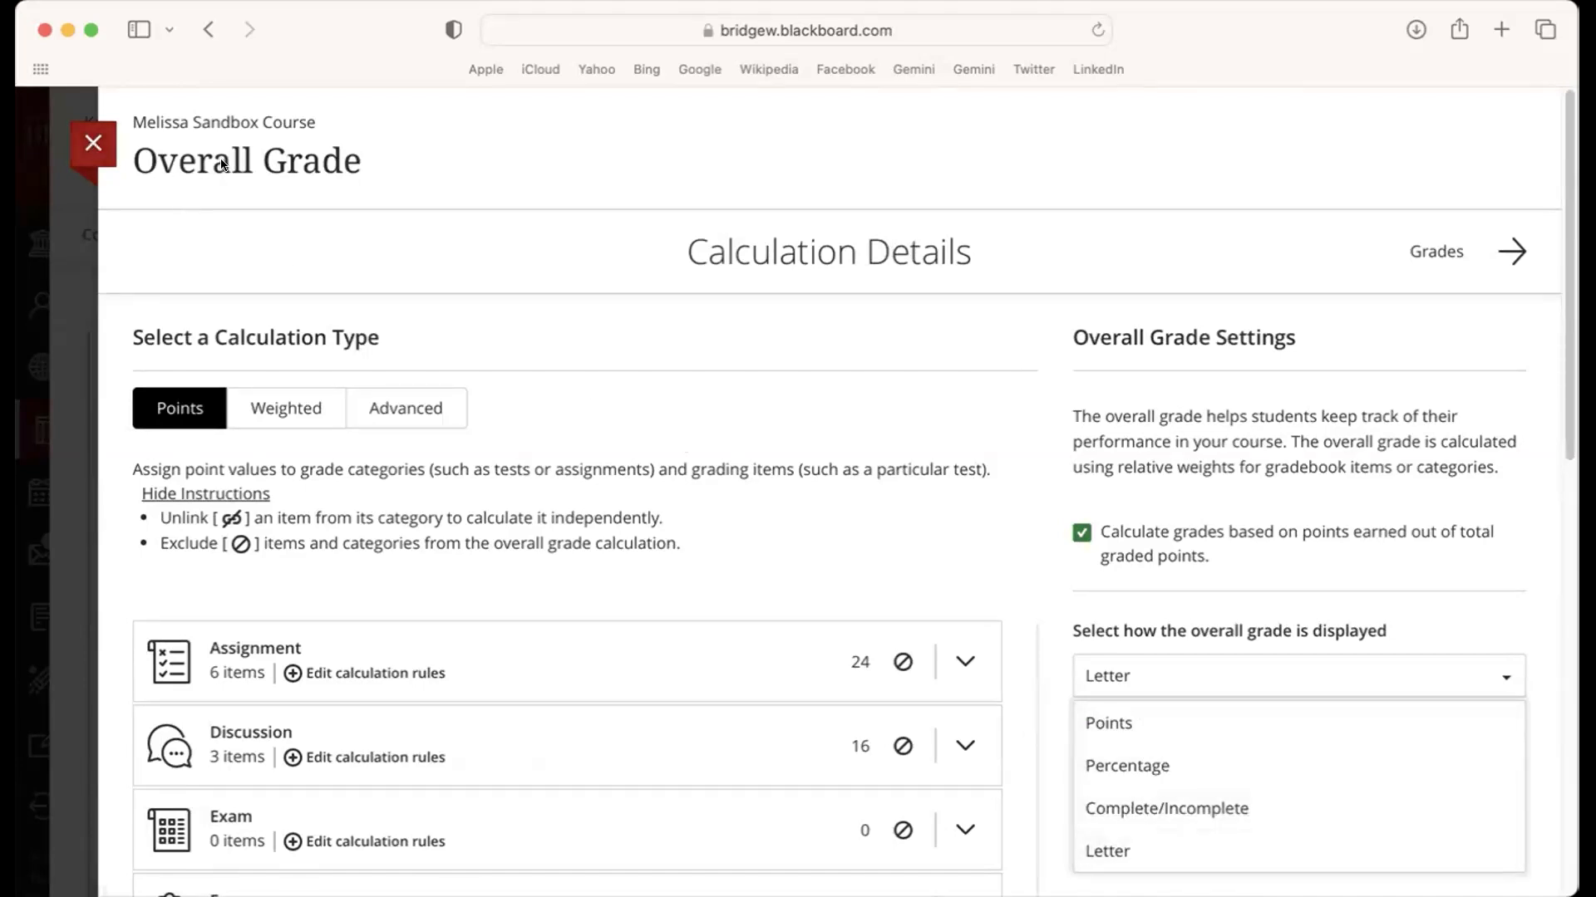
click(92, 146)
click(1089, 144)
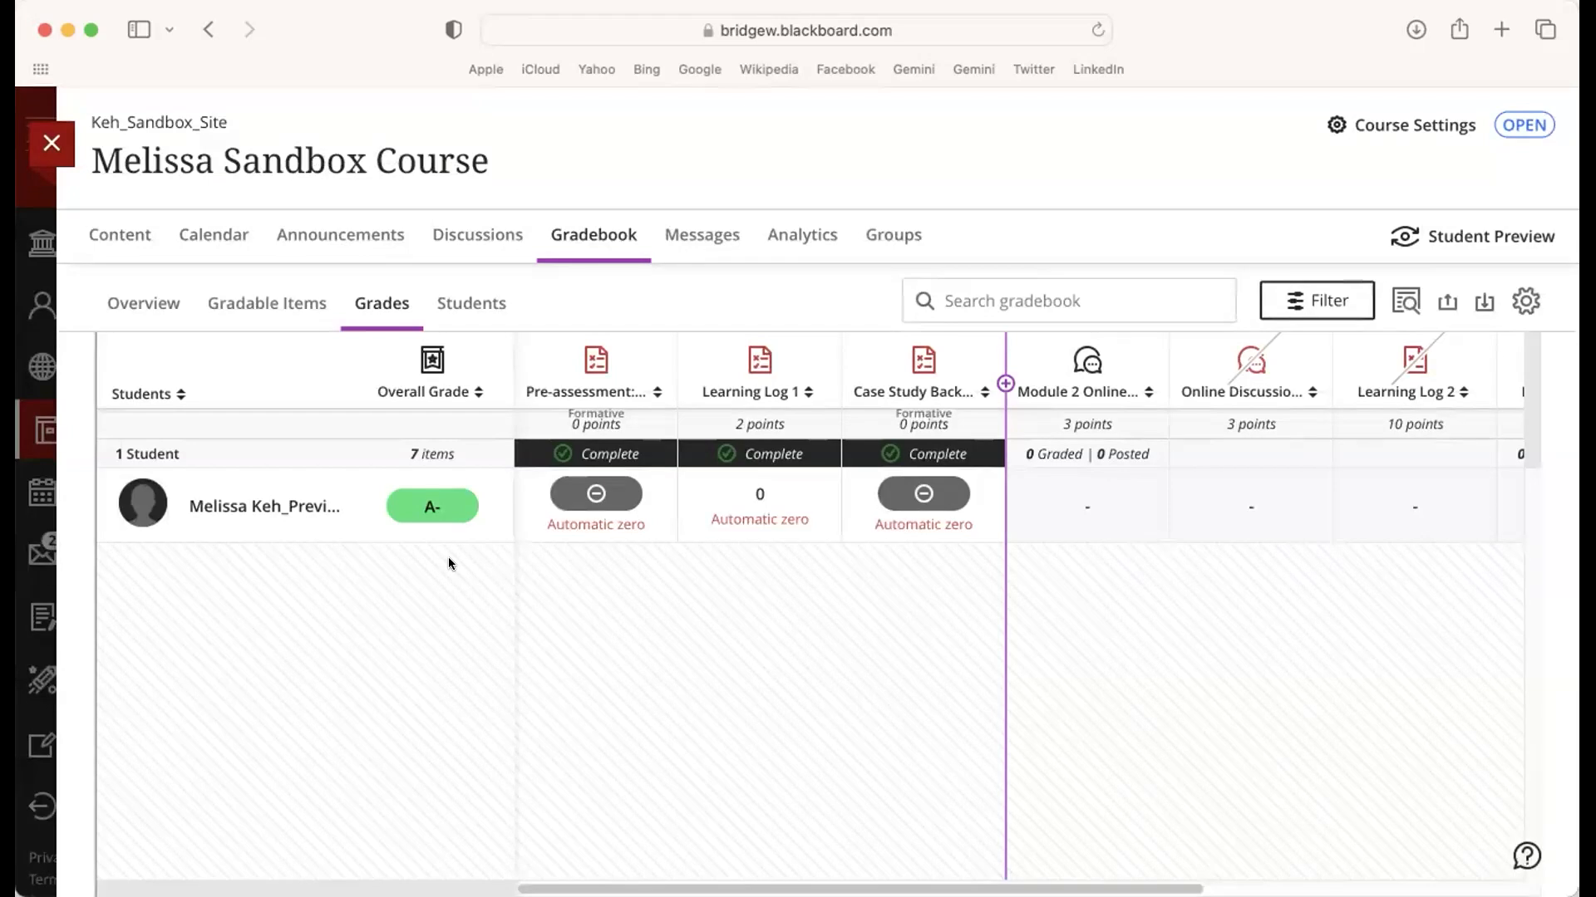
click(463, 301)
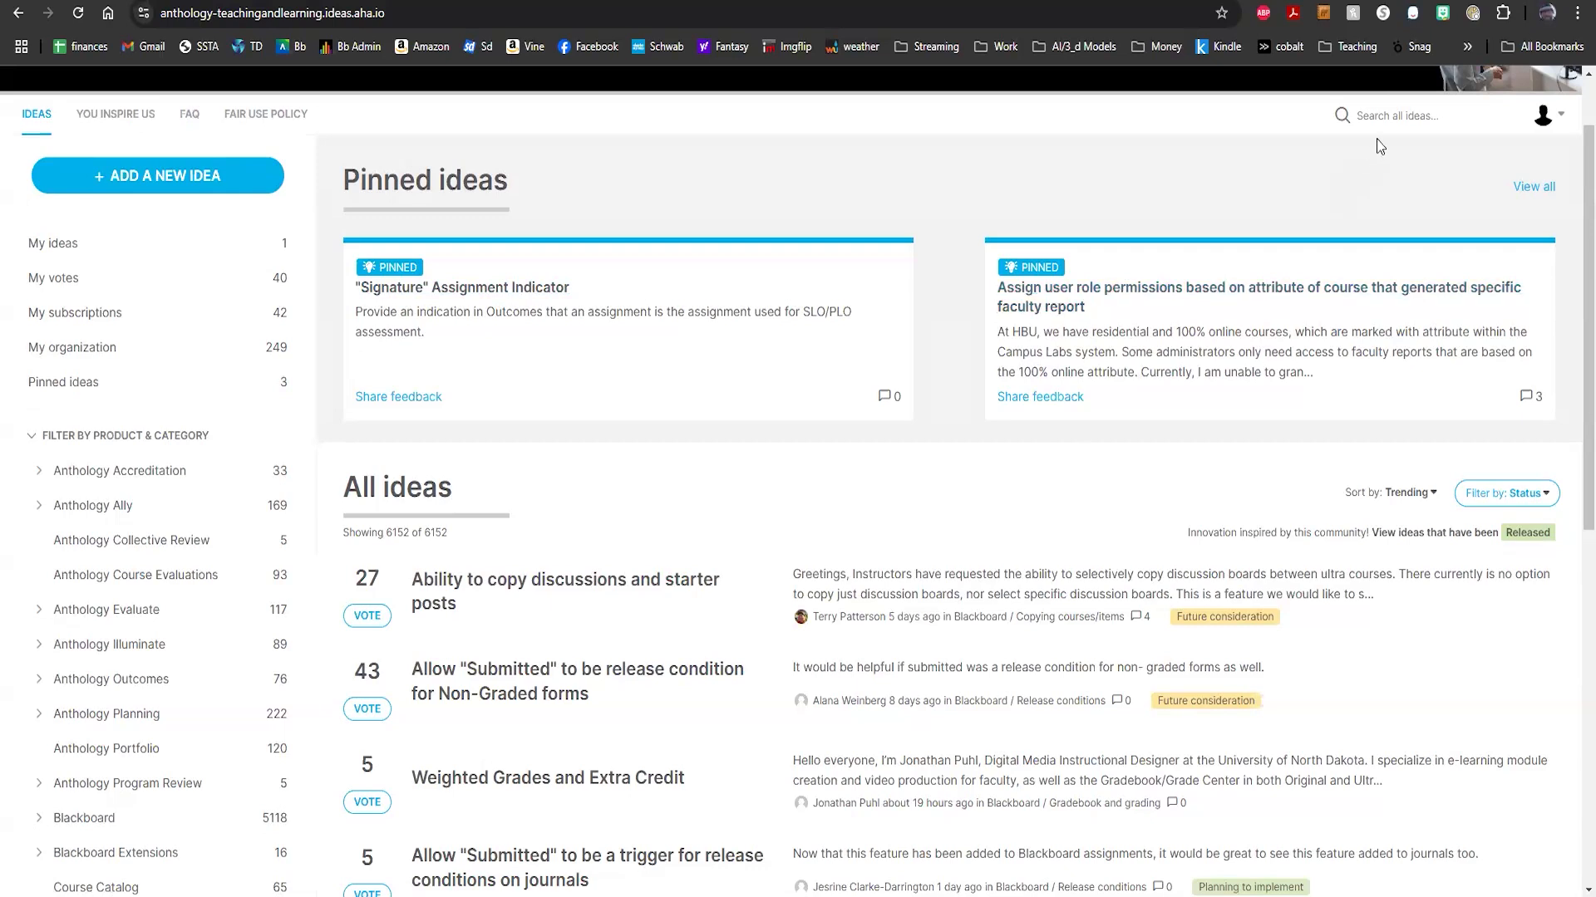
- Switch to the Anthology Idea Exchange site and search all ideas for "needs grading"
click(1386, 114)
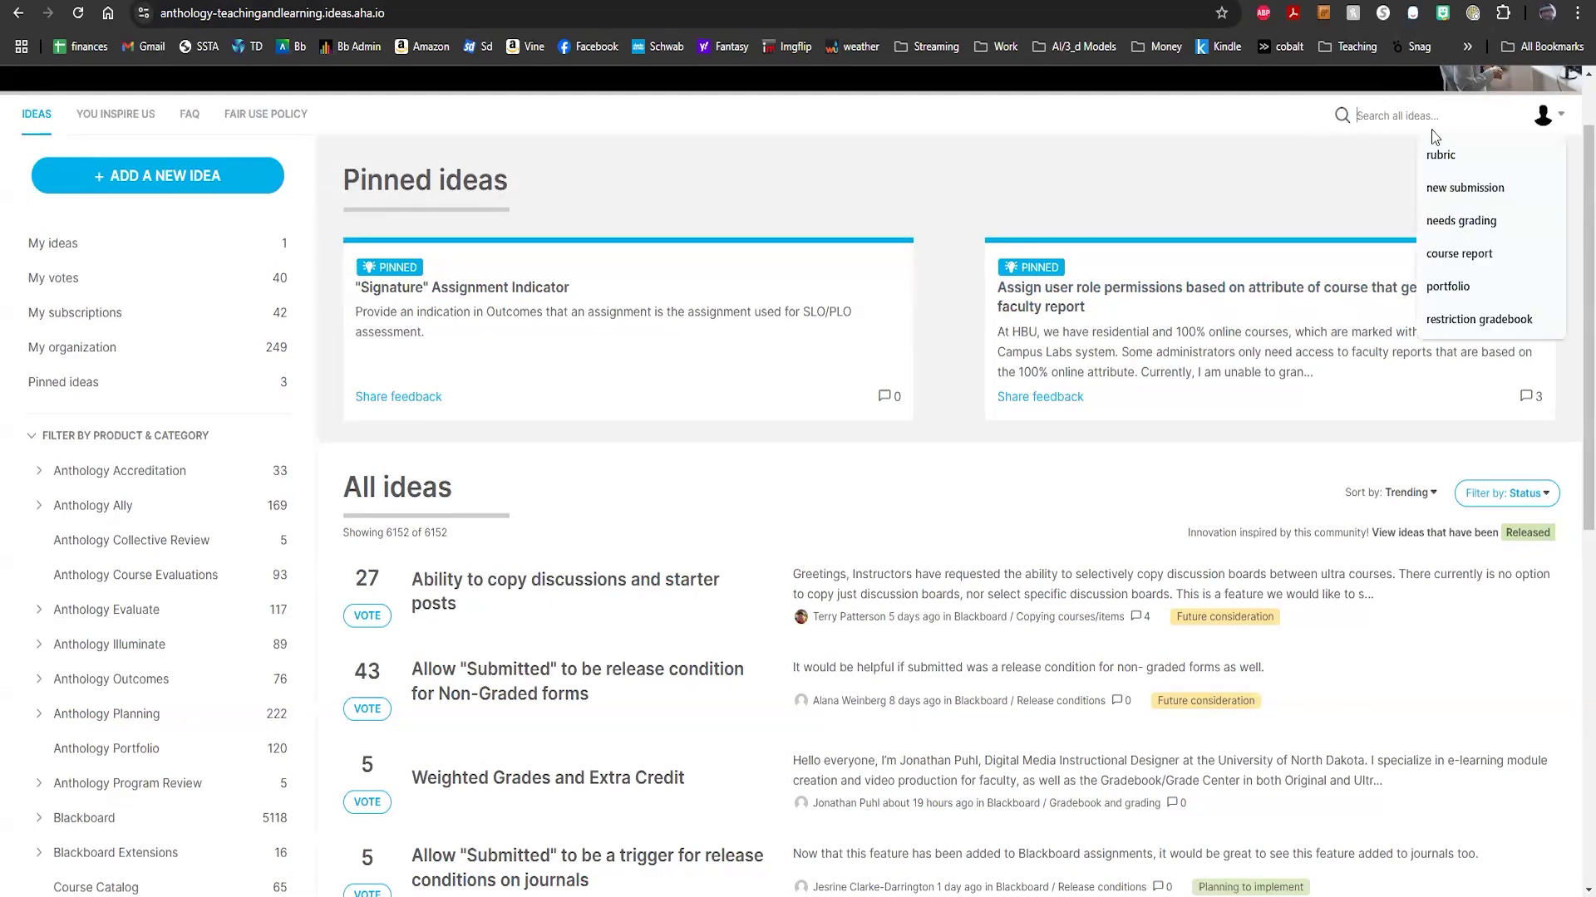
click(1471, 223)
key(Return)
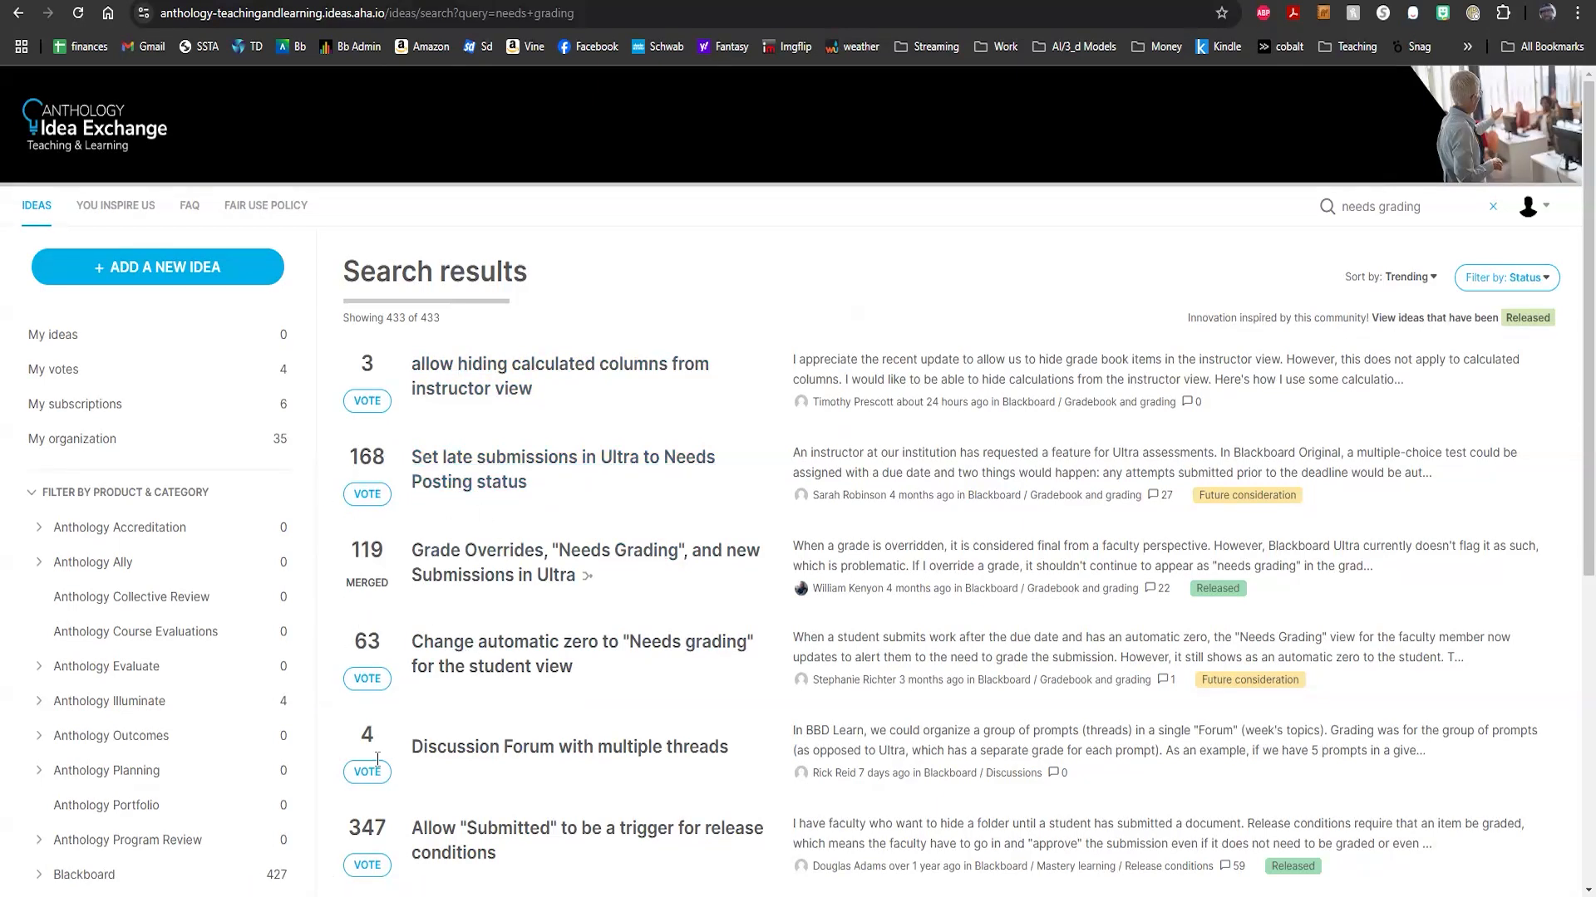
- Read through the ideas found and their statuses, and select the page's full web address
scroll(596, 802, down, 4)
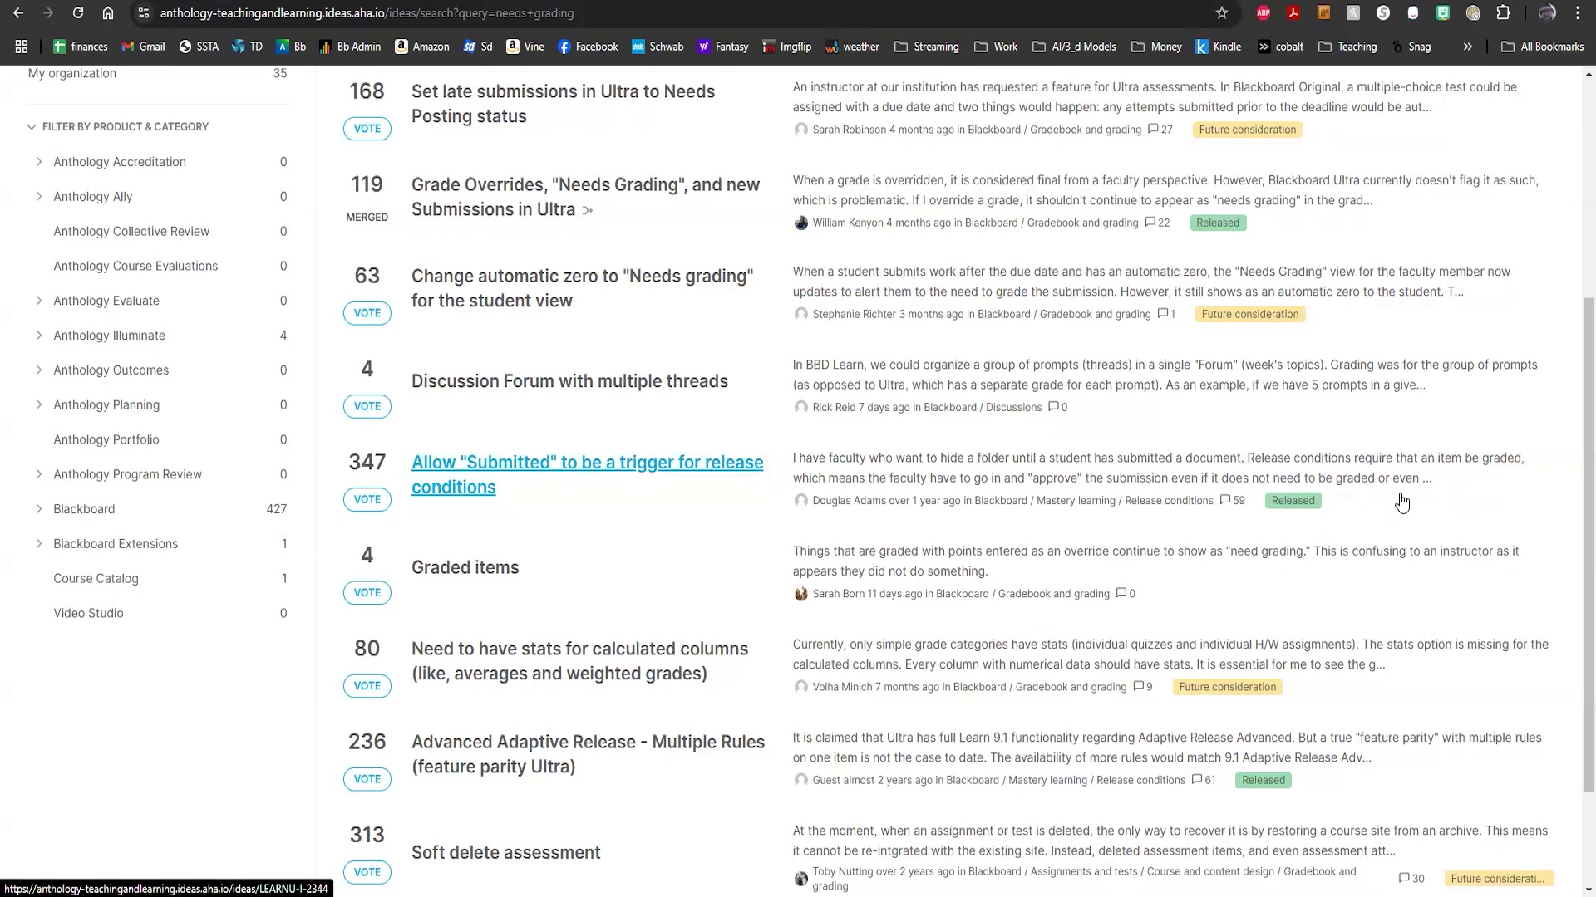
scroll(1405, 506, up, 1)
scroll(1404, 506, up, 3)
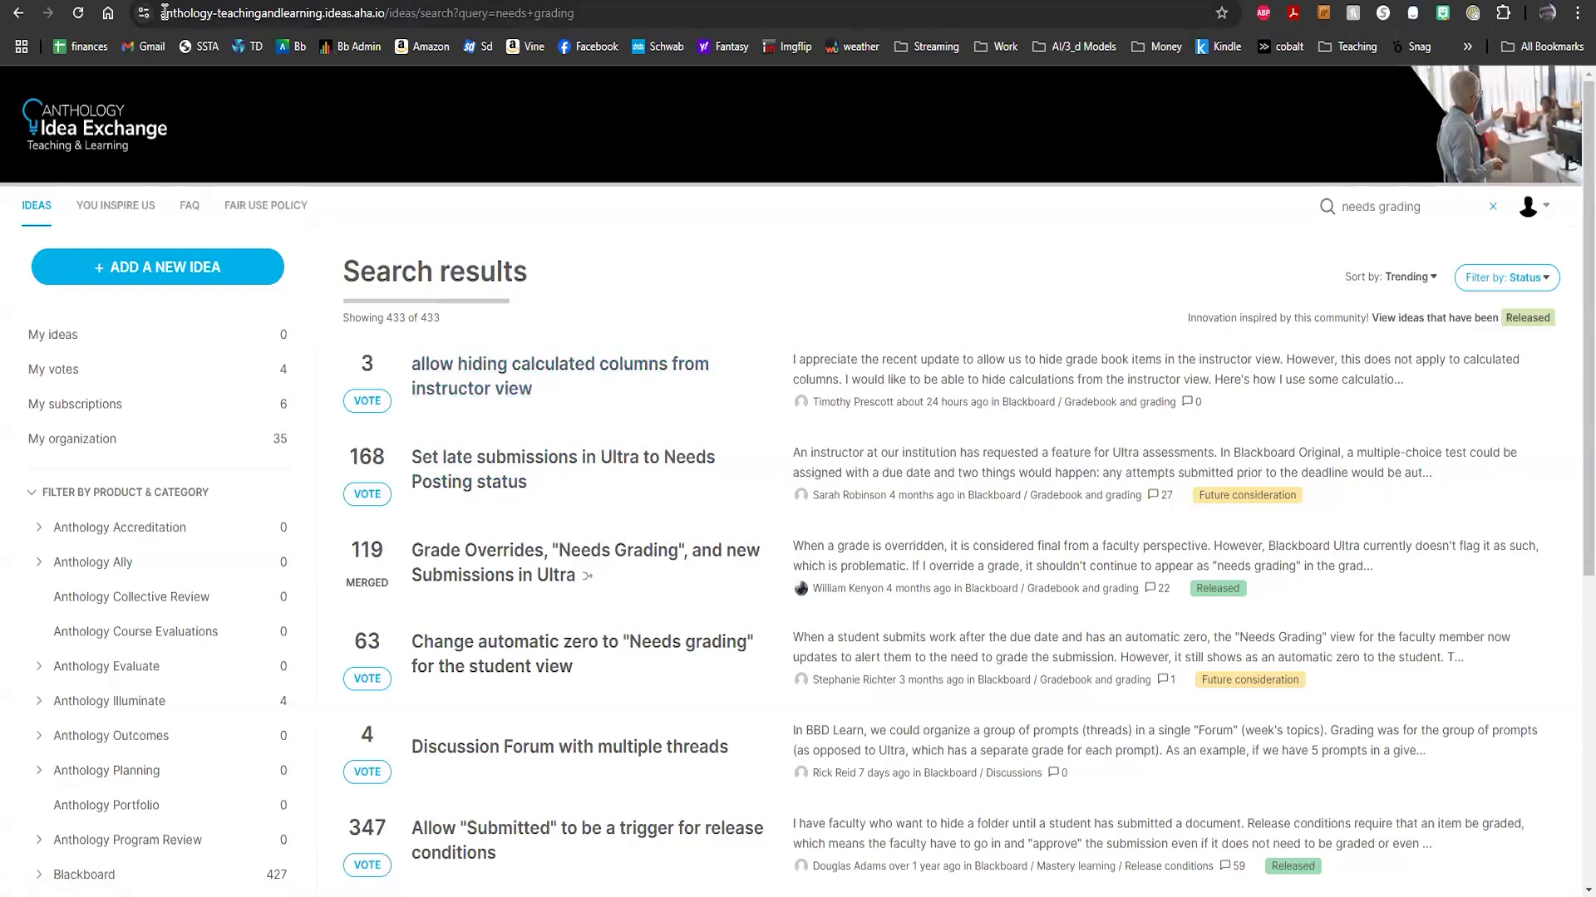
drag(165, 13, 644, 10)
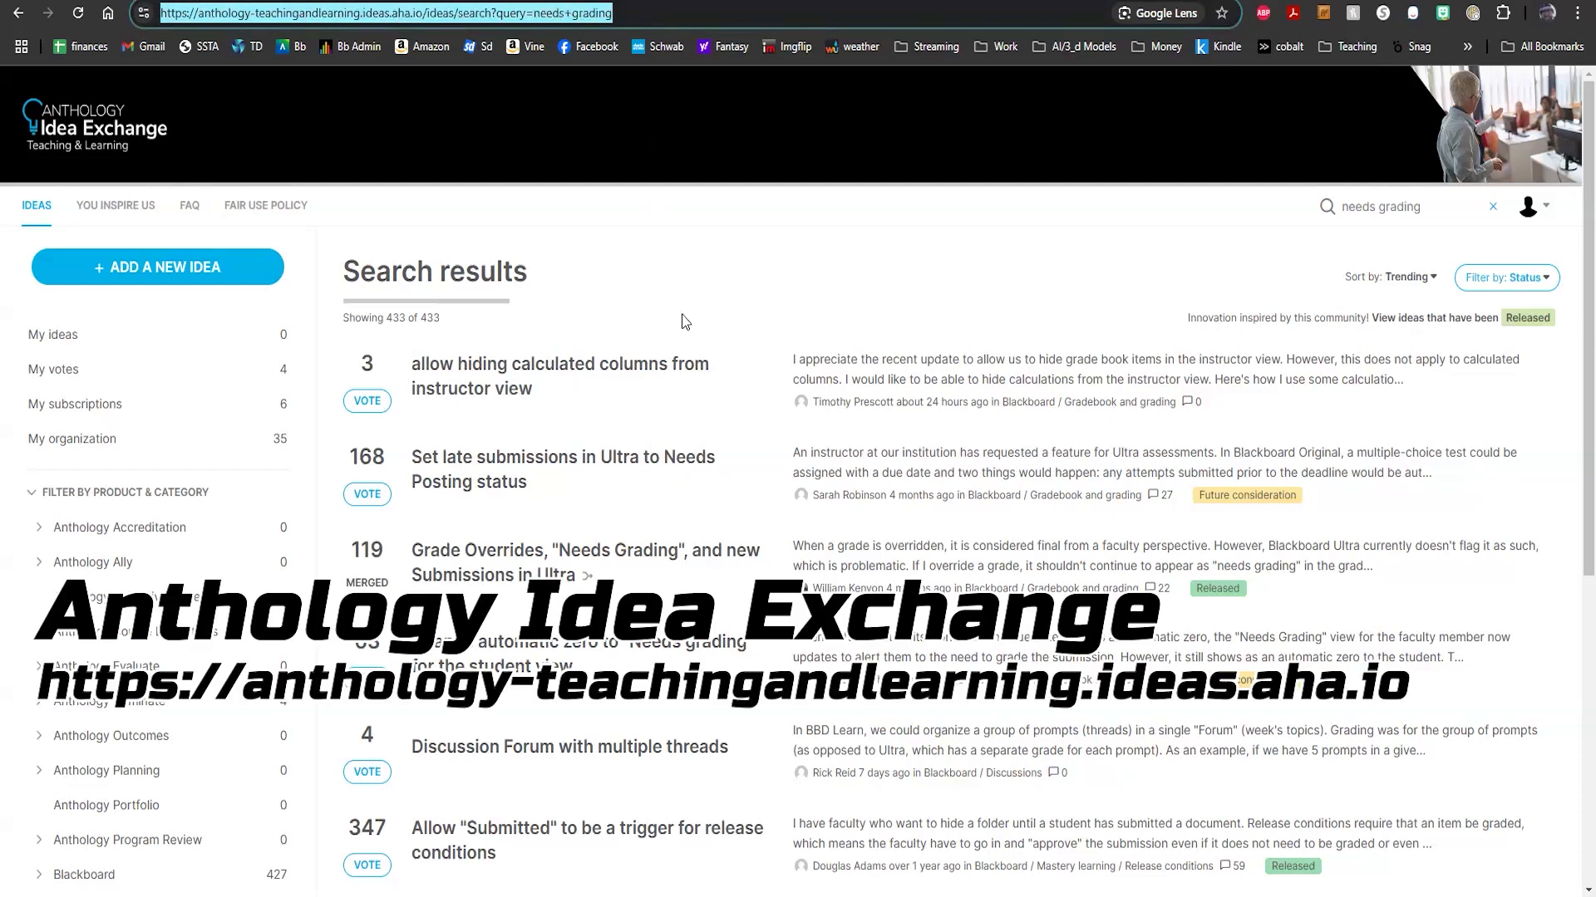